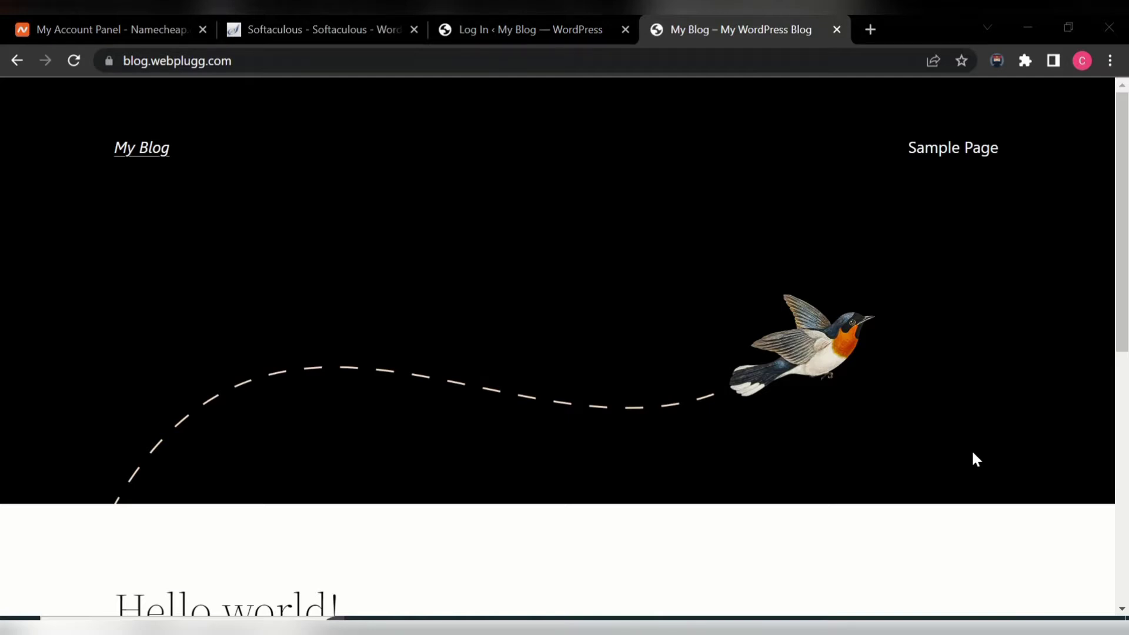
- Open a new browser tab beside the live My Blog front page
left_click(871, 31)
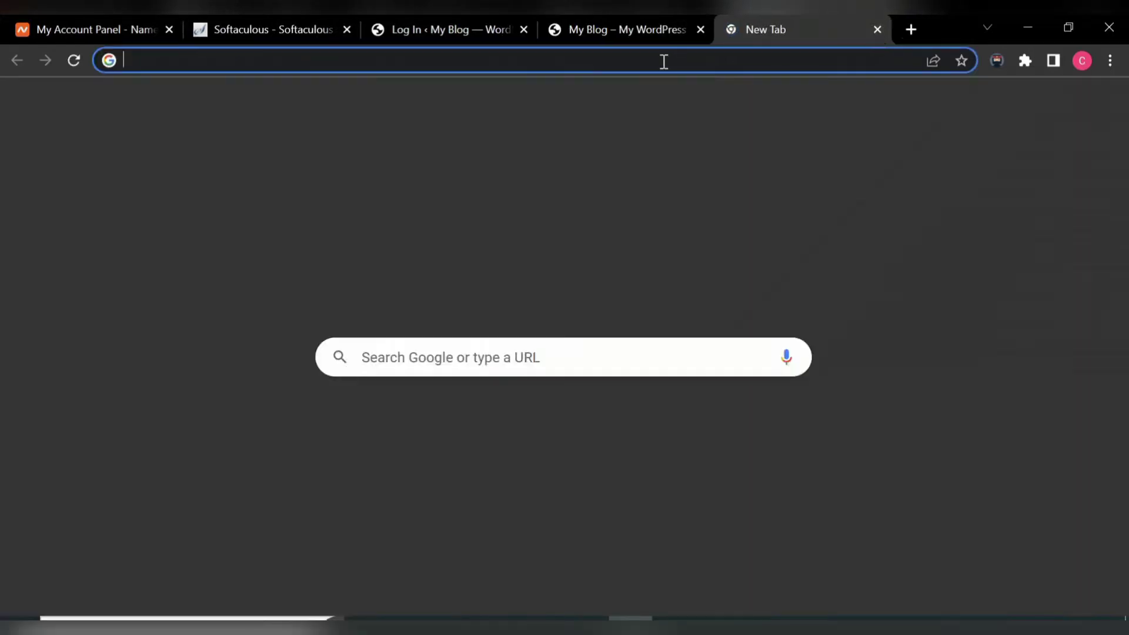
- Load namecheap.com in the new tab
left_click(664, 61)
type("name")
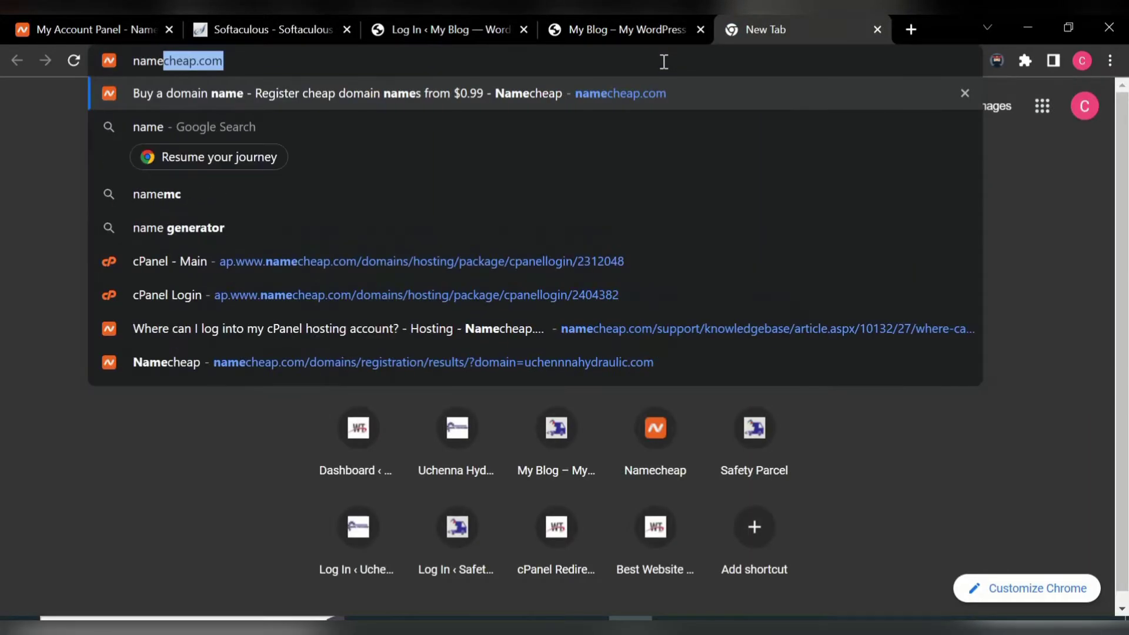
type("c")
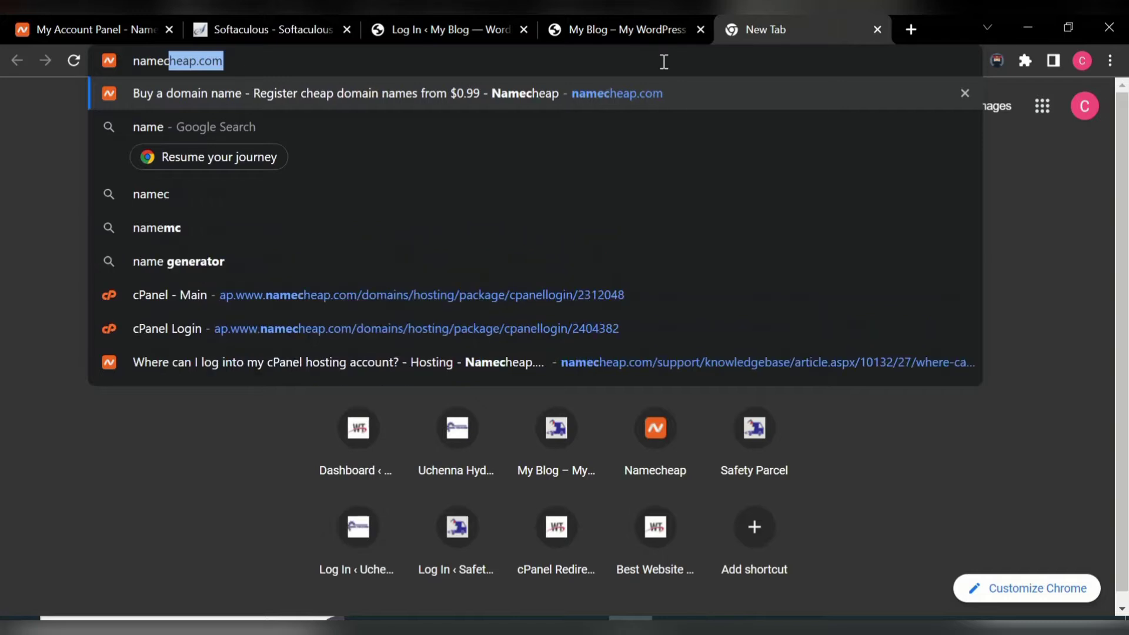
type("h")
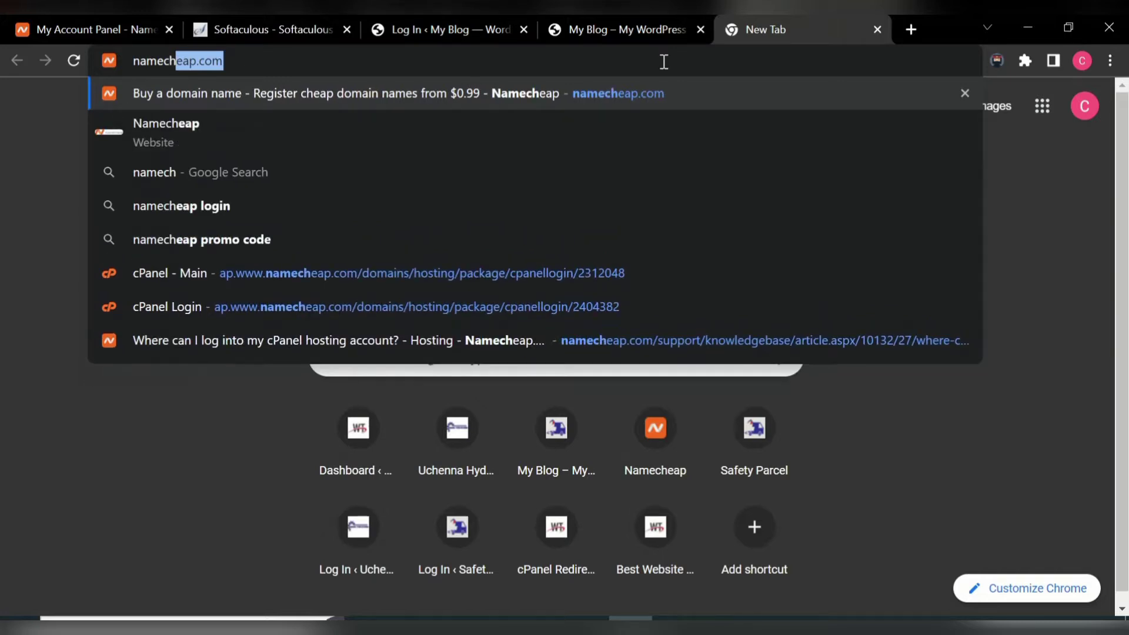
type("eap")
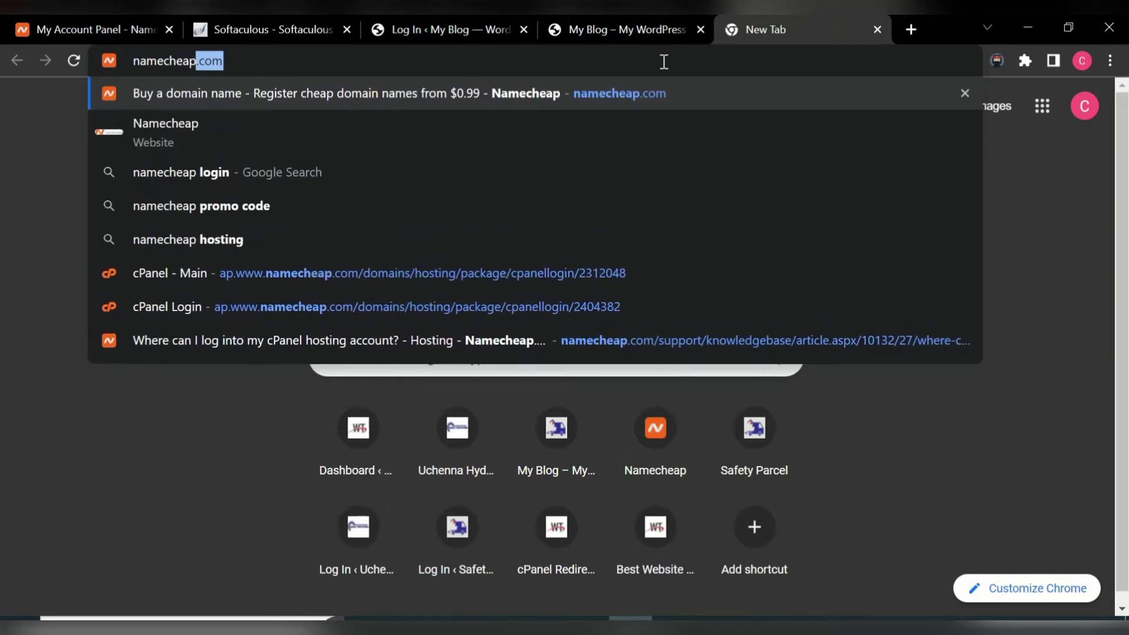
type(".com")
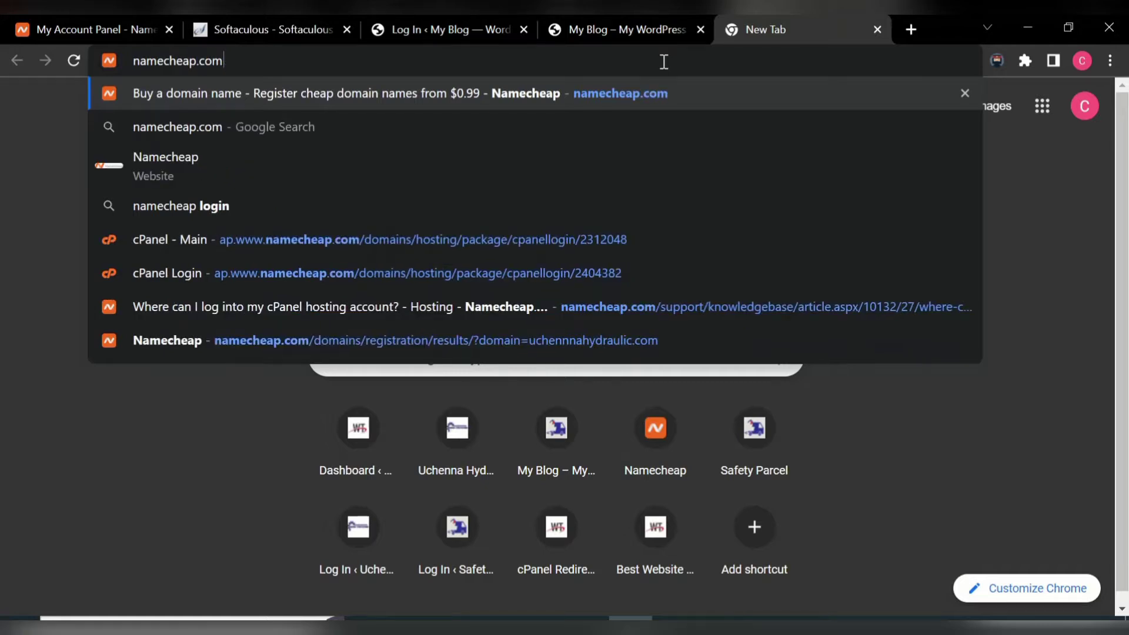
key("Return")
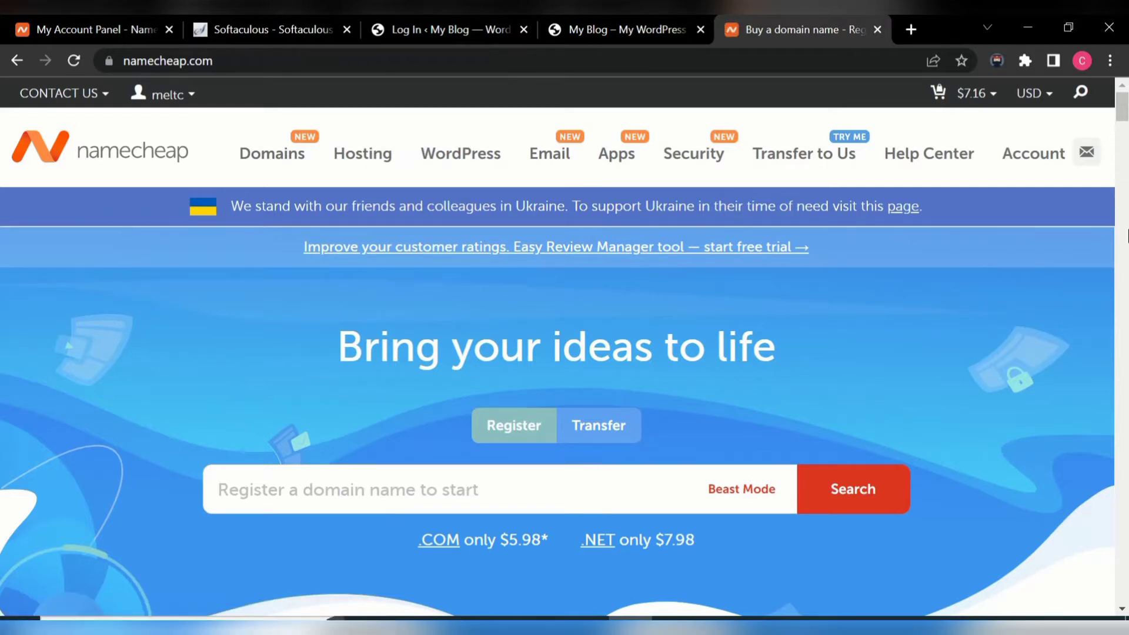
- Check whether healthpro.com is available using Namecheap's domain search
left_click_drag(1123, 124, 1124, 152)
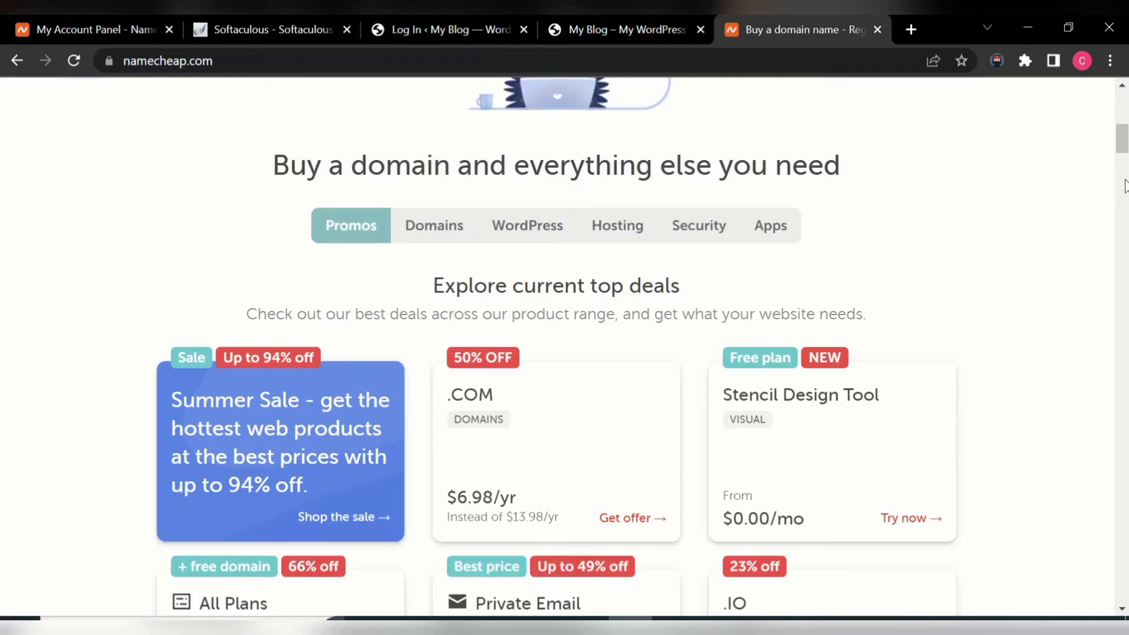
left_click_drag(1124, 139, 1124, 118)
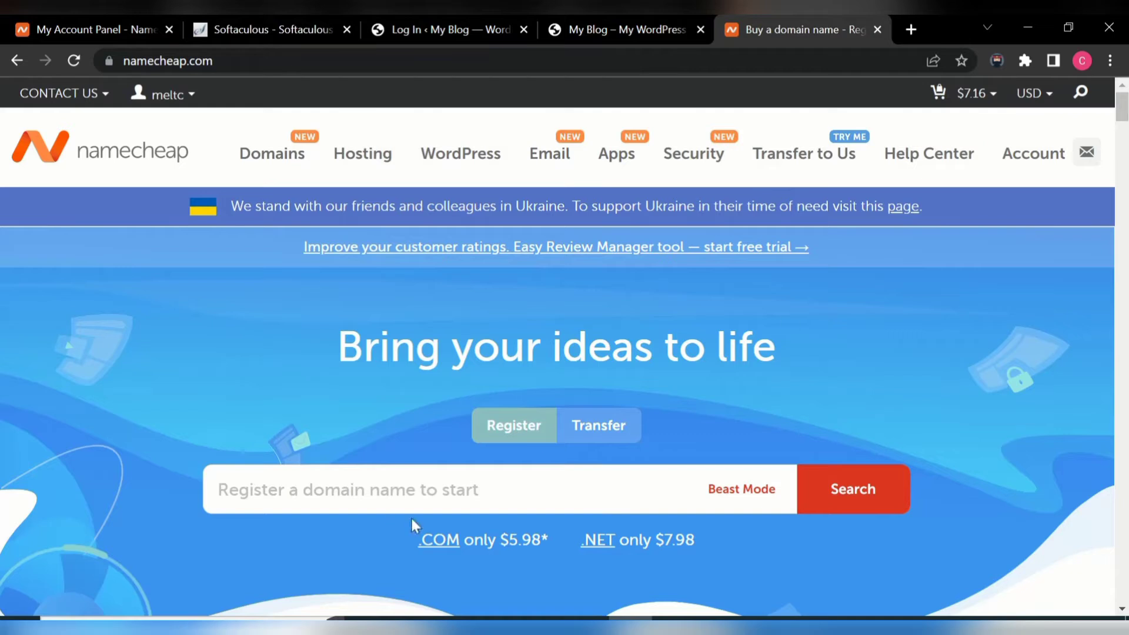
left_click(446, 490)
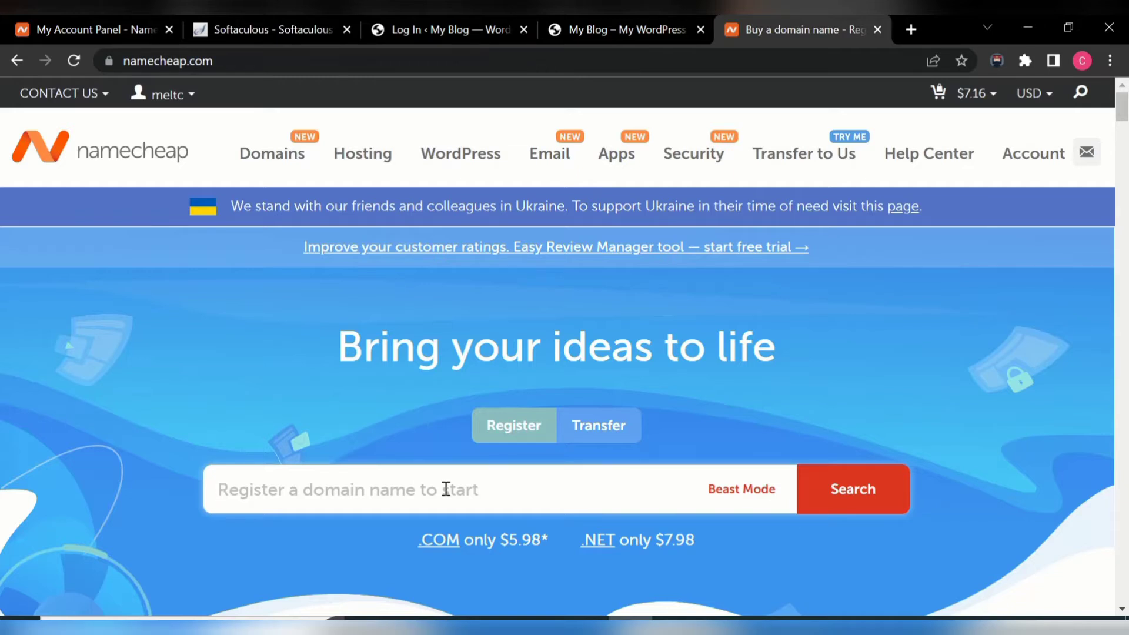
type("hel")
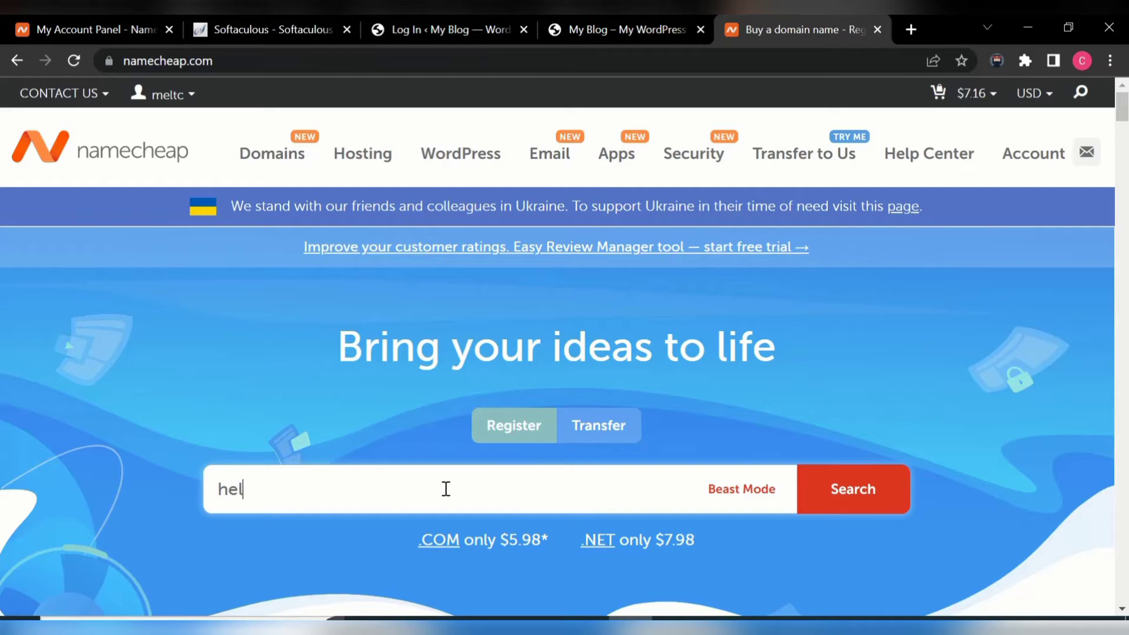
key("BackSpace")
type("althpro.com")
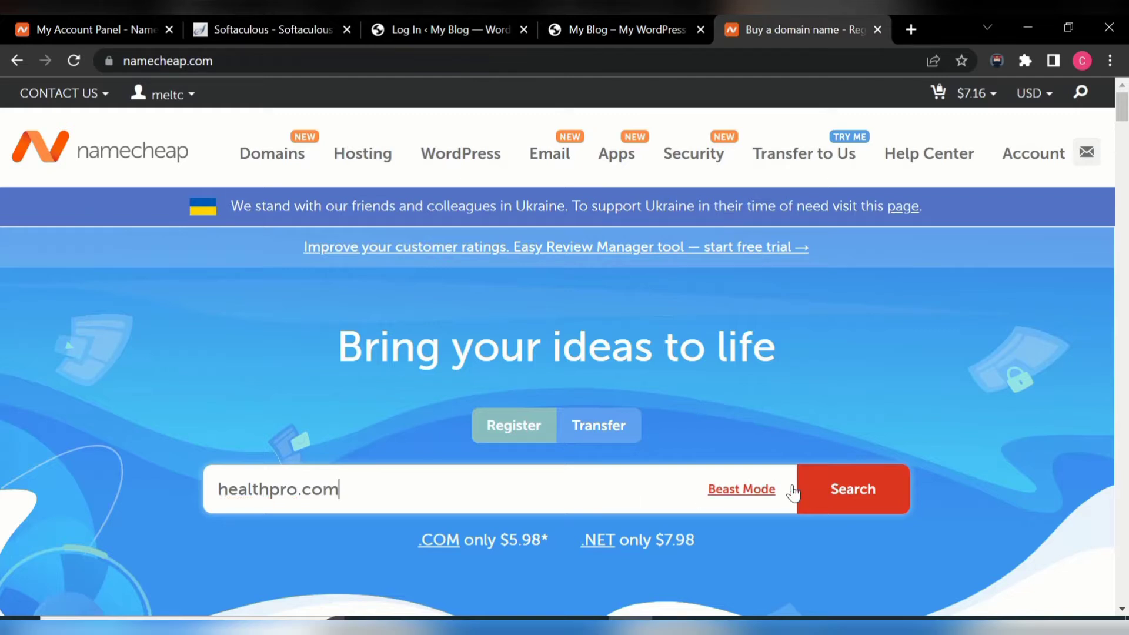
left_click(839, 503)
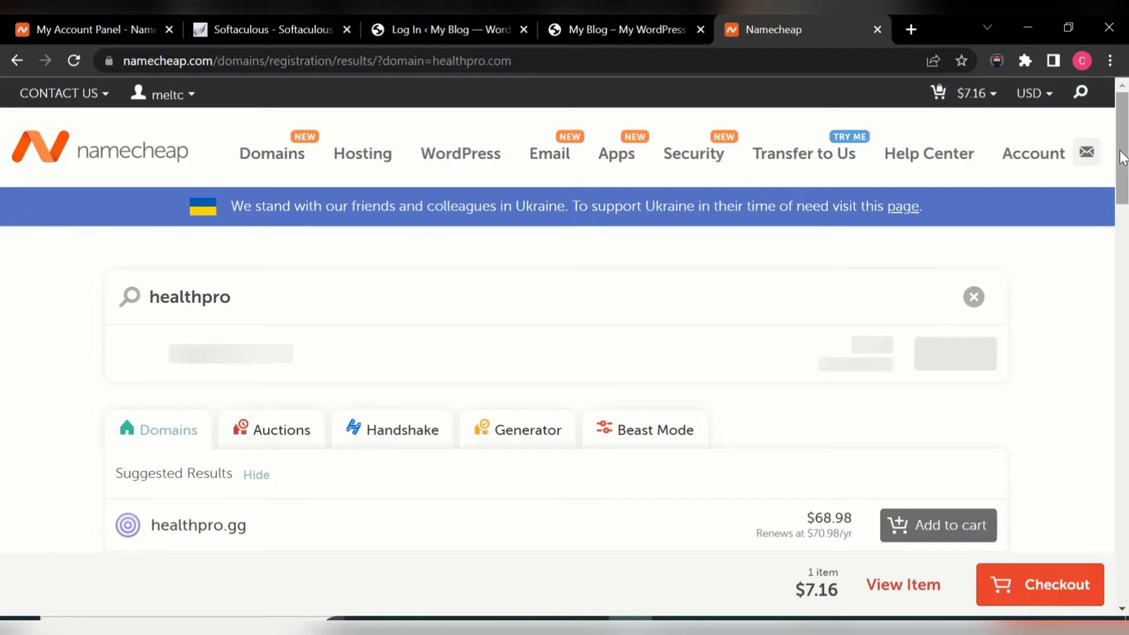
- Go back to the Namecheap home page and search for healthzproo.com instead
mouse_move(1122, 154)
left_mouse_down()
mouse_move(1126, 200)
mouse_move(1127, 164)
left_mouse_up()
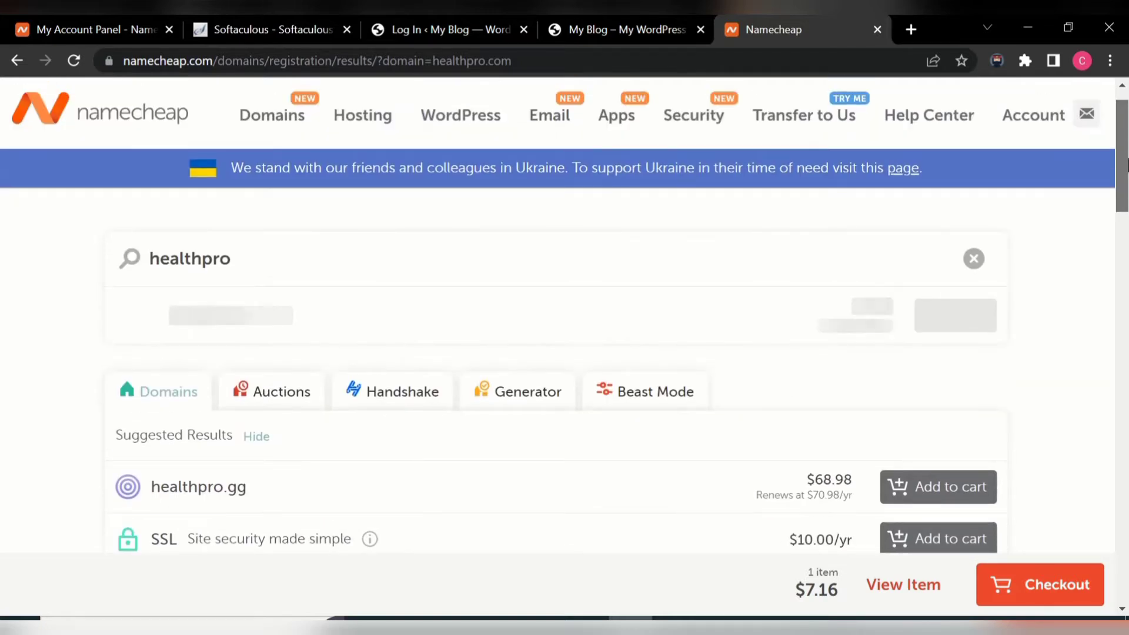
mouse_move(1127, 167)
left_mouse_down()
mouse_move(1127, 190)
mouse_move(1127, 158)
left_mouse_up()
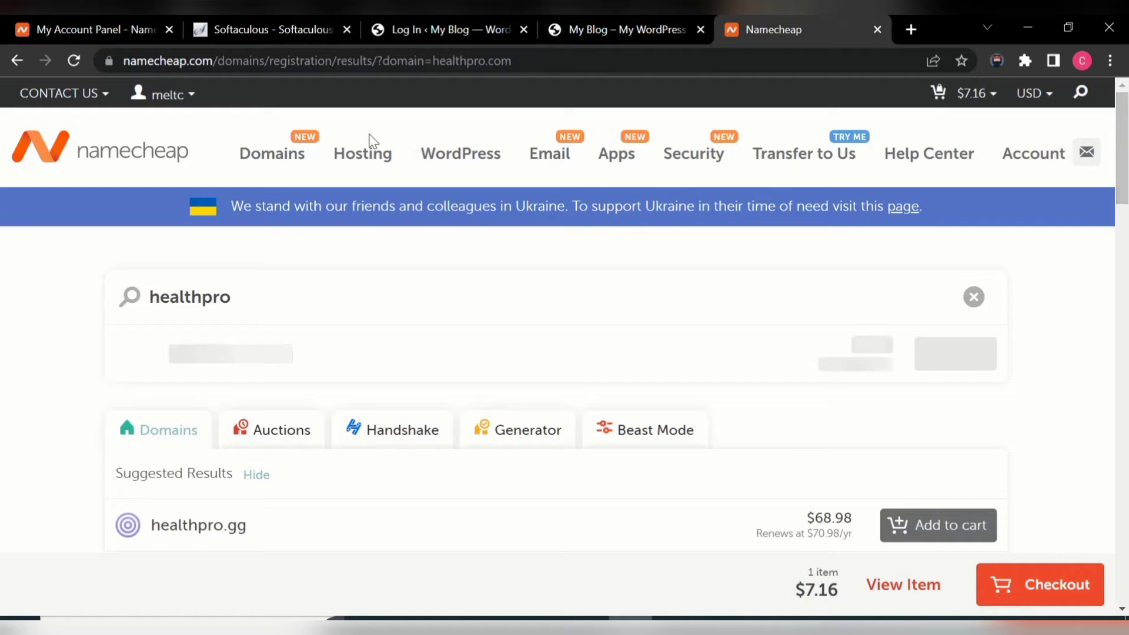
mouse_move(242, 144)
left_click(276, 160)
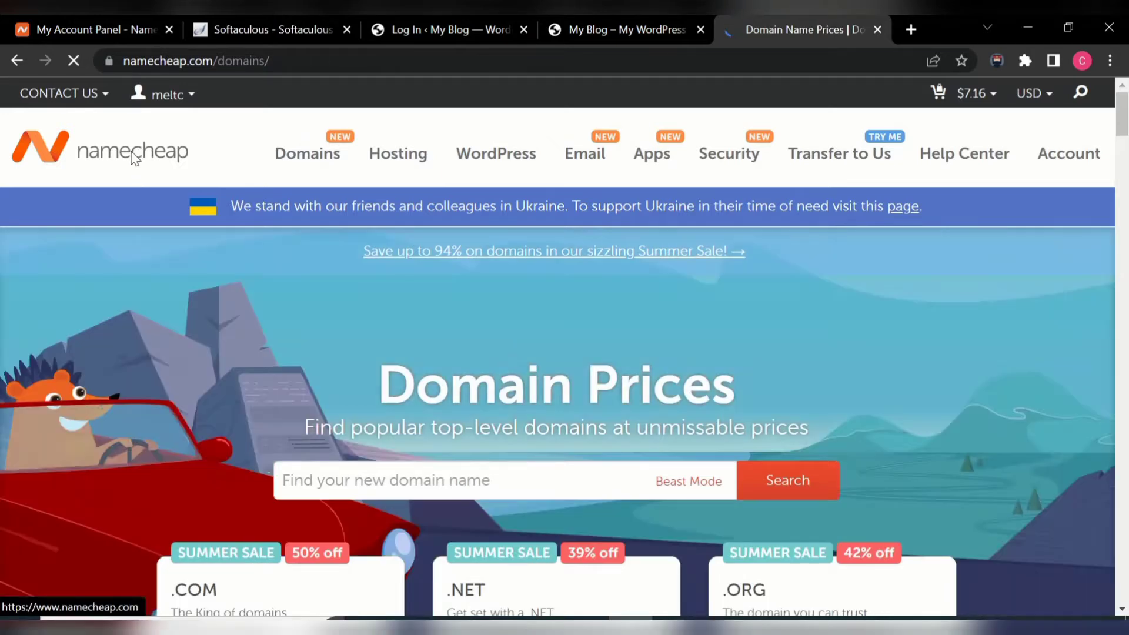
left_click(132, 156)
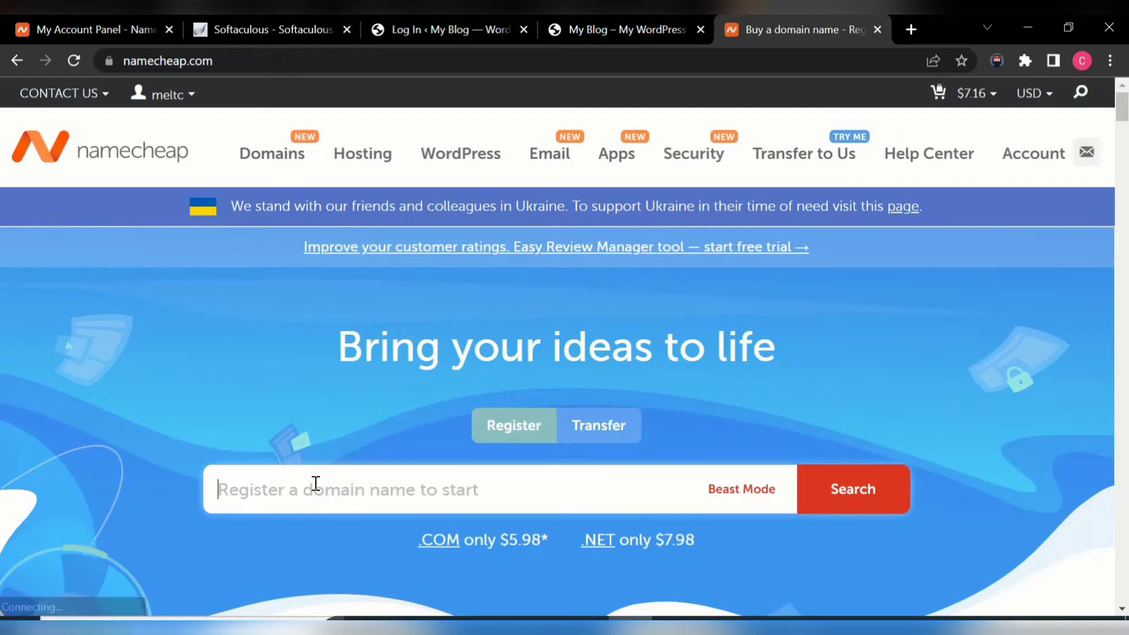
type("he")
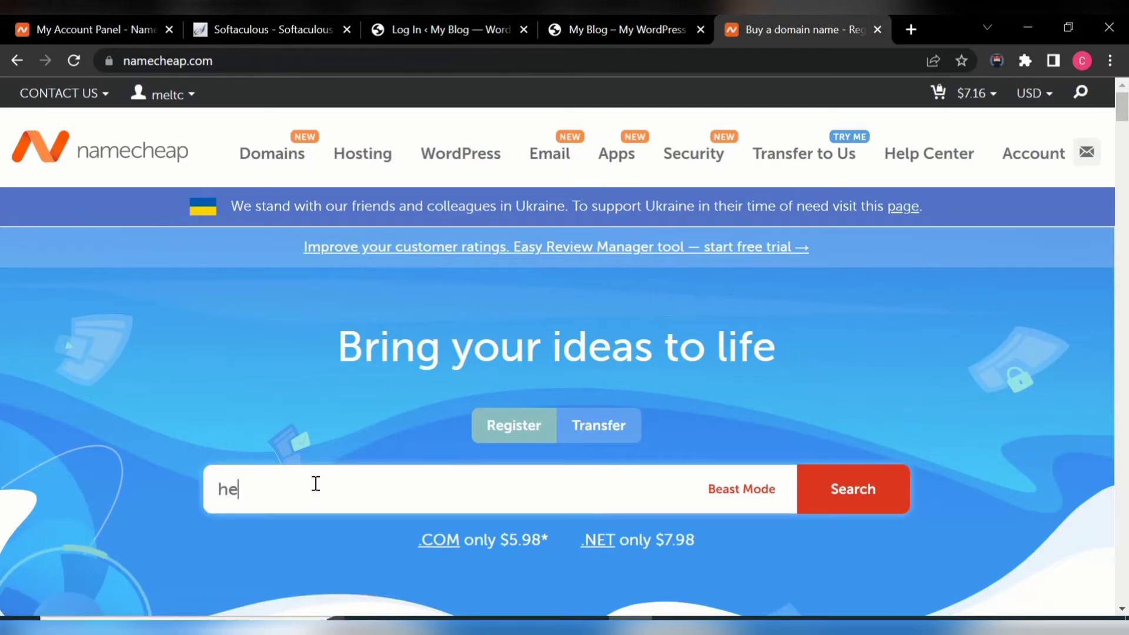
type("al")
type("thz")
type("prod")
type(".com")
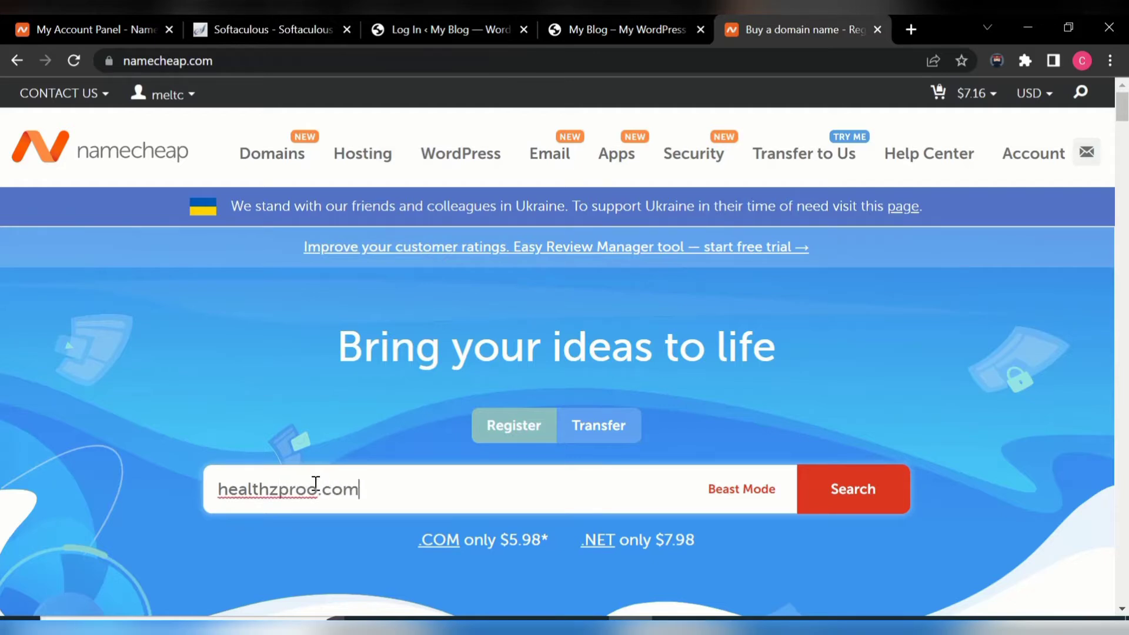
left_click(857, 497)
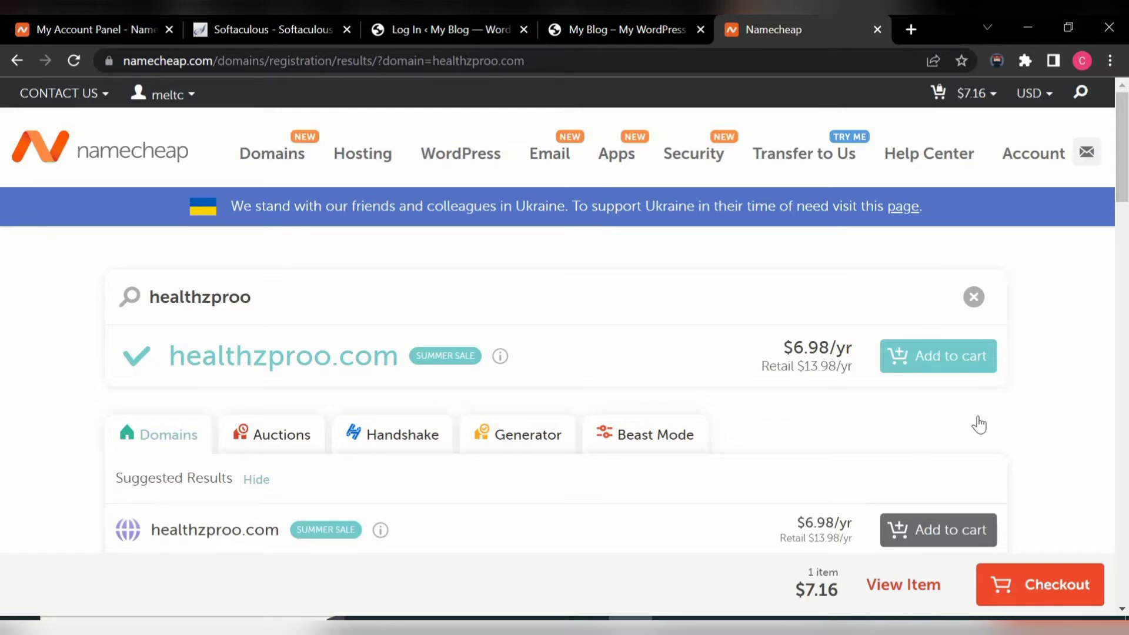
- Add healthzproo.com to the cart and begin ordering the Stellar shared hosting plan
left_click(935, 372)
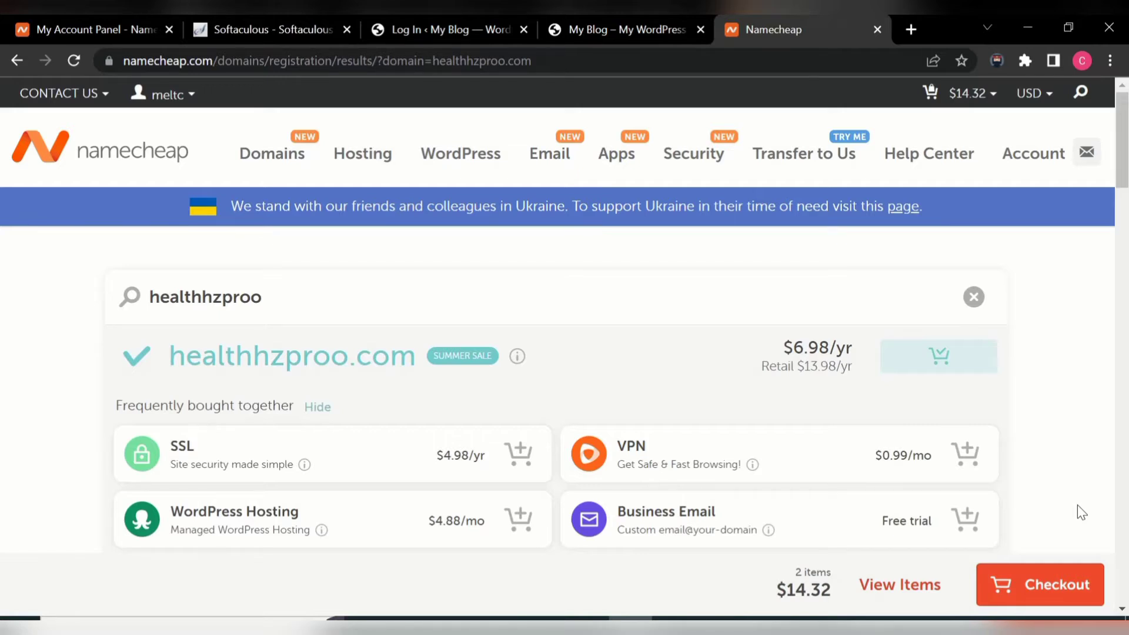
mouse_move(383, 156)
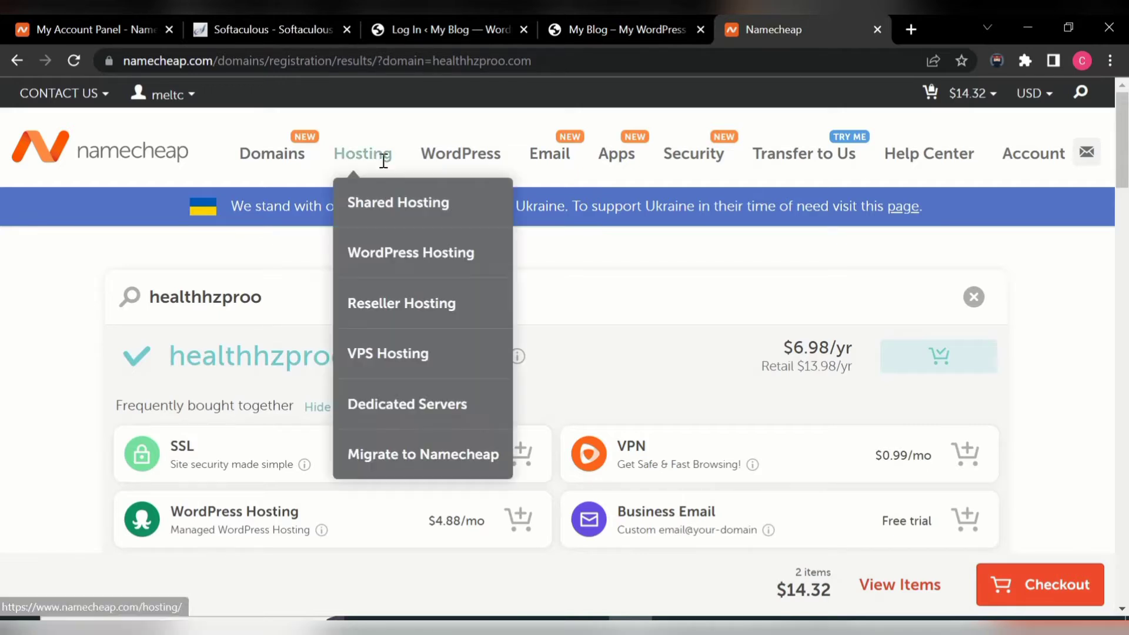
left_click(414, 207)
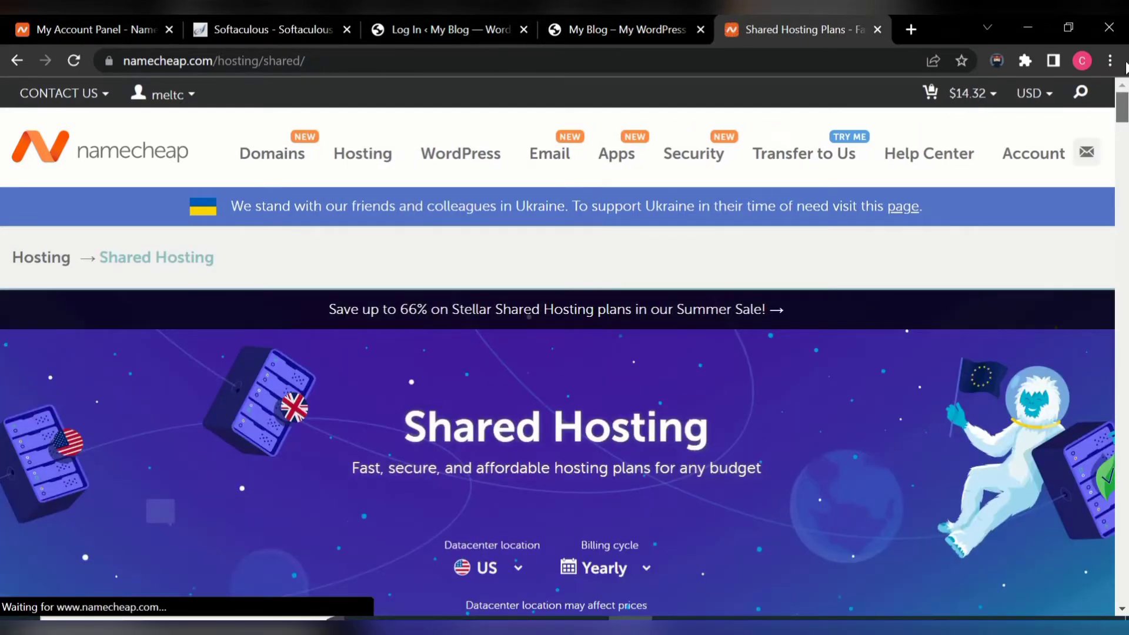
left_click_drag(1123, 106, 1123, 137)
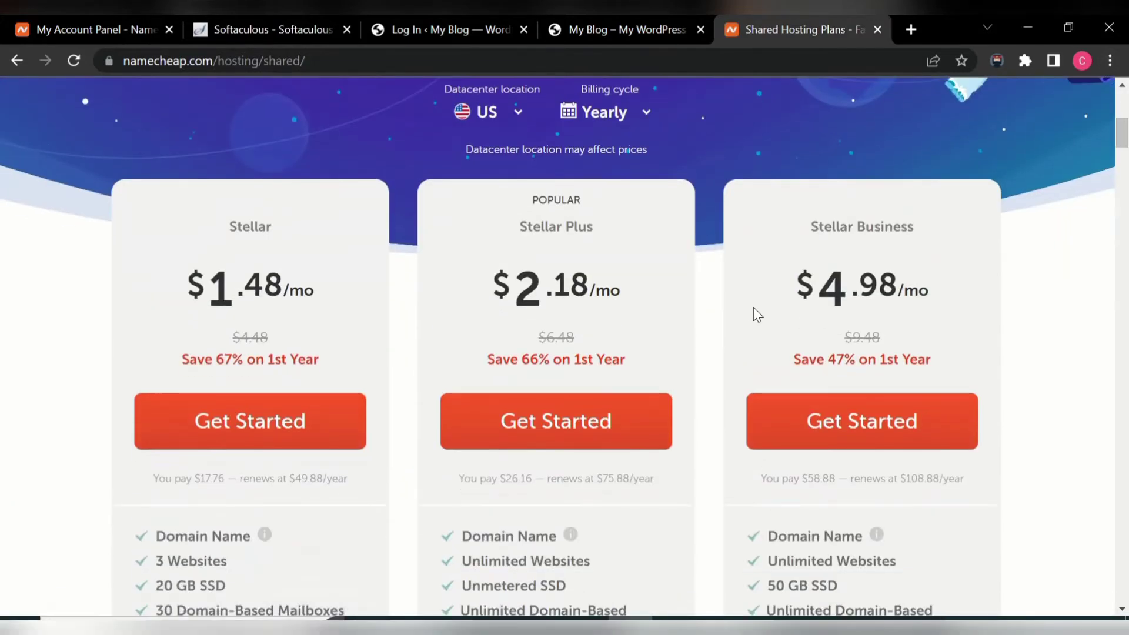
left_click(221, 440)
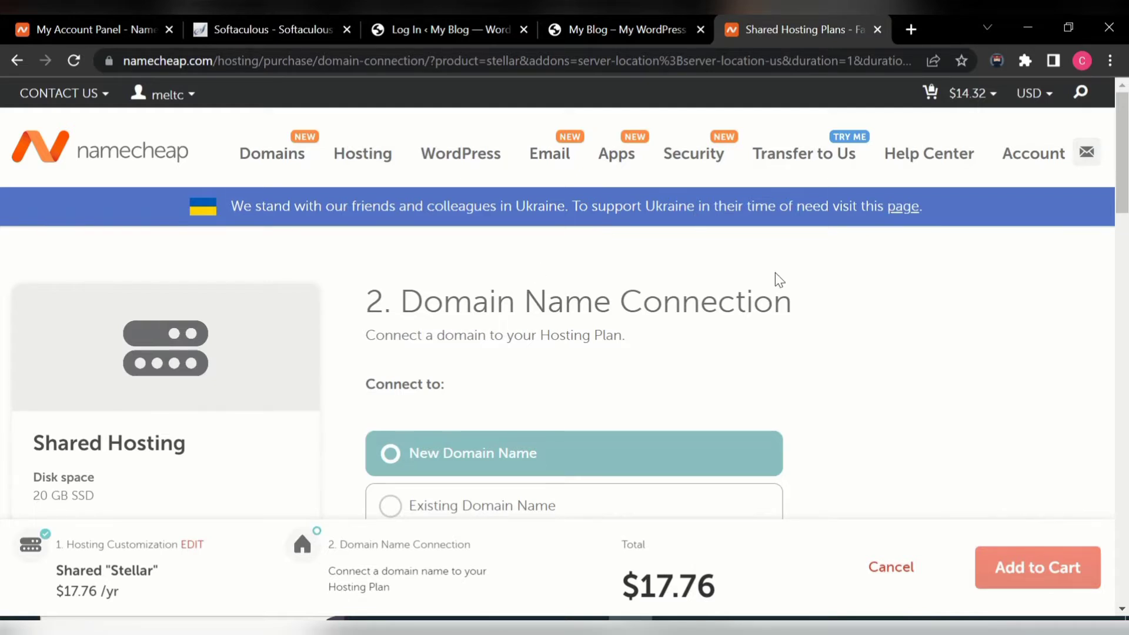
- Close the Namecheap hosting tab to return to the blog.webplugg.com front page
left_click(877, 29)
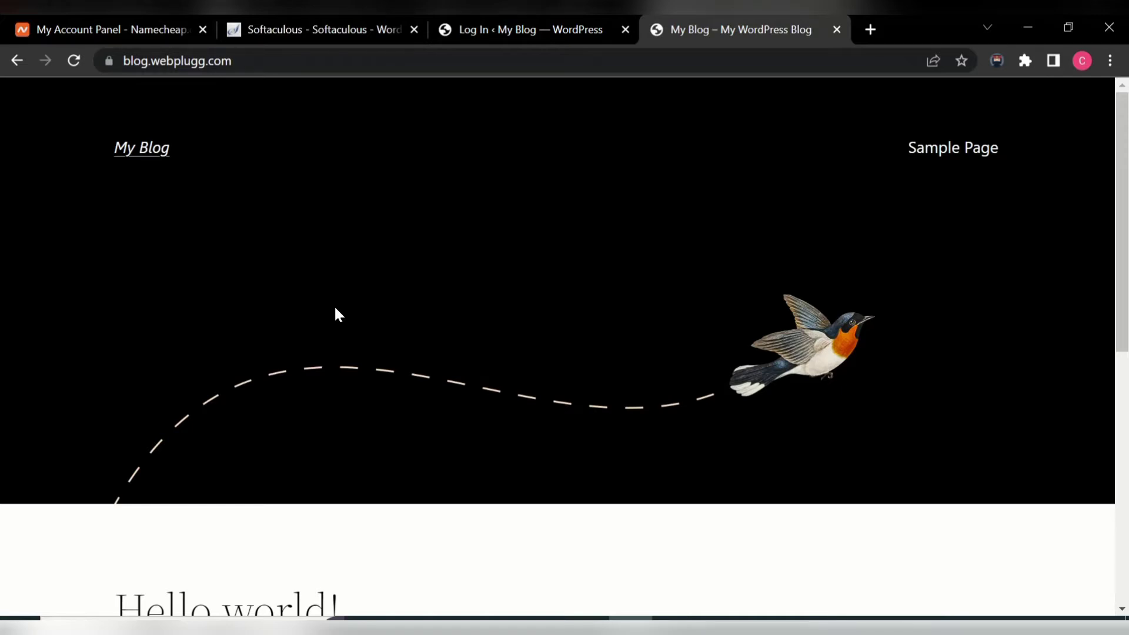
- Load blog.webplugg.com/wp-admin in a new tab
left_click(871, 31)
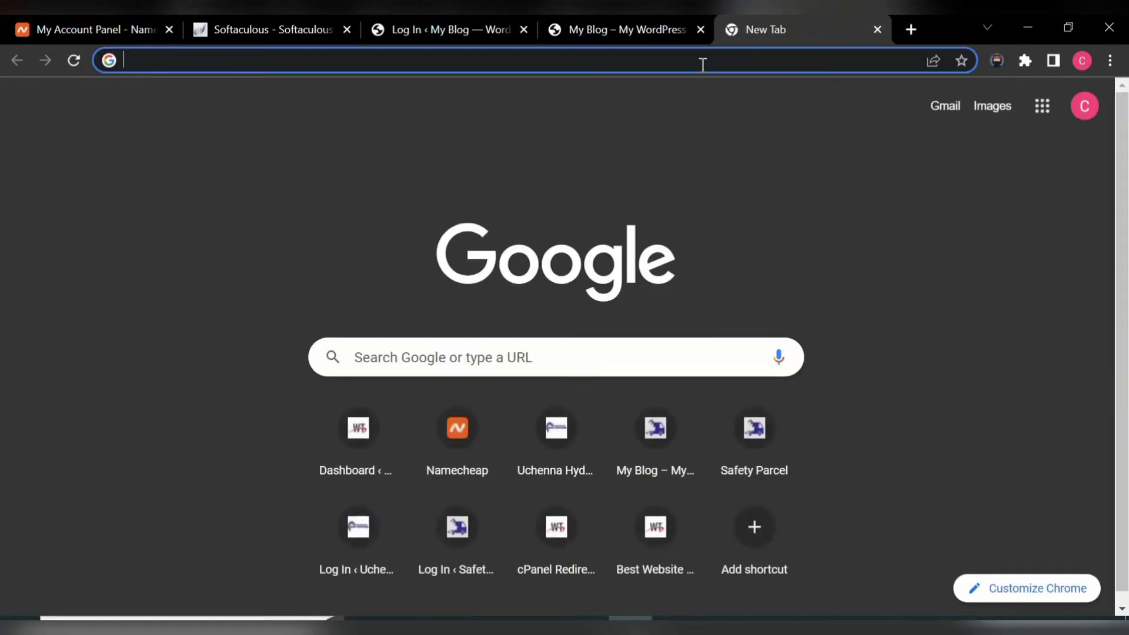
type("blog.webplugg.com")
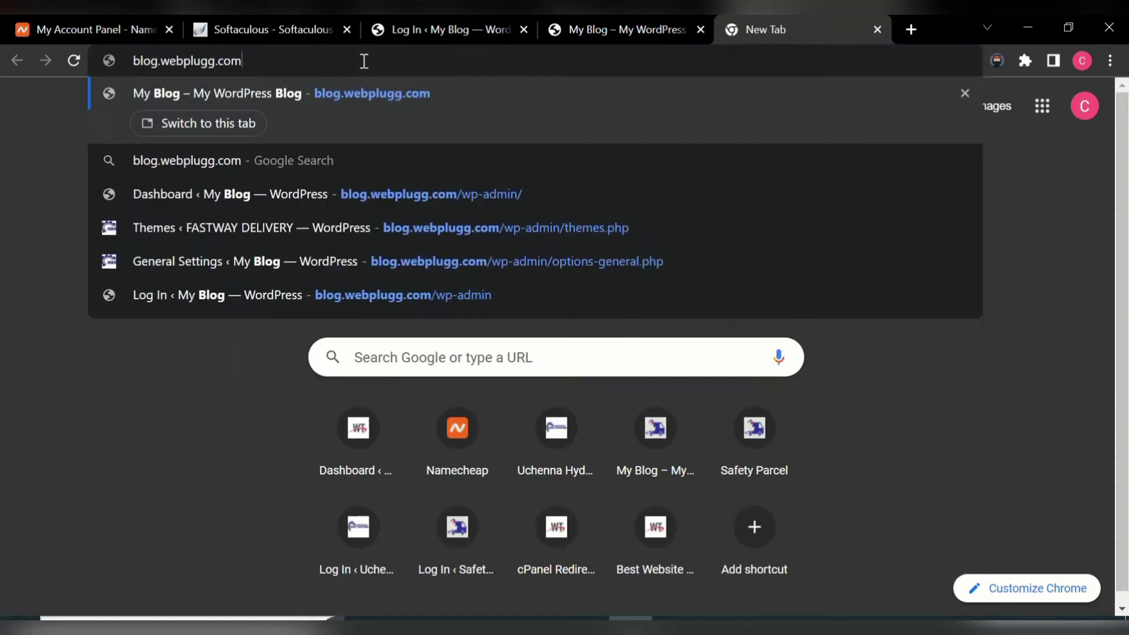
type("/")
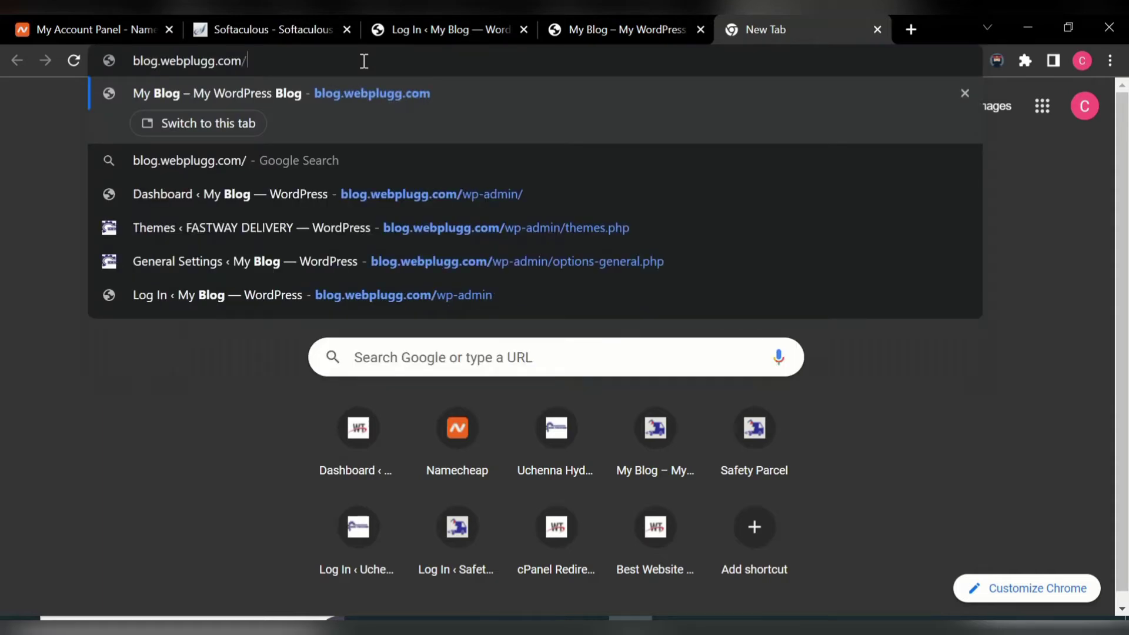
type("wp-")
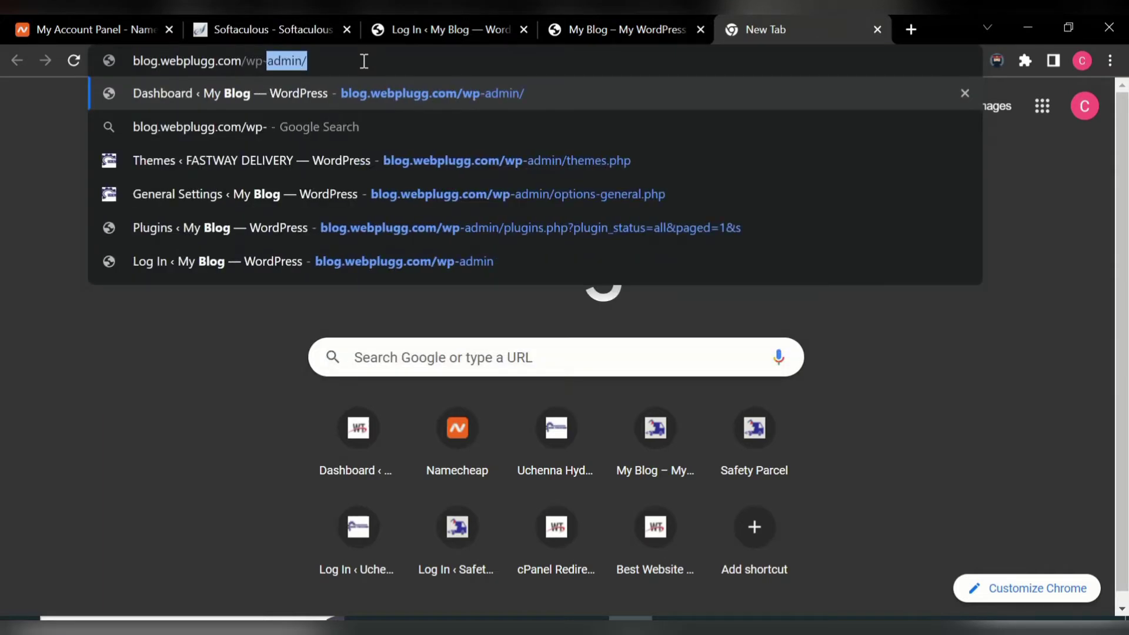
type("admin")
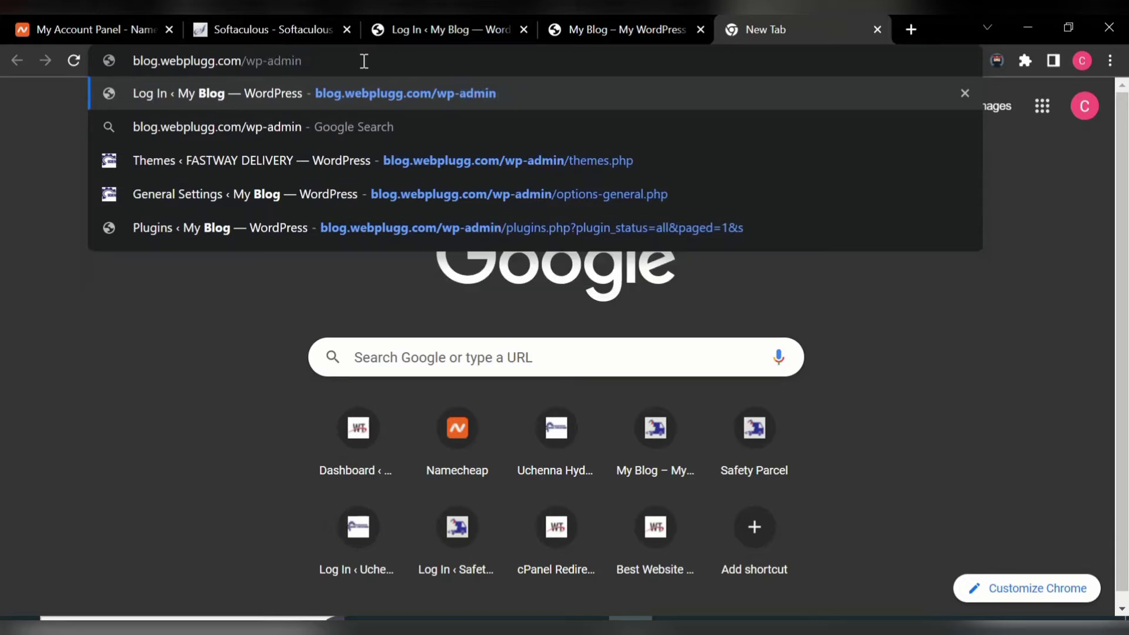
key("Return")
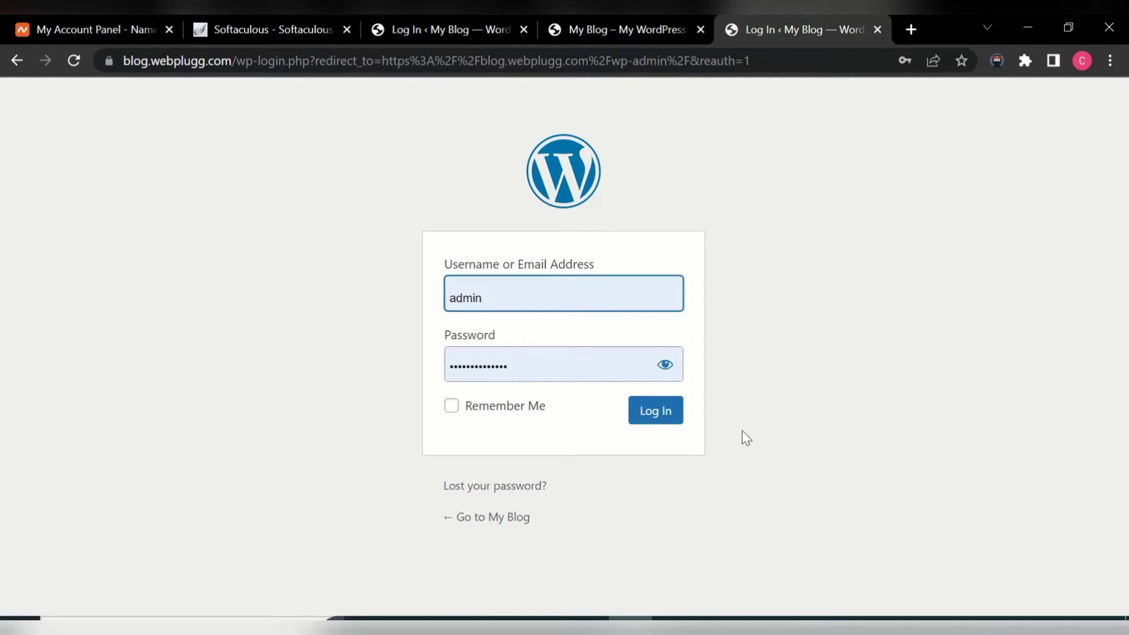
- Log in with the autofilled credentials to reach the WordPress Dashboard
left_click(655, 422)
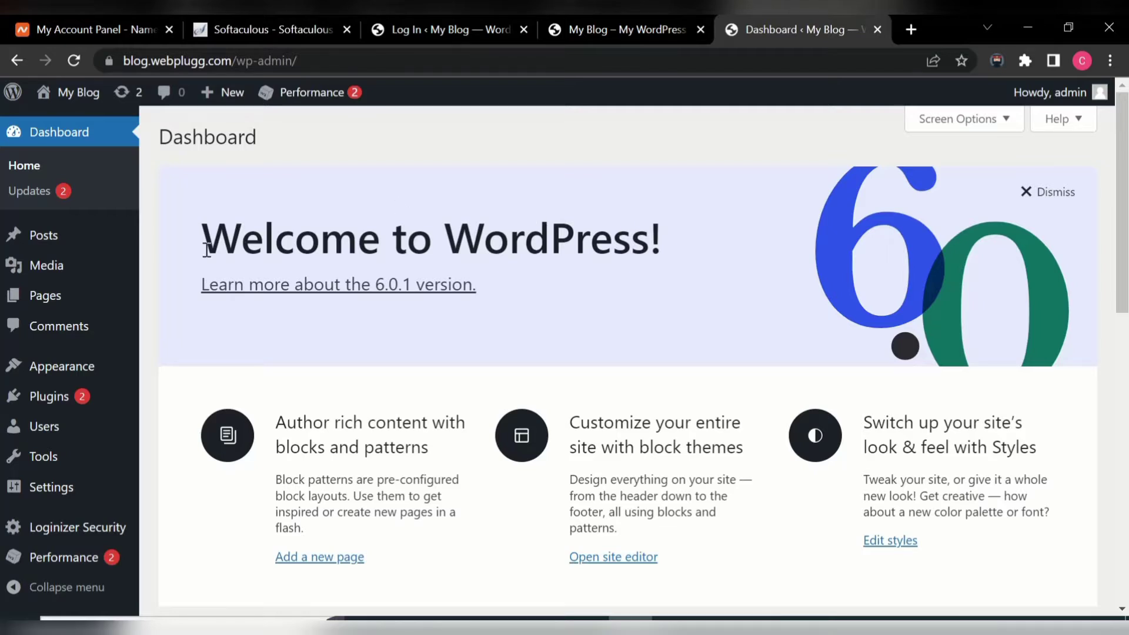
- Go to Plugins > Add New and bring up the Upload Plugin form
mouse_move(55, 399)
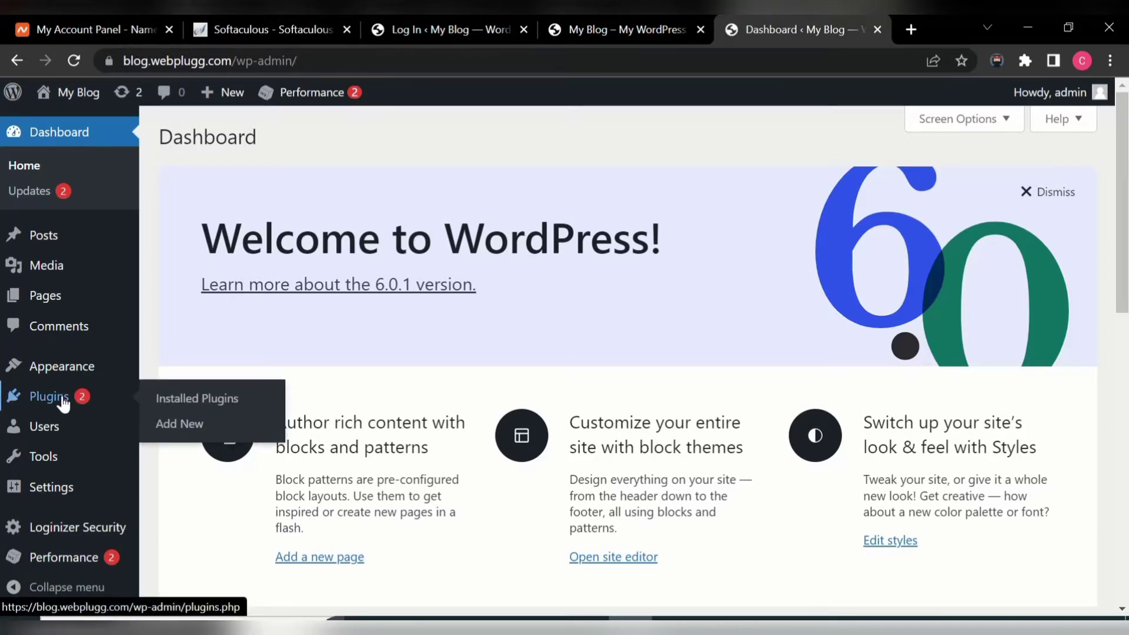
left_click(176, 434)
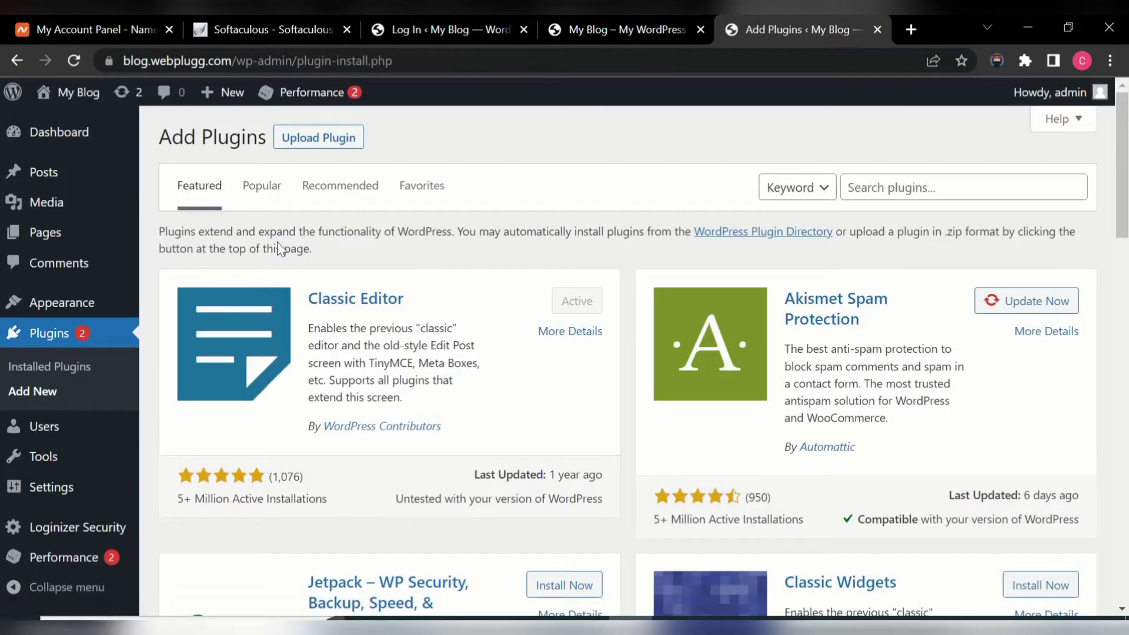
left_click(311, 142)
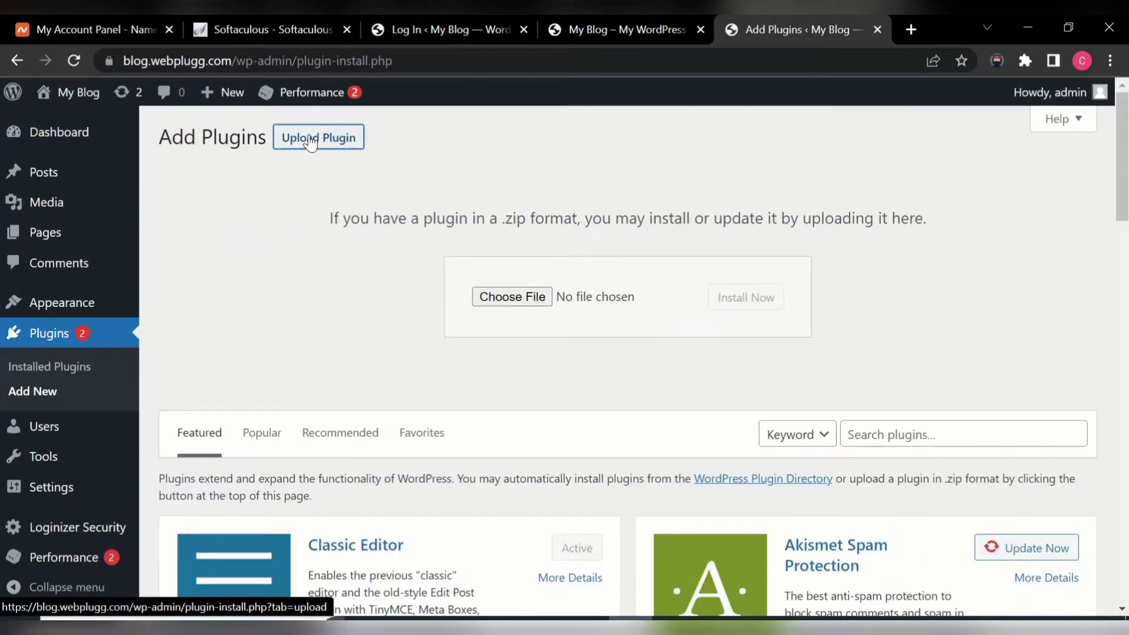
- Upload and install thrive-visual-editor.zip from the Resources and Softwares folder
left_click(525, 299)
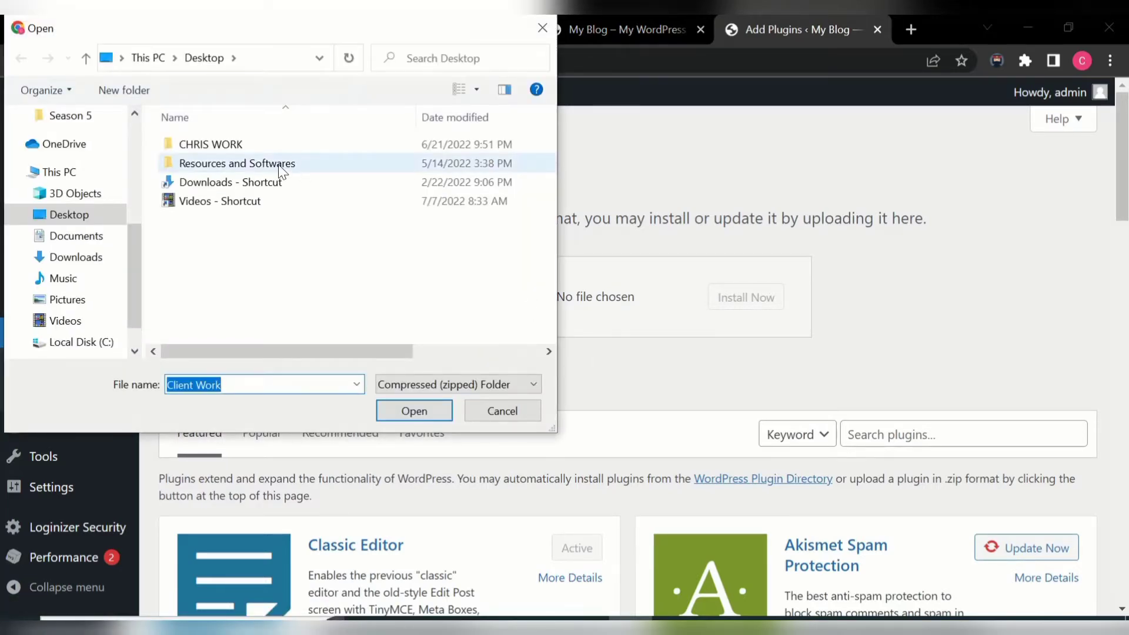
double_click(278, 164)
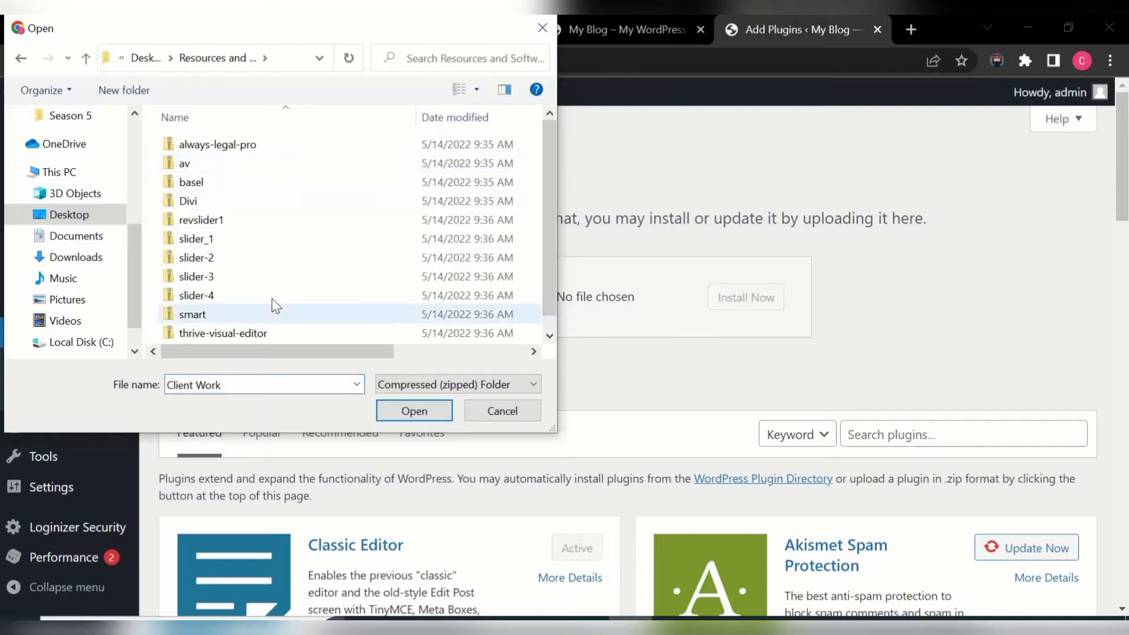
left_click(276, 337)
double_click(277, 337)
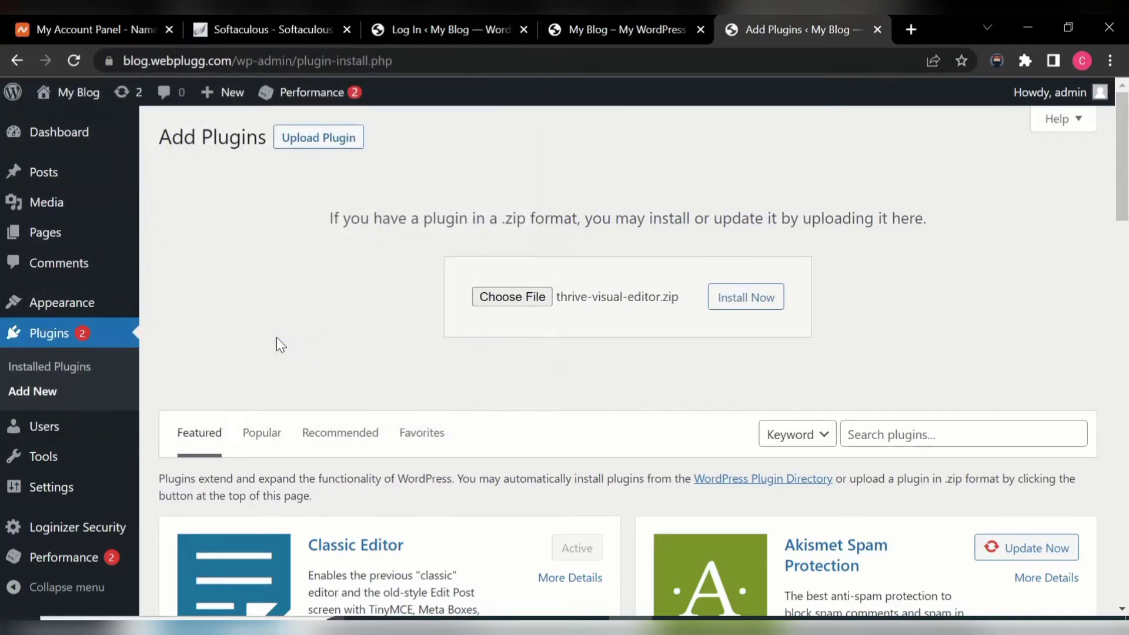
left_click(745, 300)
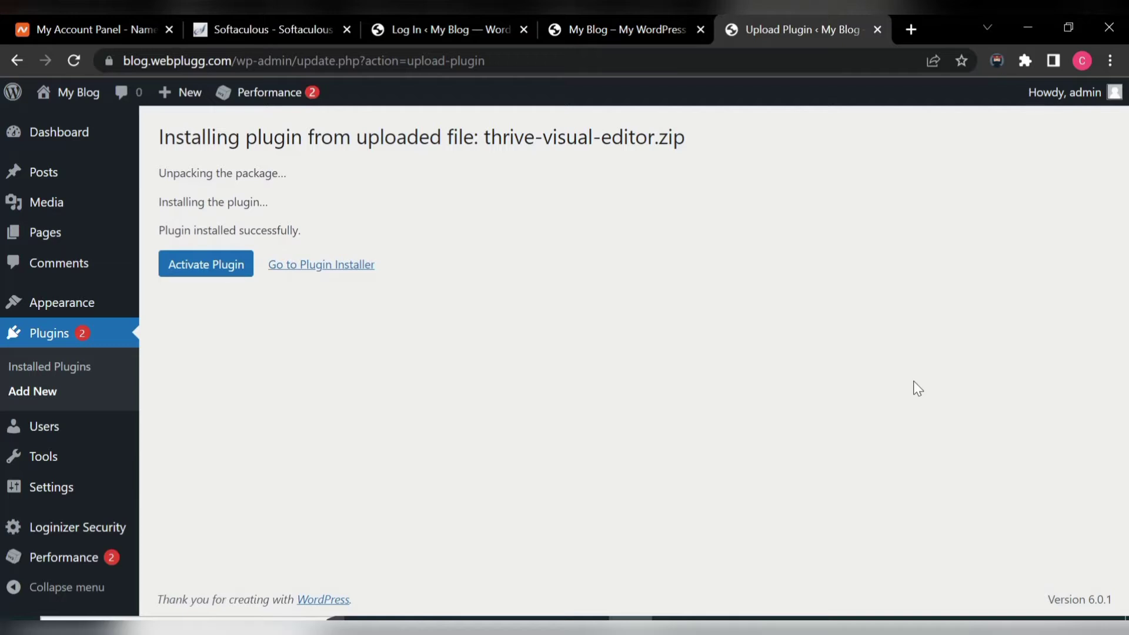
- Activate the freshly installed Thrive Visual Editor plugin and go back to Add New plugins
left_click(216, 267)
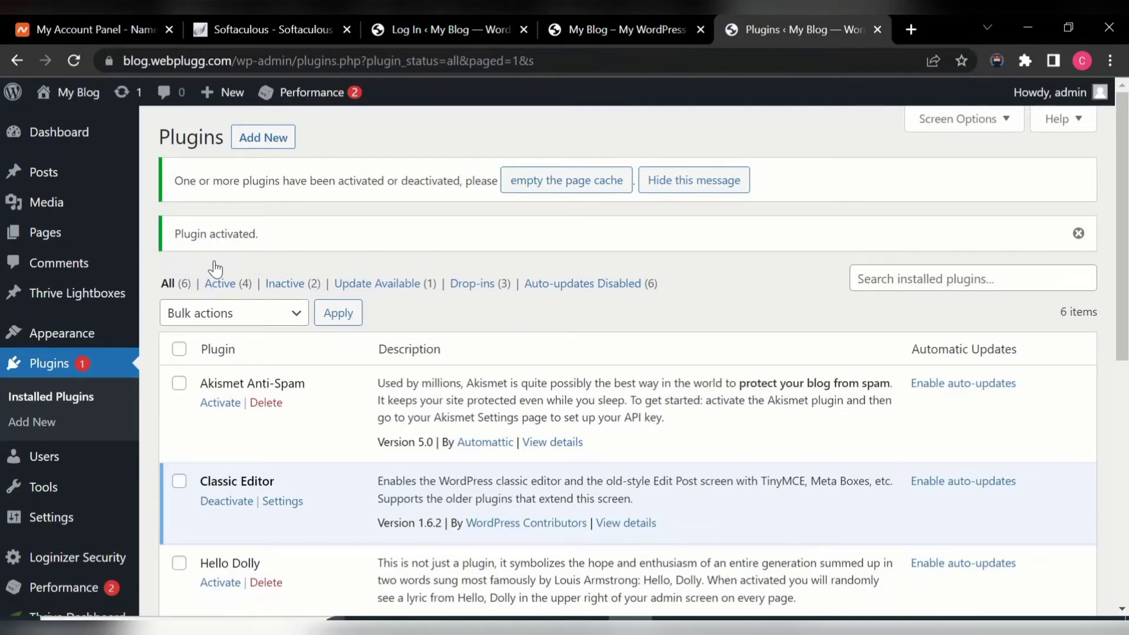
left_click(262, 141)
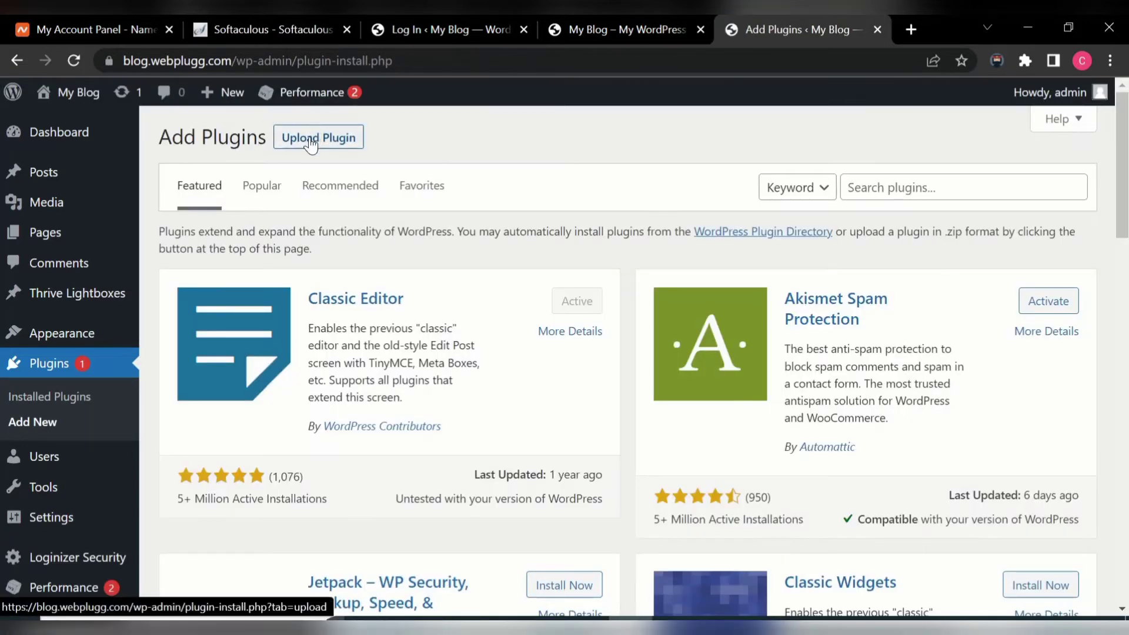
- Upload always-legal-pro.zip, install it, and activate Always Legal PRO
left_click(311, 141)
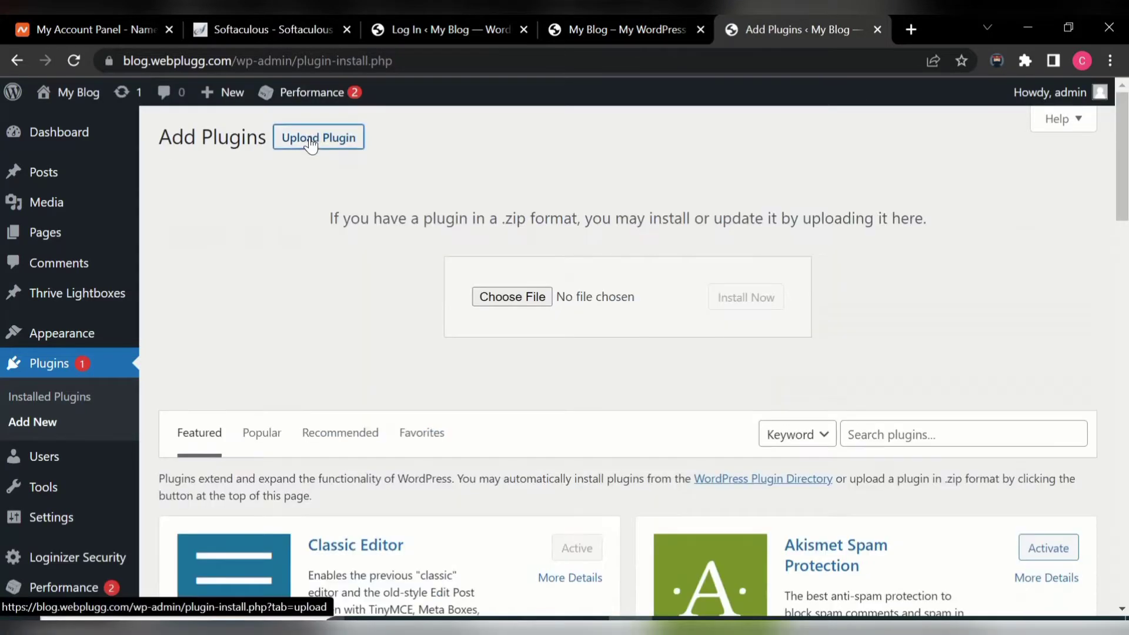
left_click(516, 295)
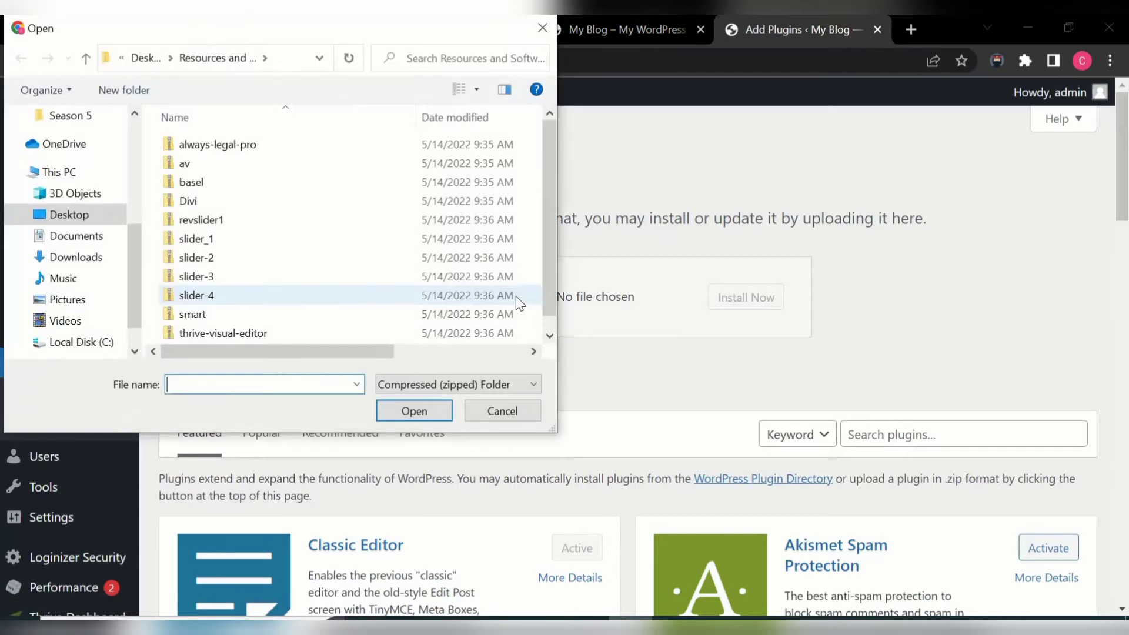
double_click(273, 146)
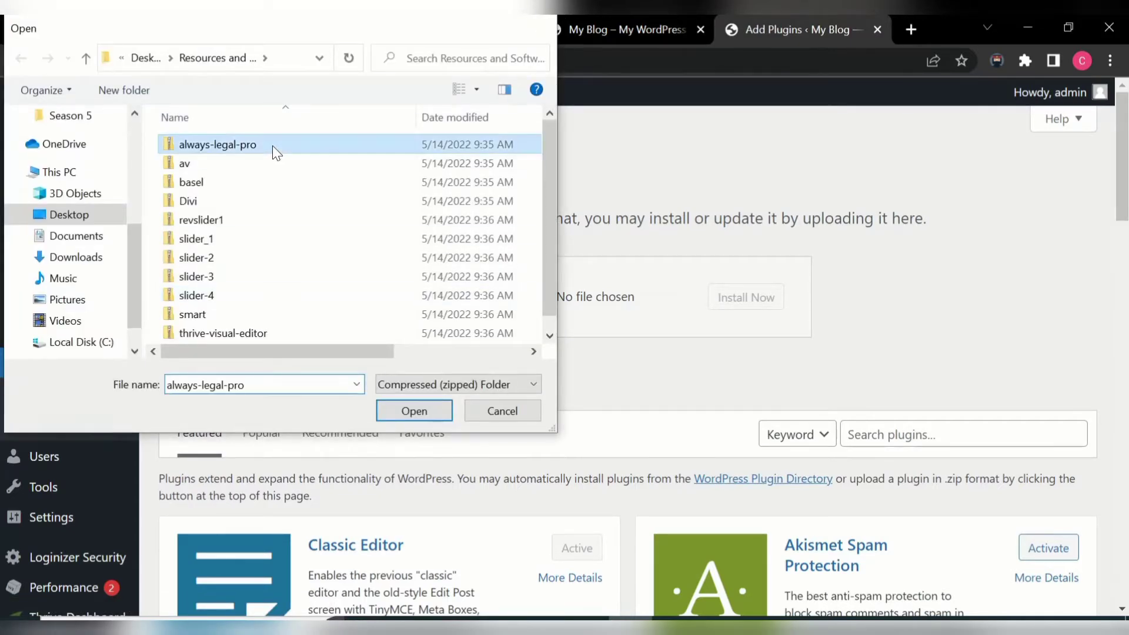
left_click(725, 305)
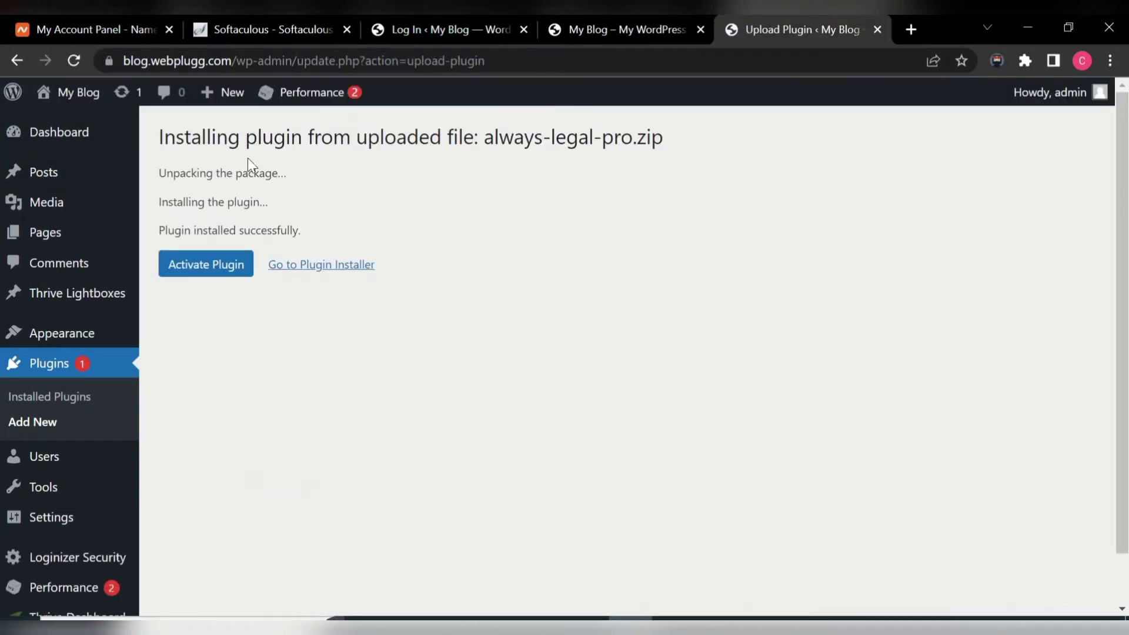
left_click(195, 266)
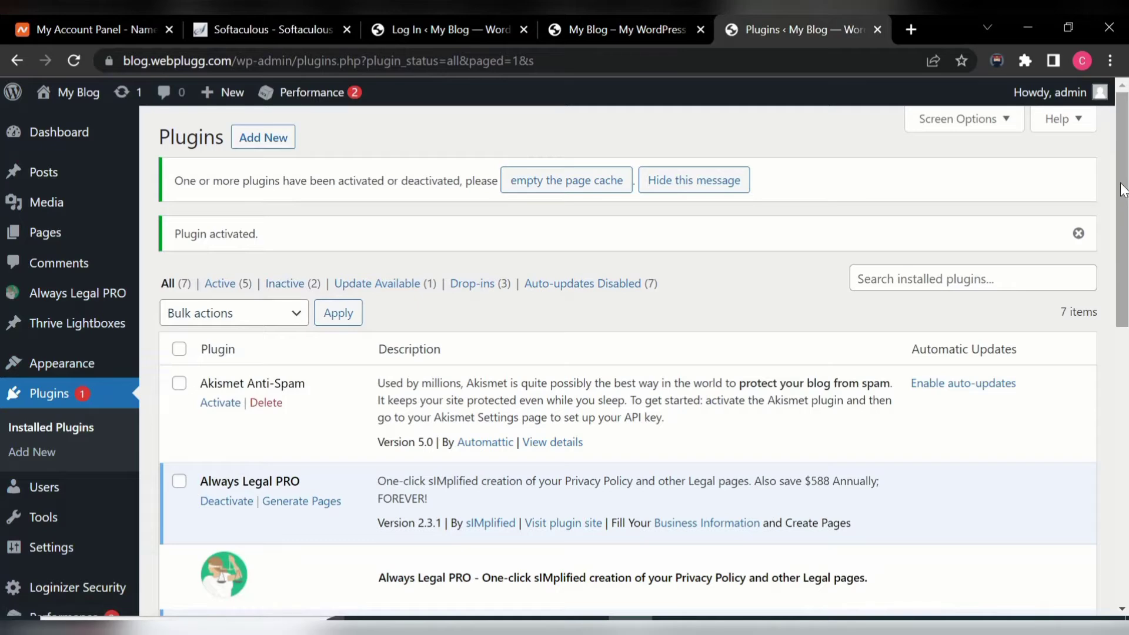
- Update Thrive Visual Editor from version 1.500.12 to 3.11 using its update notice
left_click_drag(1122, 189, 1125, 407)
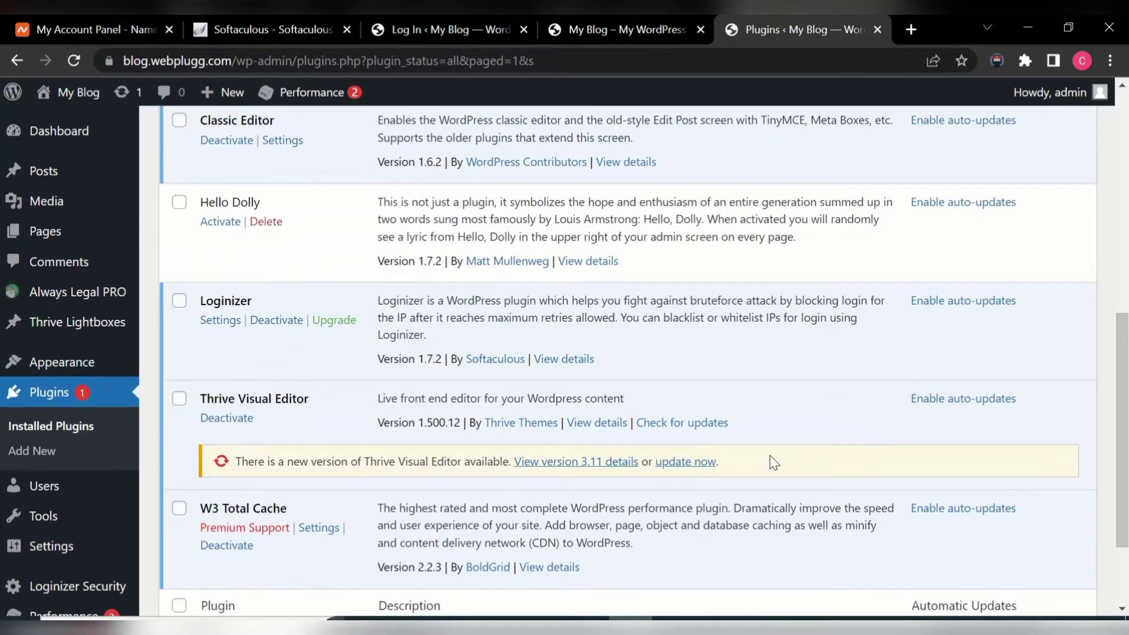
left_click(685, 462)
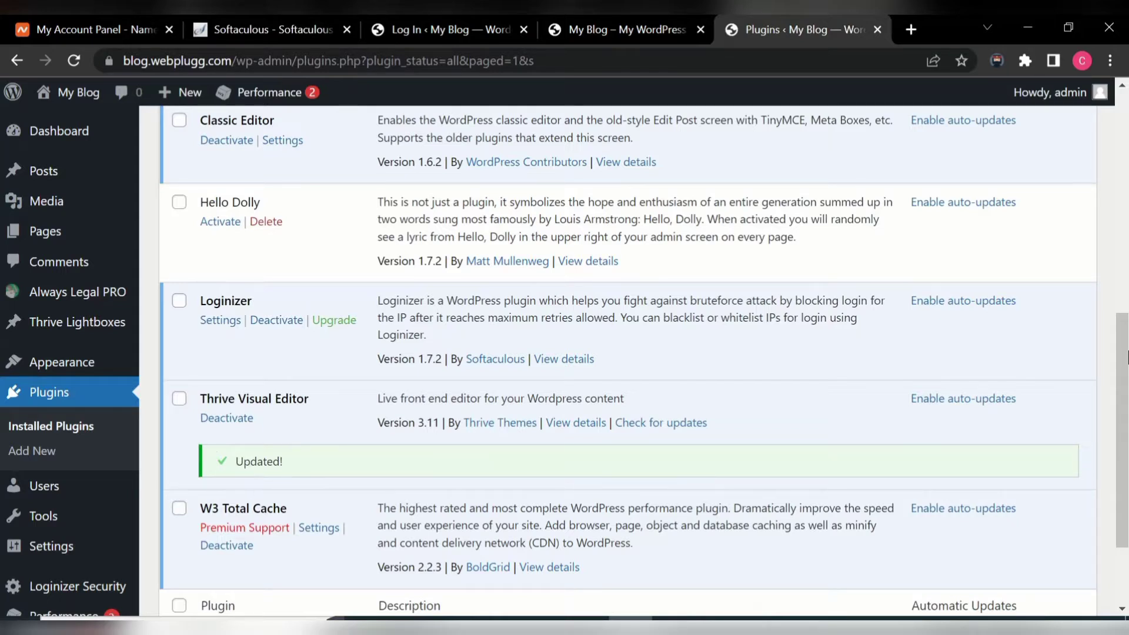
left_click_drag(1122, 364, 1123, 147)
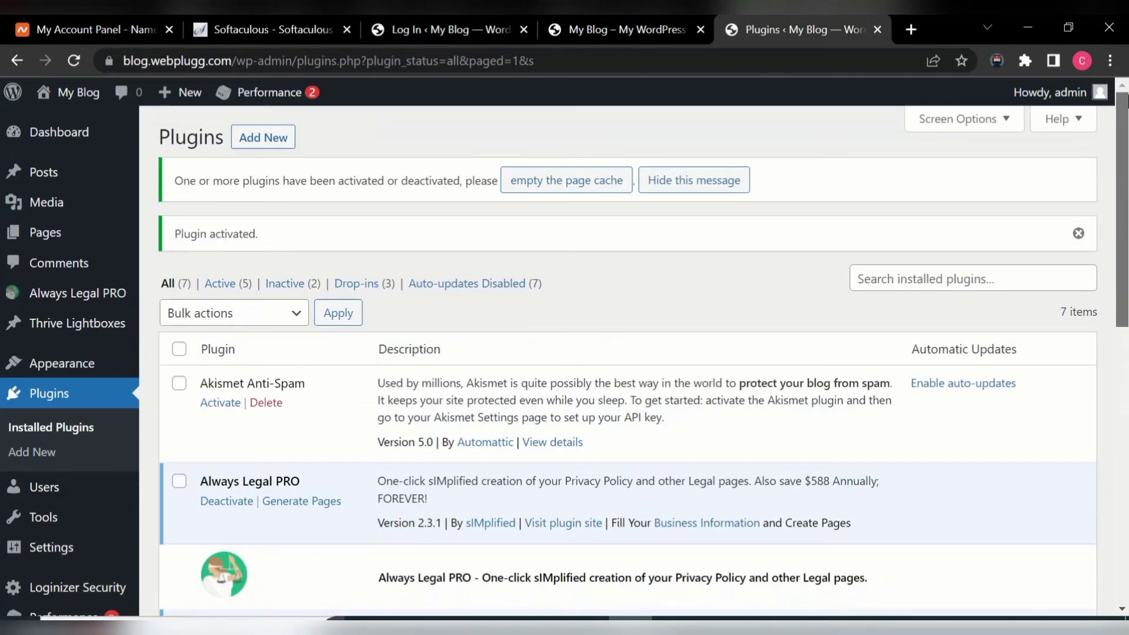
- Open Add New plugins and scroll through the featured plugins list
left_click(261, 142)
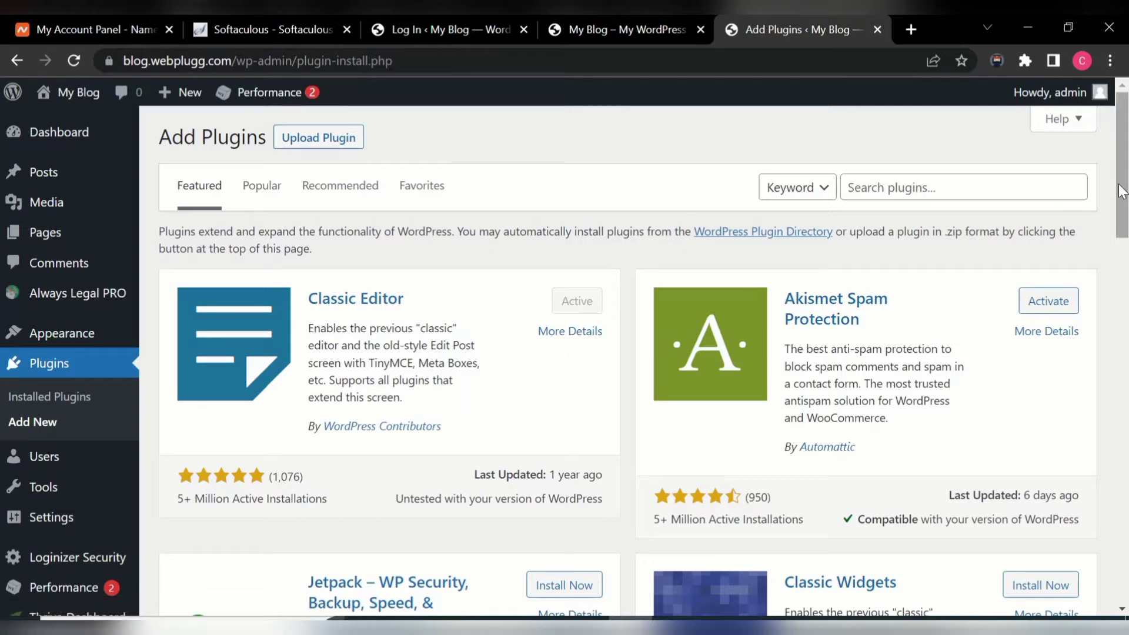
left_click_drag(1123, 191, 1126, 372)
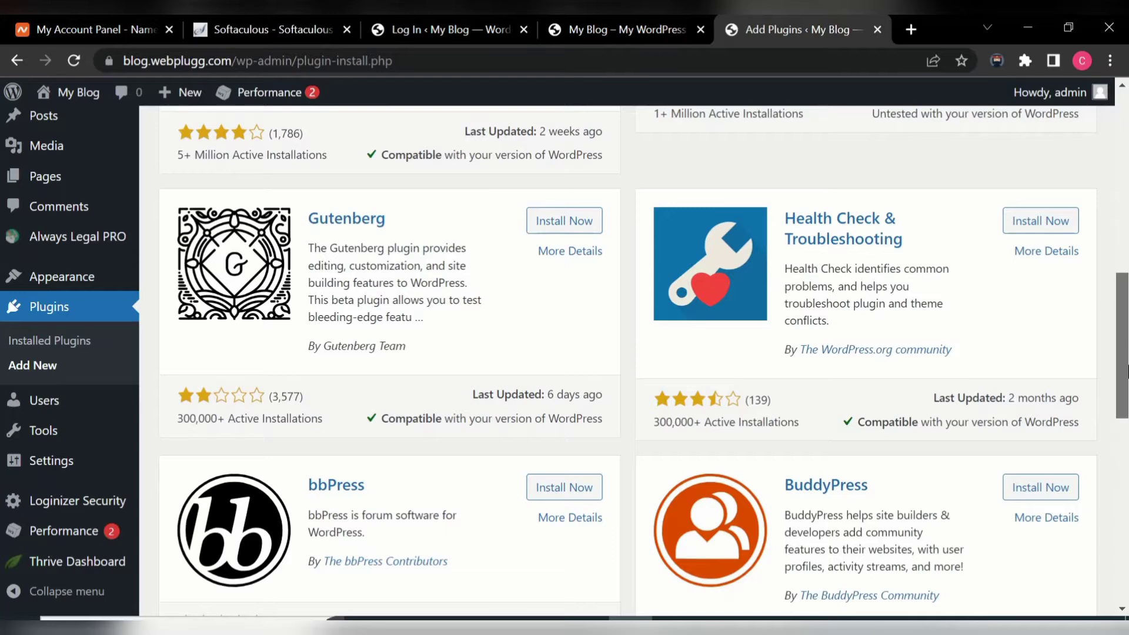
left_click_drag(1127, 372, 1125, 177)
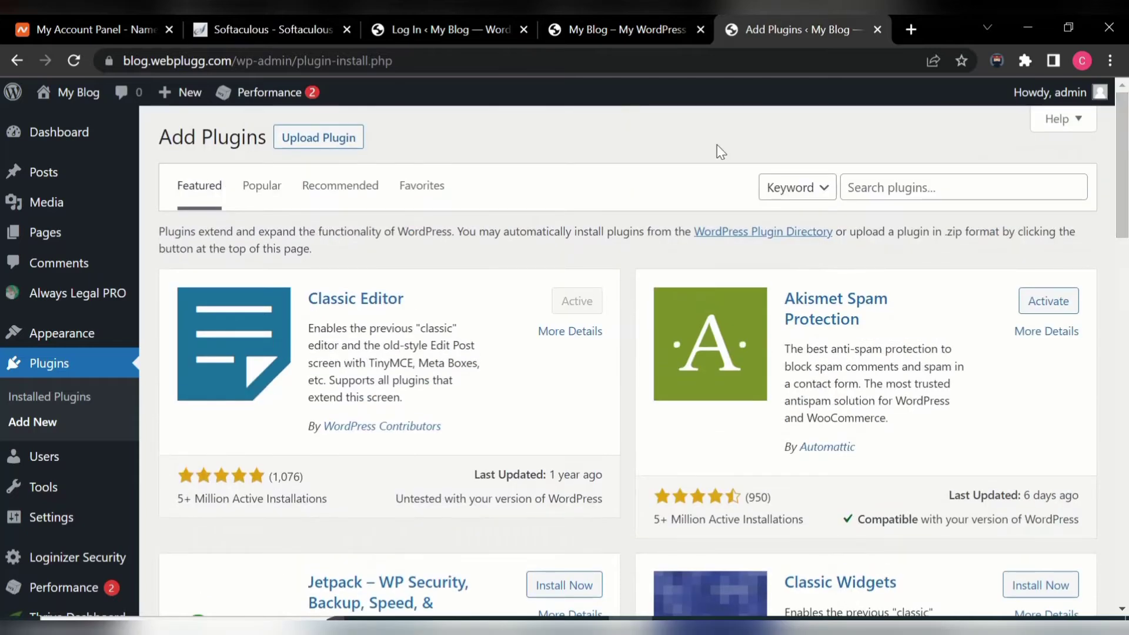
mouse_move(110, 231)
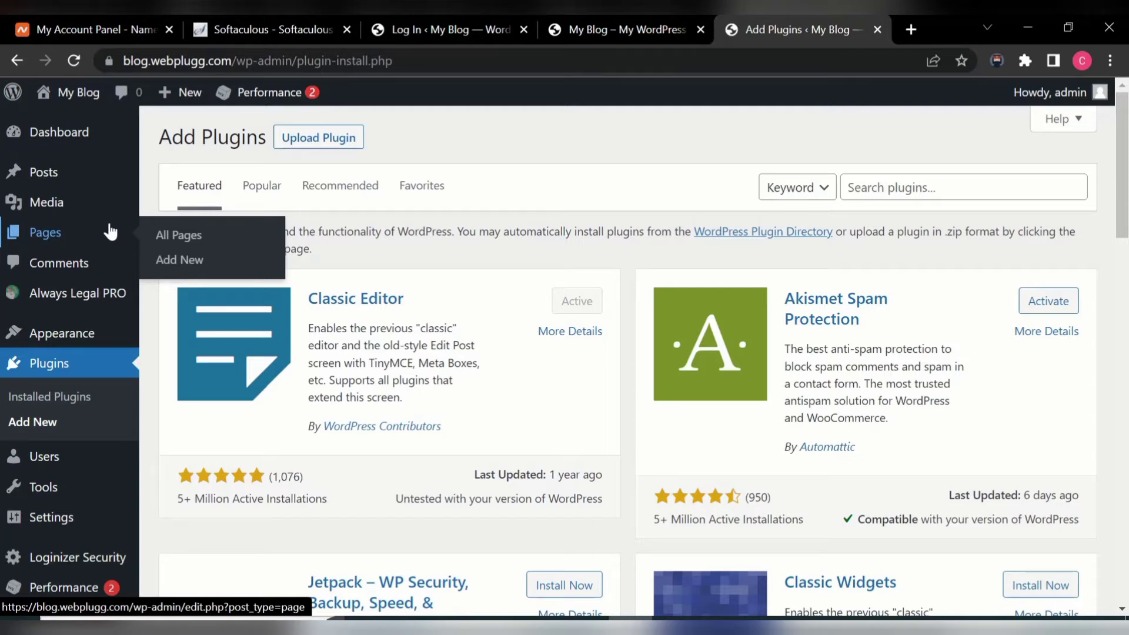
- Start a new page titled 'Search Engine Optimization Training', correcting Optimization to a capital O
left_click(179, 261)
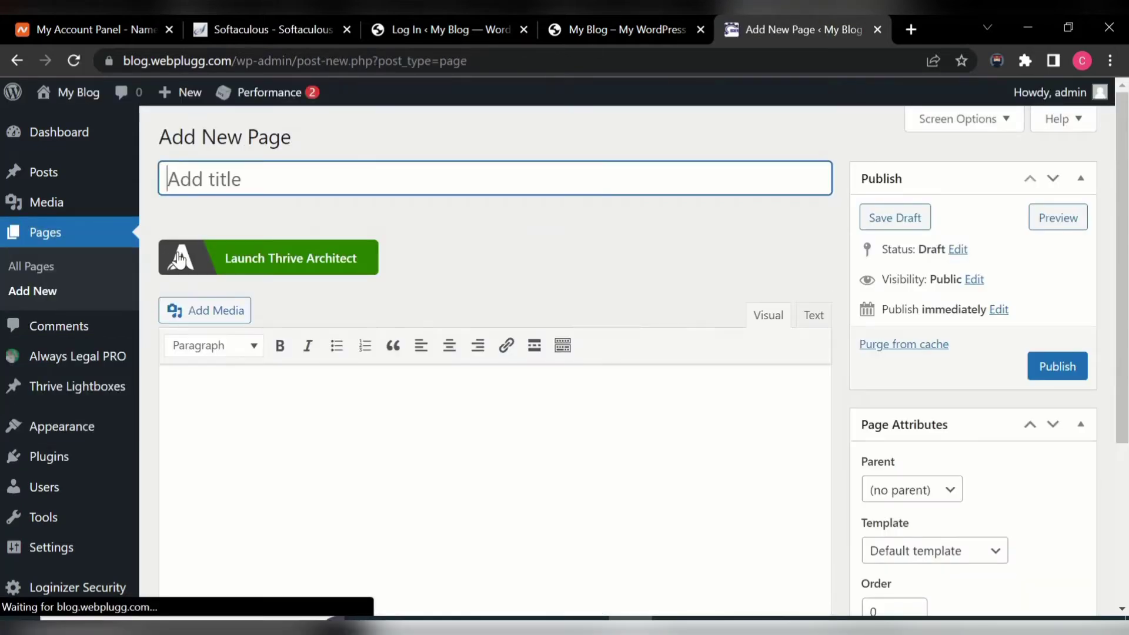
mouse_move(265, 92)
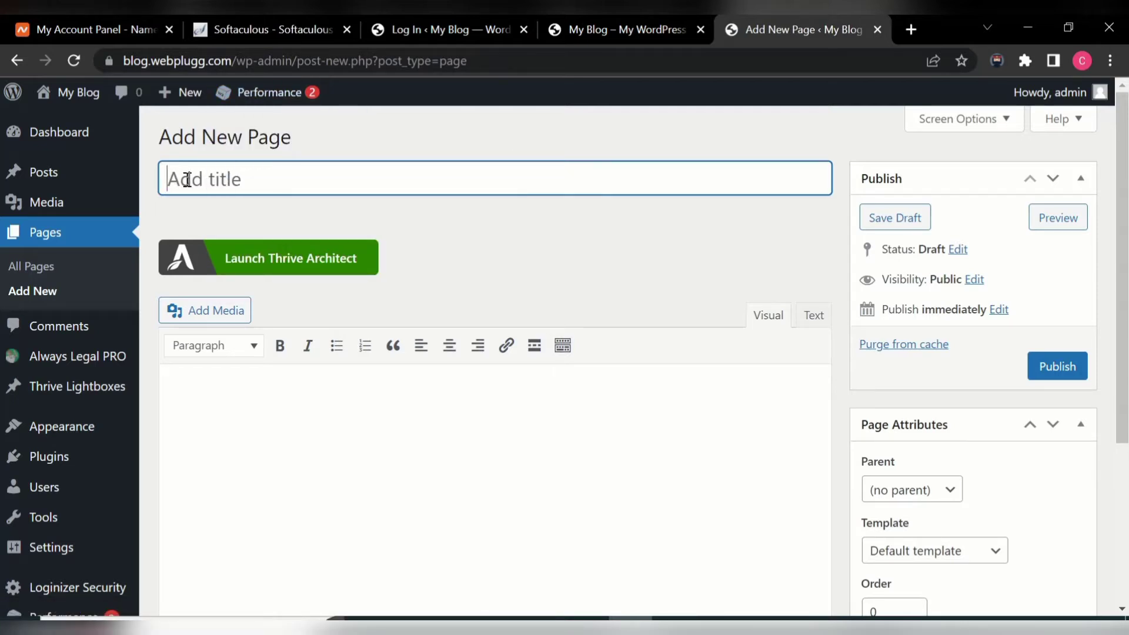
type("Sear")
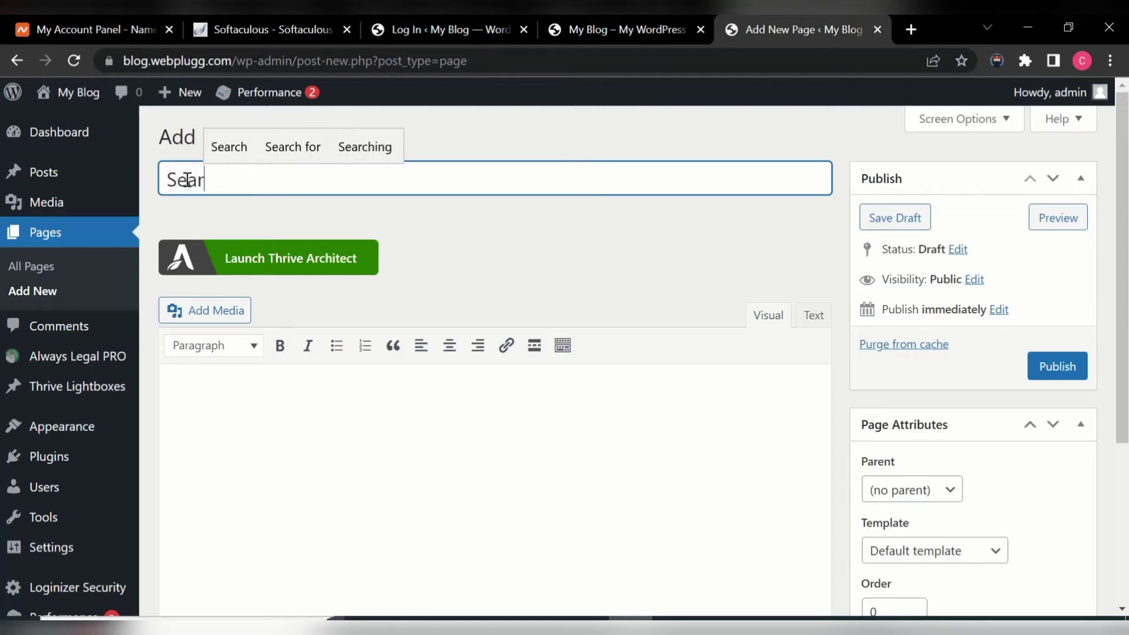
type("ch ")
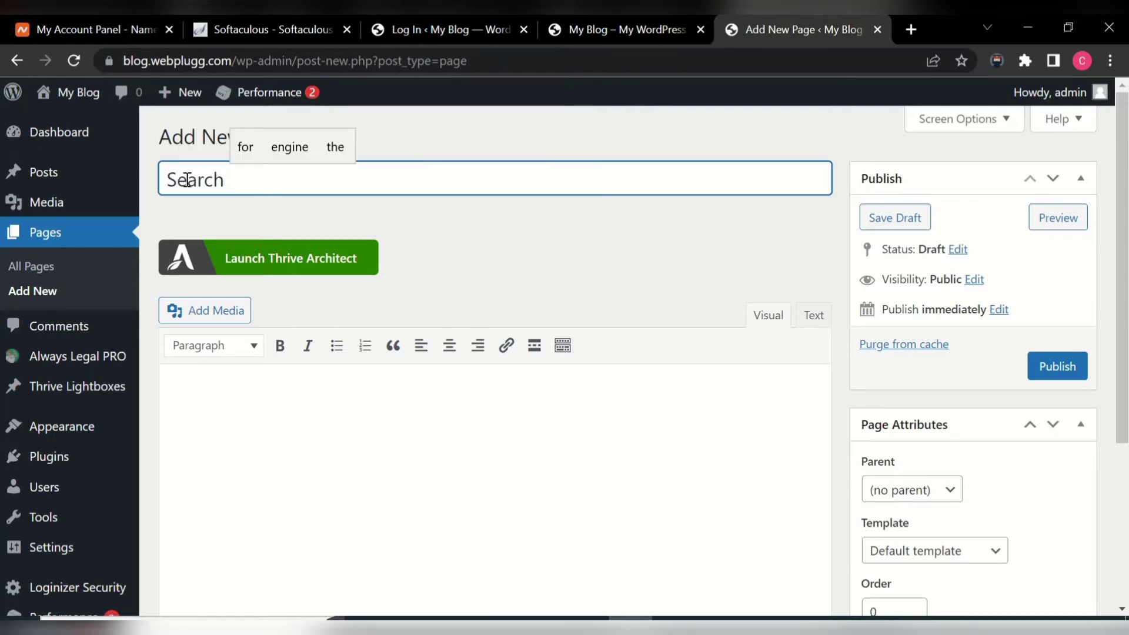
type("E")
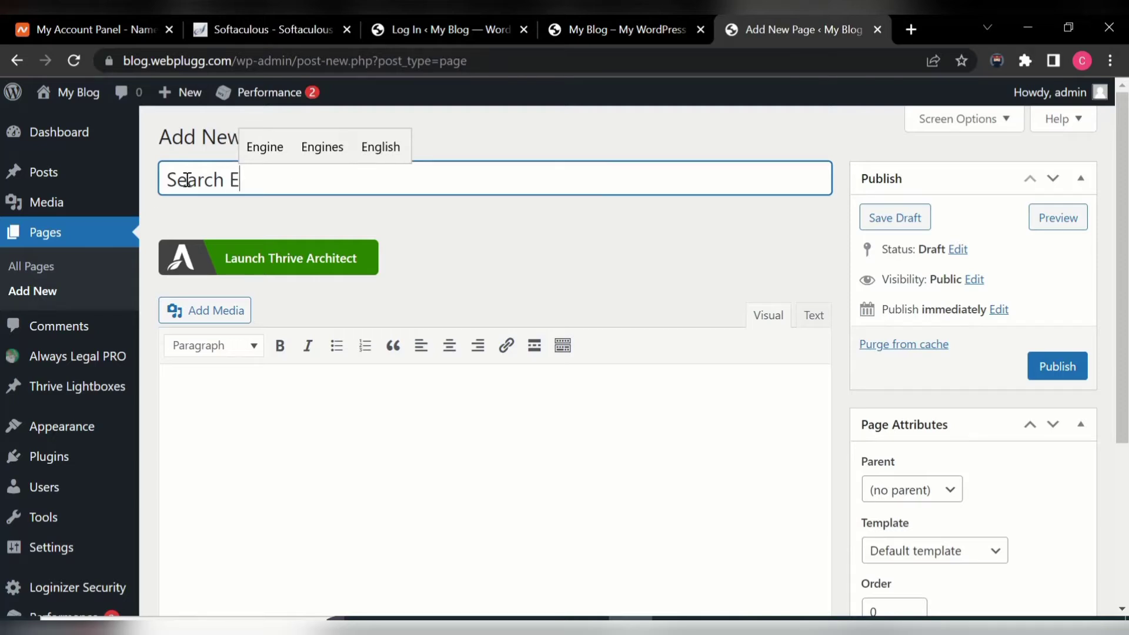
left_click(249, 148)
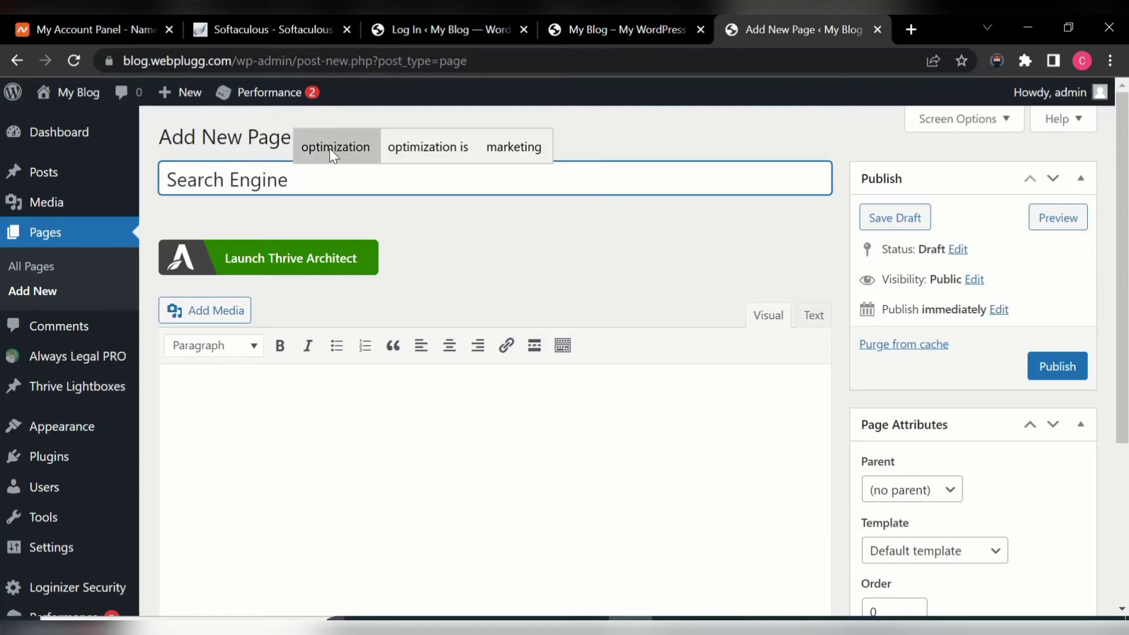
left_click(330, 148)
left_click(304, 175)
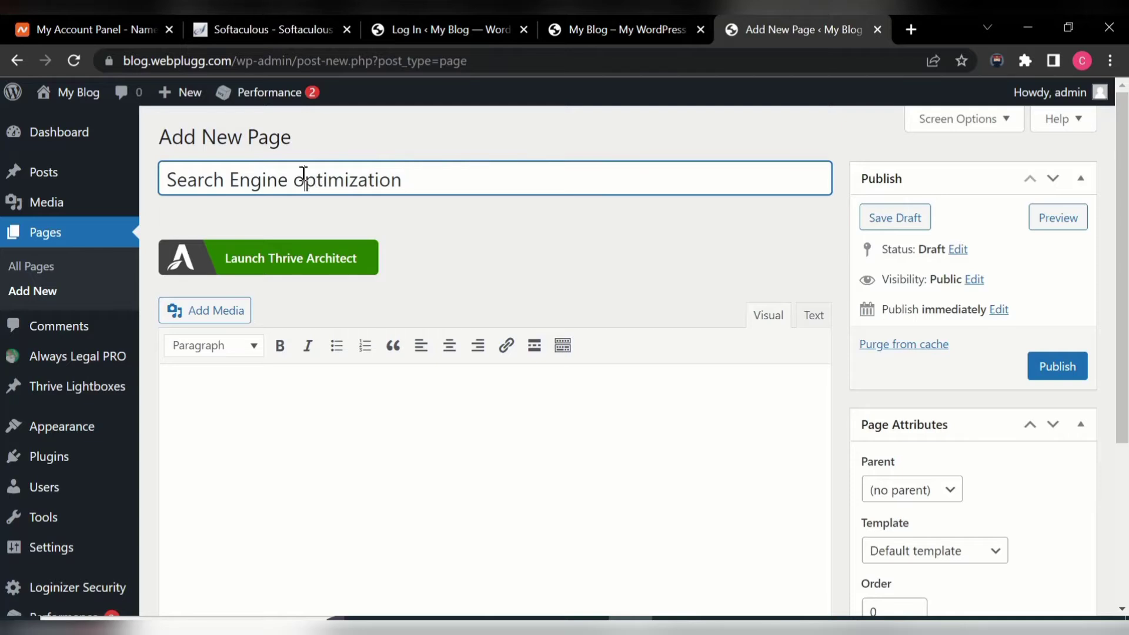
key("BackSpace")
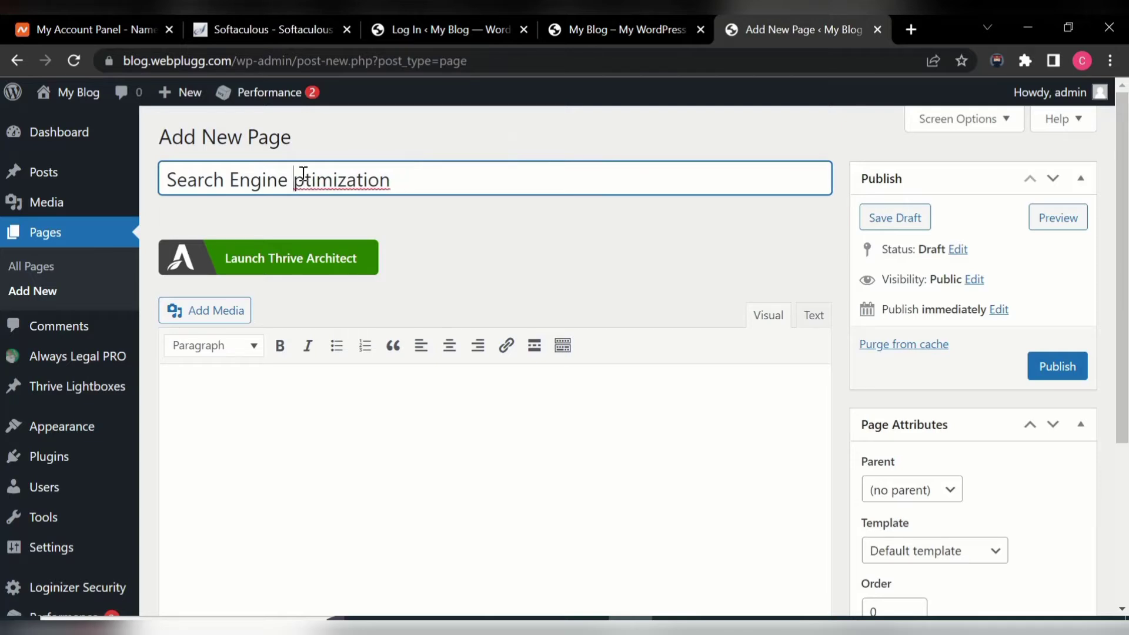
type("O")
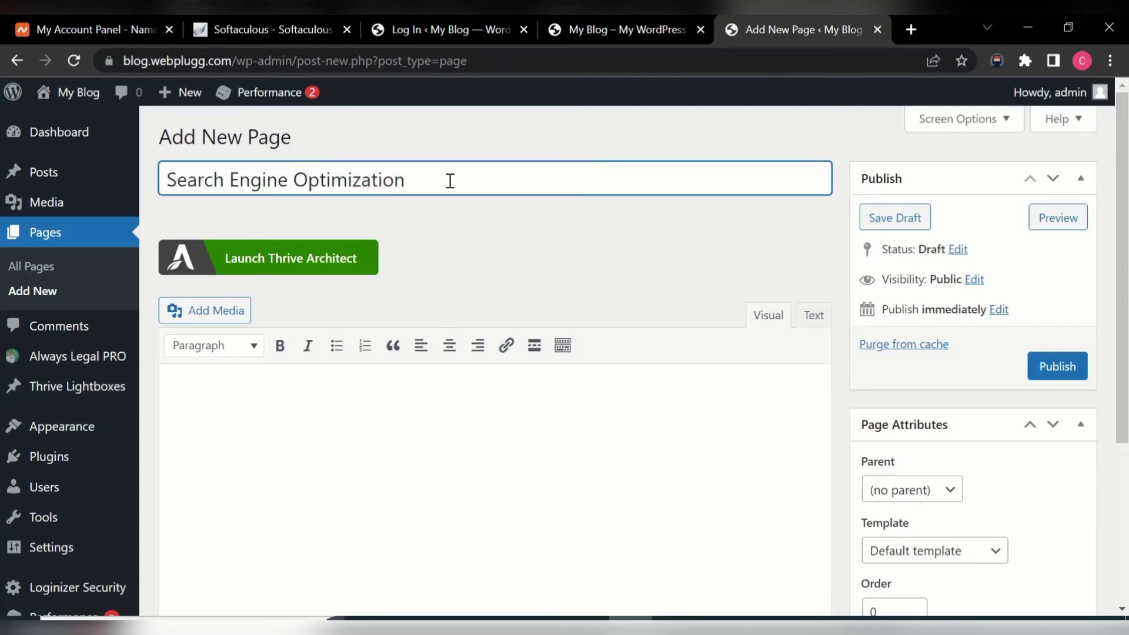
key("BackSpace")
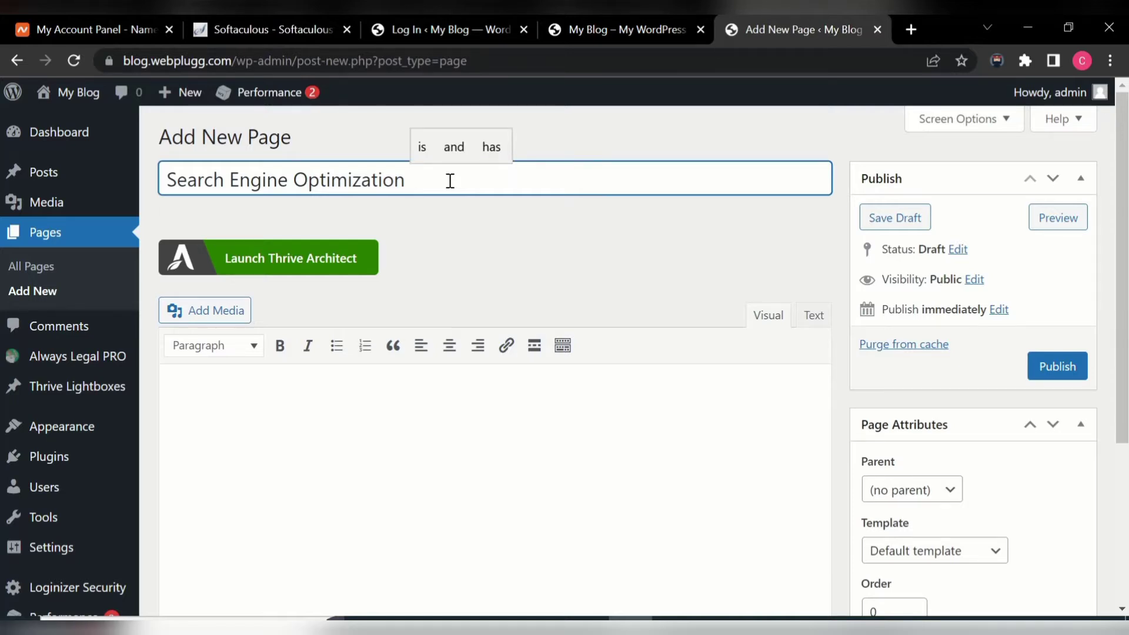
type("Tra")
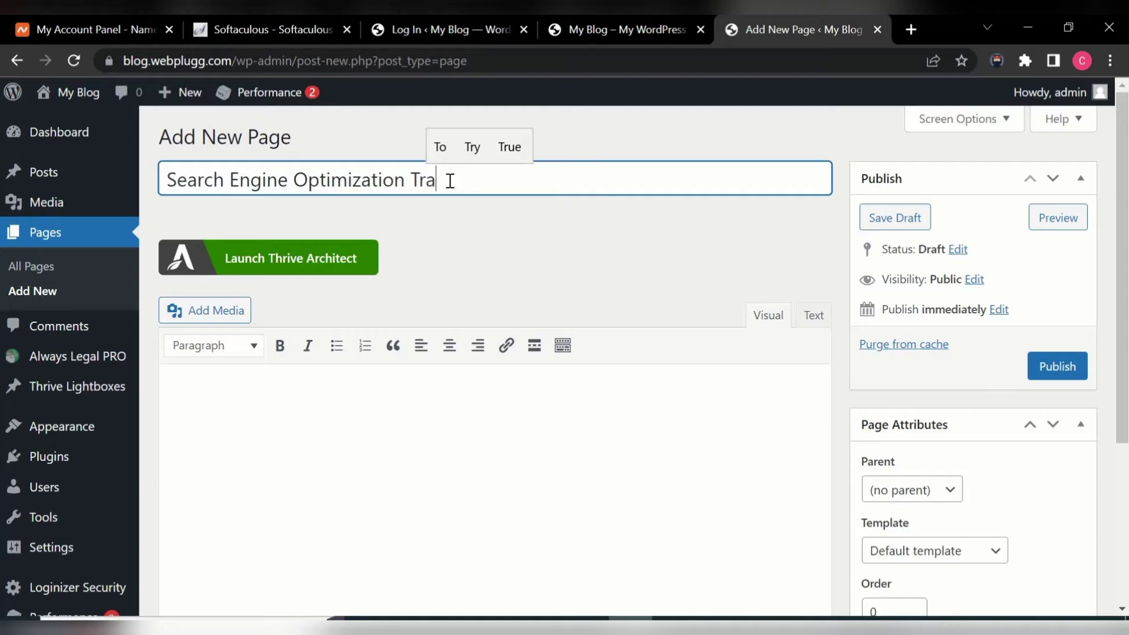
type("inin")
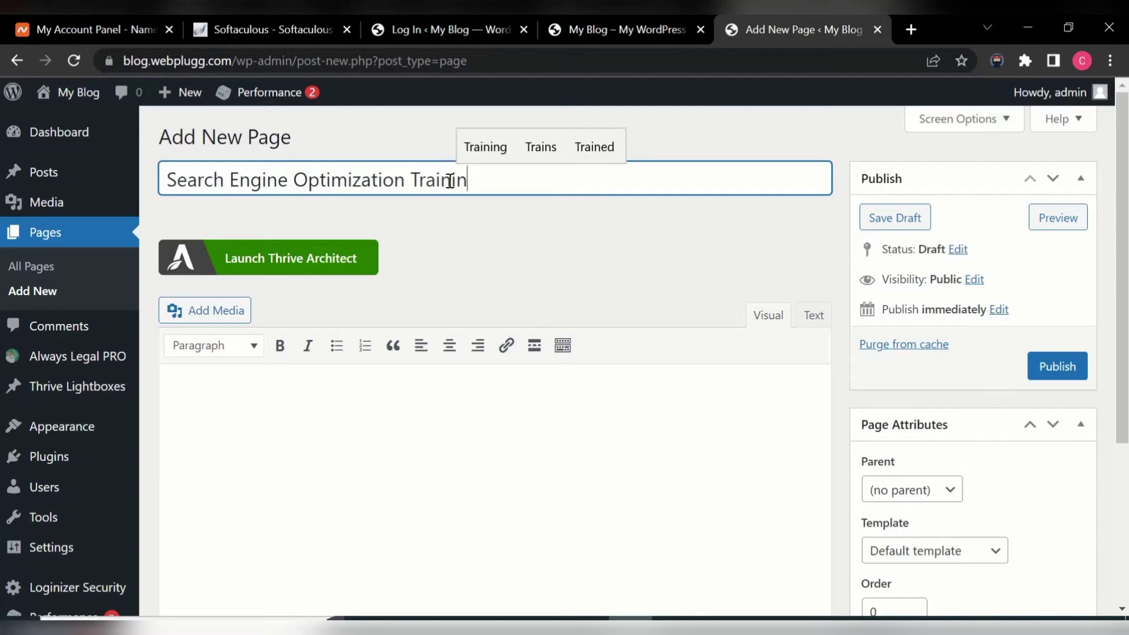
type("g")
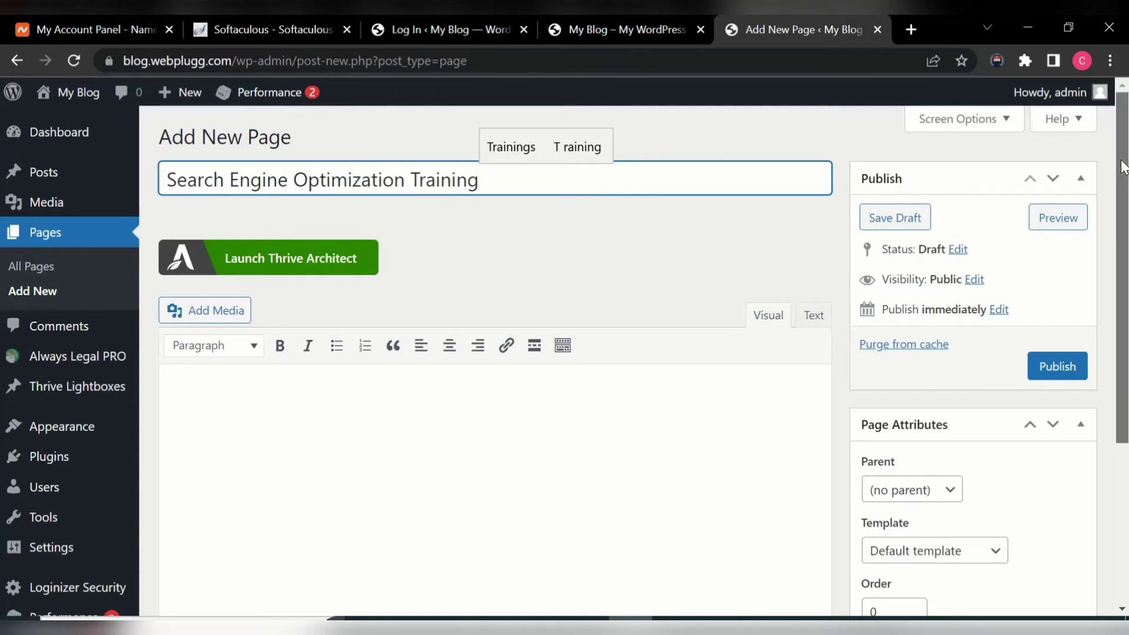
mouse_move(1123, 167)
left_mouse_down()
mouse_move(1126, 305)
mouse_move(1123, 167)
left_mouse_up()
- Publish the Search Engine Optimization Training page and open it on the live site
left_click(1065, 367)
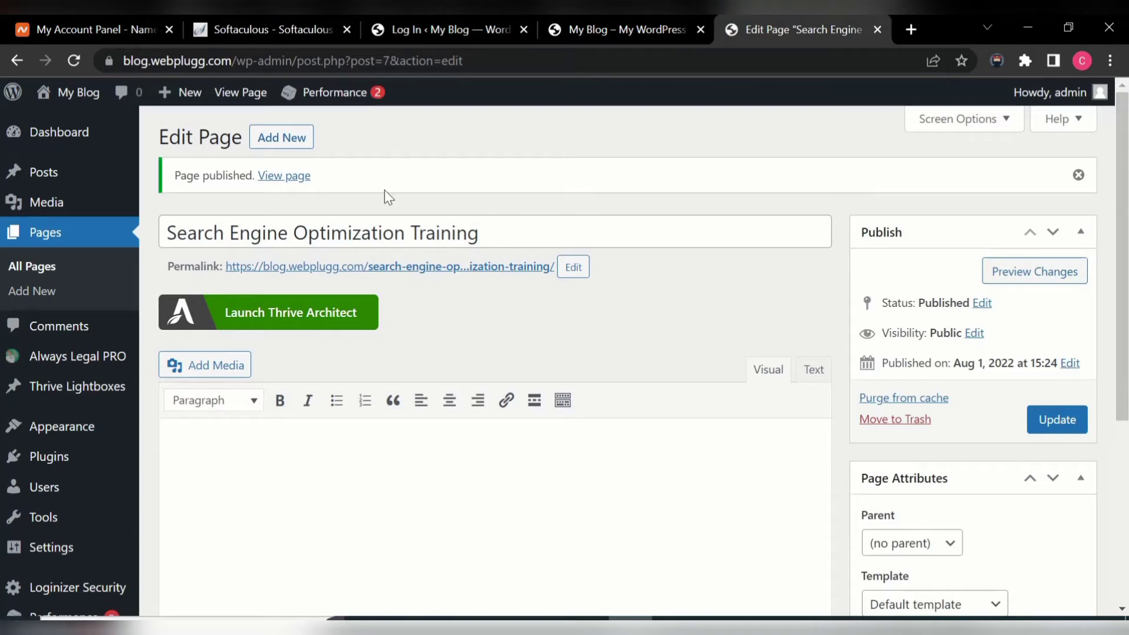
left_click(392, 267)
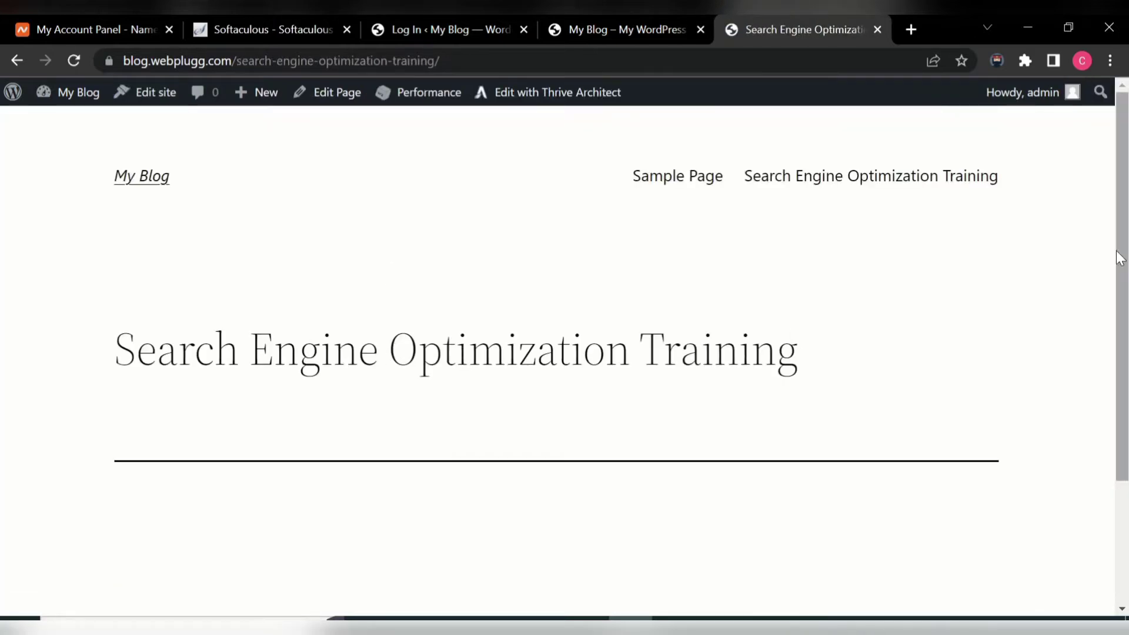
- Compare the live page with the blog's home page, then go back to the Dashboard
mouse_move(1120, 211)
left_mouse_down()
mouse_move(1094, 421)
mouse_move(1124, 306)
mouse_move(1127, 194)
left_mouse_up()
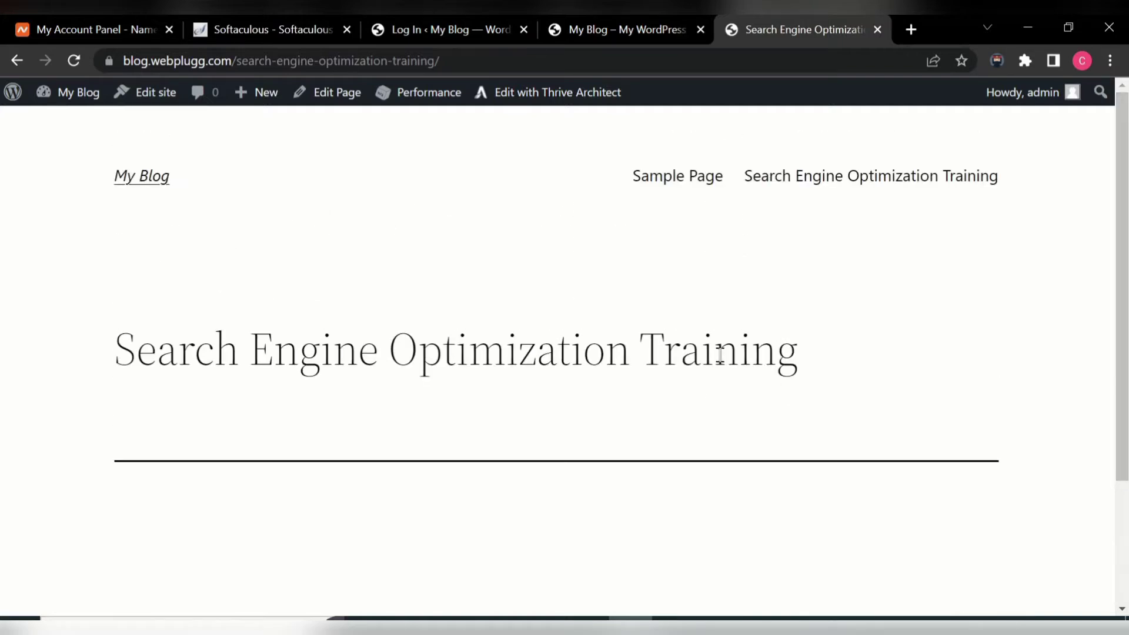
left_click(601, 34)
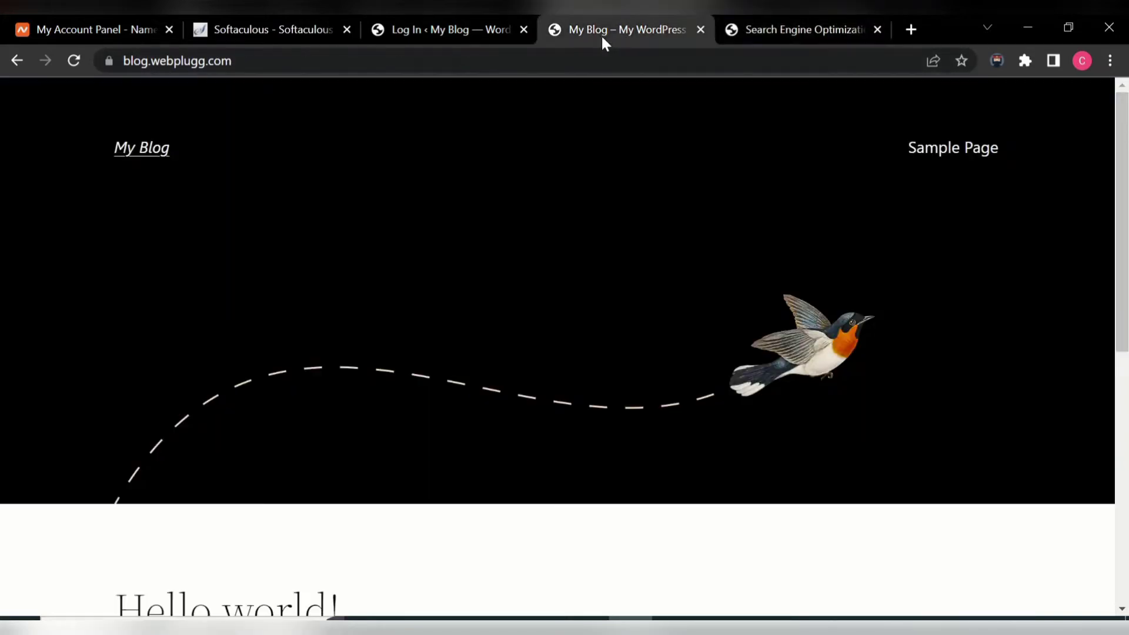
left_click(776, 30)
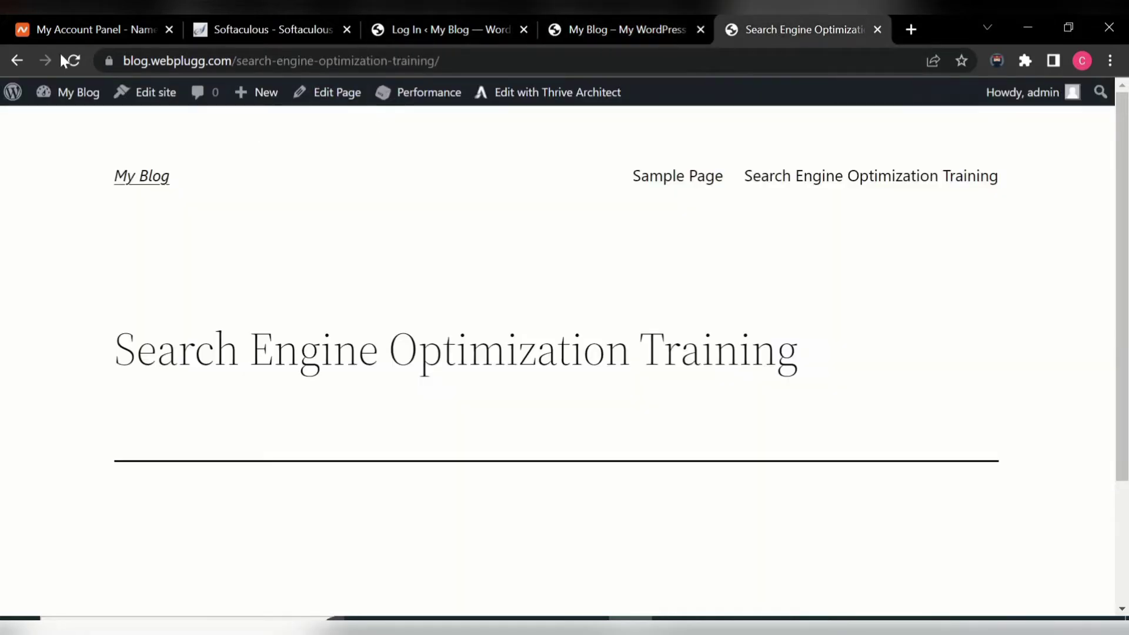
left_click(68, 100)
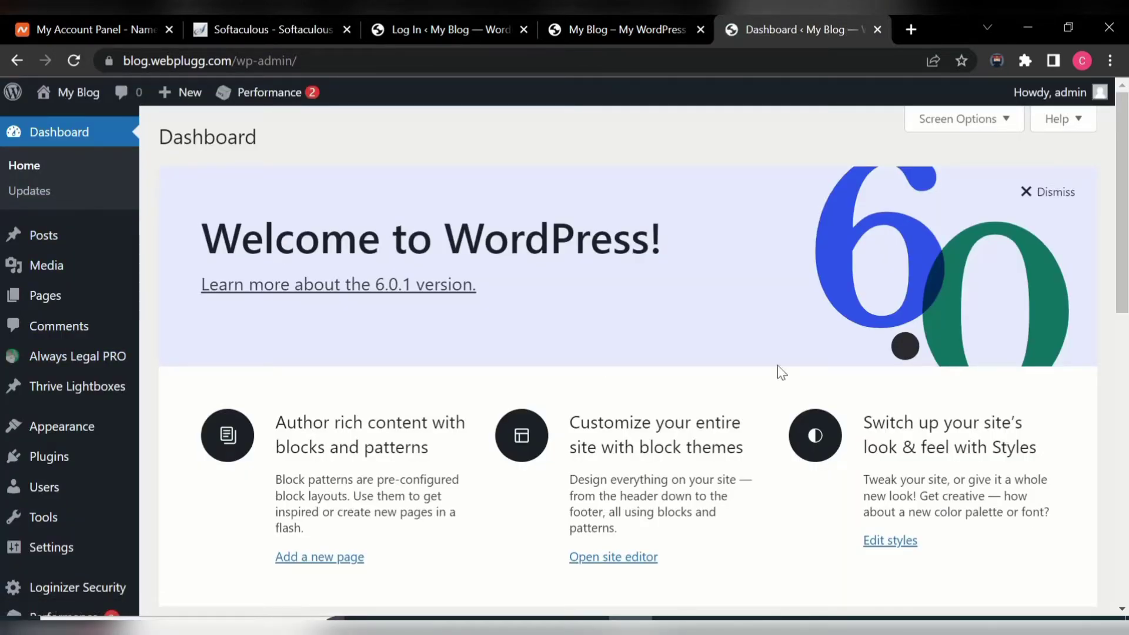
- Open Pages > All Pages, showing Search Engine Optimization Training published beside Sample Page
scroll(1124, 230, "down", 3)
scroll(1124, 229, "up", 3)
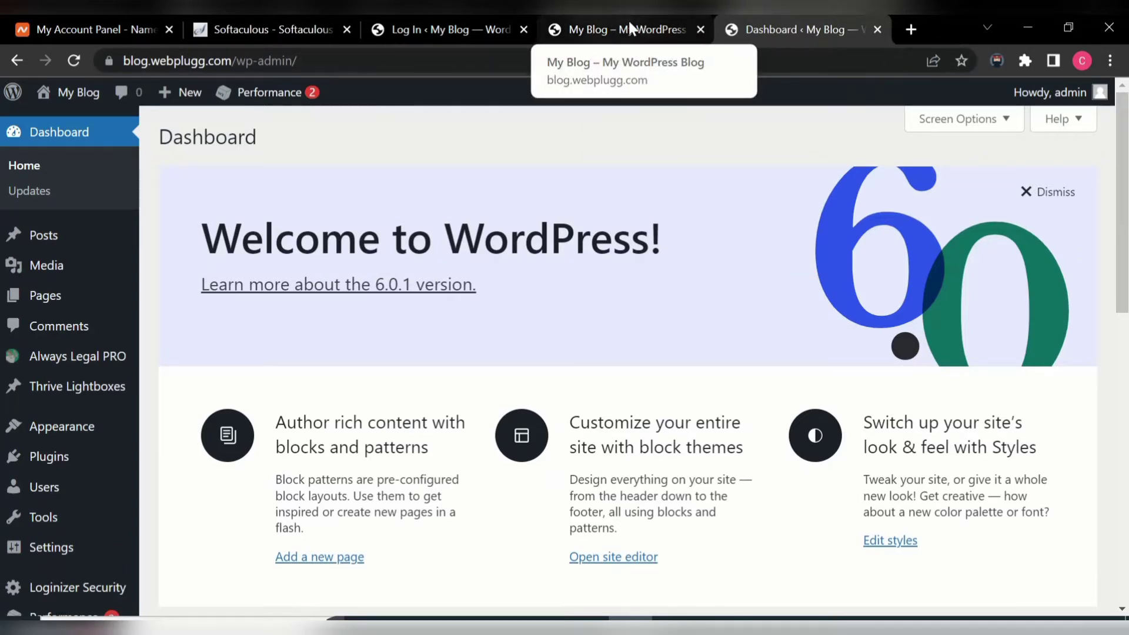
mouse_move(84, 302)
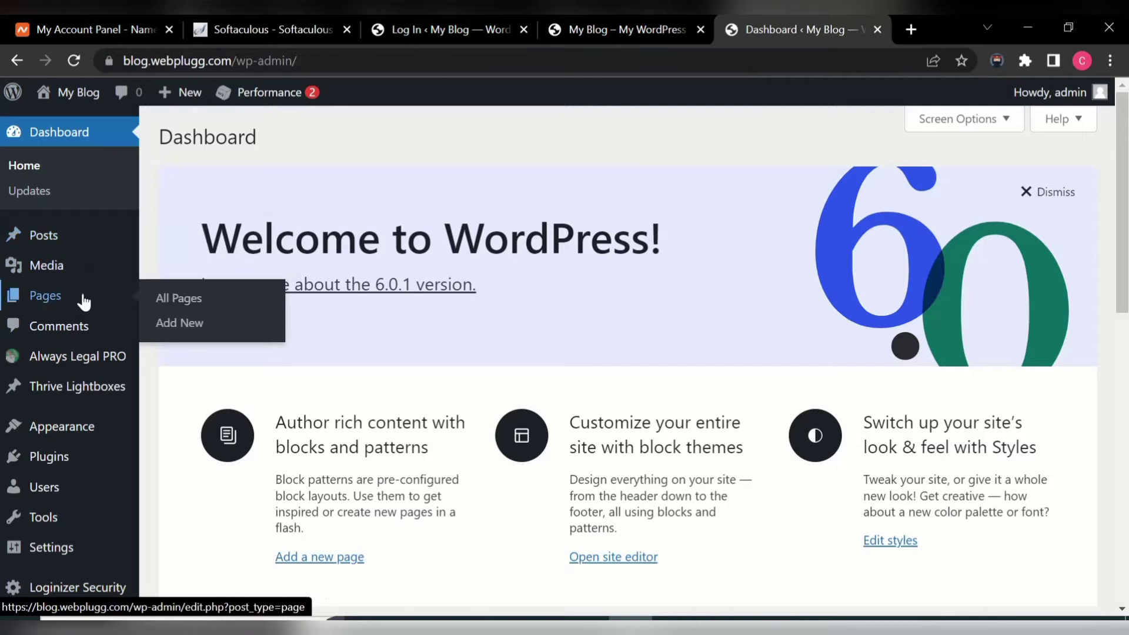
left_click(183, 299)
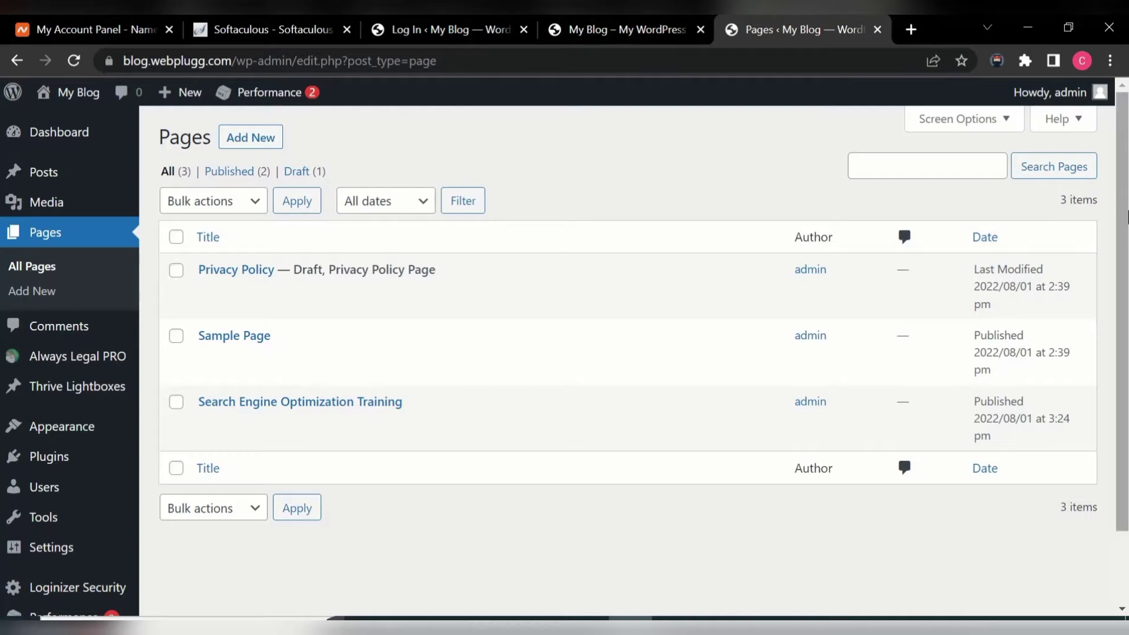
left_click_drag(1126, 191, 1128, 150)
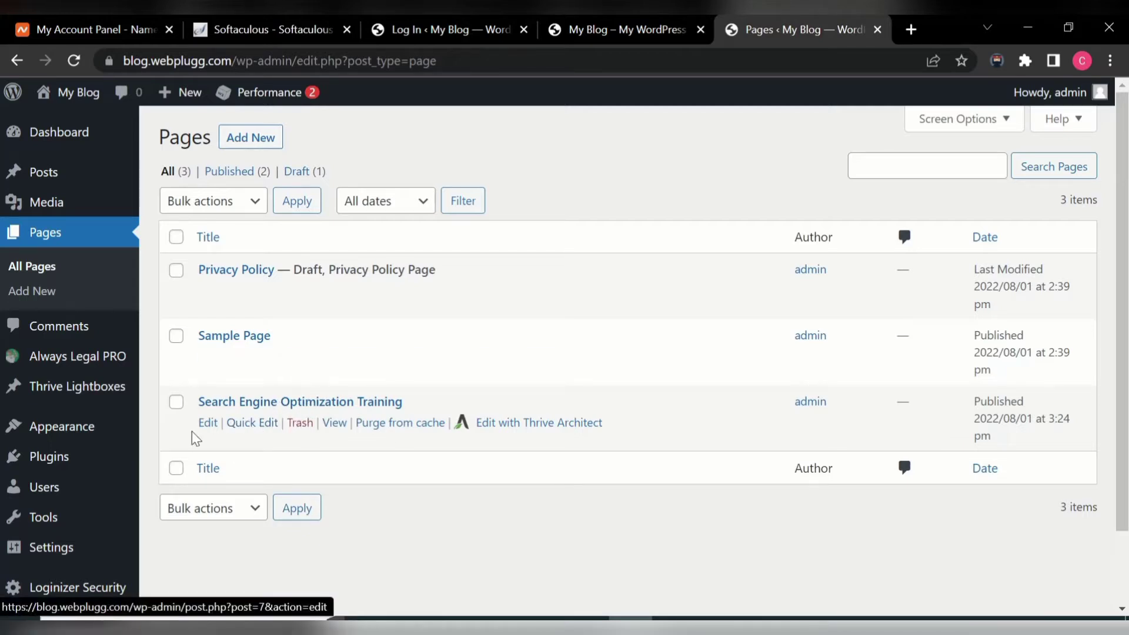
- In Settings > Reading, pick Search Engine Optimization Training as static homepage, then view the site
left_click(95, 563)
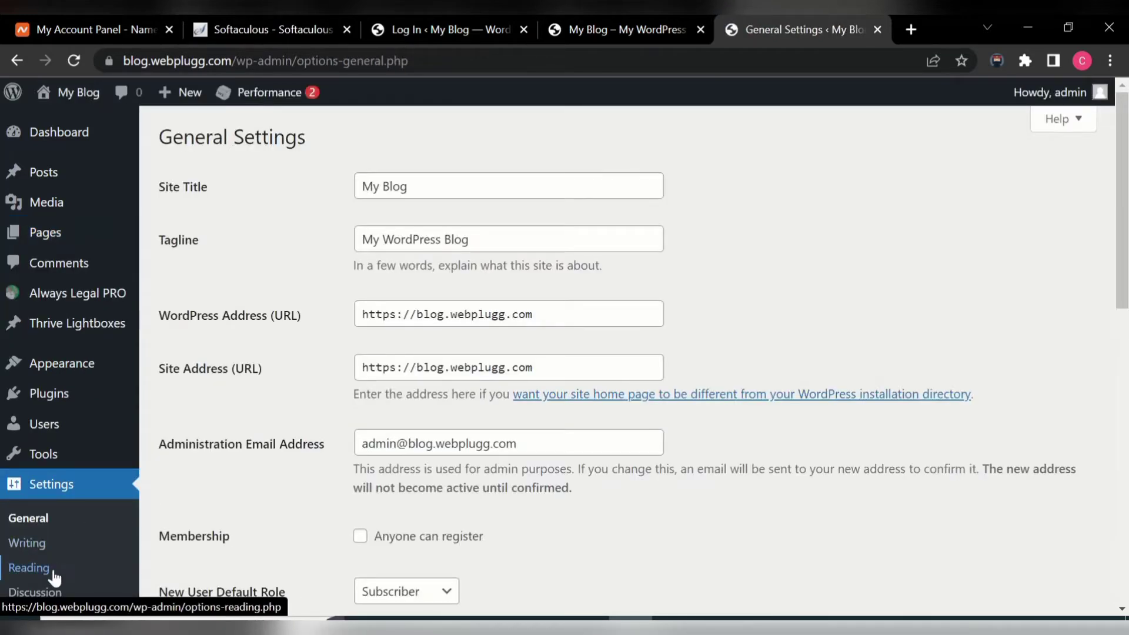
left_click(54, 576)
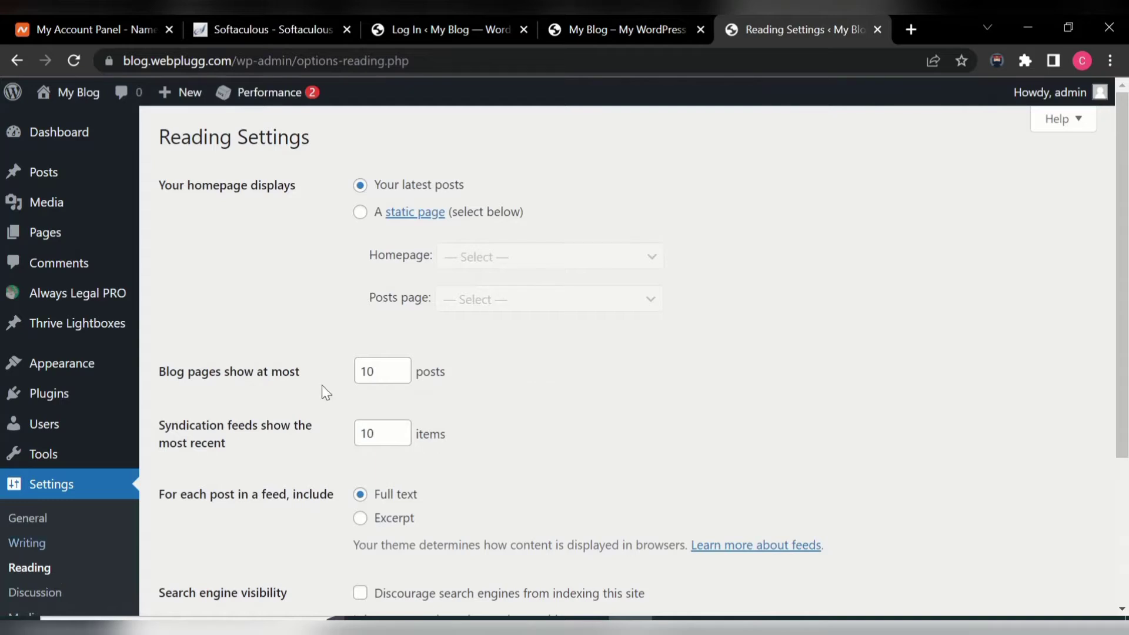
left_click(361, 213)
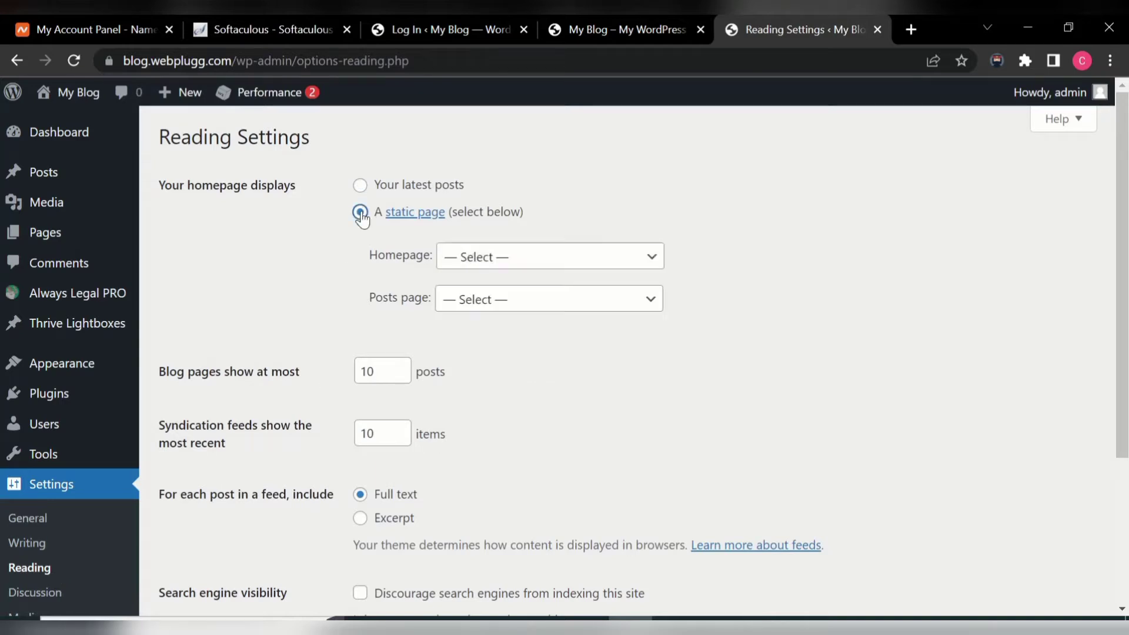
left_click(656, 263)
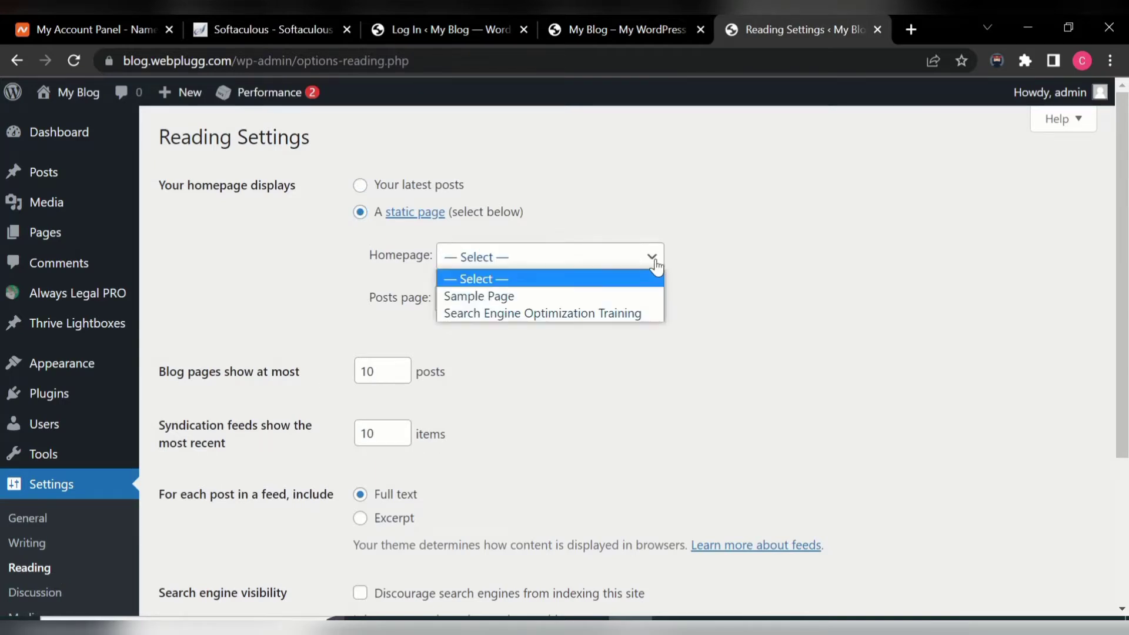
left_click(636, 316)
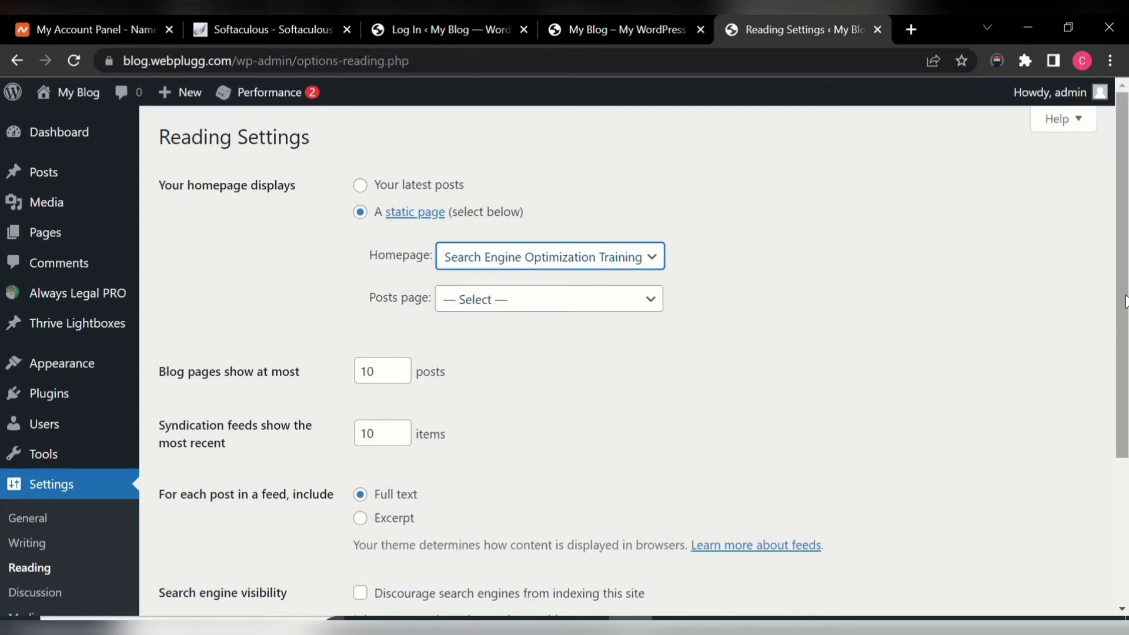
left_click(71, 103)
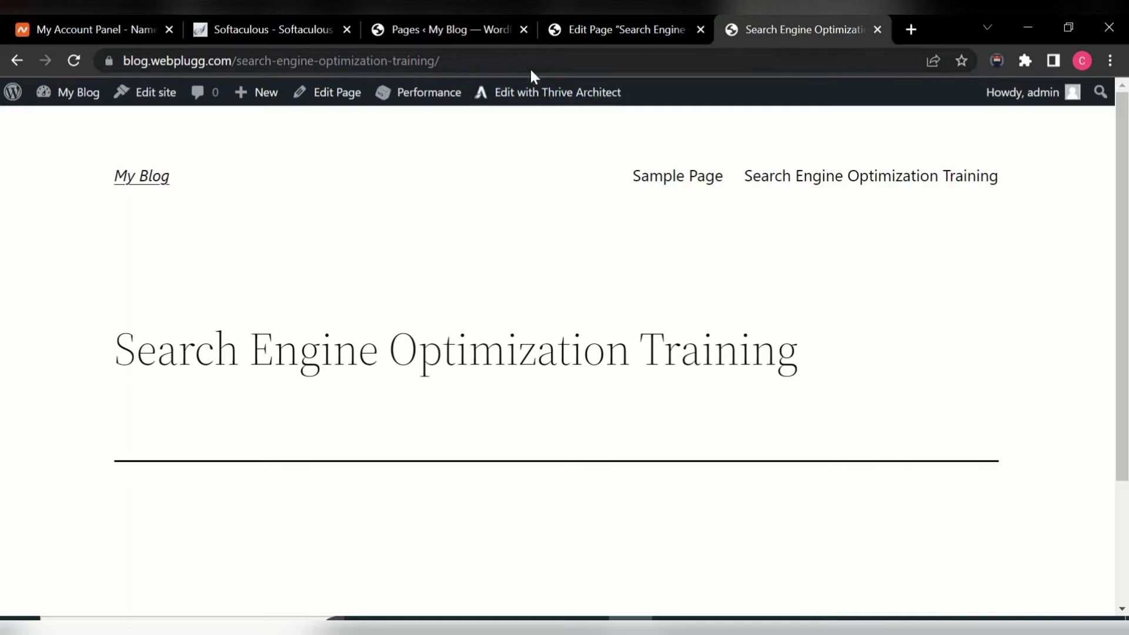
- Select through the live training page's web address to inspect its URL
double_click(448, 64)
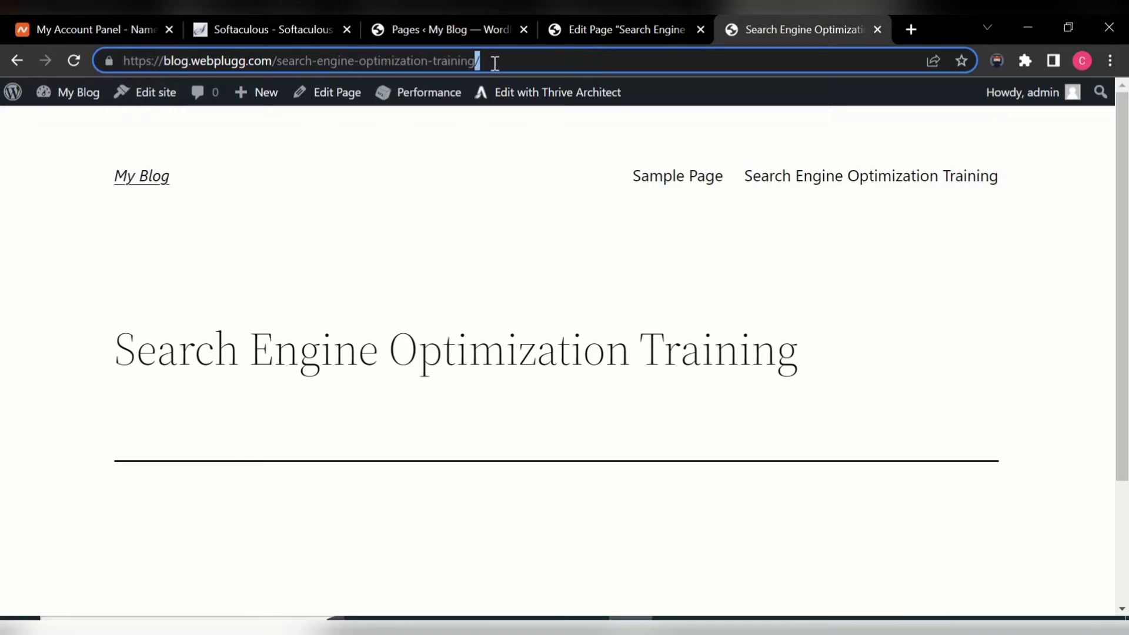
left_click_drag(499, 60, 161, 57)
left_click(273, 61)
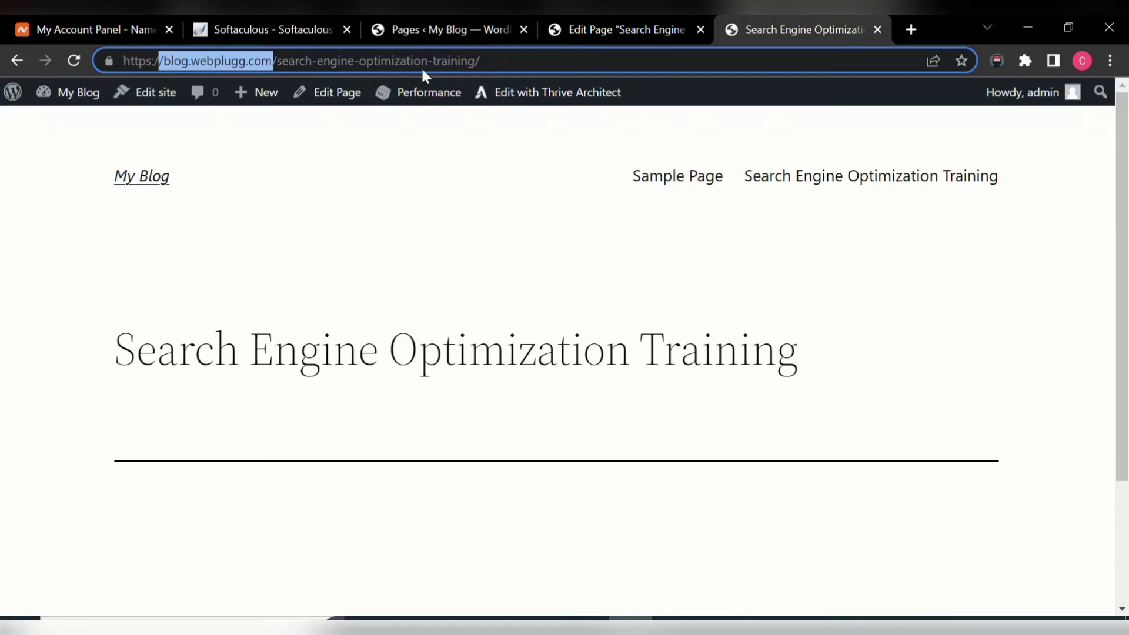
- Return to the admin tab and open Settings > Reading
left_click(410, 25)
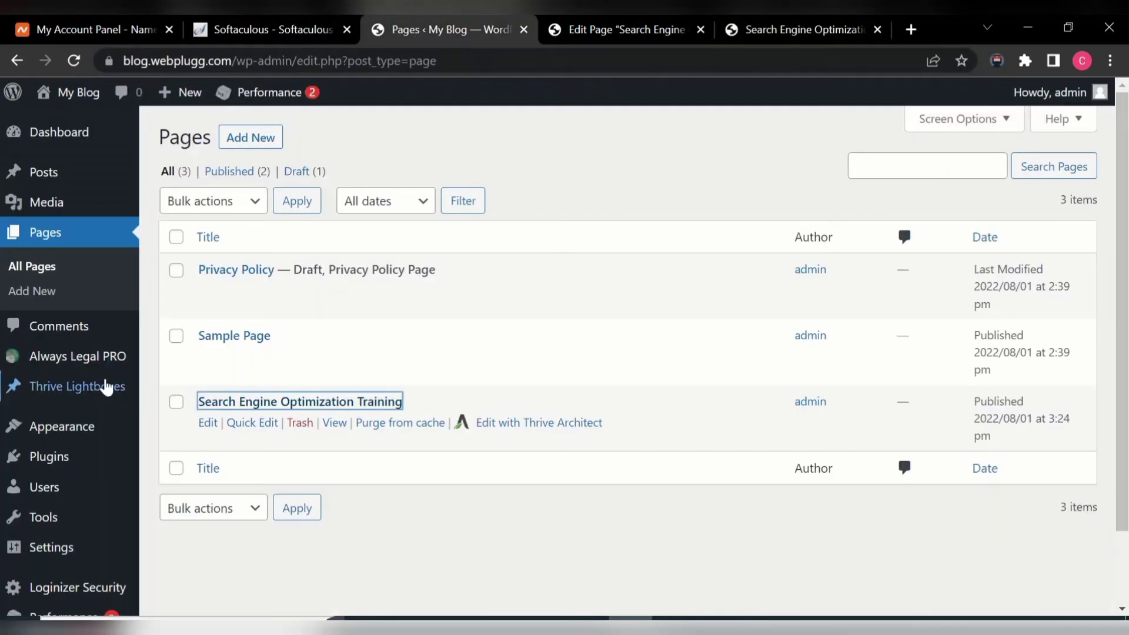
mouse_move(66, 549)
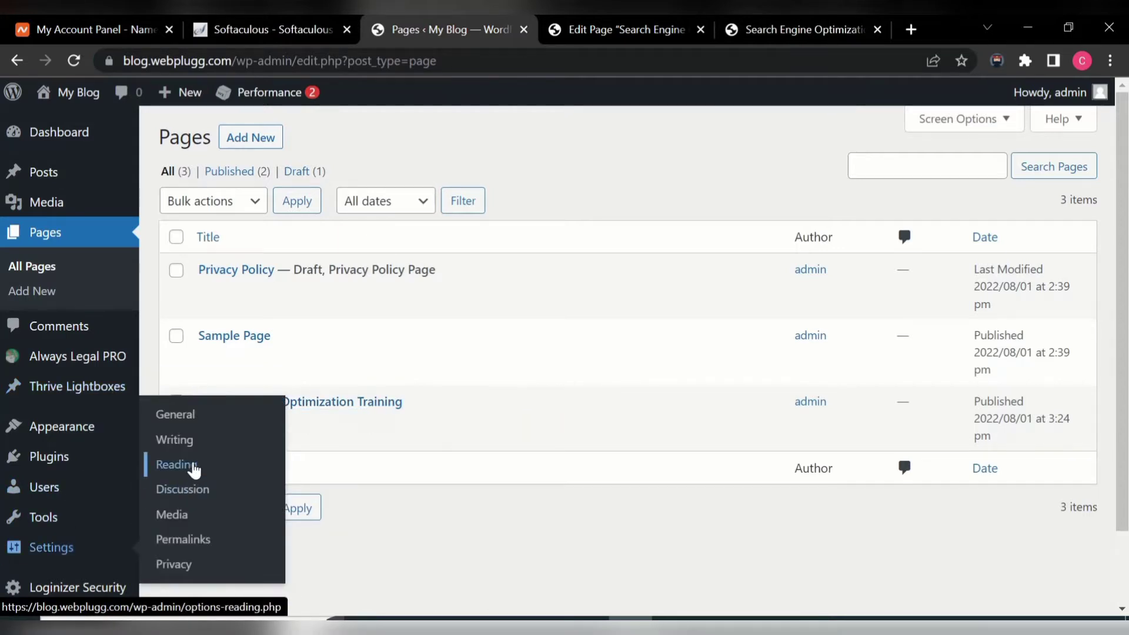
left_click(194, 466)
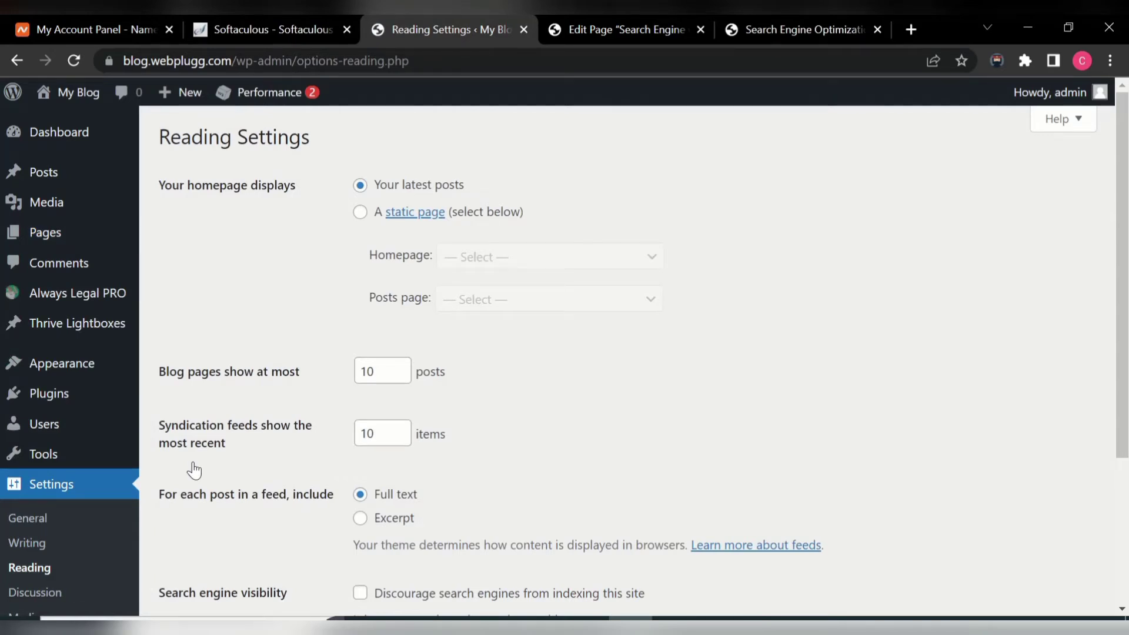
- Check the slug search-engine-optimization-training in the live tab, then go back to Reading settings
left_click(796, 27)
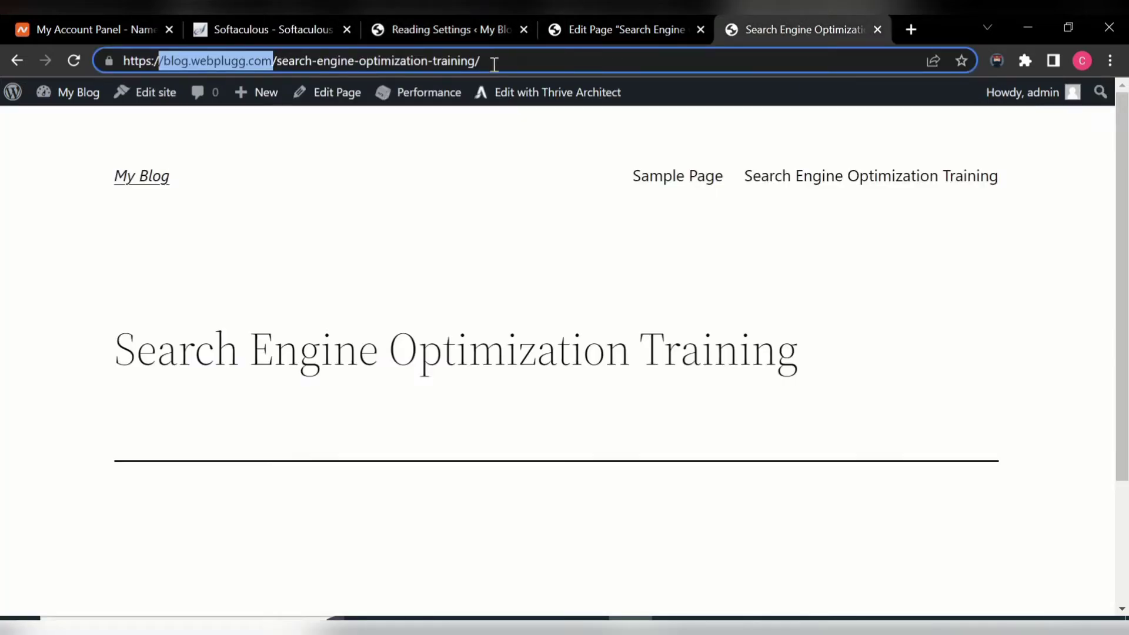
left_click_drag(492, 61, 278, 53)
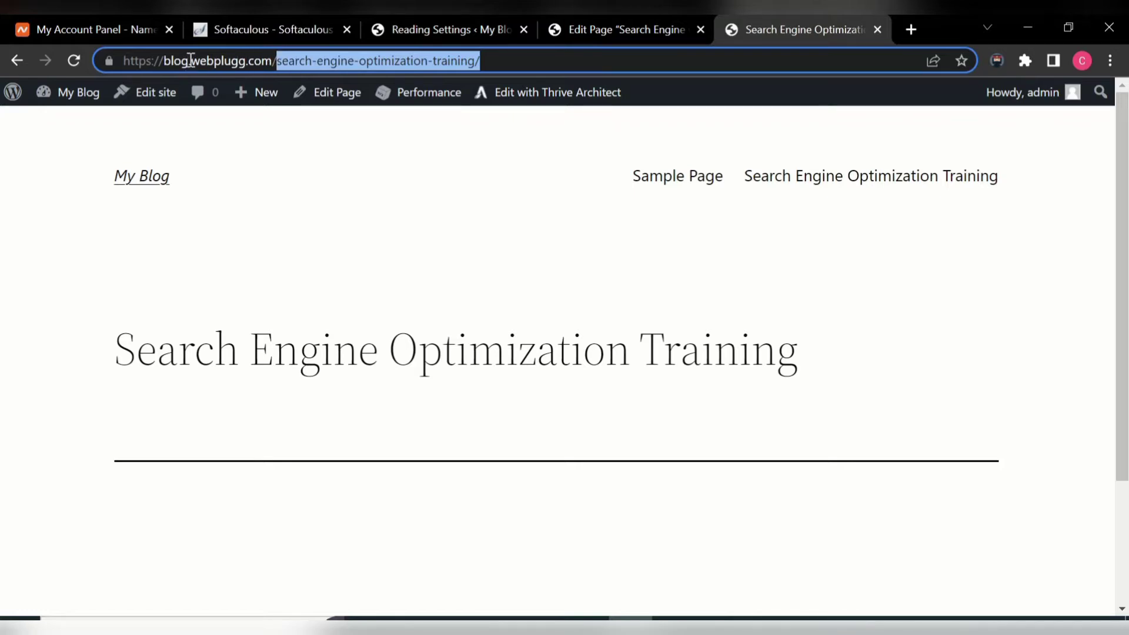
left_click(475, 23)
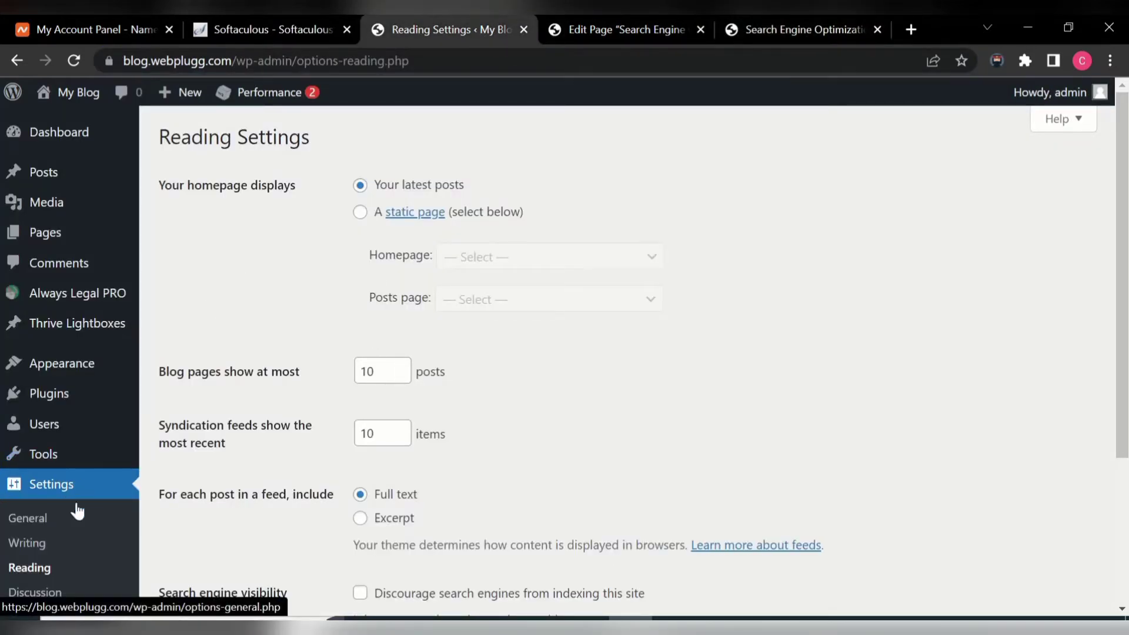
- Choose 'A static page' with Search Engine Optimization Training as Homepage and save the settings
left_click(360, 215)
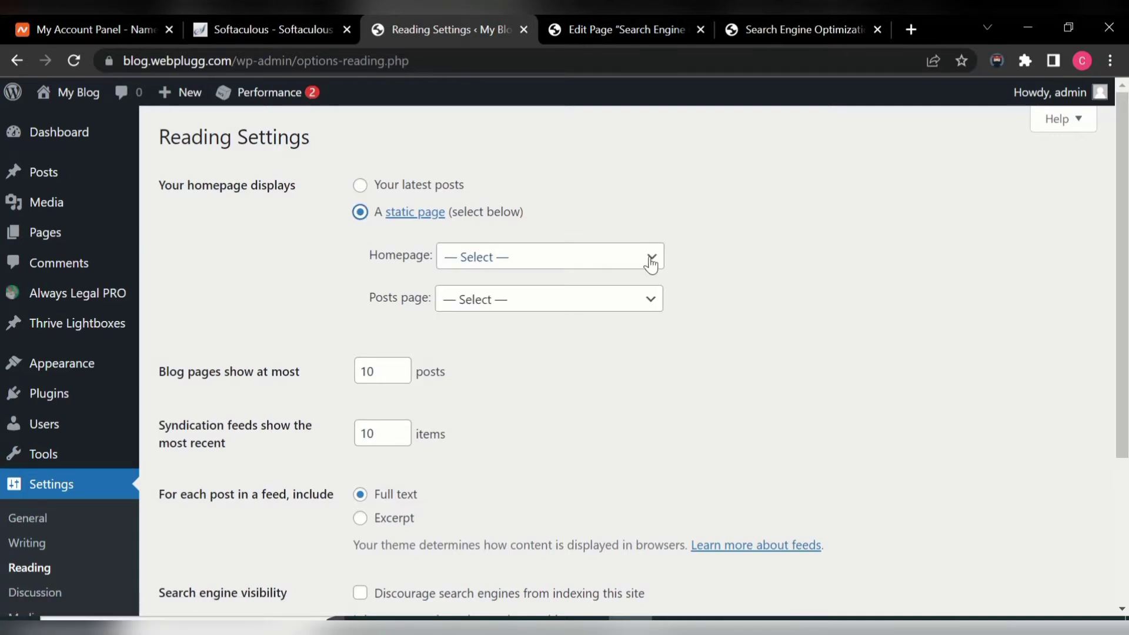
left_click(651, 258)
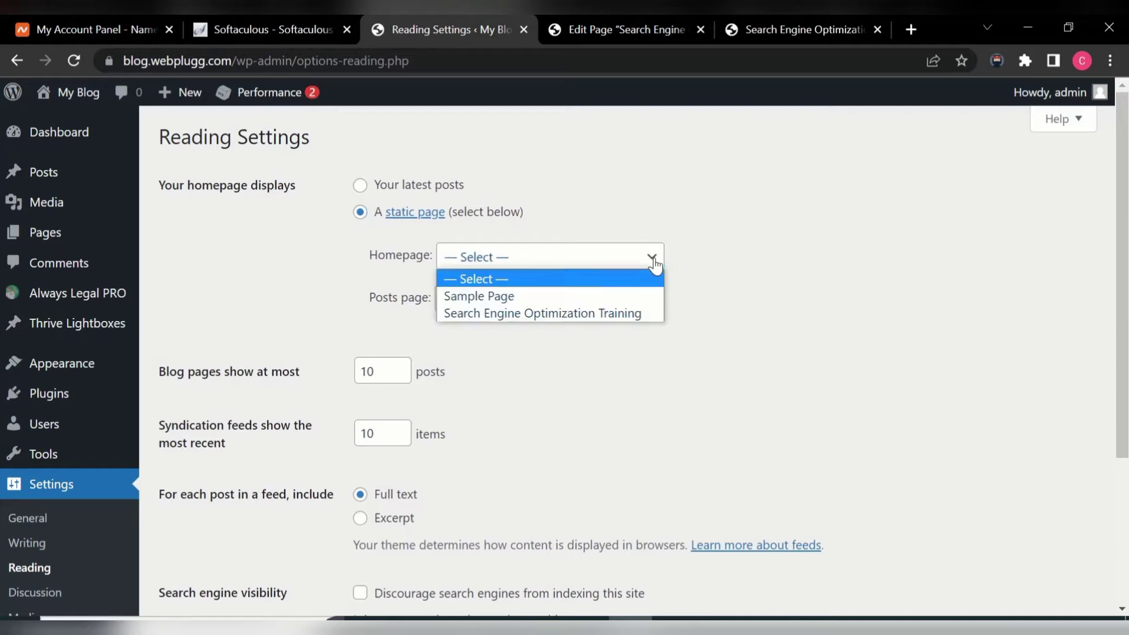
left_click(612, 313)
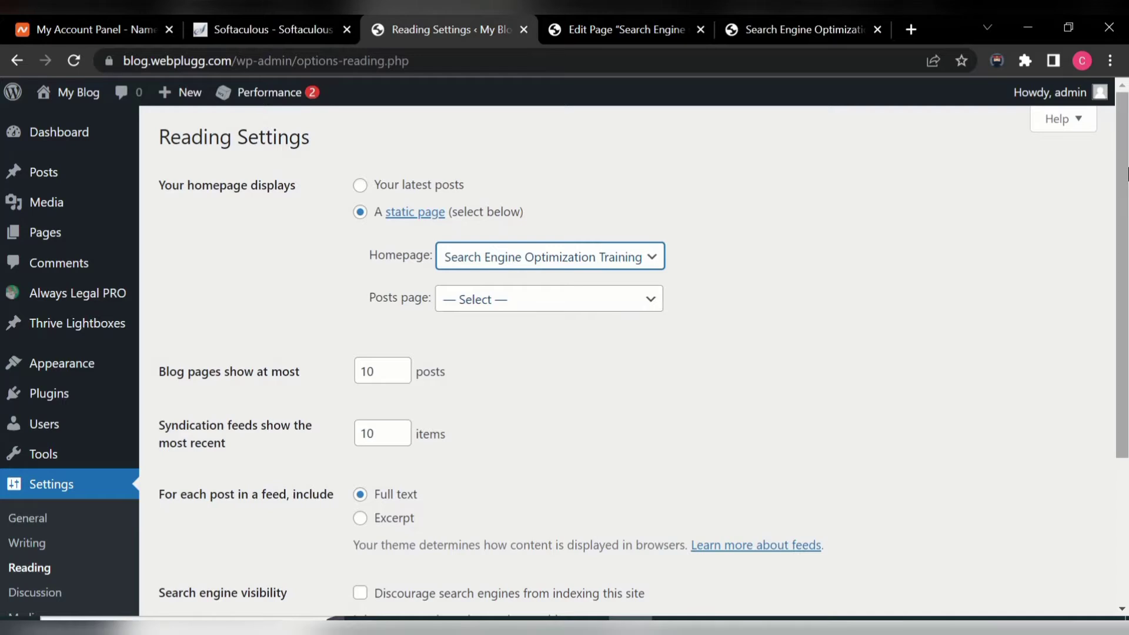
scroll(365, 515, "down", 3)
left_click(234, 471)
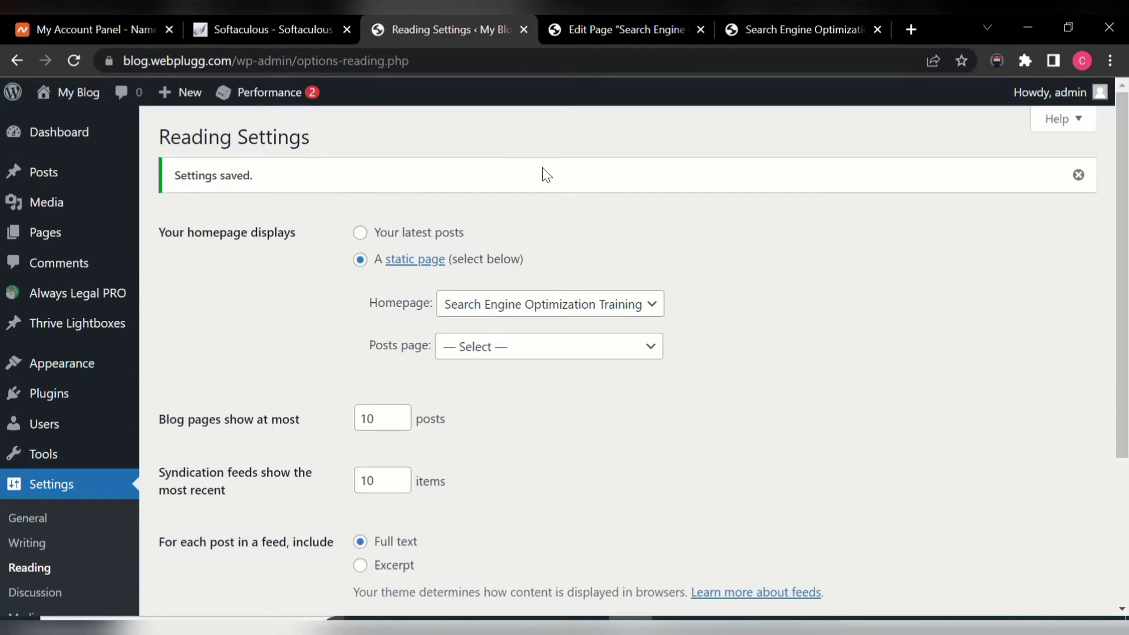
left_click(758, 32)
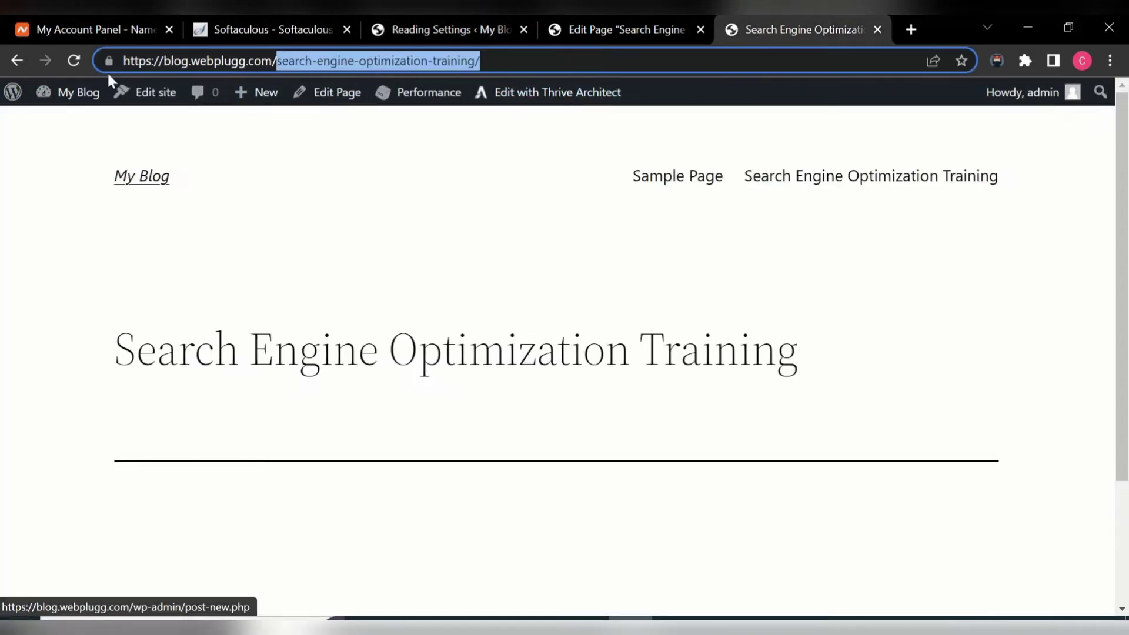
- Verify blog.webplugg.com now loads the Search Engine Optimization Training page, then return to Reading Settings
left_click(82, 67)
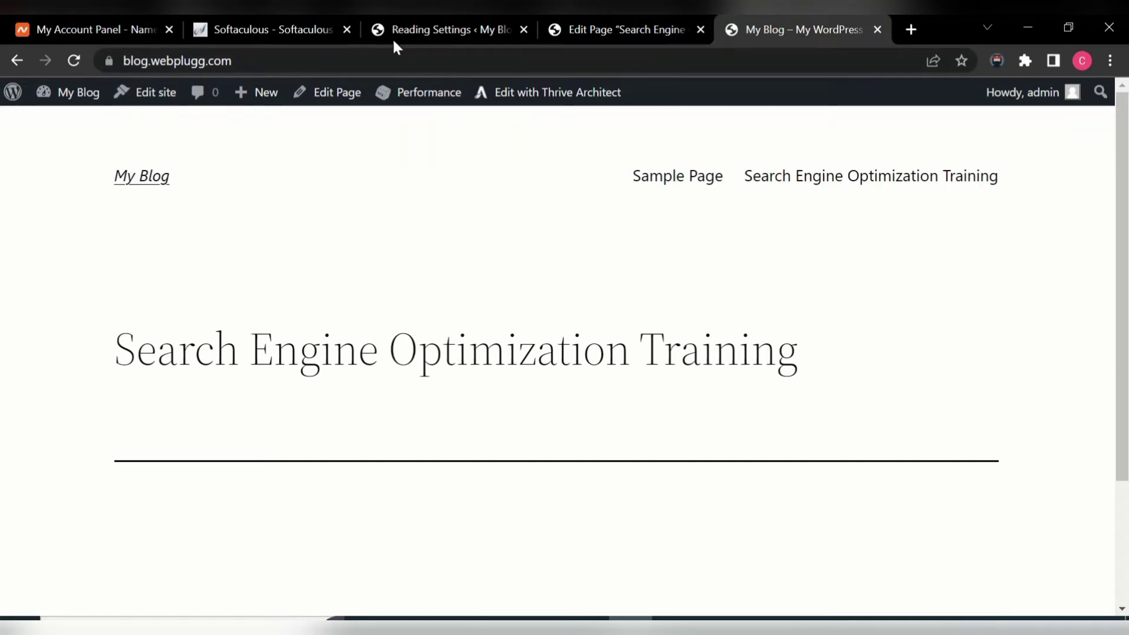
left_click(433, 30)
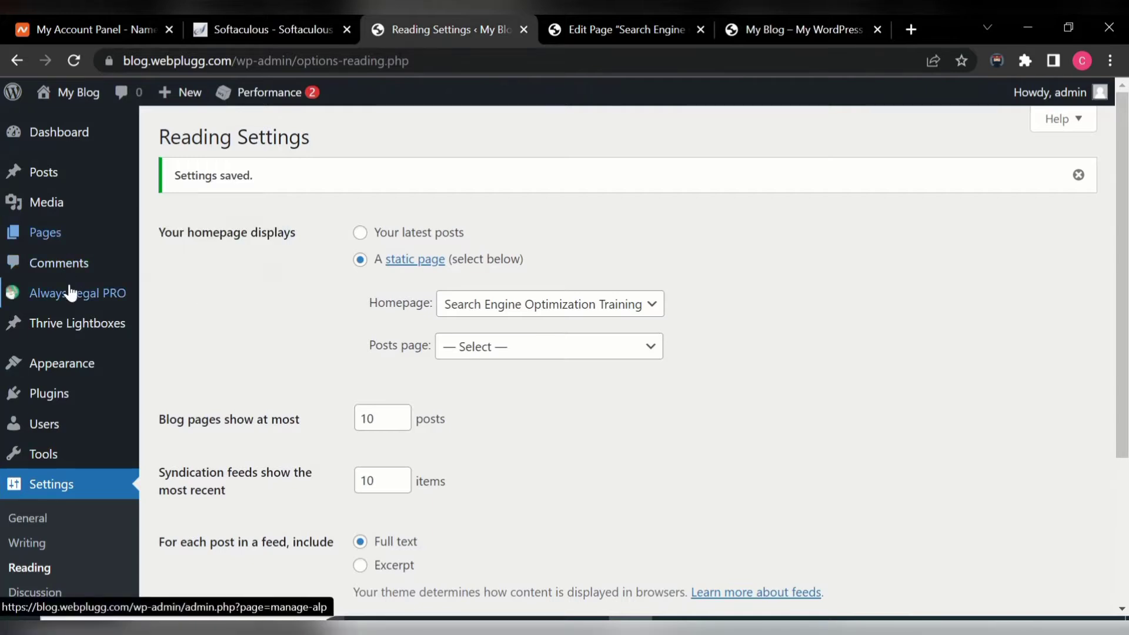
mouse_move(59, 252)
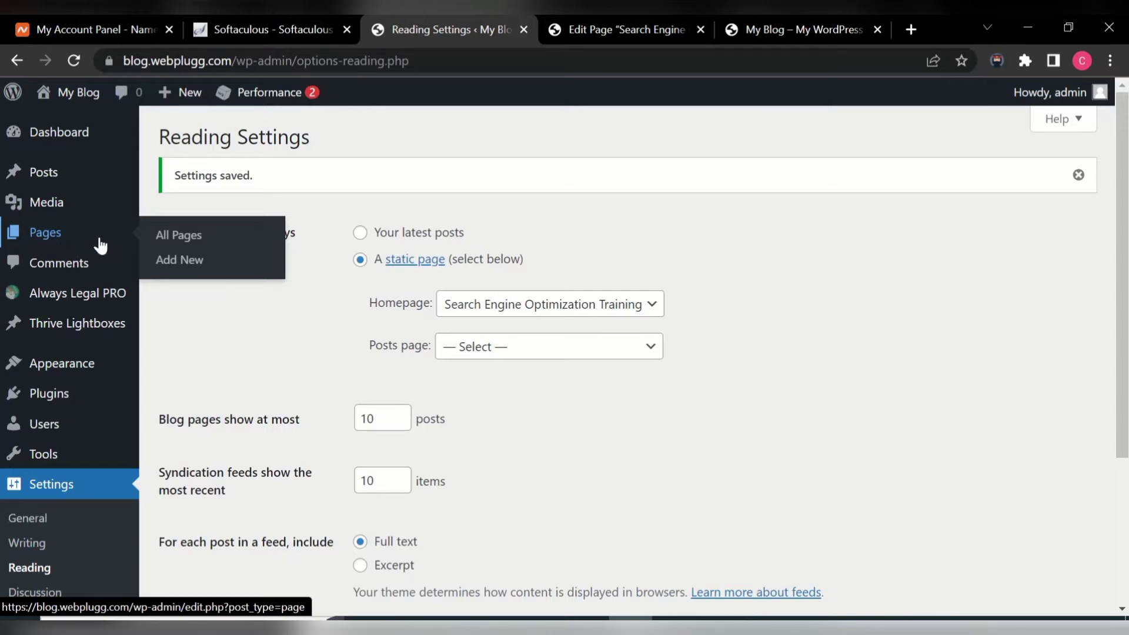
- From Pages > All Pages, open 'Search Engine Optimization Training', now labelled Front Page, for editing
left_click(173, 241)
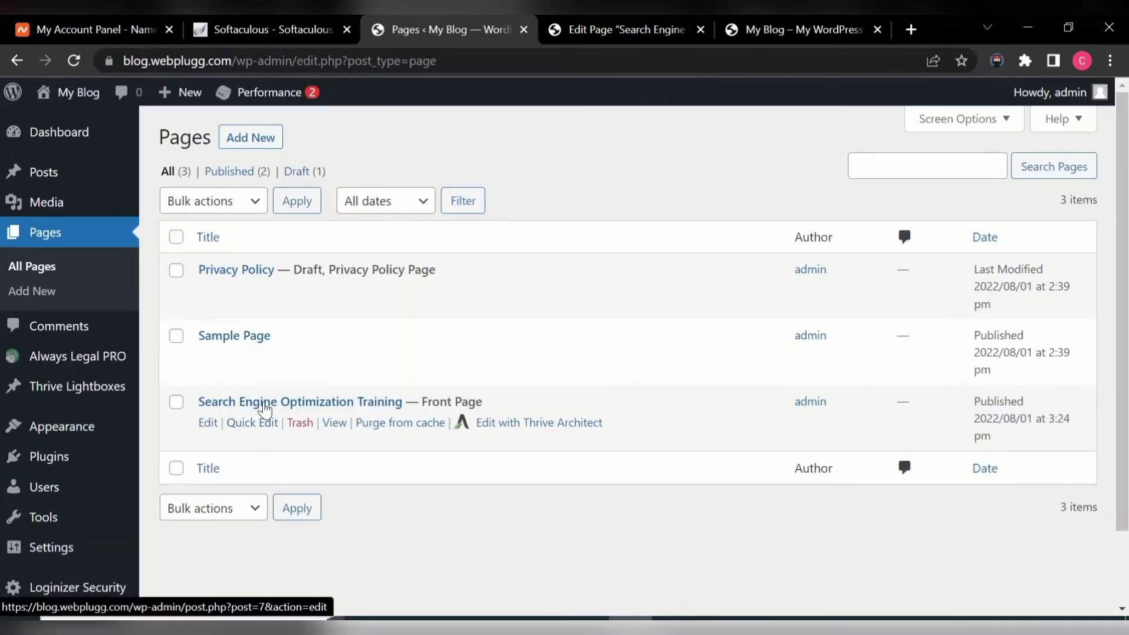
left_click(264, 406)
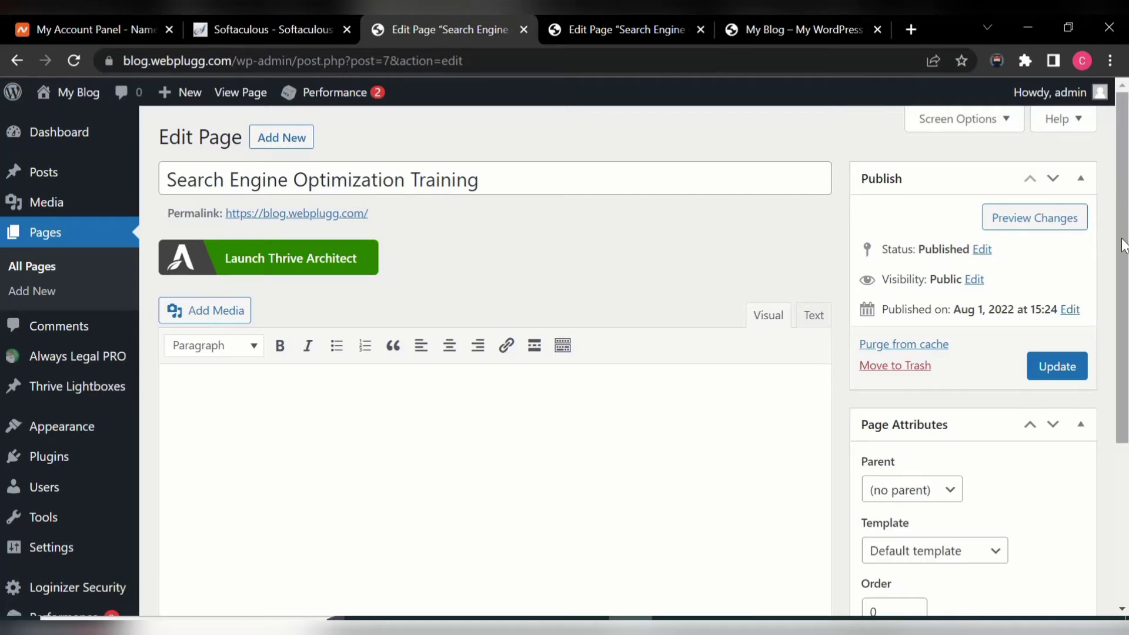
- Set the page template to Blank, update the page, and launch Thrive Architect
left_click_drag(1123, 240, 1123, 346)
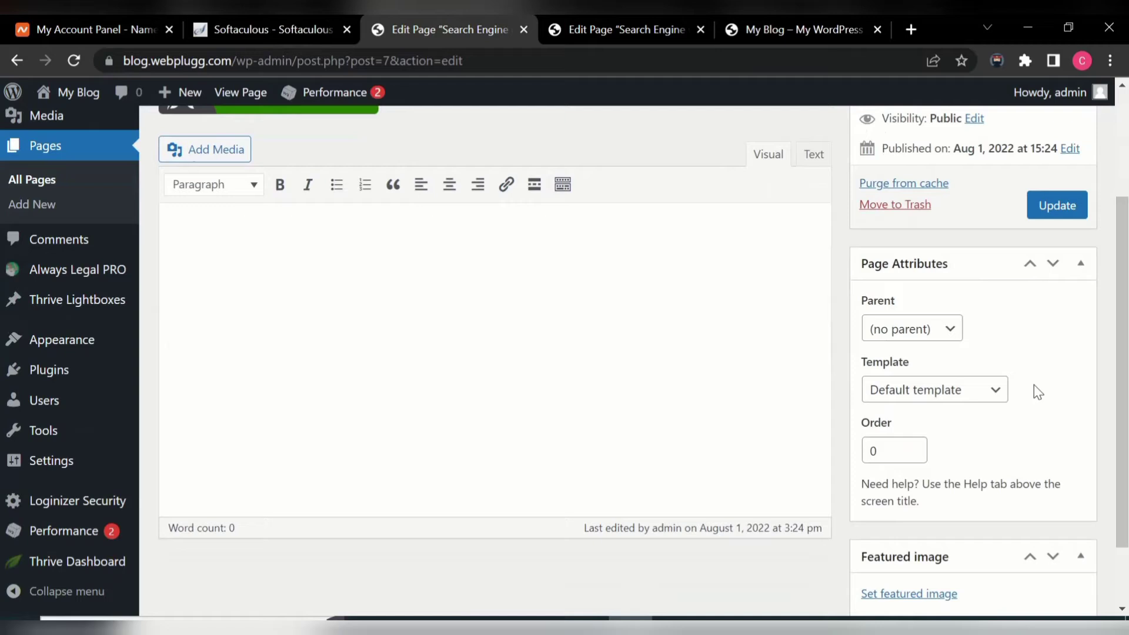
left_click(1002, 396)
left_click(950, 431)
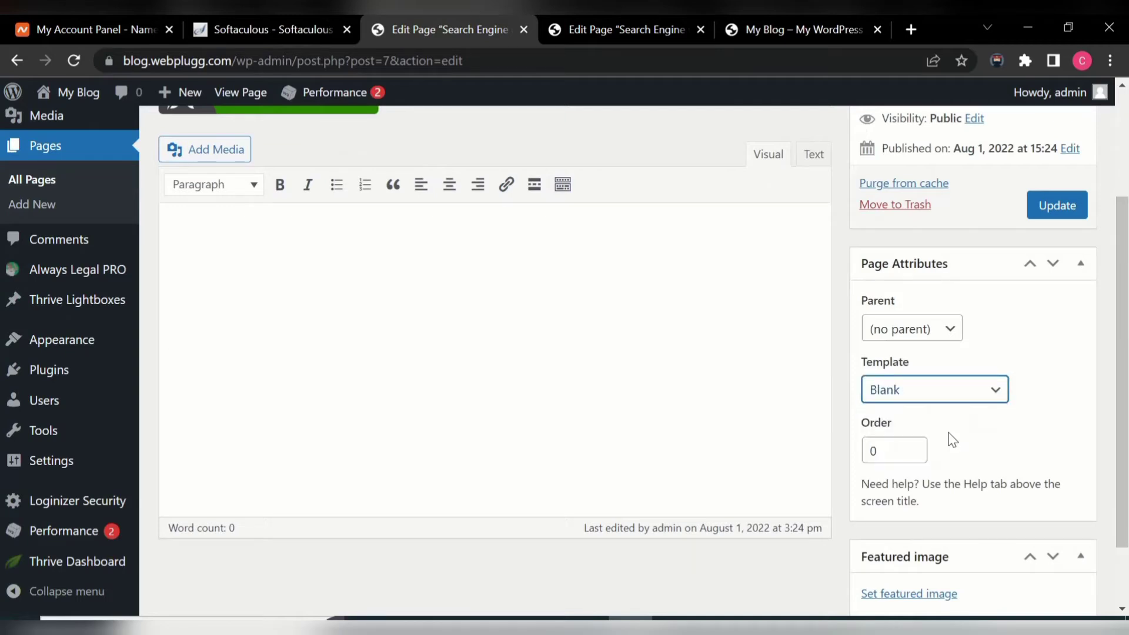
left_click(1057, 209)
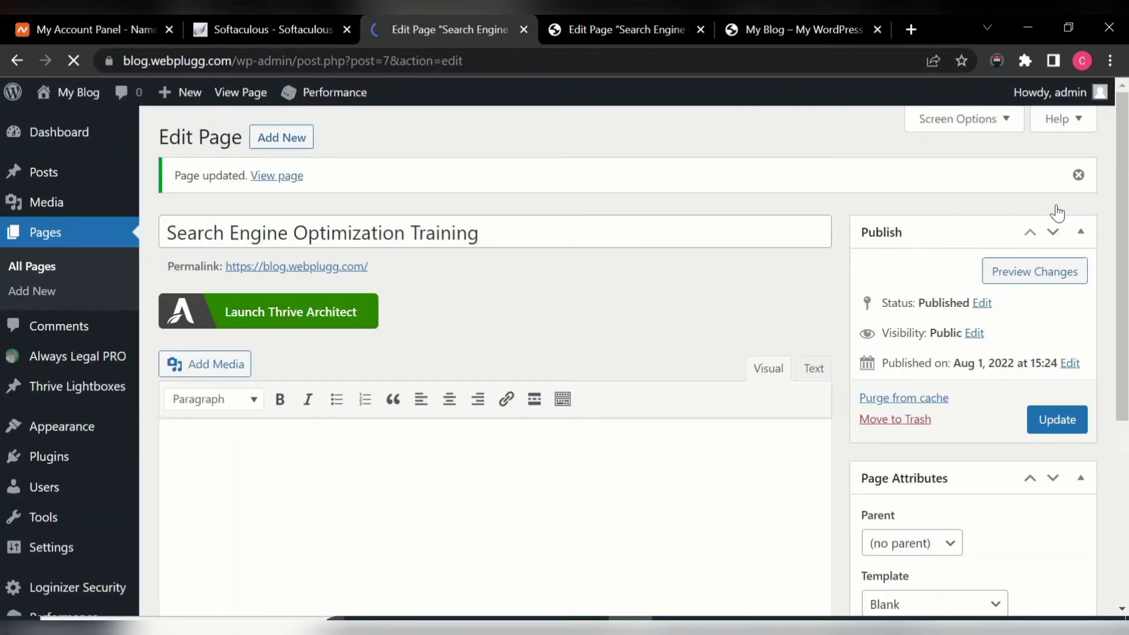
left_click(277, 323)
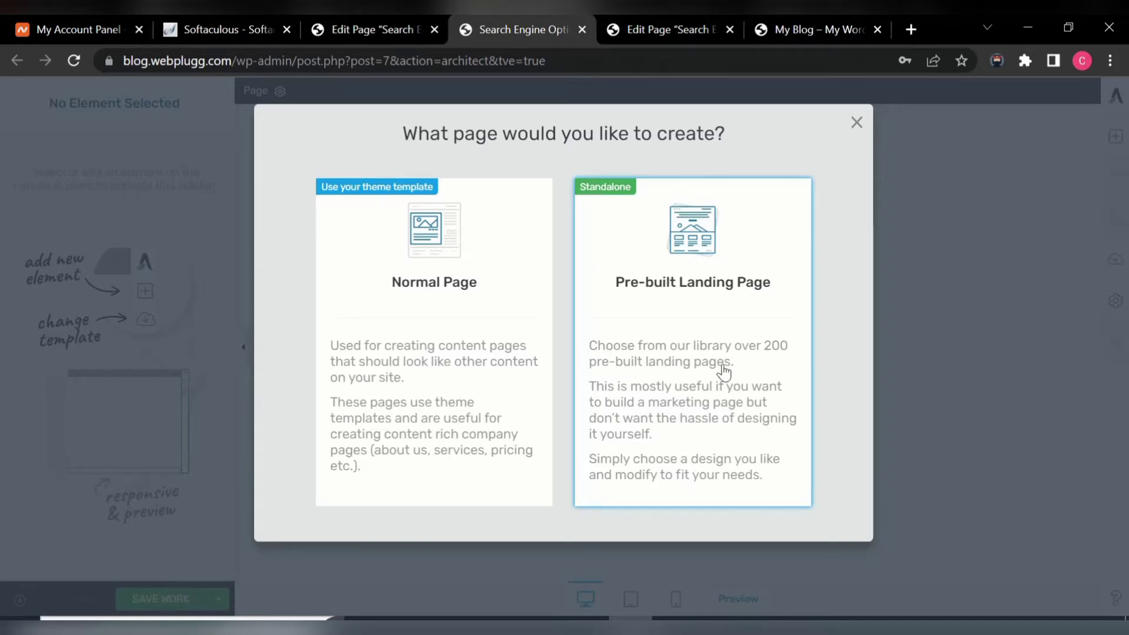
- Choose Pre-built Landing Page, browse the Kwik Theme set, return to the library, and start a new tab
left_click(701, 341)
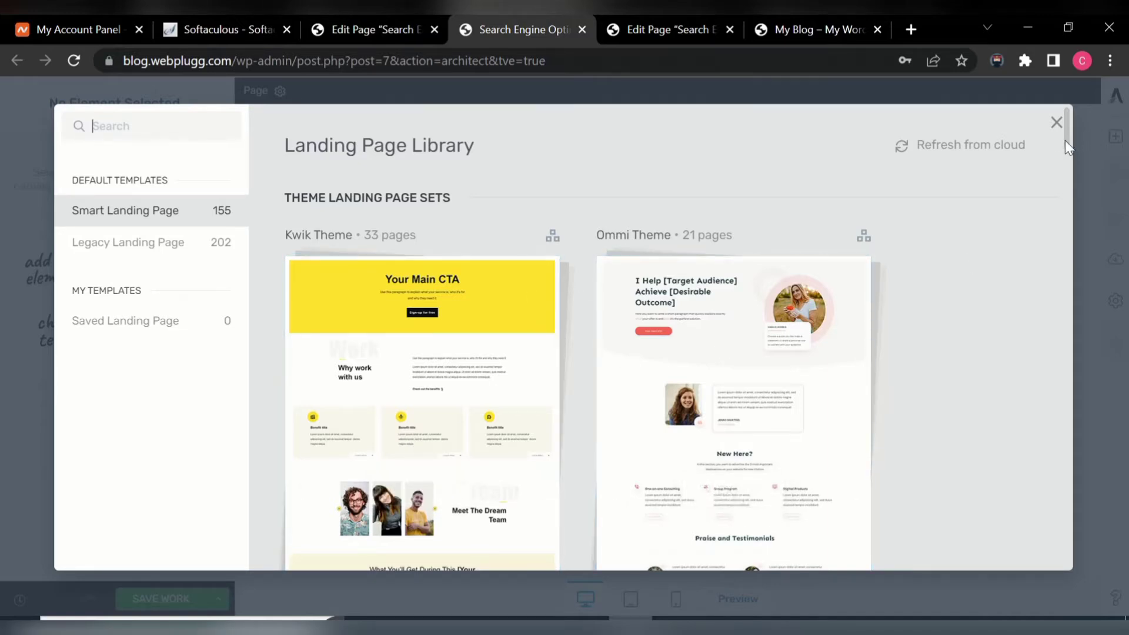
left_click_drag(1064, 141, 1092, 135)
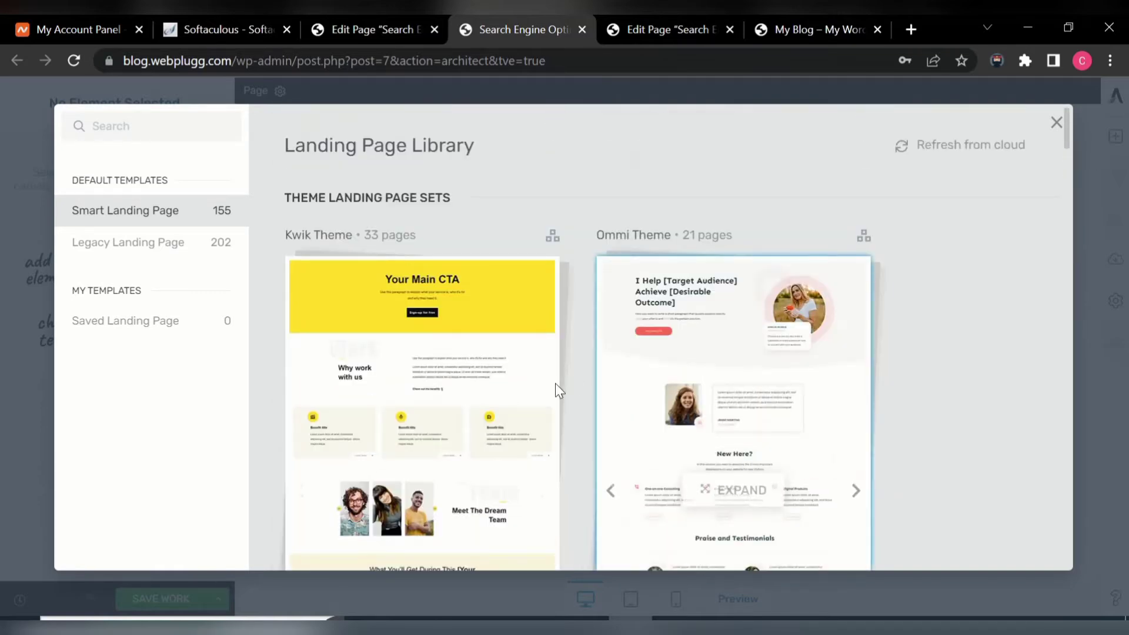
double_click(472, 395)
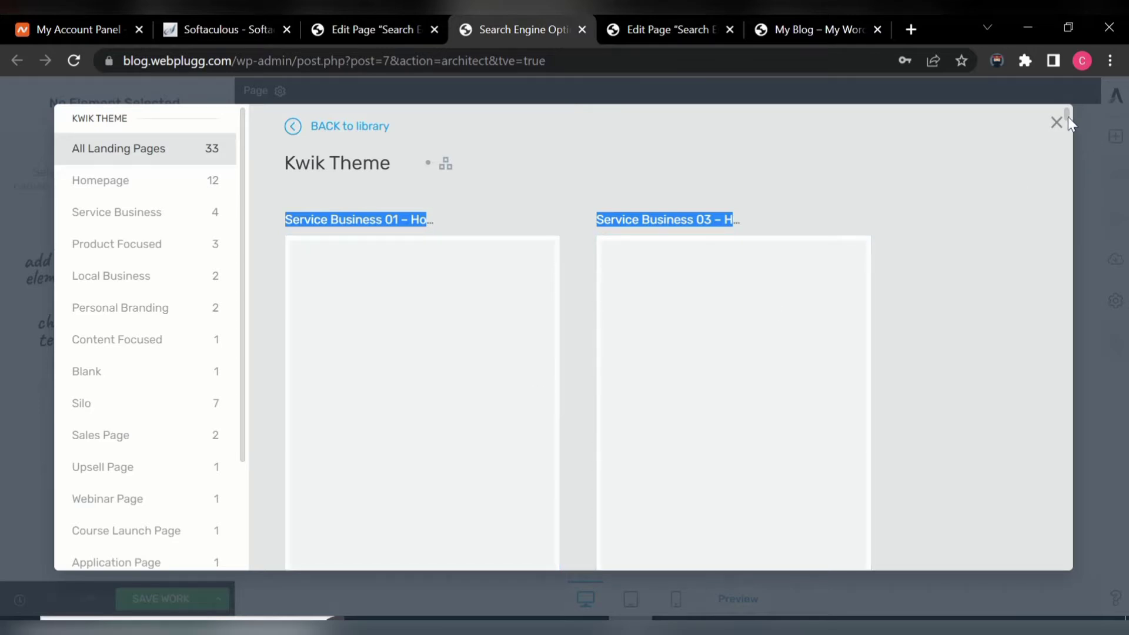
mouse_move(1067, 115)
left_mouse_down()
mouse_move(1067, 127)
mouse_move(1071, 105)
left_mouse_up()
left_click(978, 121)
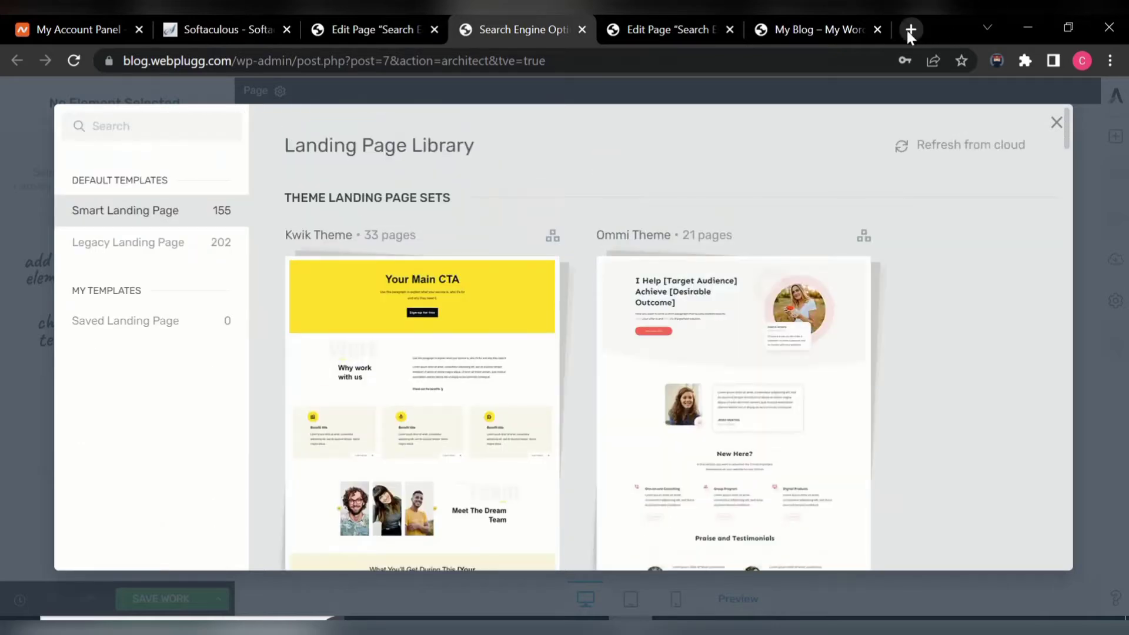
left_click(909, 31)
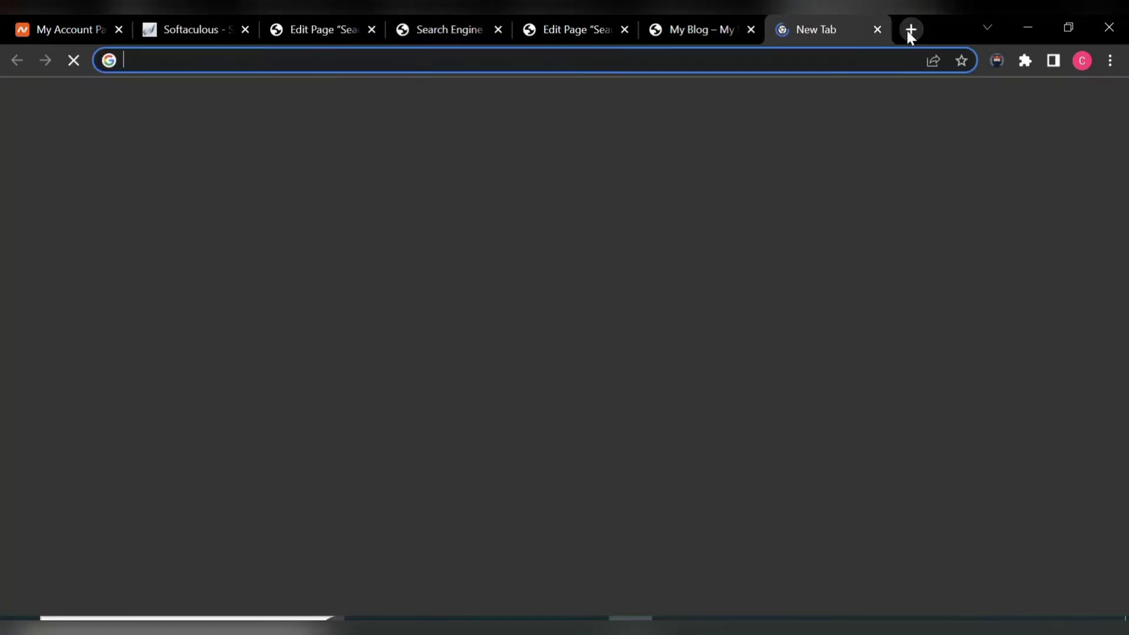
- Load webplugg.com/free-website-design-training/ in the new tab, scroll it, then return to the page editor
type("free-website-design-training/")
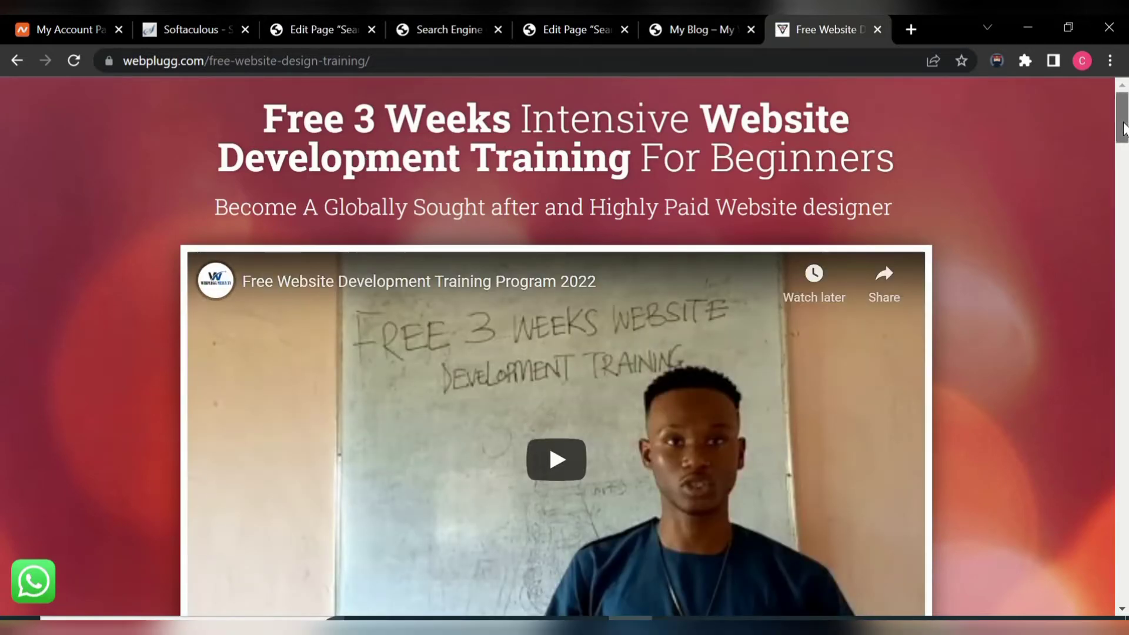
mouse_move(1123, 127)
left_mouse_down()
mouse_move(1125, 271)
mouse_move(1124, 146)
left_mouse_up()
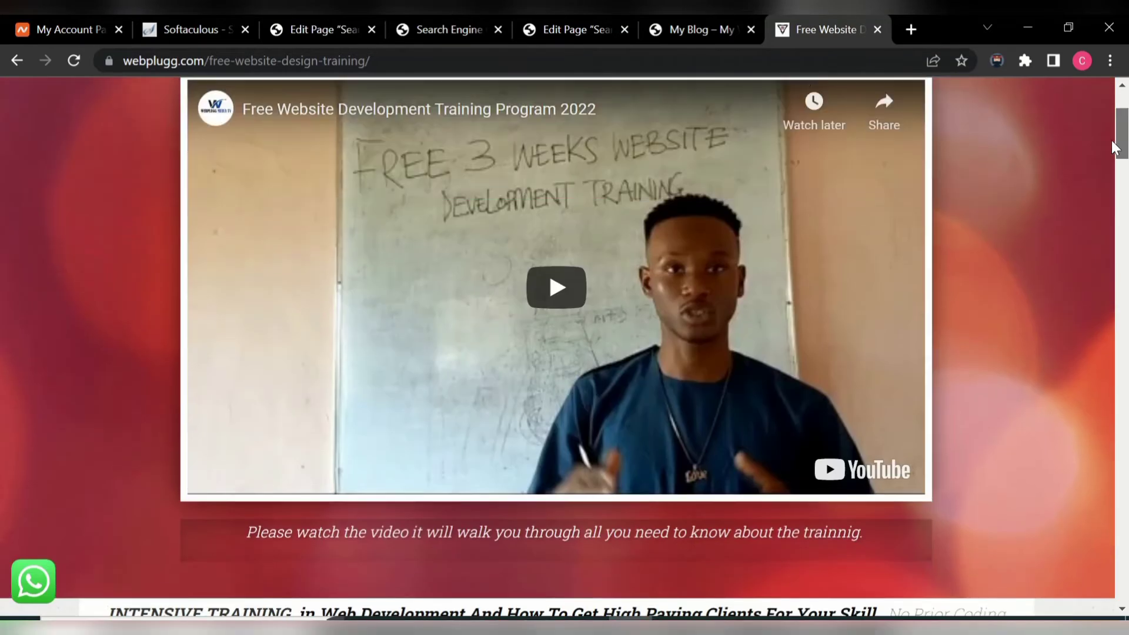
left_click(562, 35)
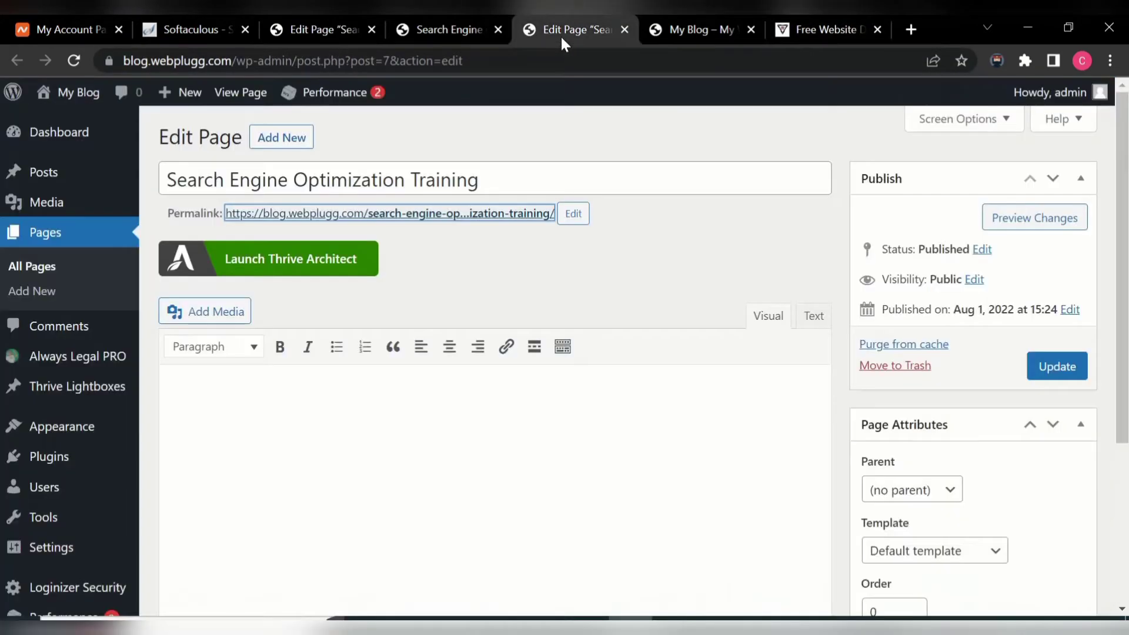
- Scroll through the Landing Page Library, comparing it with the reference training page
left_click(465, 33)
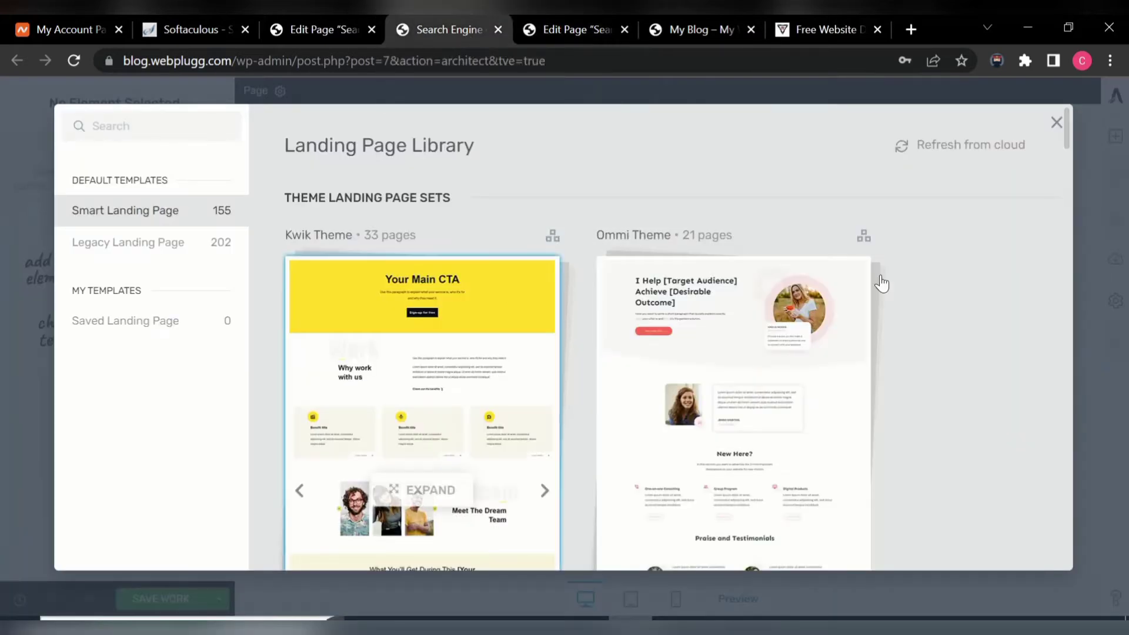
left_click(833, 35)
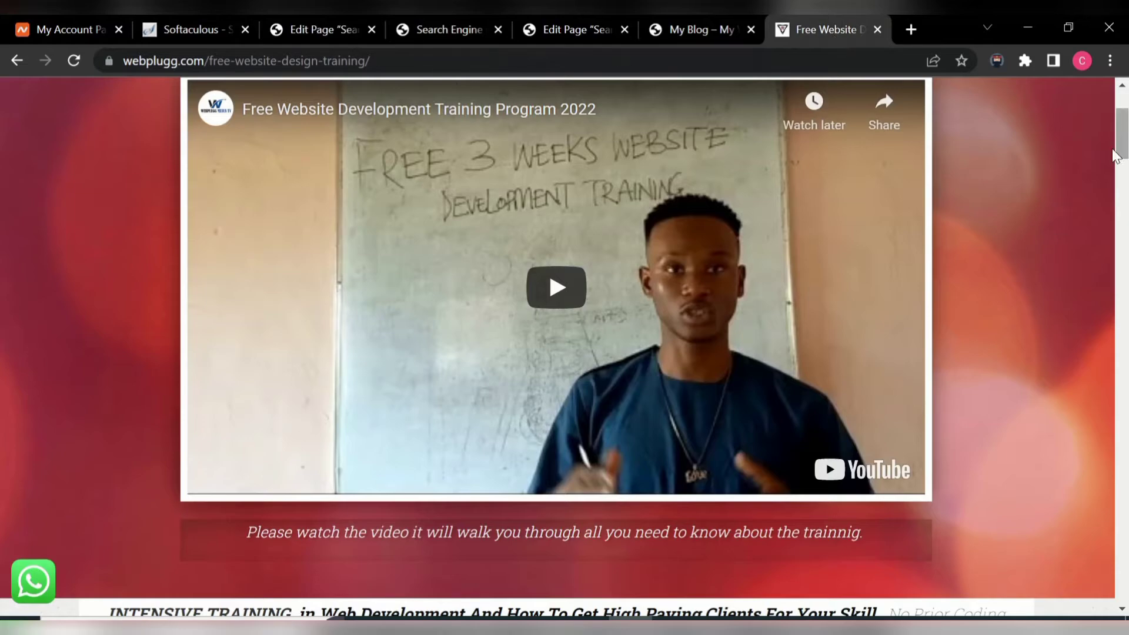
left_click_drag(1123, 143, 1125, 117)
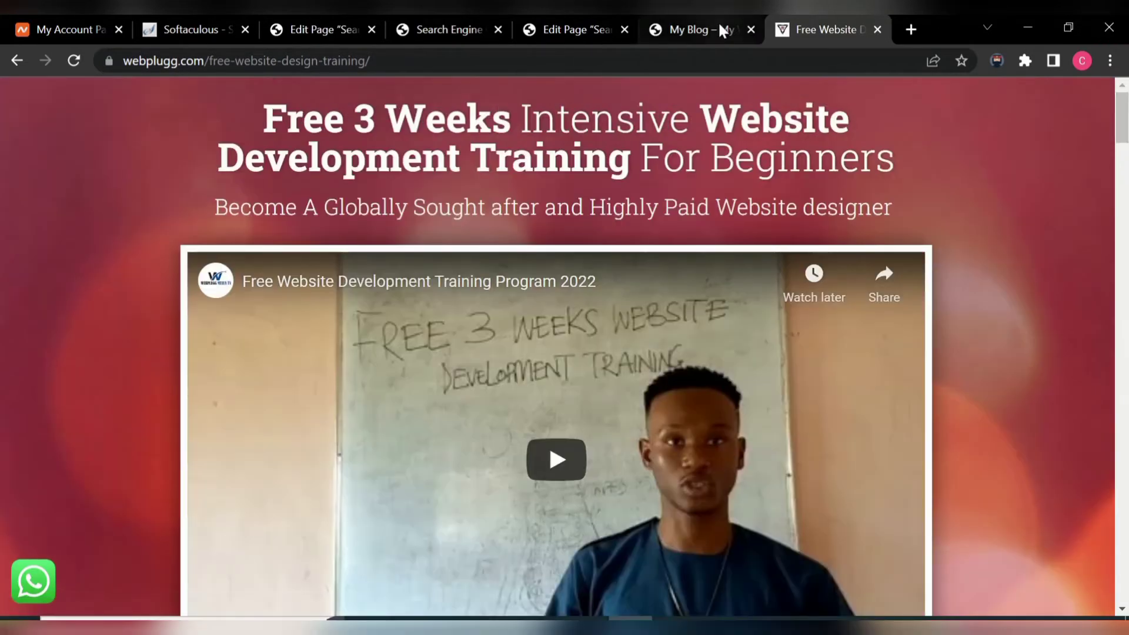
left_click(452, 30)
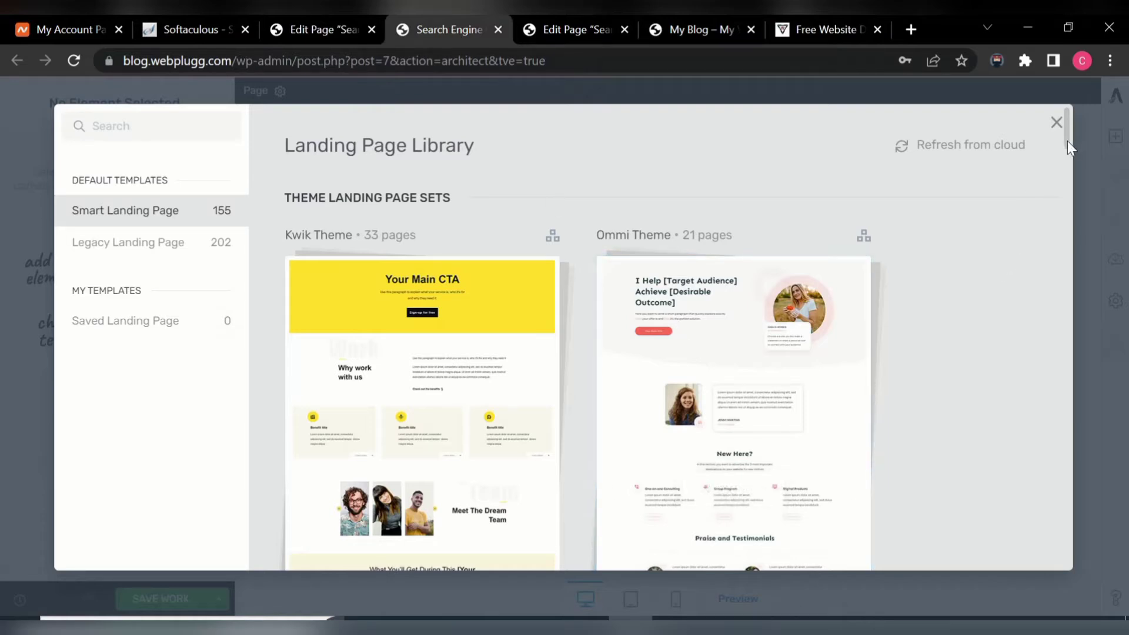
left_click_drag(1067, 141, 1085, 314)
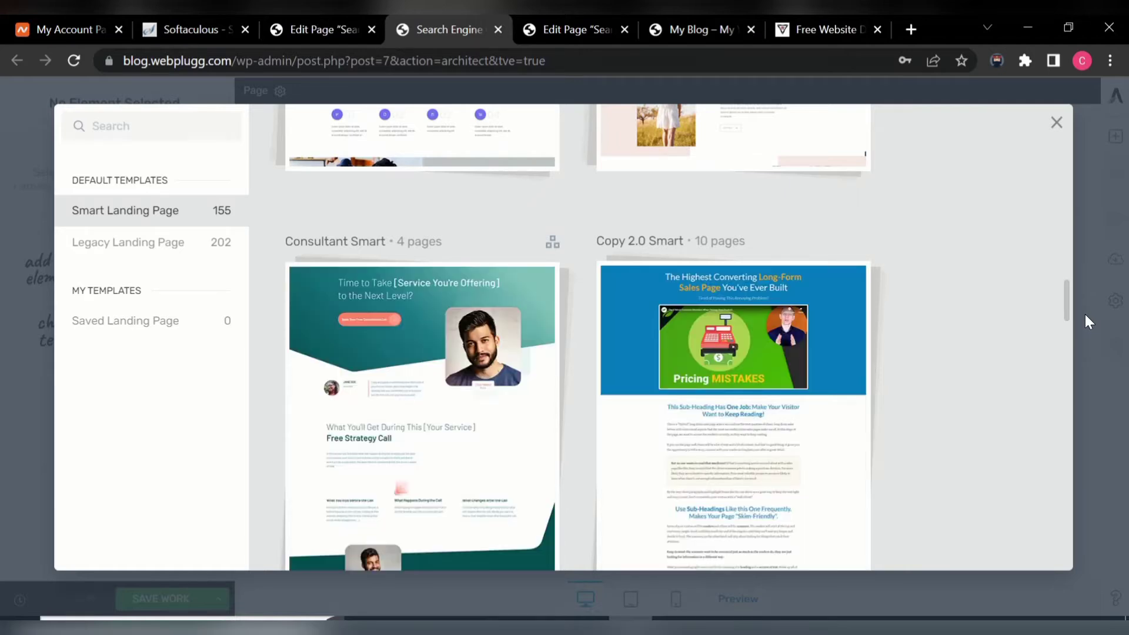
- Preview the Copy 2.0 Smart template set against the reference site, then go back to the full library
mouse_move(708, 427)
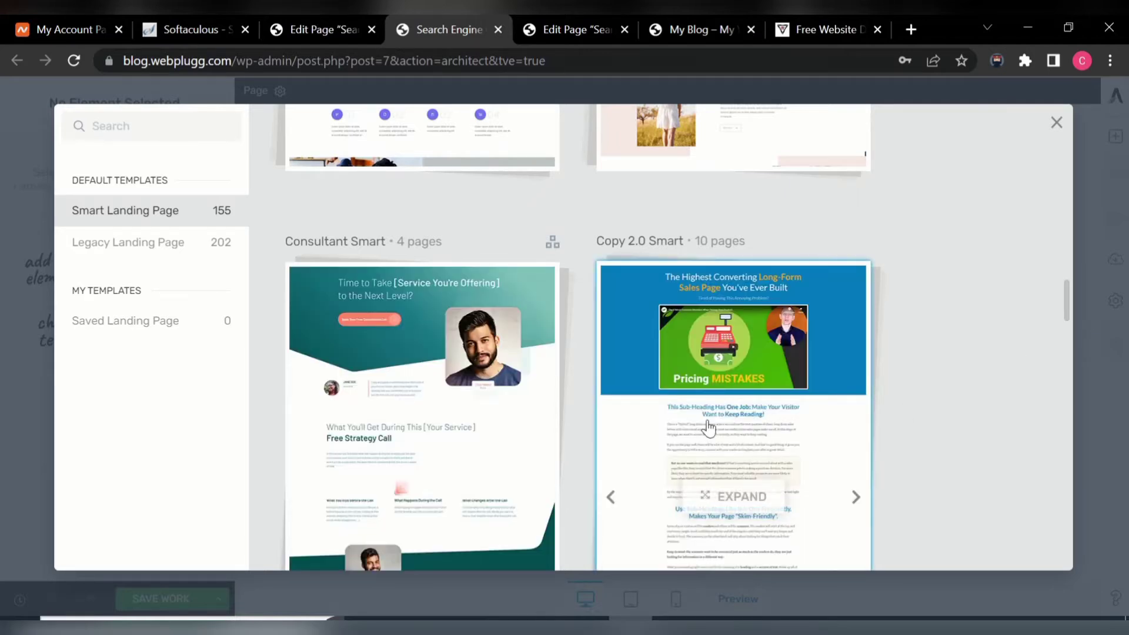
left_click(737, 416)
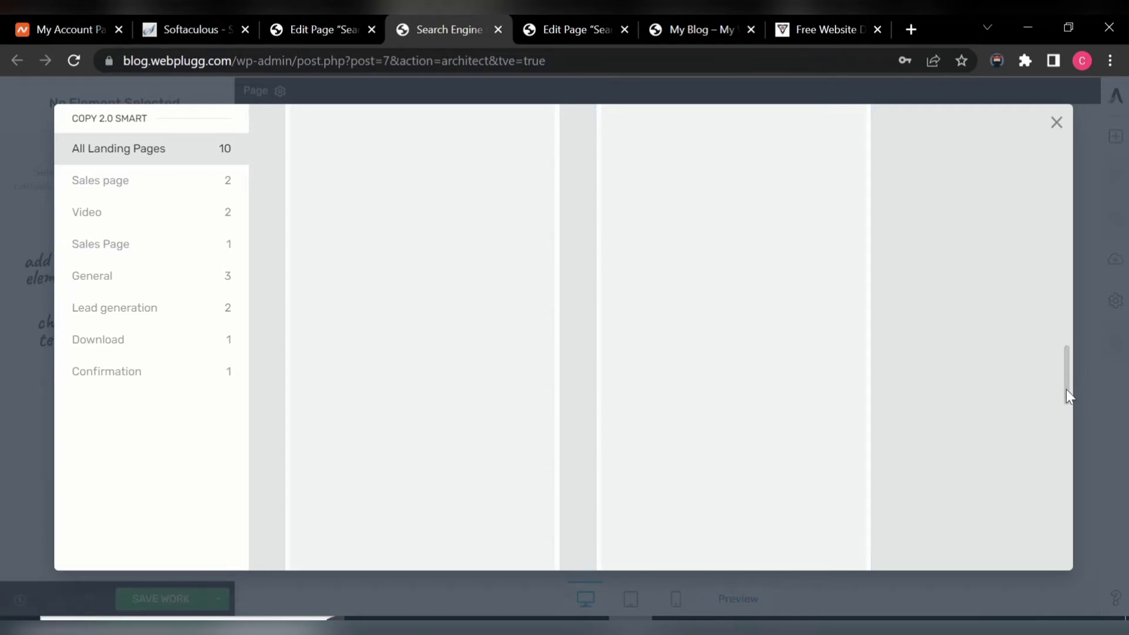
left_click_drag(1067, 389, 1102, 146)
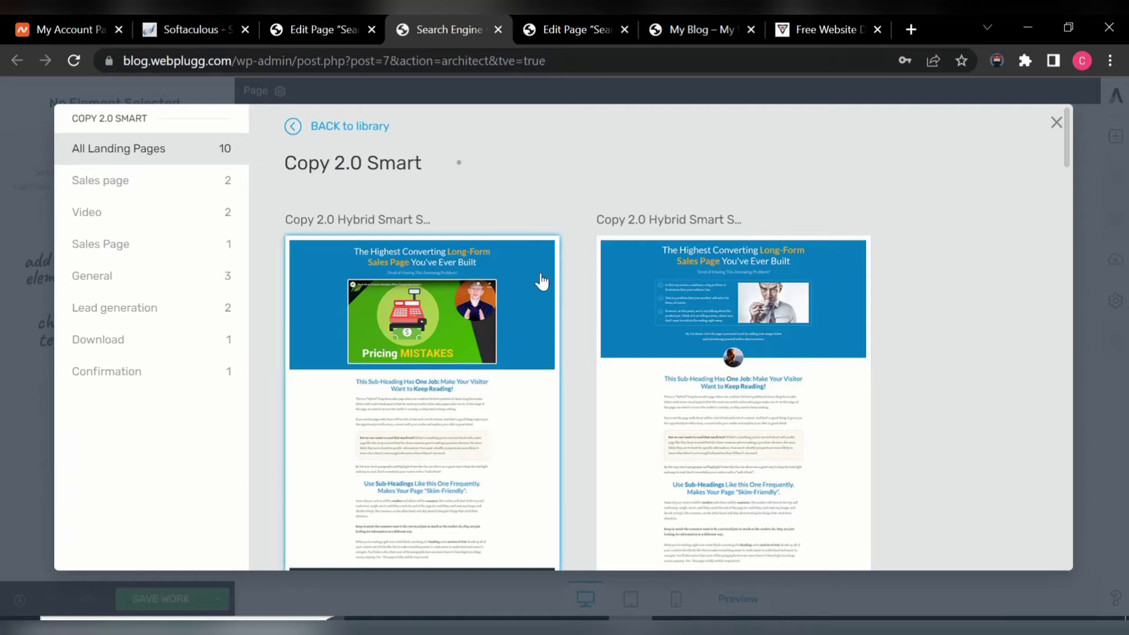
left_click(819, 22)
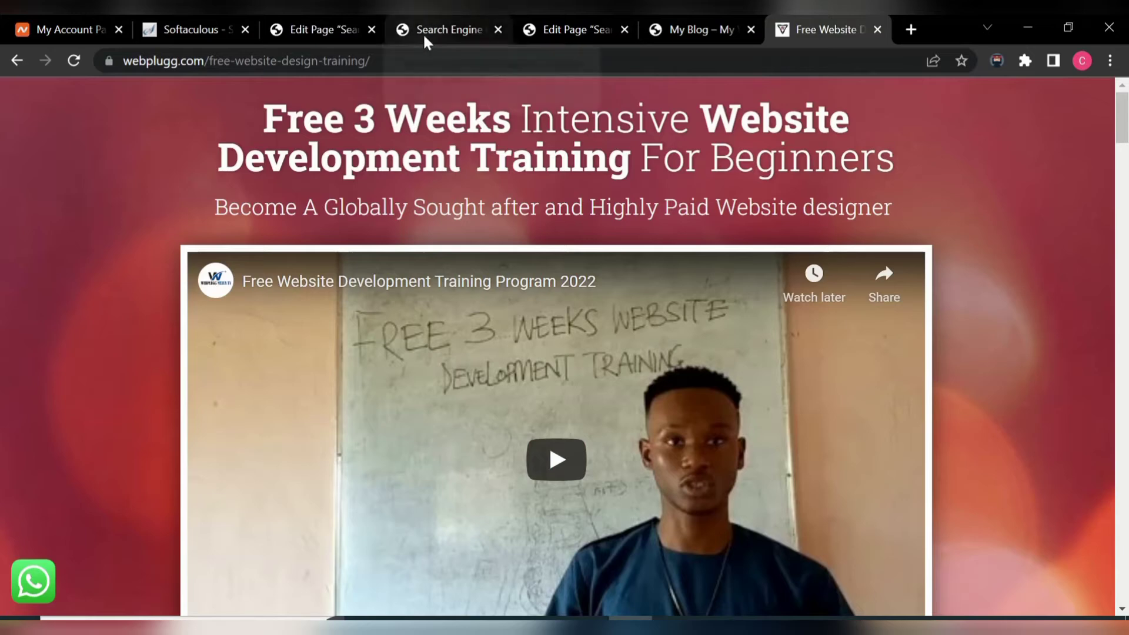
left_click(448, 27)
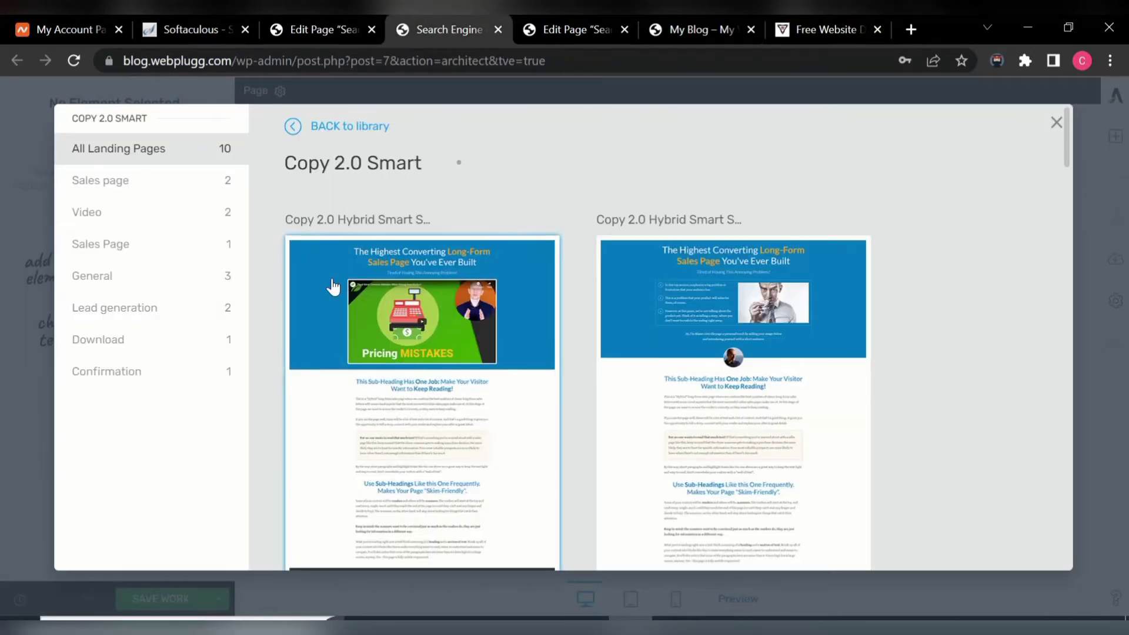
left_click(293, 129)
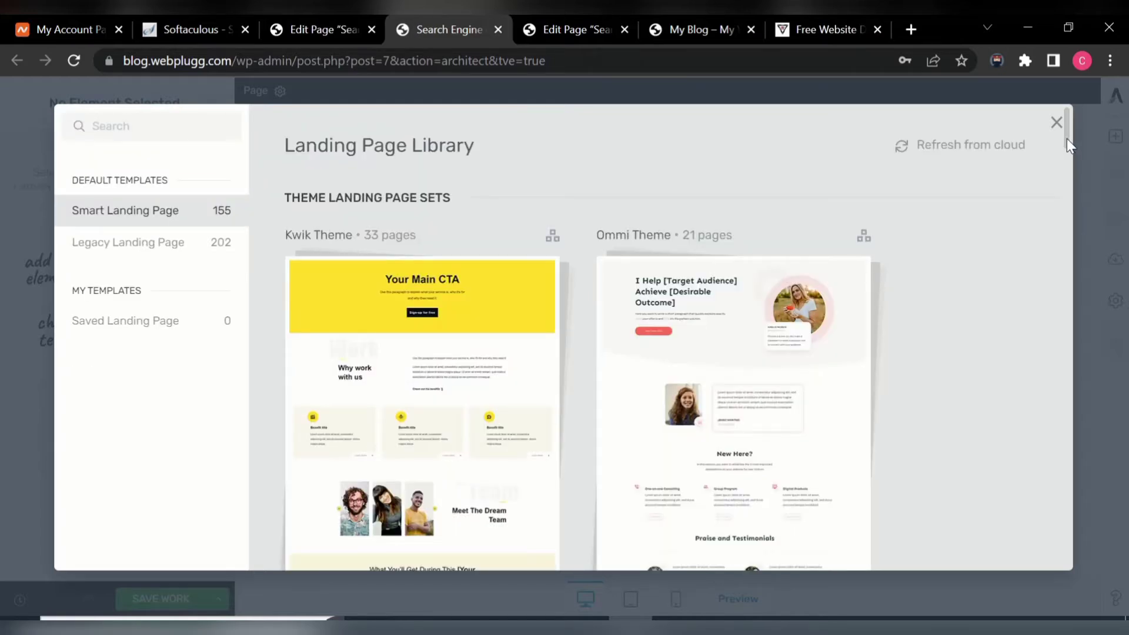
left_click_drag(1067, 139, 1125, 109)
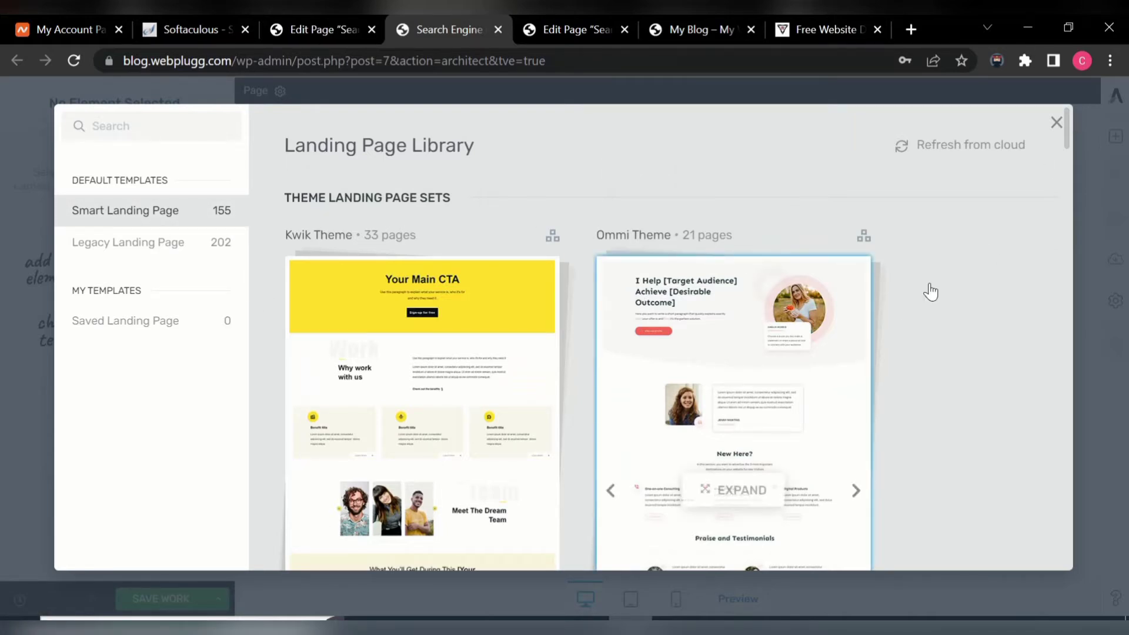
- Show the 202 Legacy Landing Pages and scroll down to the Copy and Video Course sets
left_click(142, 248)
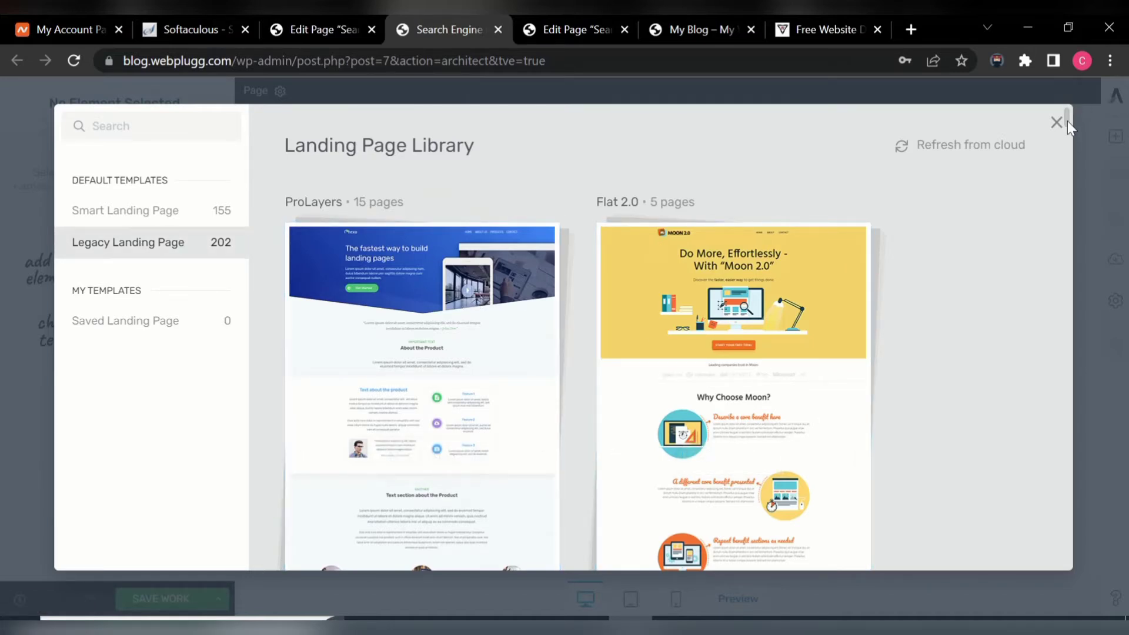
left_click_drag(1068, 121, 1068, 206)
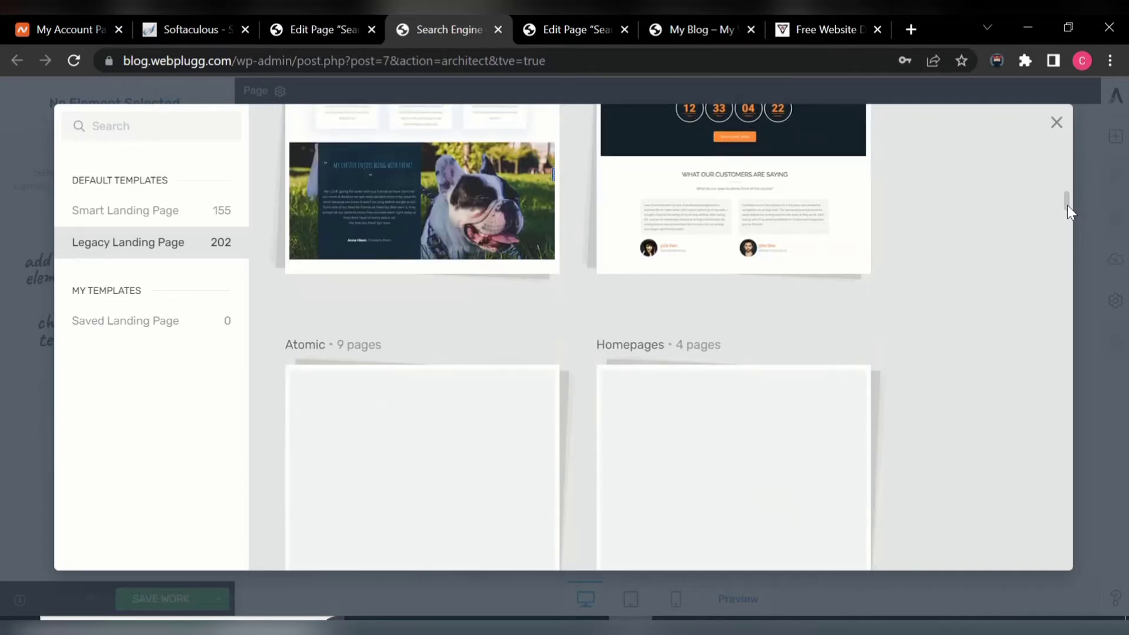
left_click_drag(1068, 206, 1068, 221)
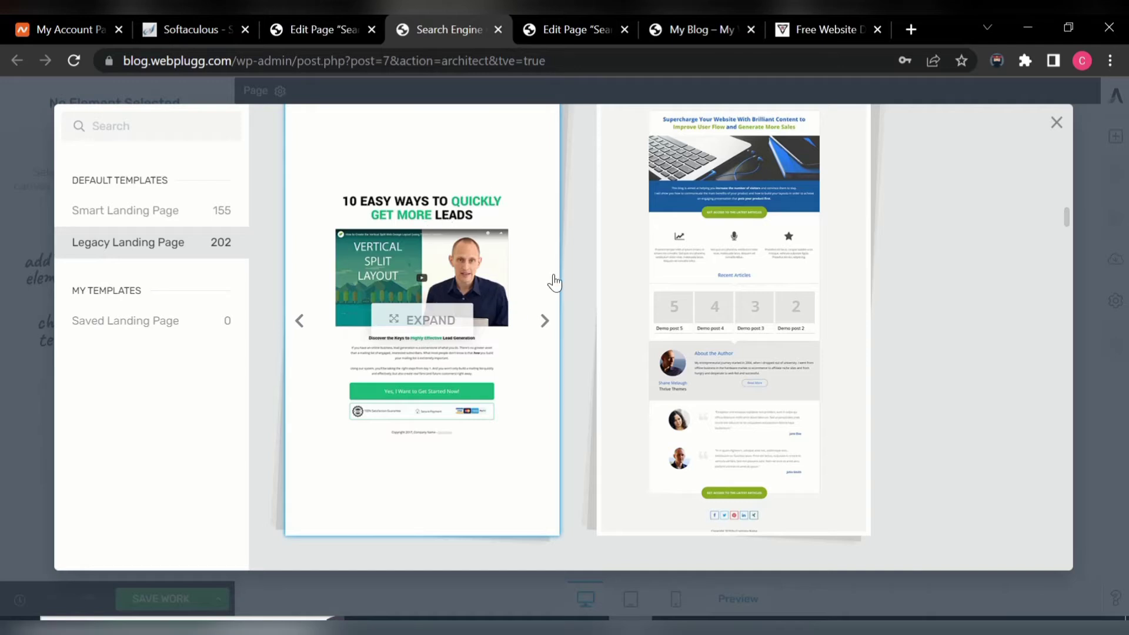
left_click_drag(1065, 218, 1061, 250)
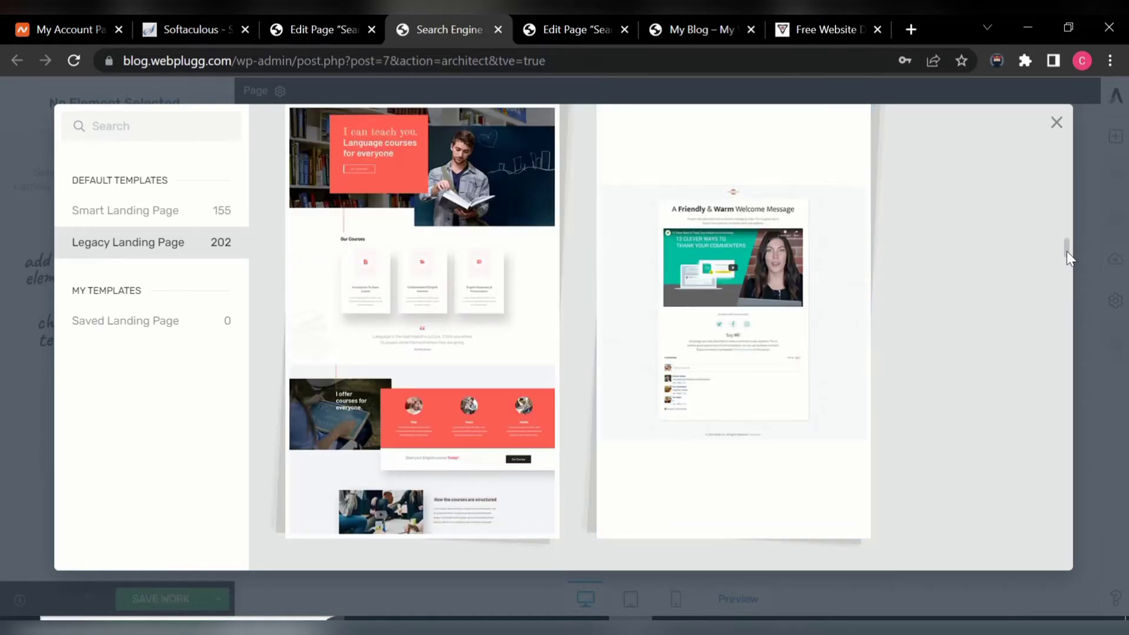
left_click_drag(1067, 252, 1066, 278)
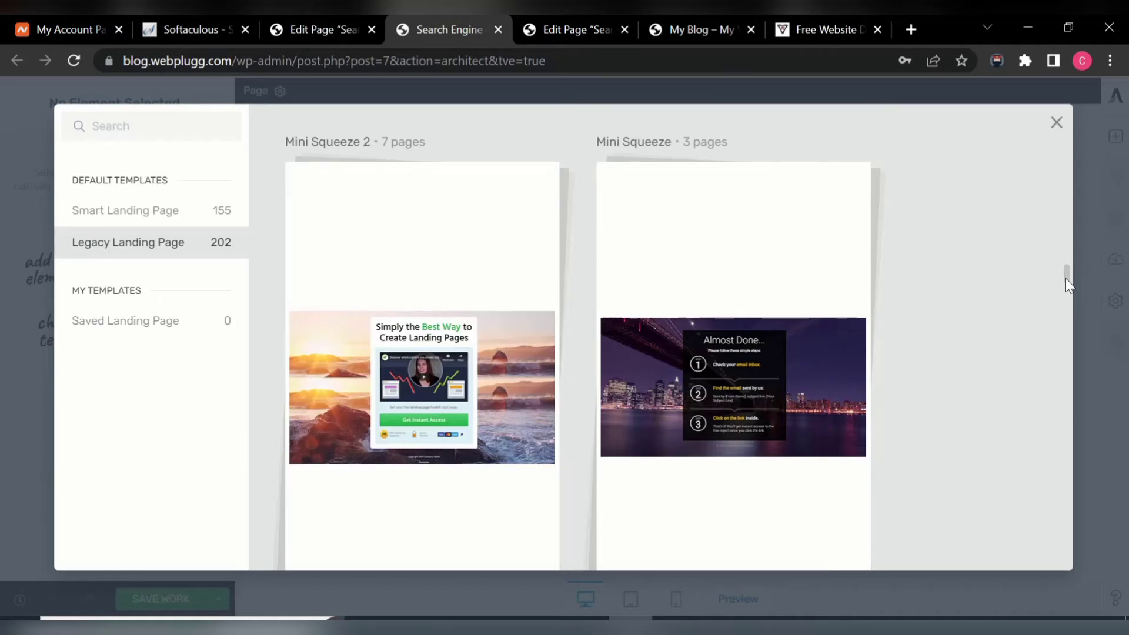
left_click_drag(1066, 278, 1065, 308)
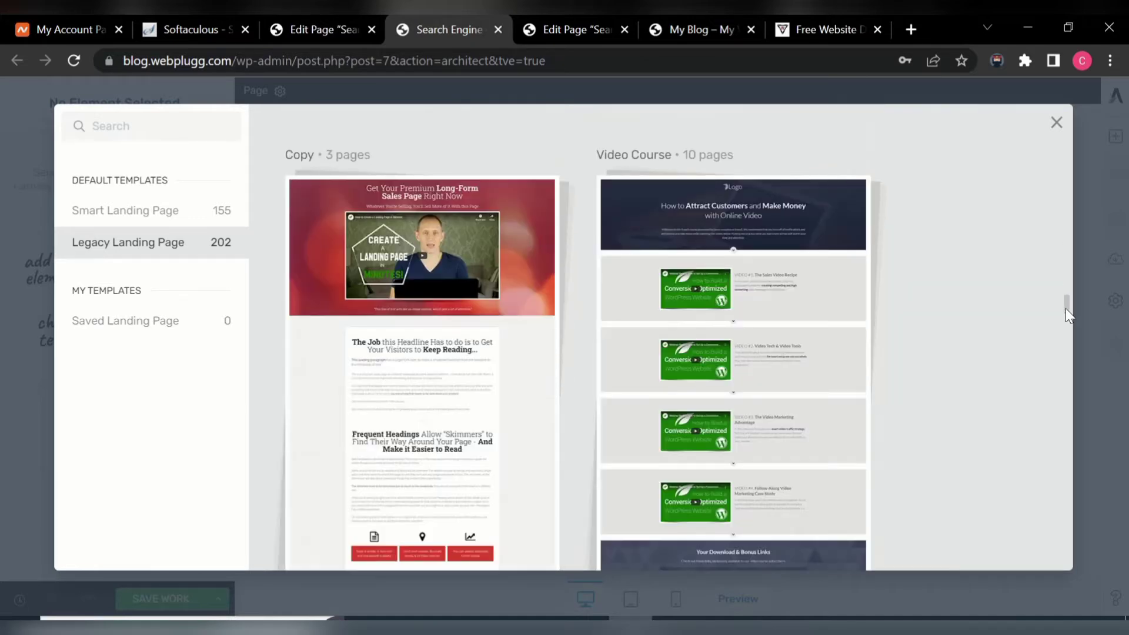
mouse_move(768, 316)
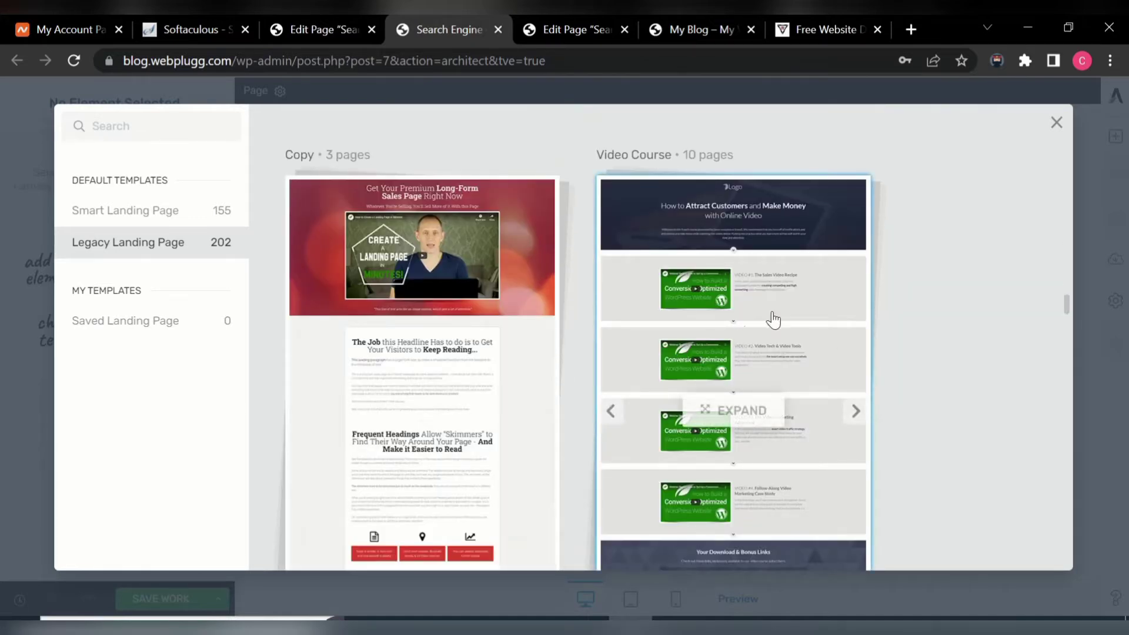
mouse_move(373, 424)
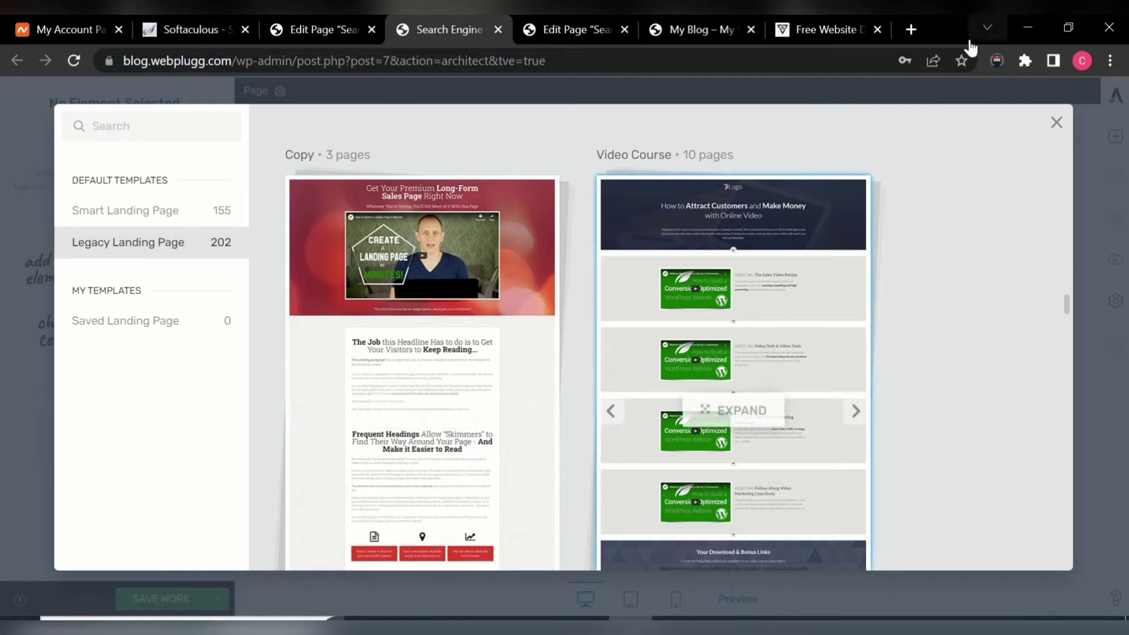
- Compare the reference training site with the Copy template set in the library
left_click(828, 28)
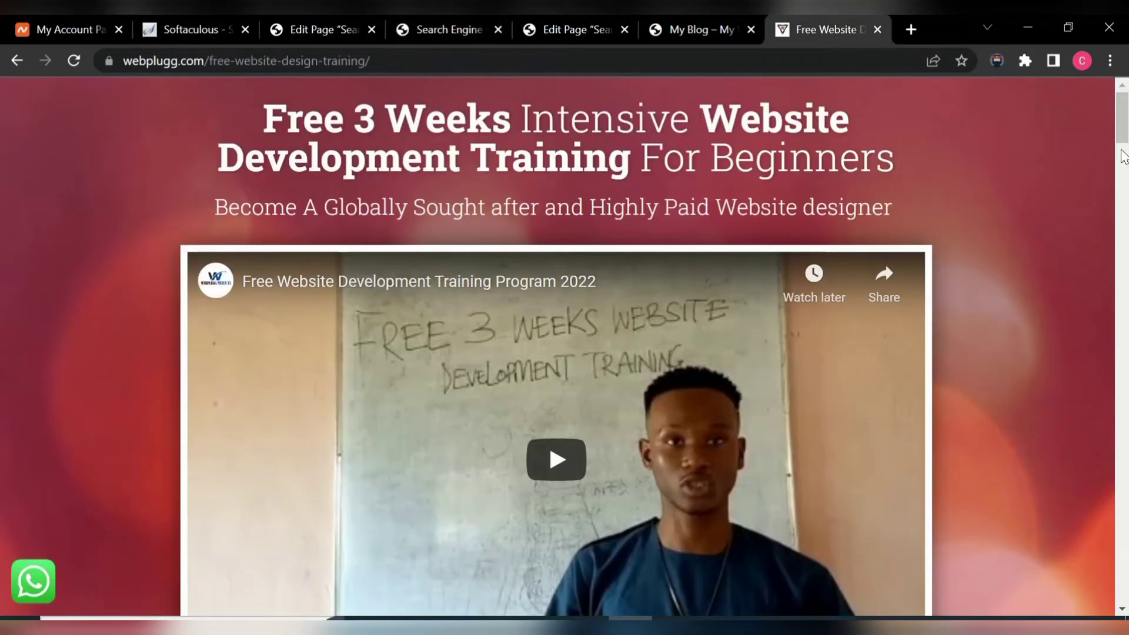
mouse_move(1123, 131)
left_mouse_down()
mouse_move(1113, 329)
mouse_move(1123, 131)
left_mouse_up()
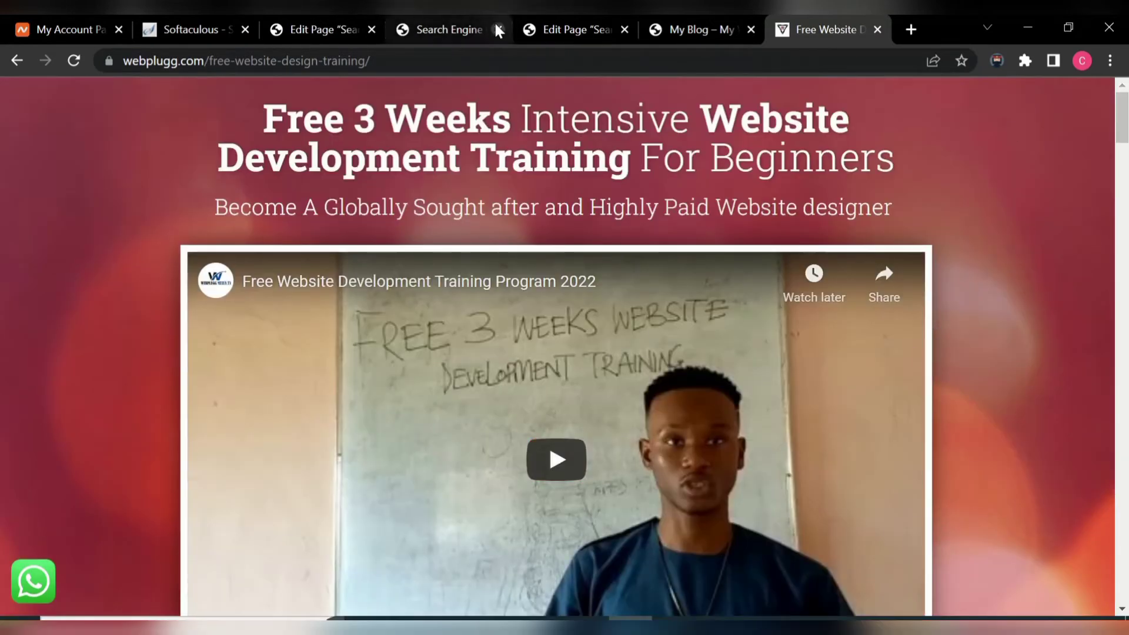
left_click(424, 34)
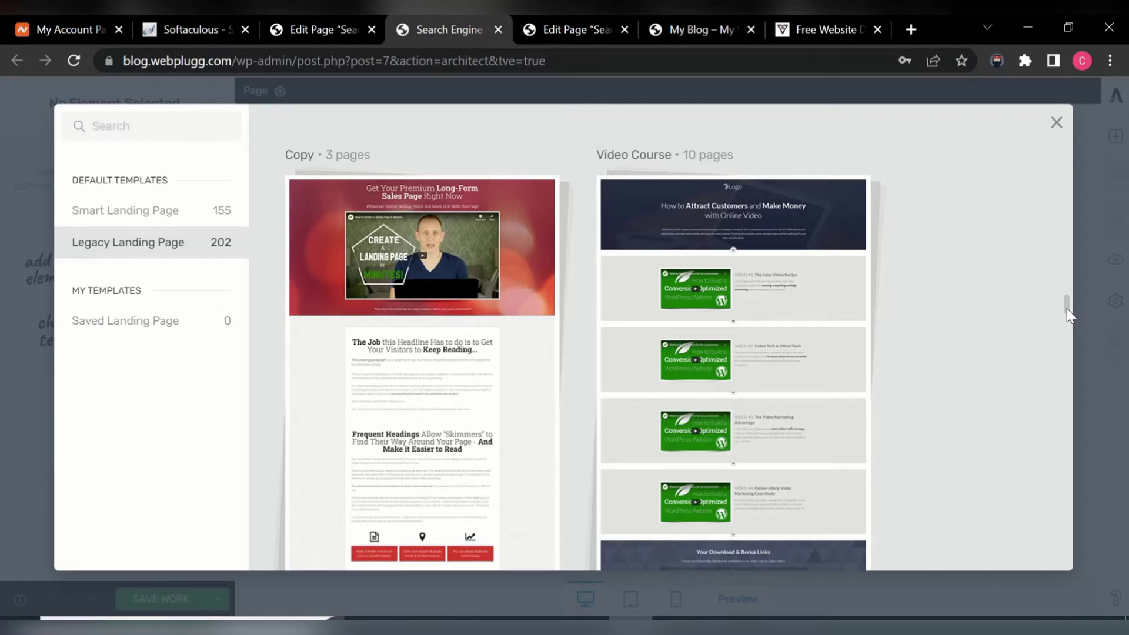
mouse_move(1067, 308)
left_mouse_down()
mouse_move(1070, 331)
mouse_move(1068, 294)
mouse_move(1071, 311)
left_mouse_up()
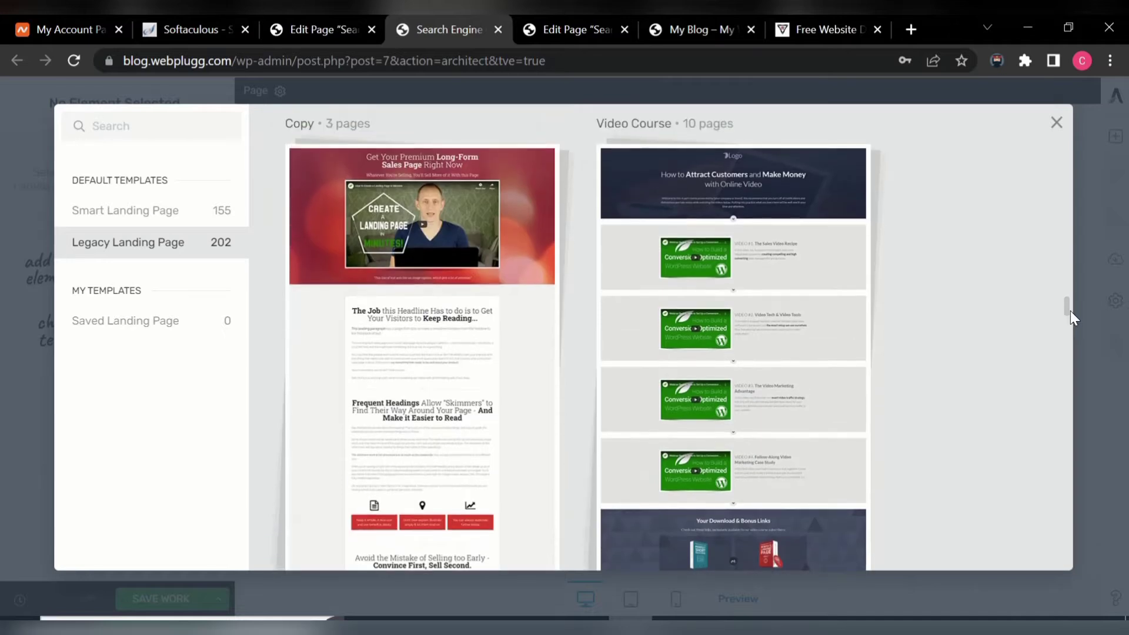
- Apply the legacy Copy Sales Page template from the Copy set, then return to the reference site
left_click(435, 422)
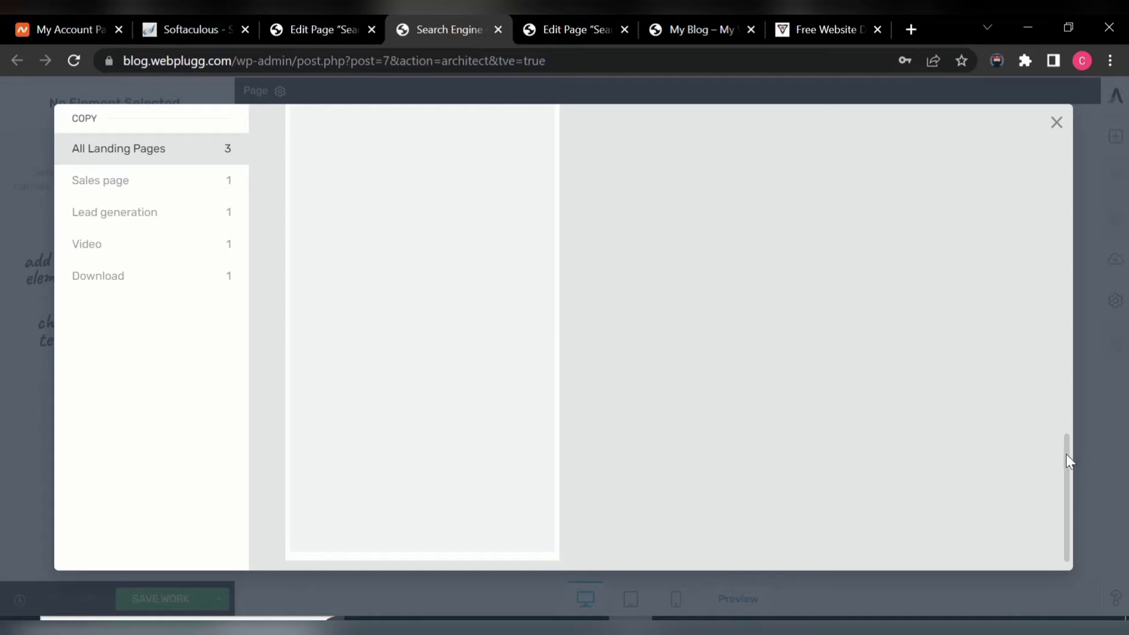
left_click_drag(1067, 454, 1102, 150)
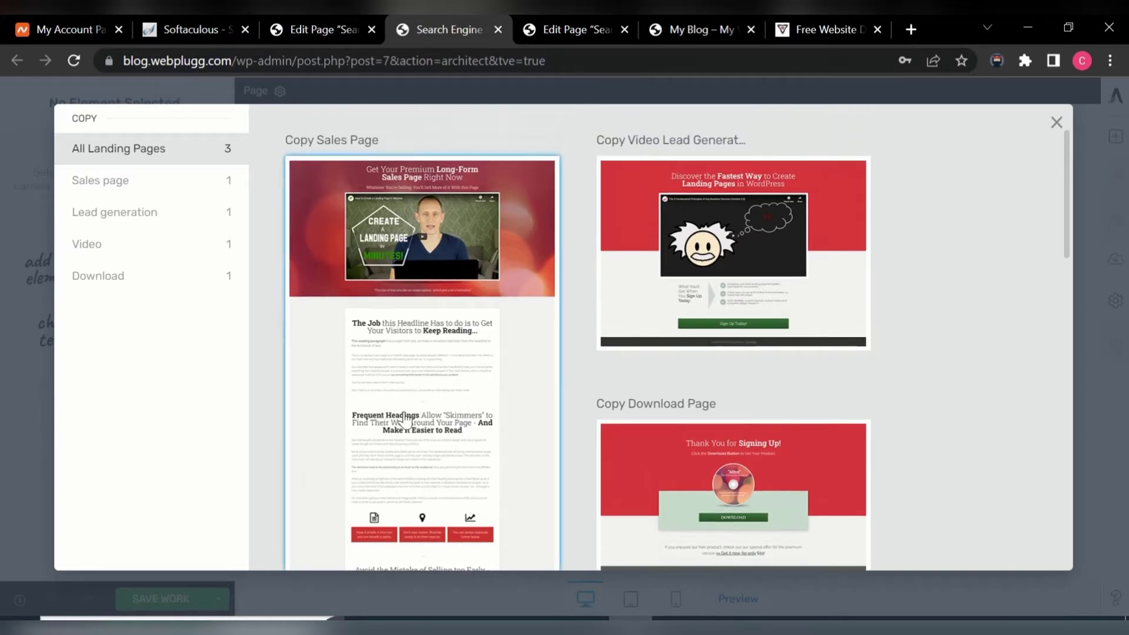
left_click(417, 390)
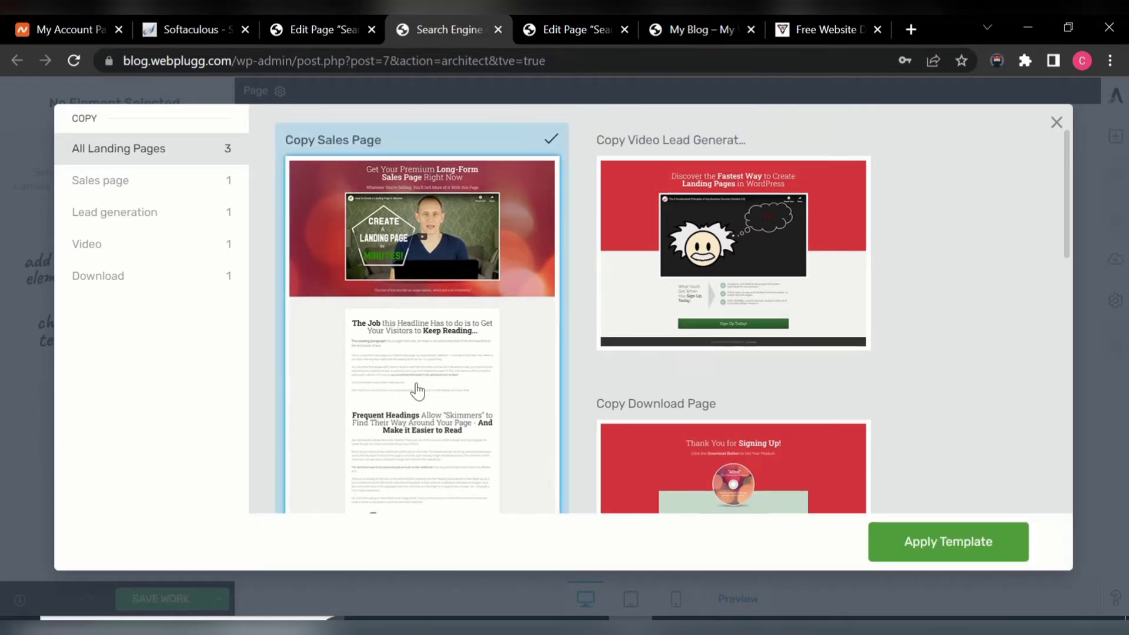
left_click(928, 545)
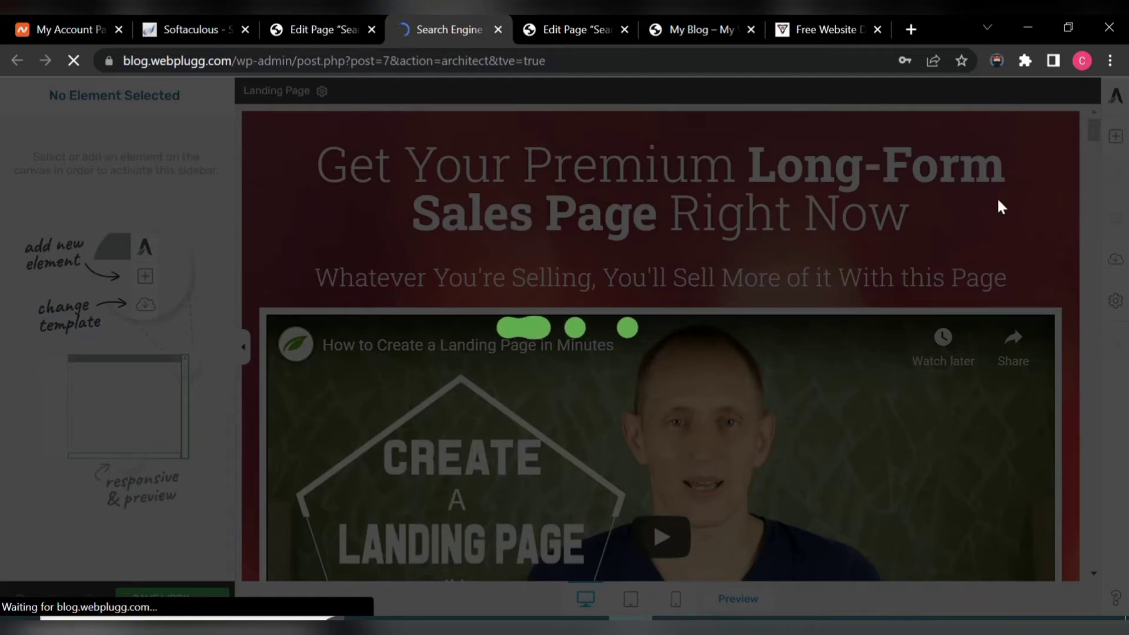
left_click(834, 28)
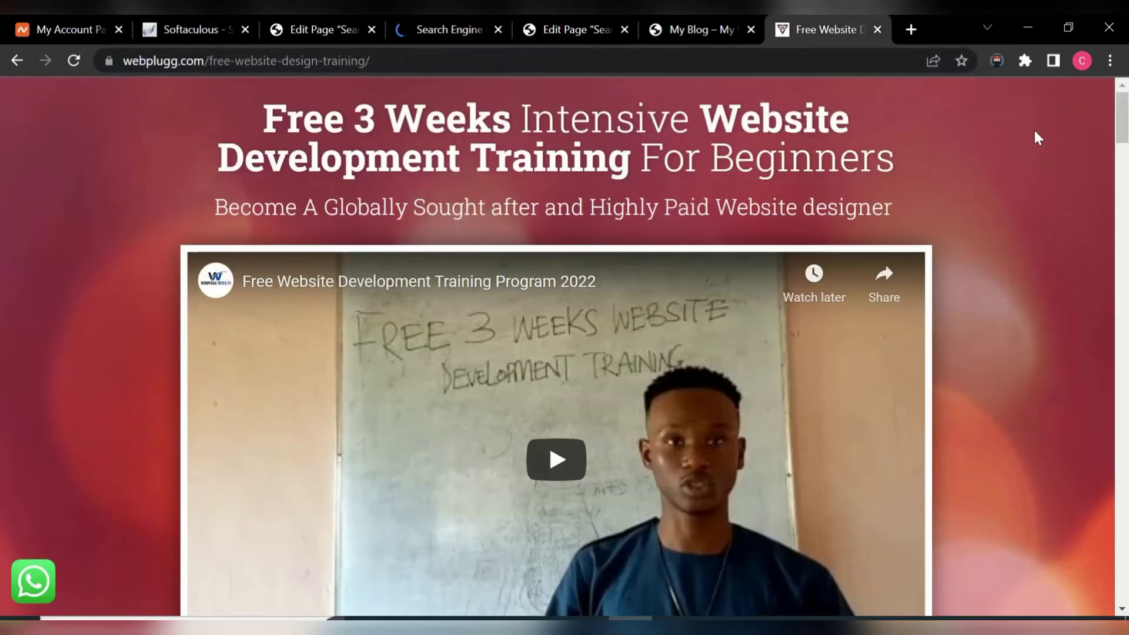
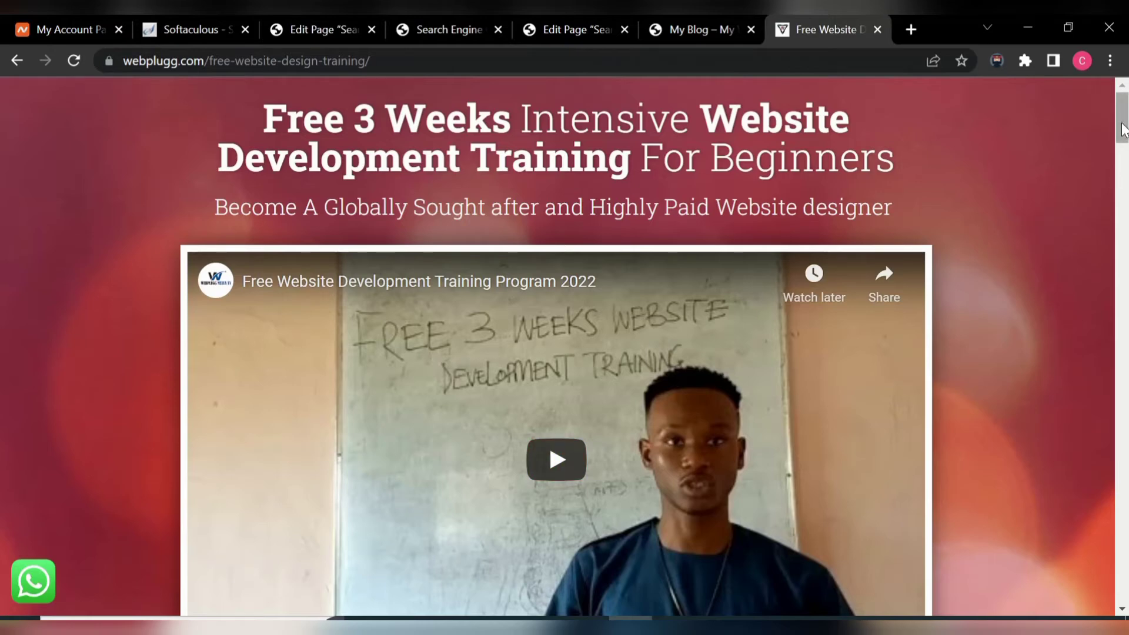
- In the editor's main heading, add 'Free' and delete the words 'Get Your'
left_click_drag(1124, 130, 1124, 181)
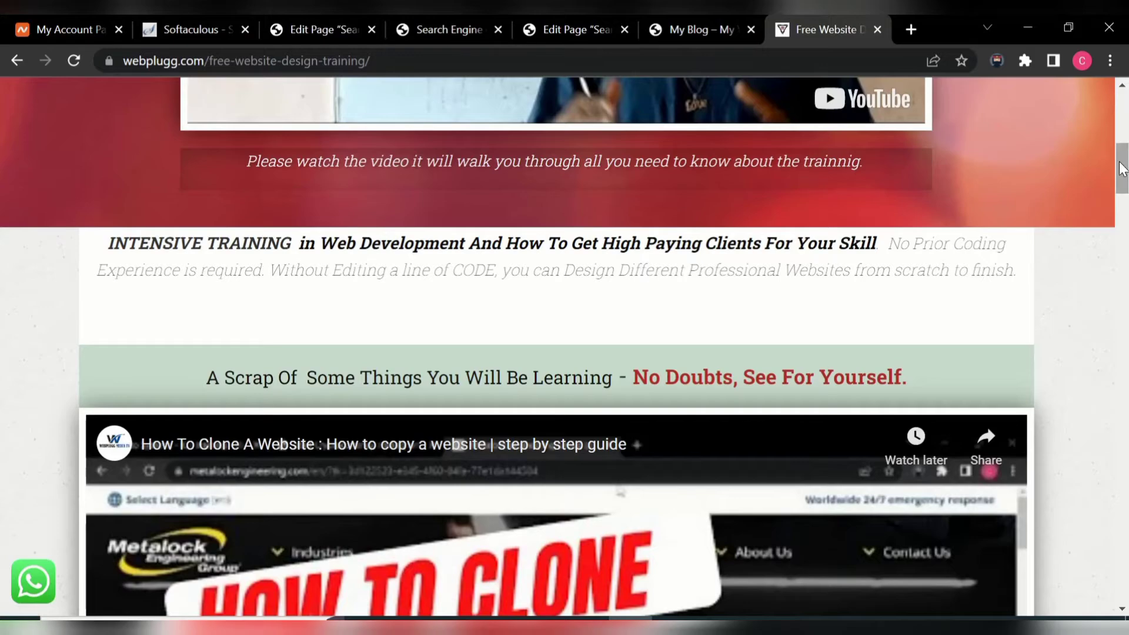
mouse_move(1124, 169)
left_mouse_down()
mouse_move(1125, 262)
mouse_move(1125, 141)
mouse_move(1125, 405)
mouse_move(1125, 116)
left_mouse_up()
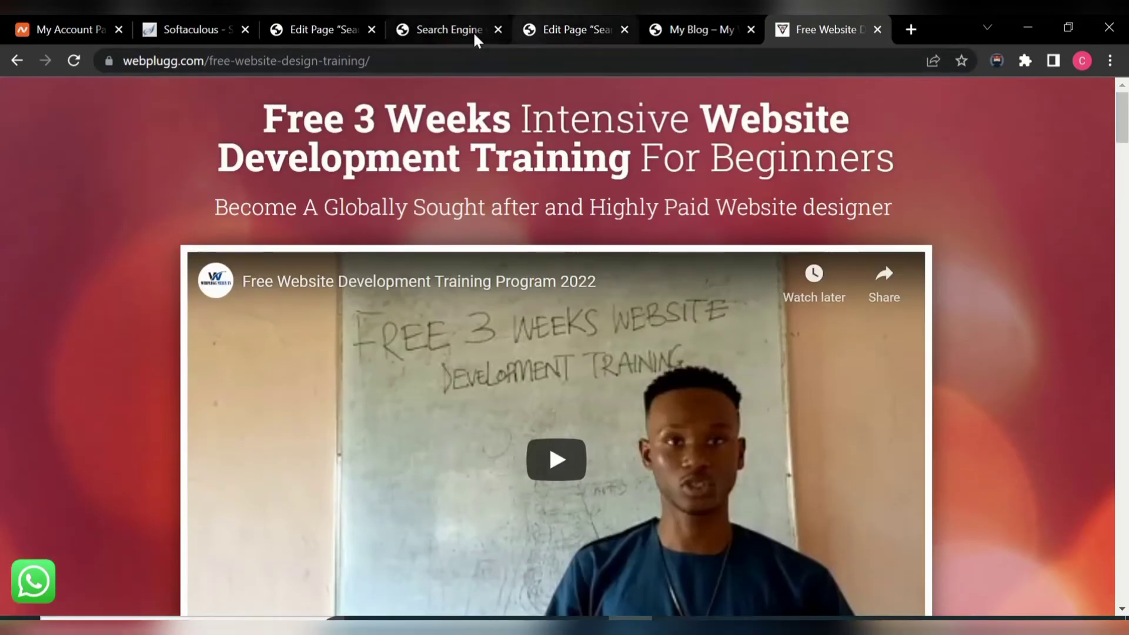
left_click(429, 28)
left_click(904, 228)
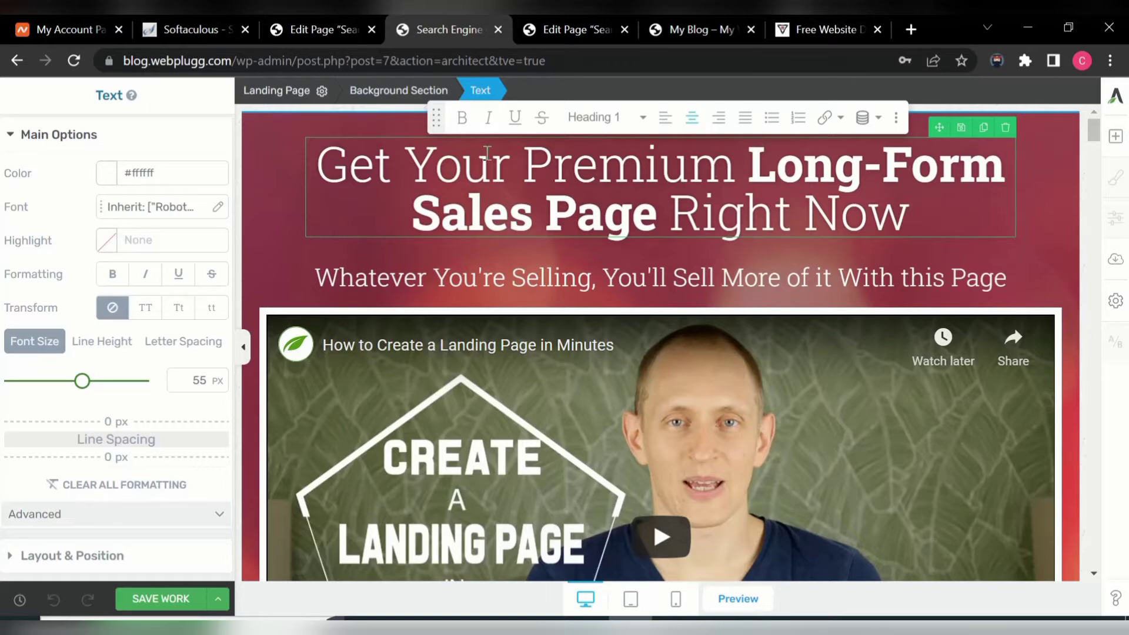
left_click(522, 165)
type("fre")
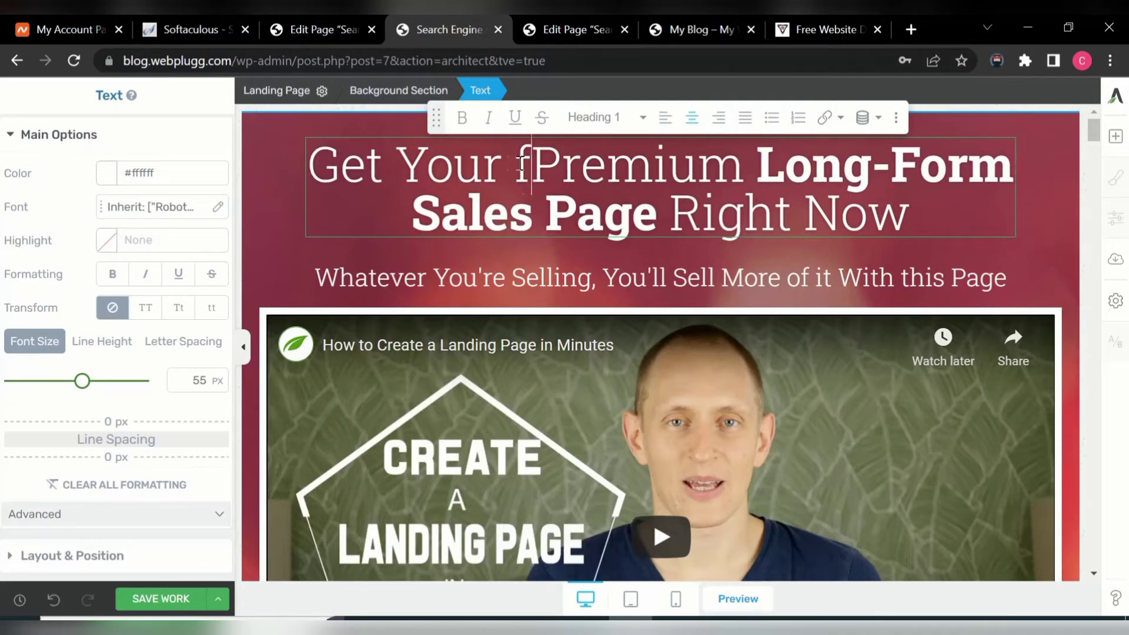
key("BackSpace")
key("BackSpace")
key("BackSpace")
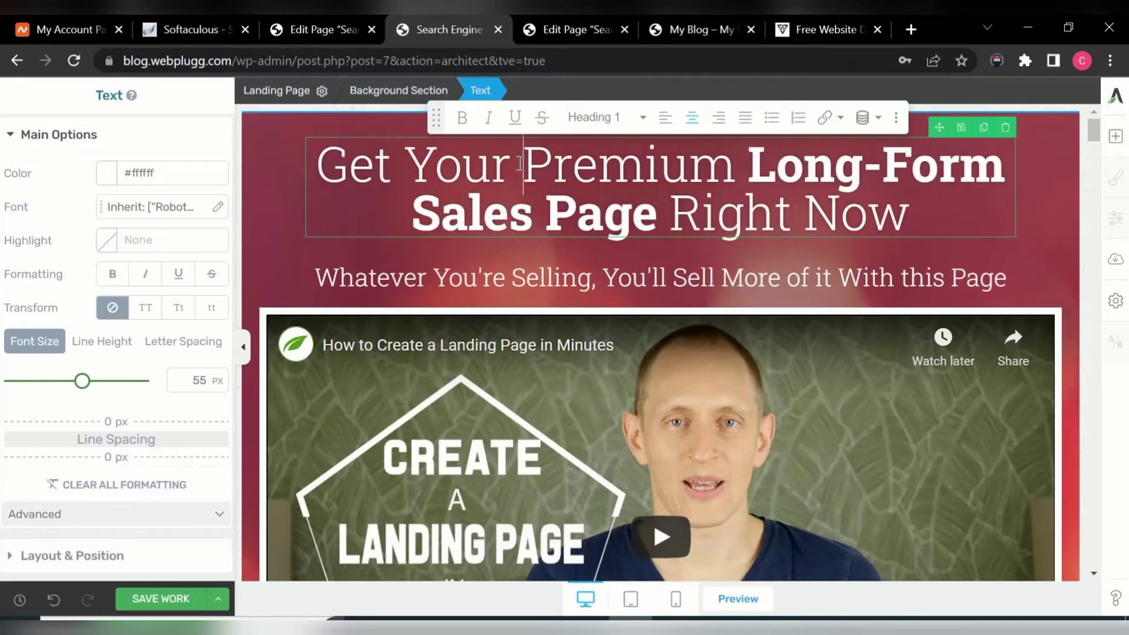
type("Free")
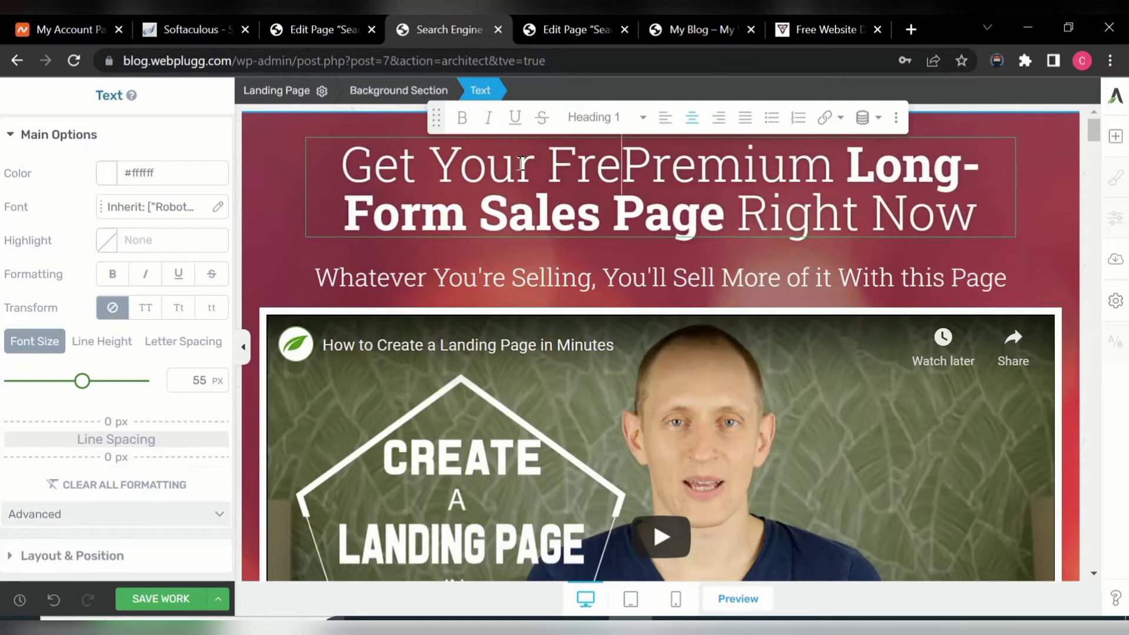
left_click(520, 164)
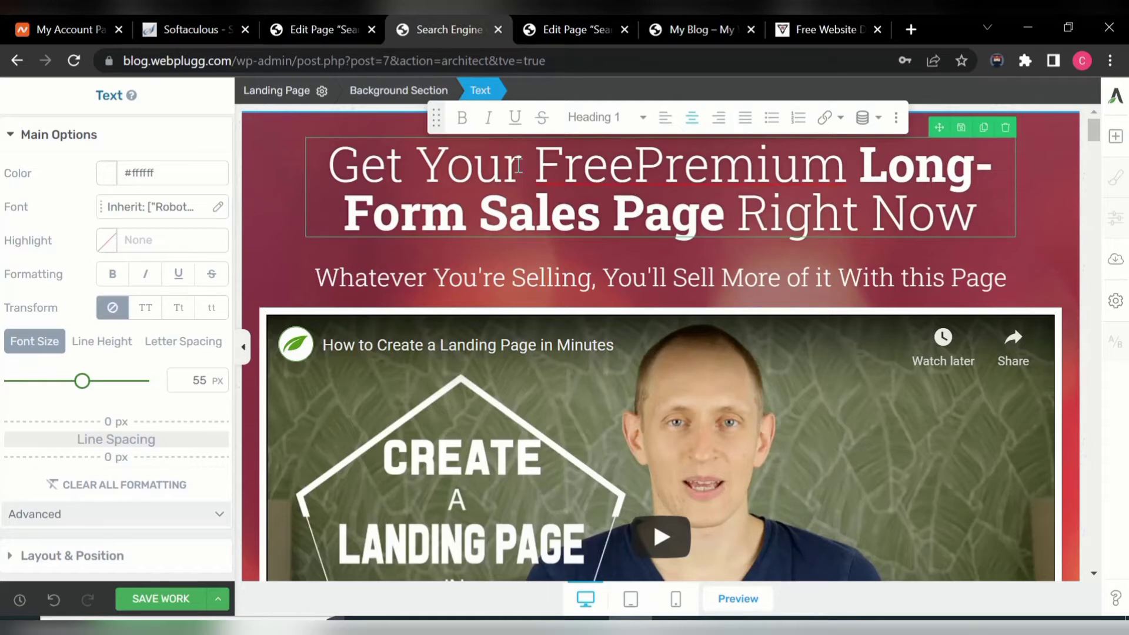
key("BackSpace")
key("BackSpace")
key("BackSpace")
key("BackSpace")
key("BackSpace")
key("BackSpace")
key("BackSpace")
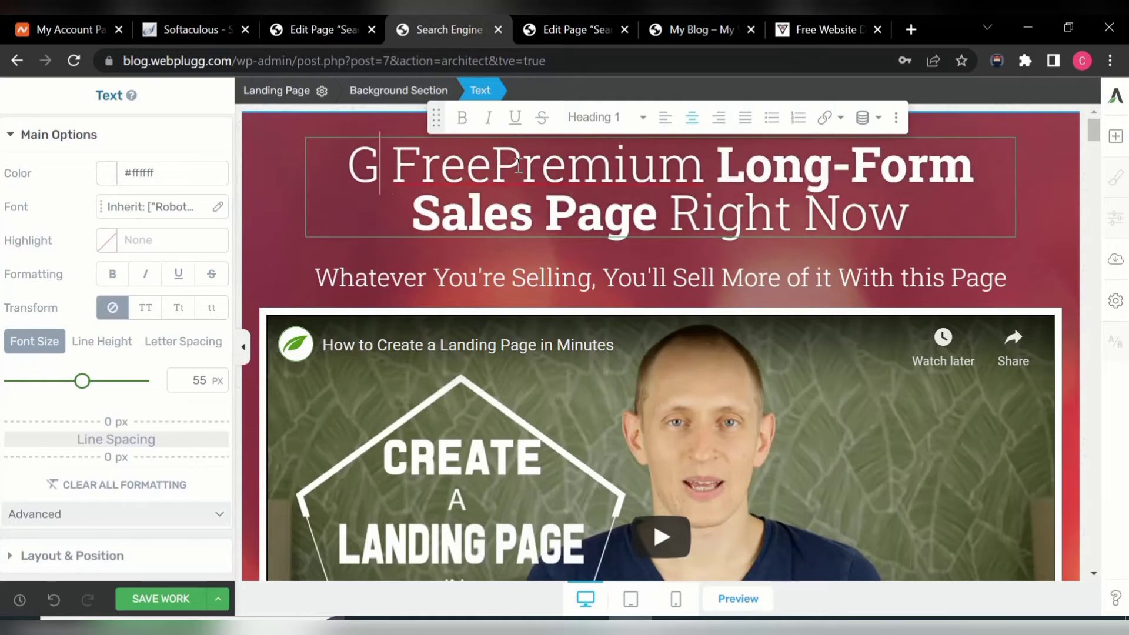
key("BackSpace")
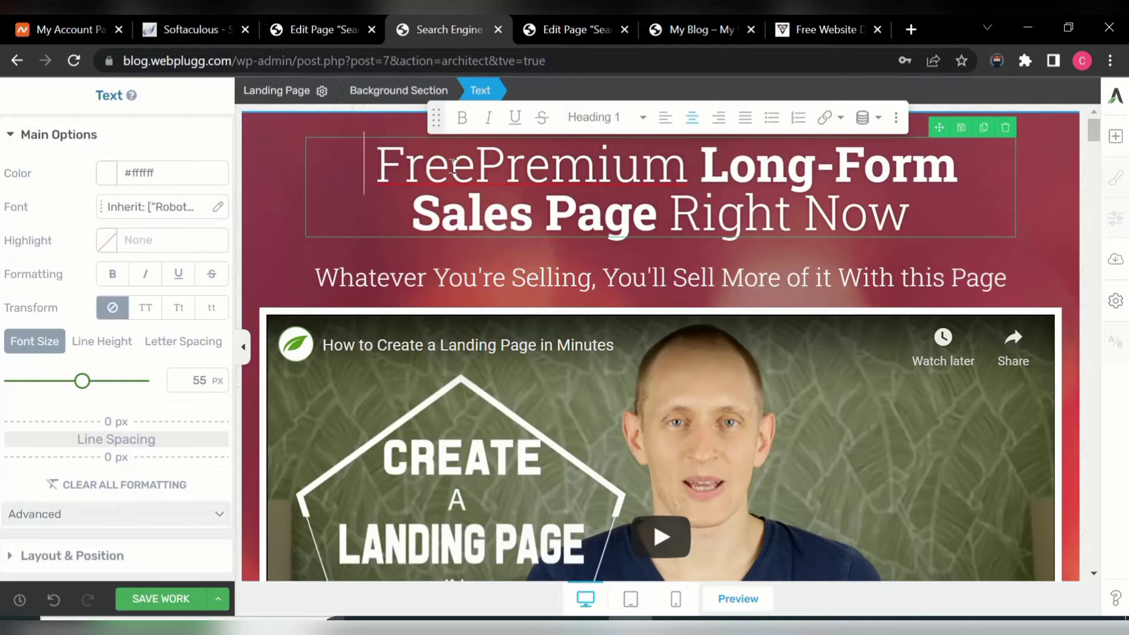
- Insert 'Search Engine Optimization Training' in the heading and remove the word 'Premium'
type("s")
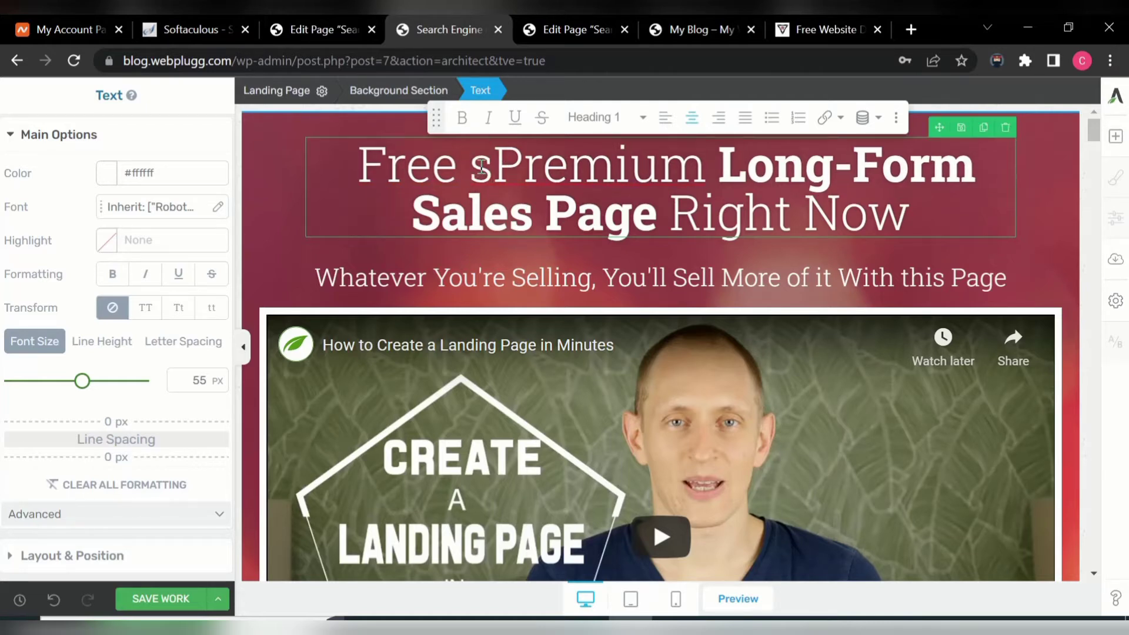
key("BackSpace")
type("Sea")
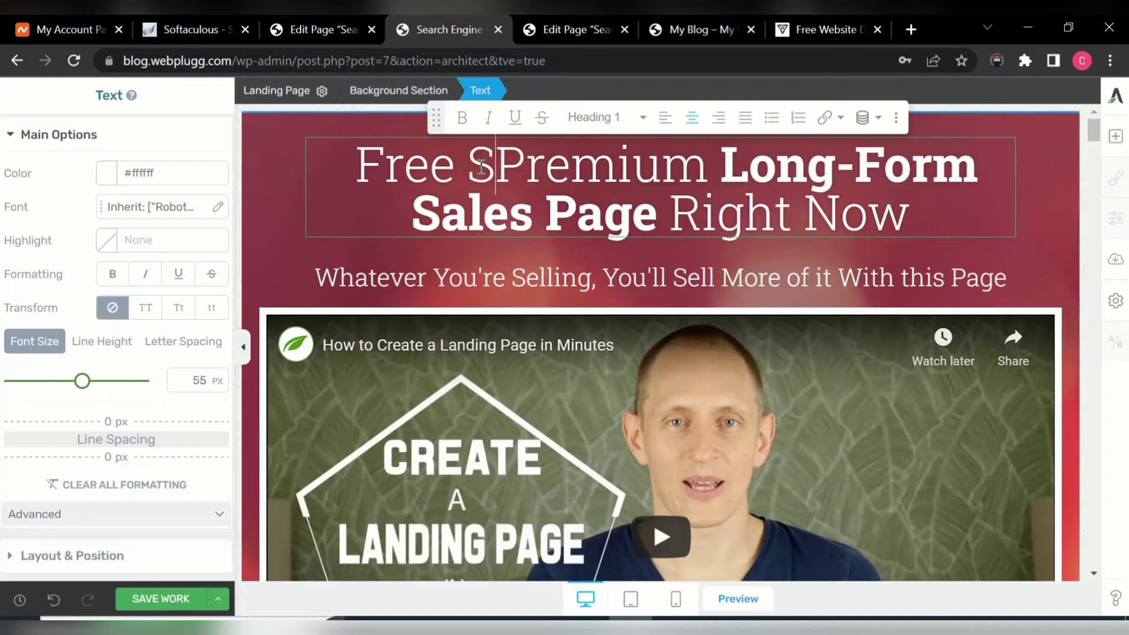
type("tc")
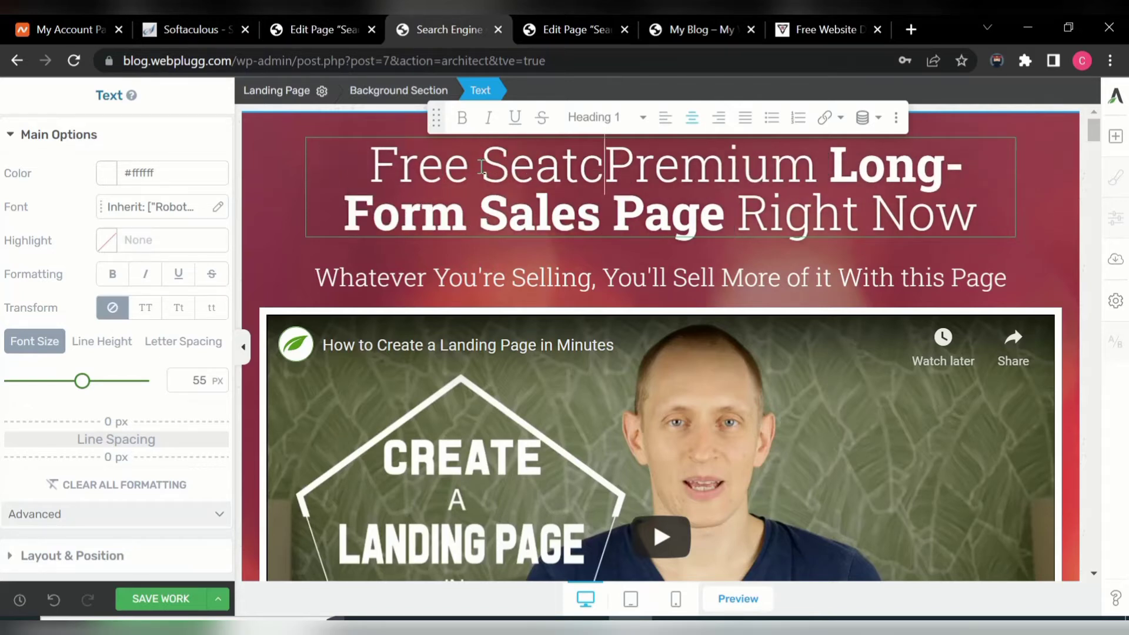
key("BackSpace")
key("BackSpace")
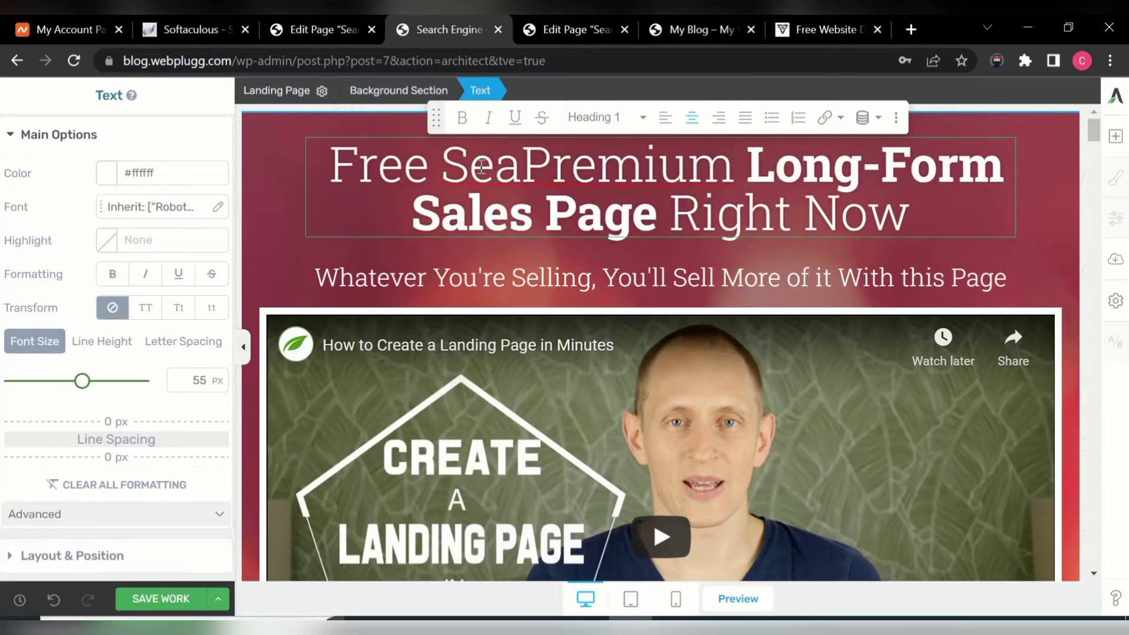
type("rch E")
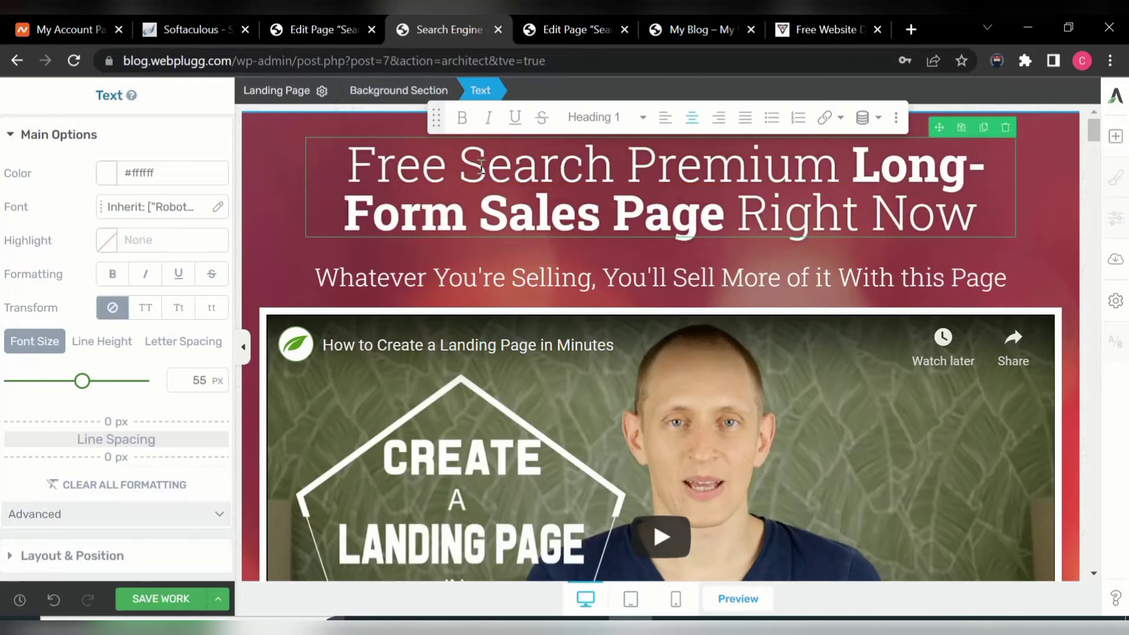
type("ngine ")
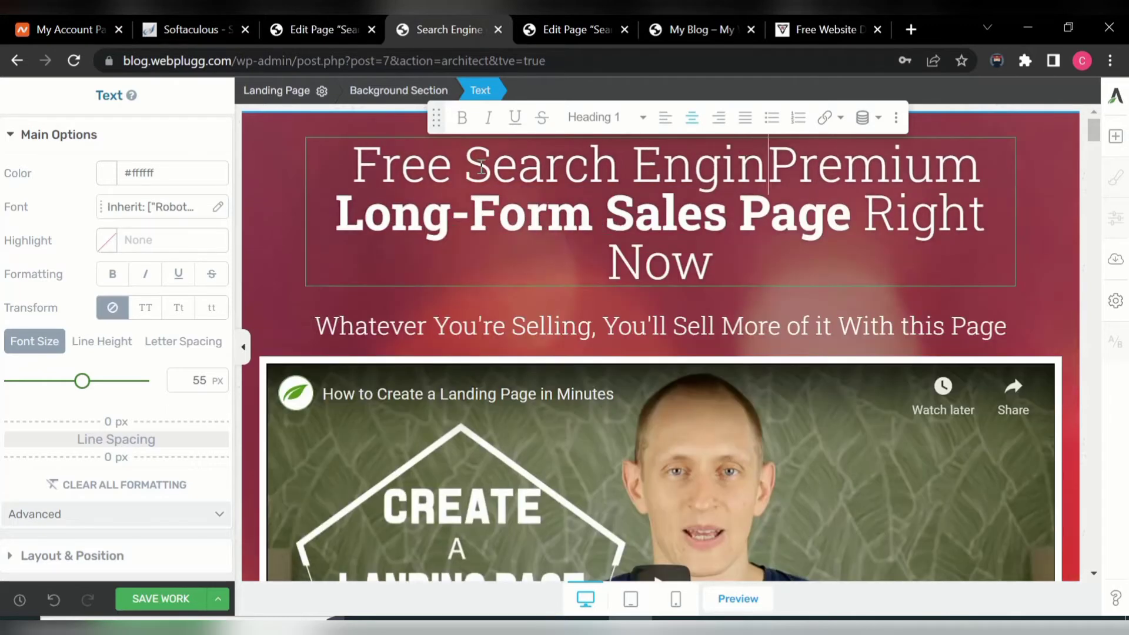
type("O")
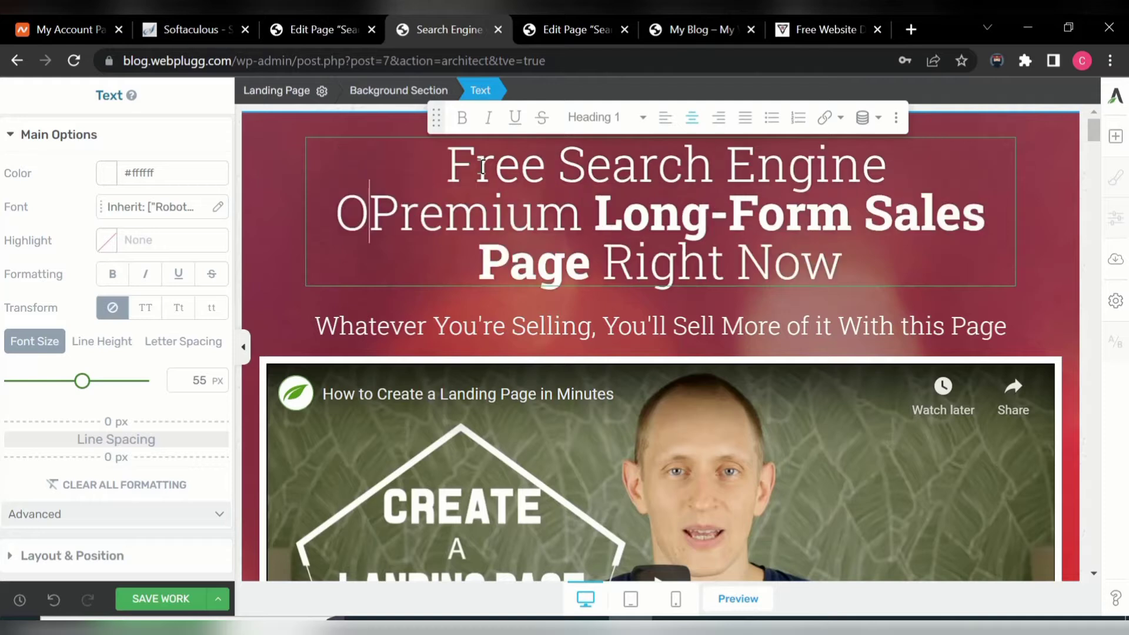
type("pti")
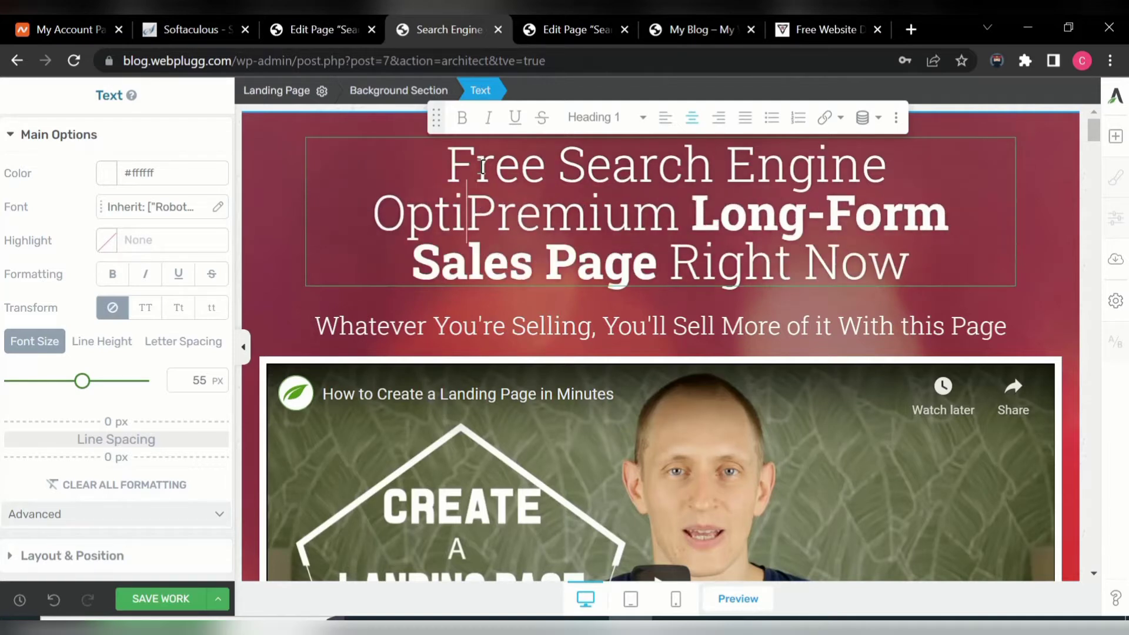
type("mi")
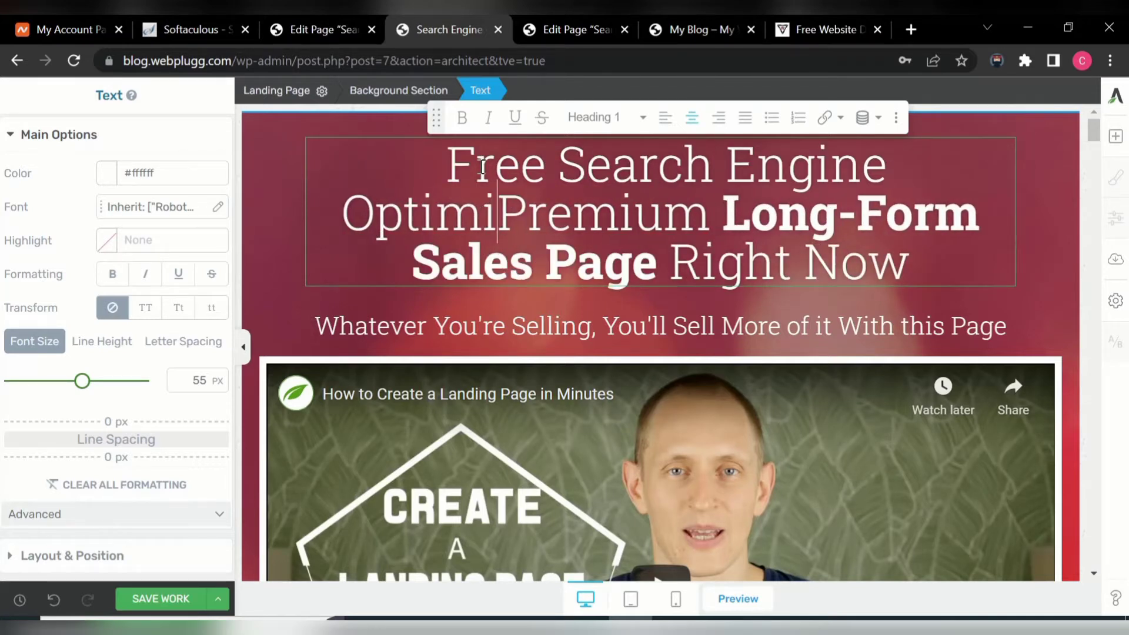
type("zati")
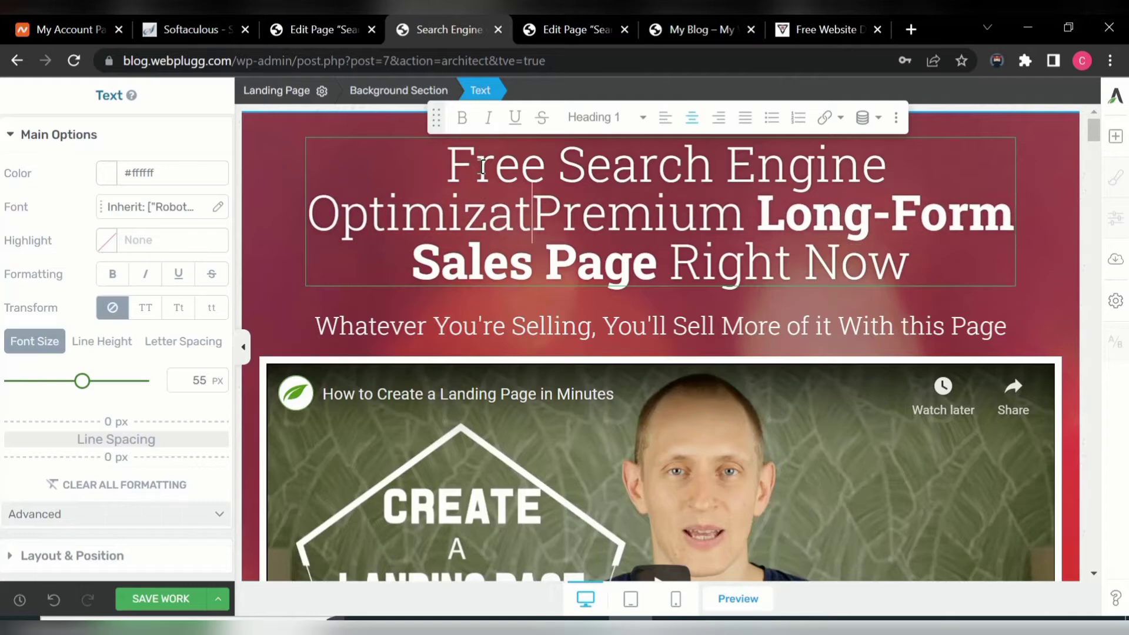
type("on ")
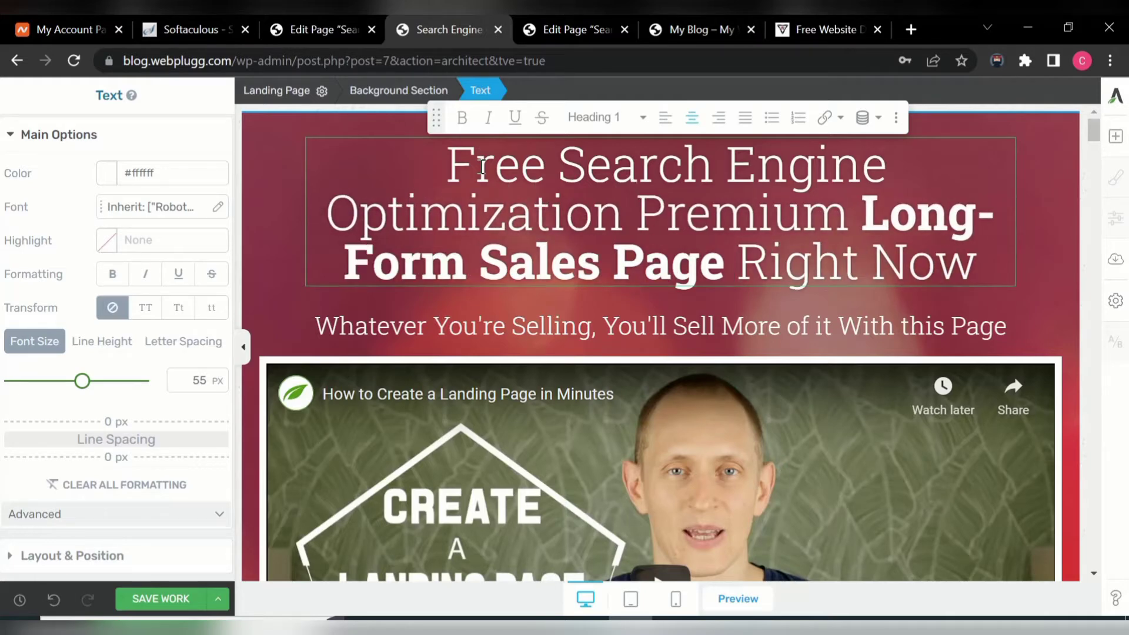
type("Tr")
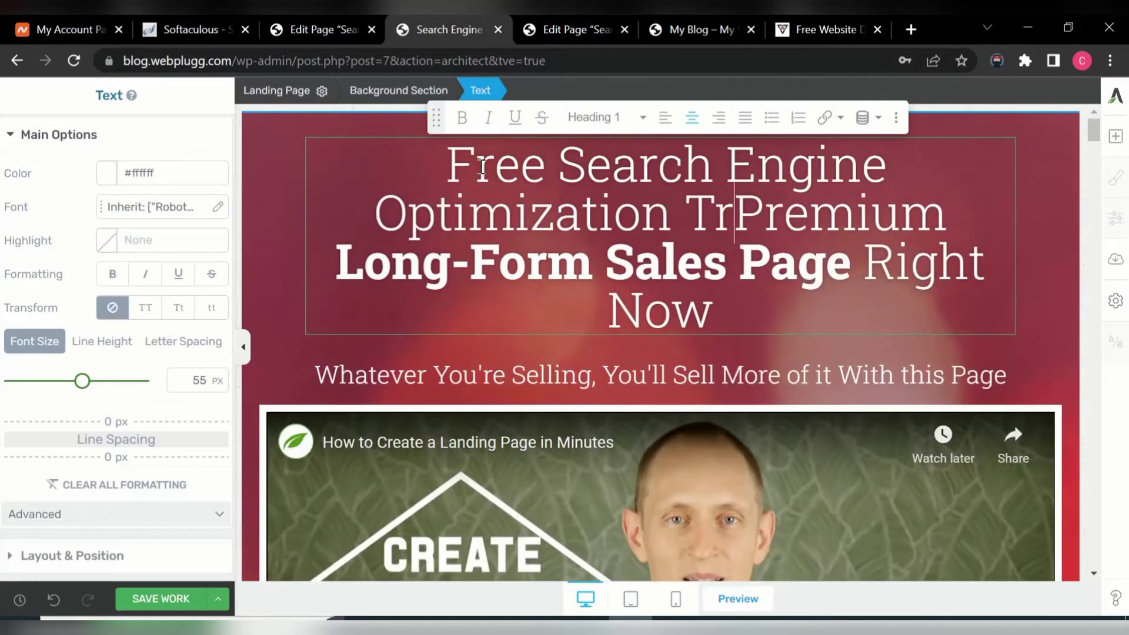
type("ainin")
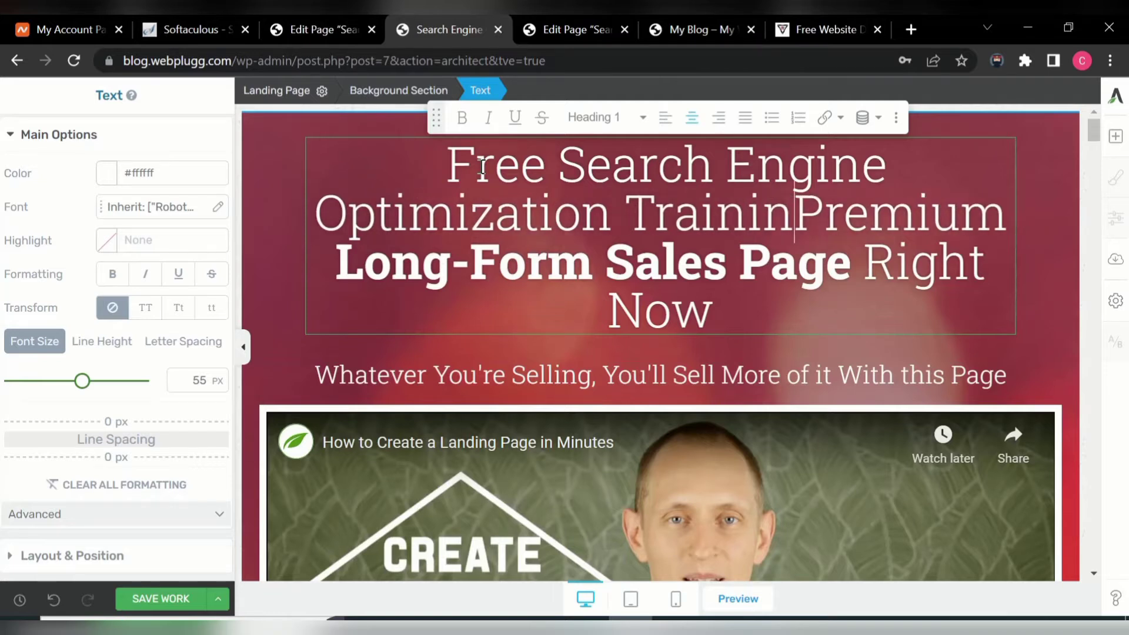
type("g")
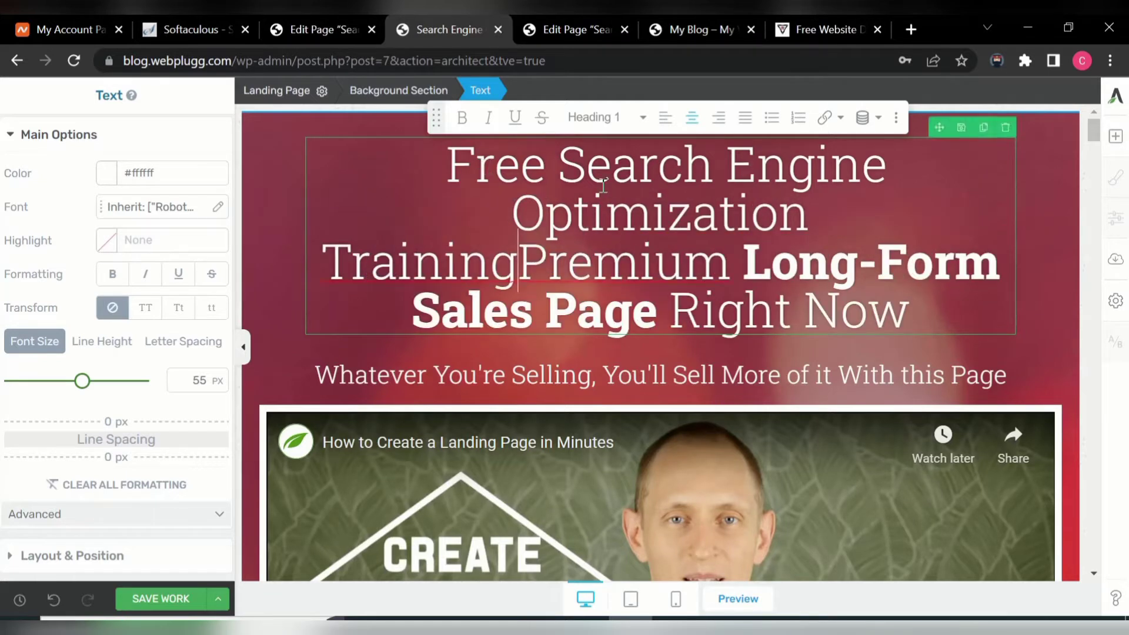
left_click(739, 274)
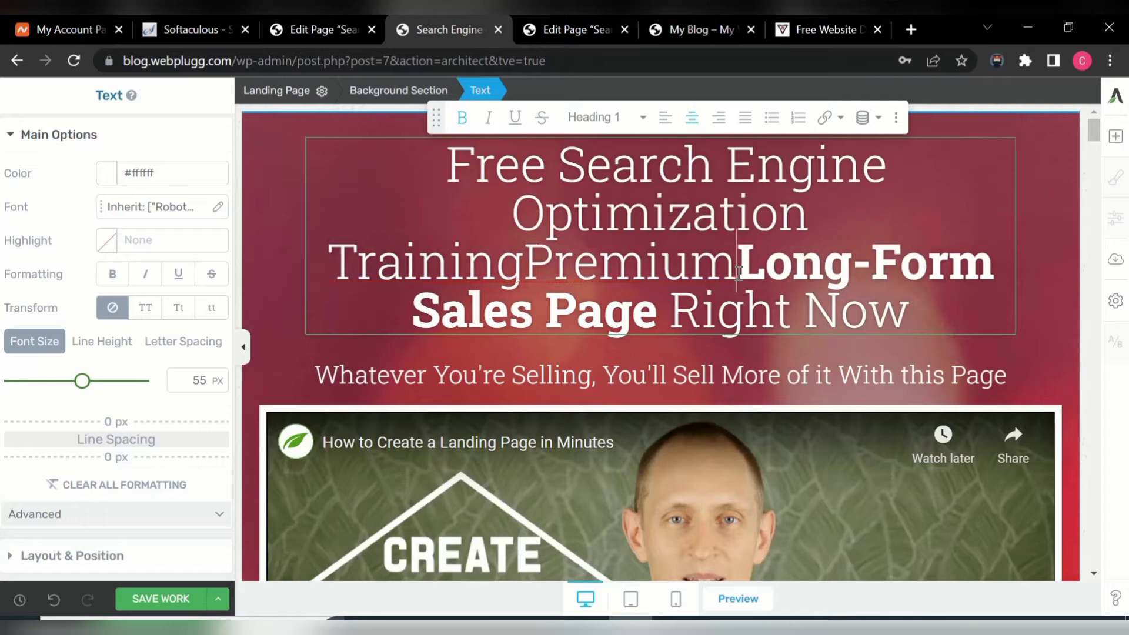
key("BackSpace")
key("BackSpace")
key("BackSpace")
key("BackSpace")
key("BackSpace")
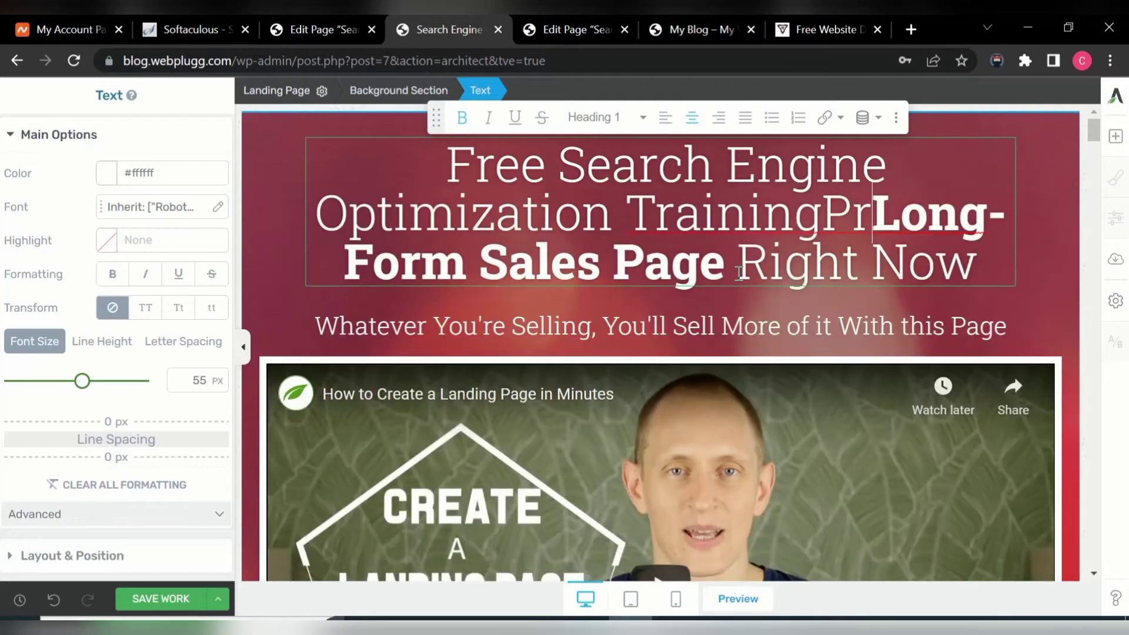
key("BackSpace")
key("BackSpace")
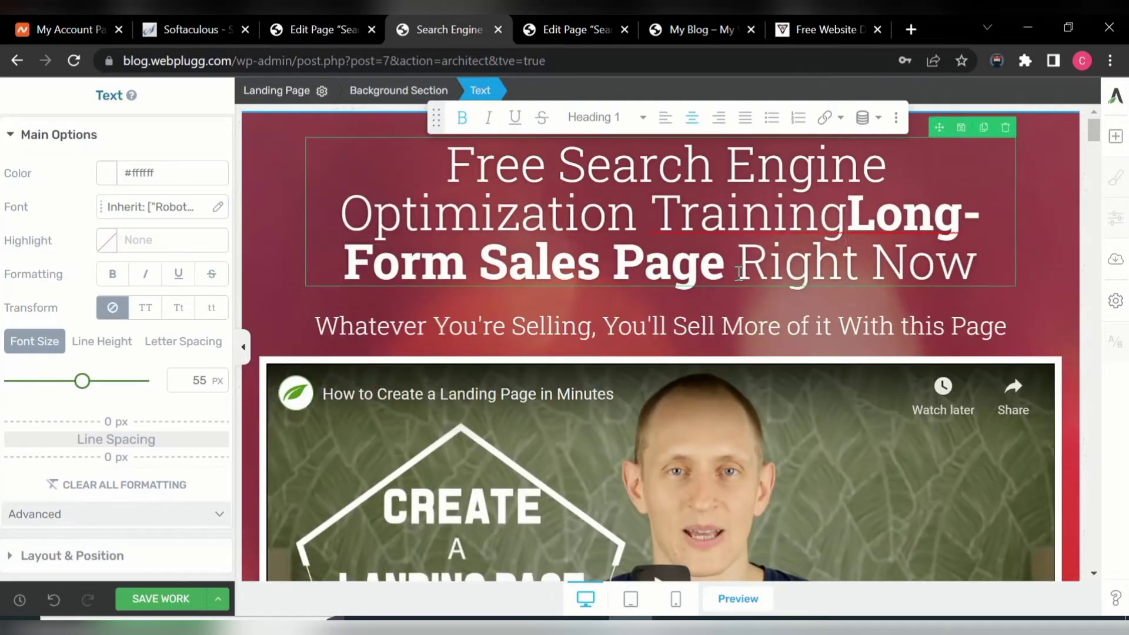
- Type 'Rank Your Website On Google Search Page' into the heading between Sales and Page
left_click(606, 273)
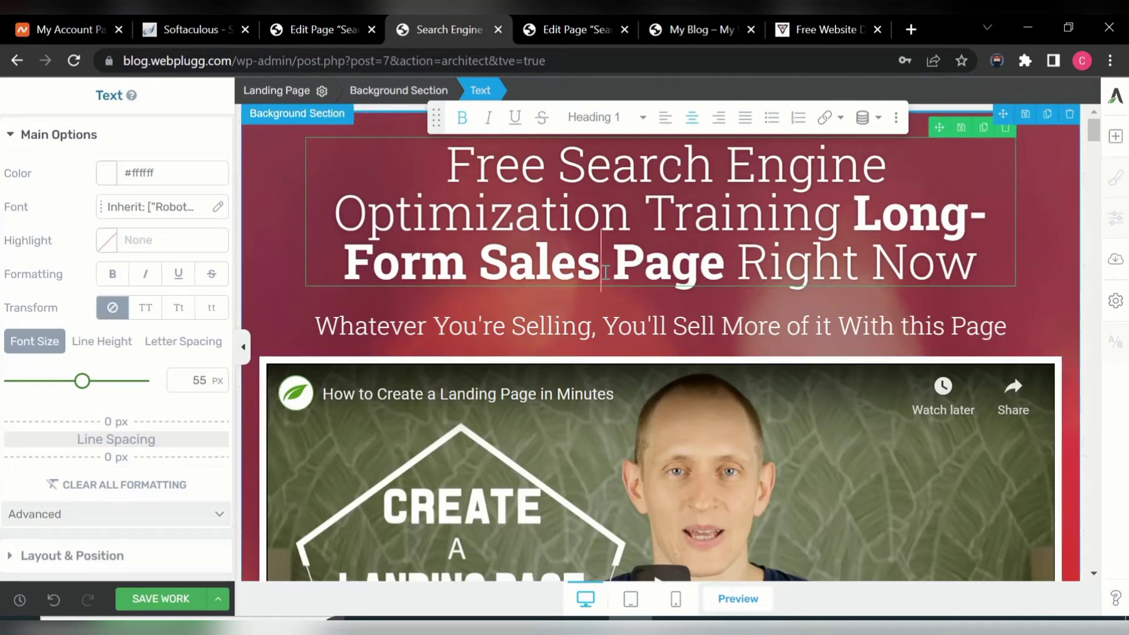
type("Ra")
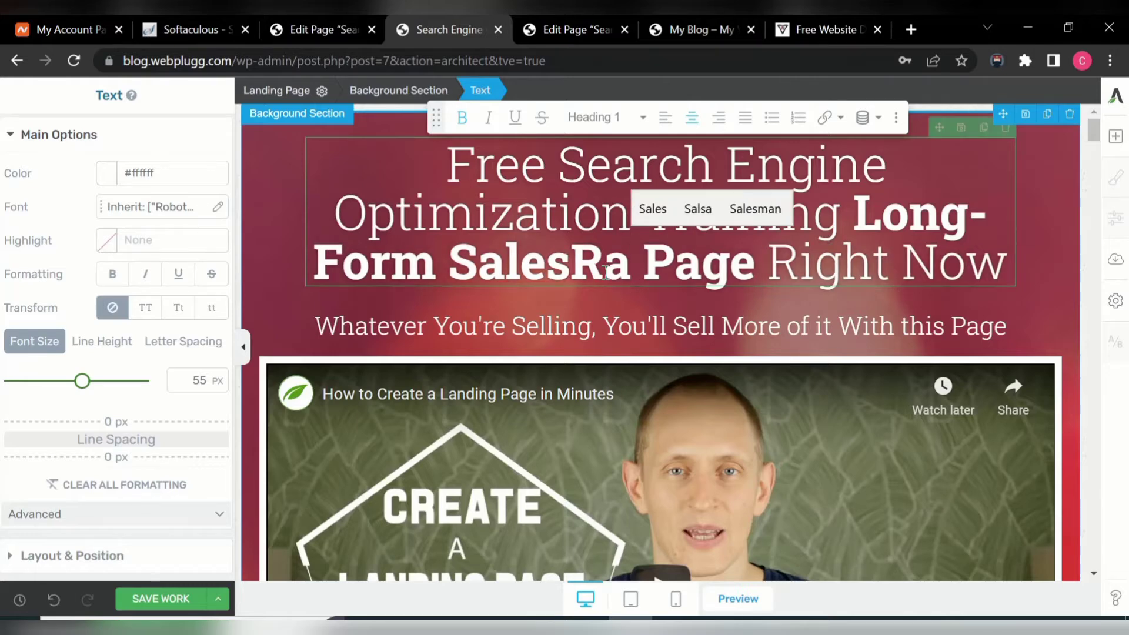
type("nk")
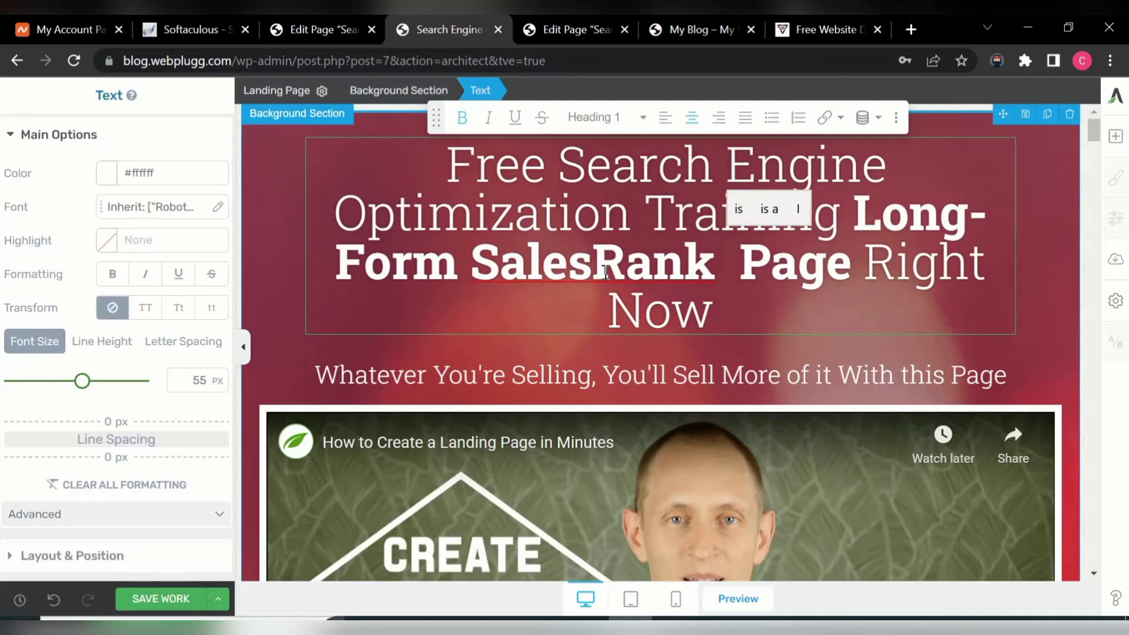
type(" Your ")
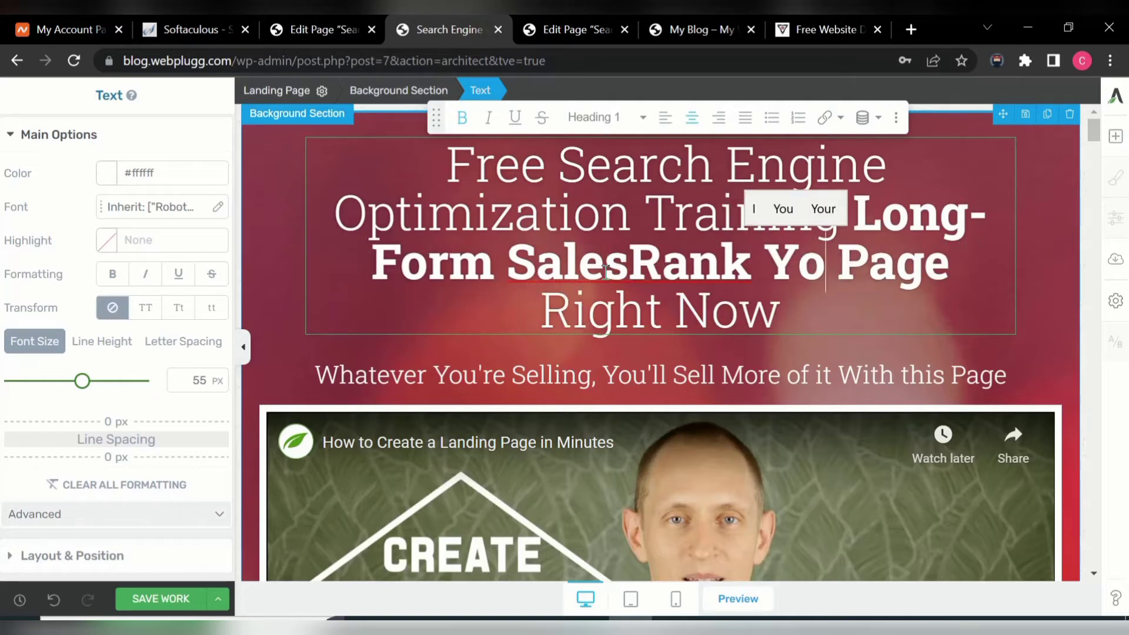
type("We")
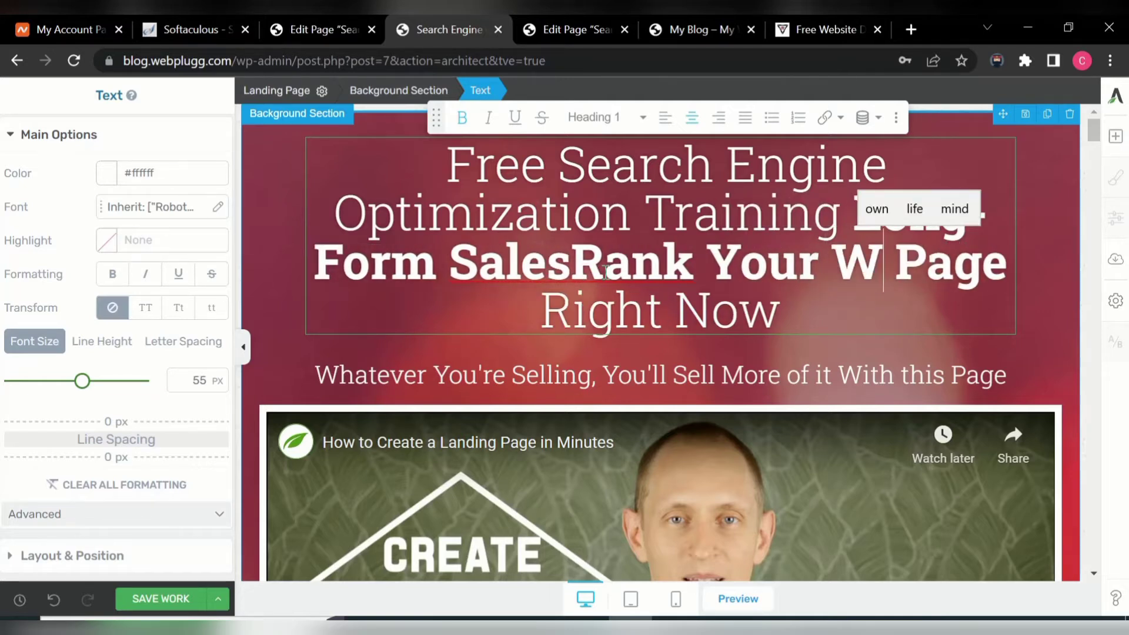
type("bsite")
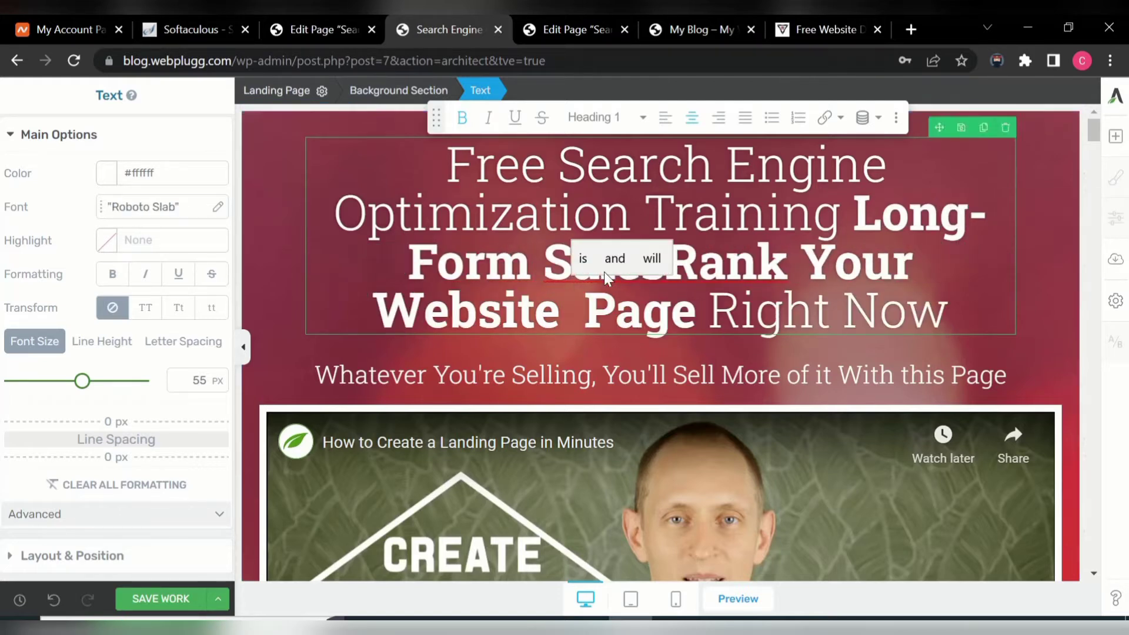
type(" ON")
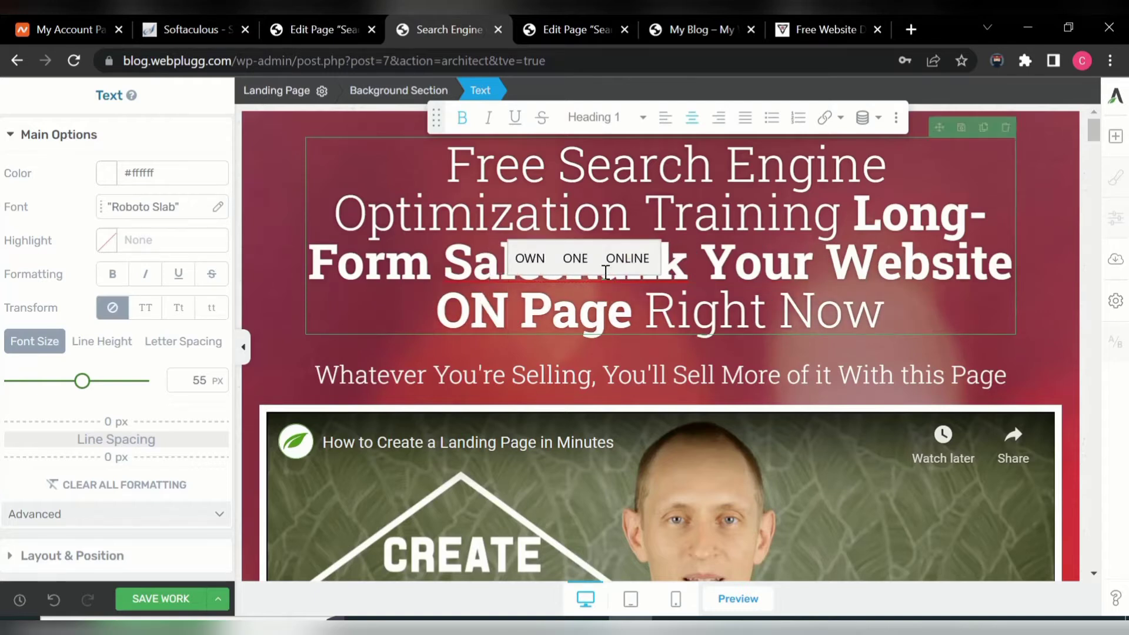
key("BackSpace")
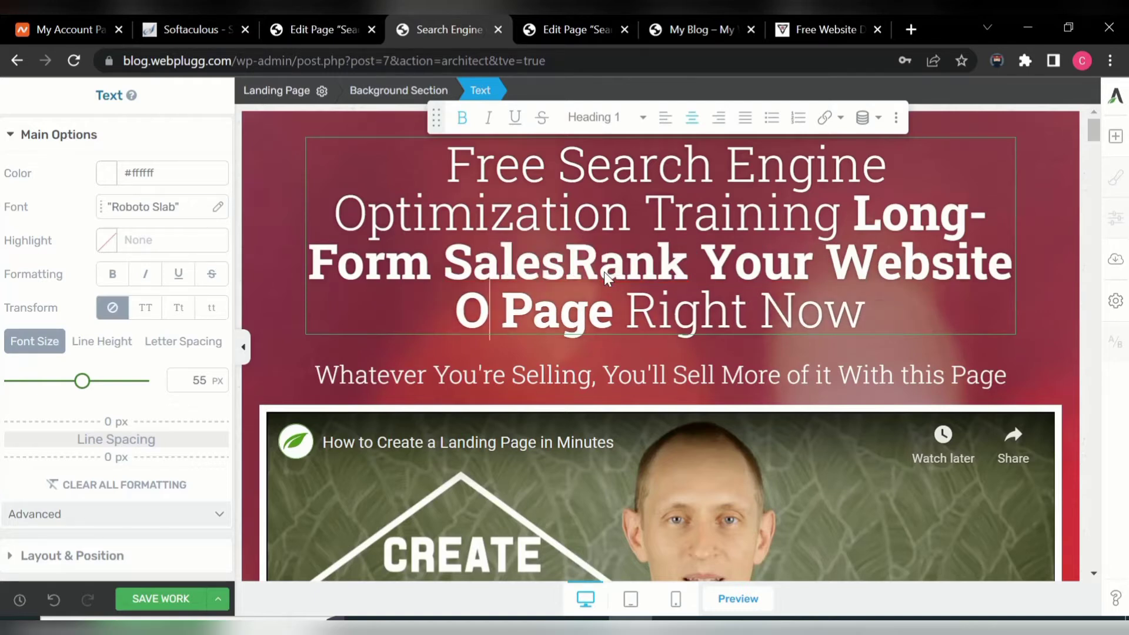
type("n ")
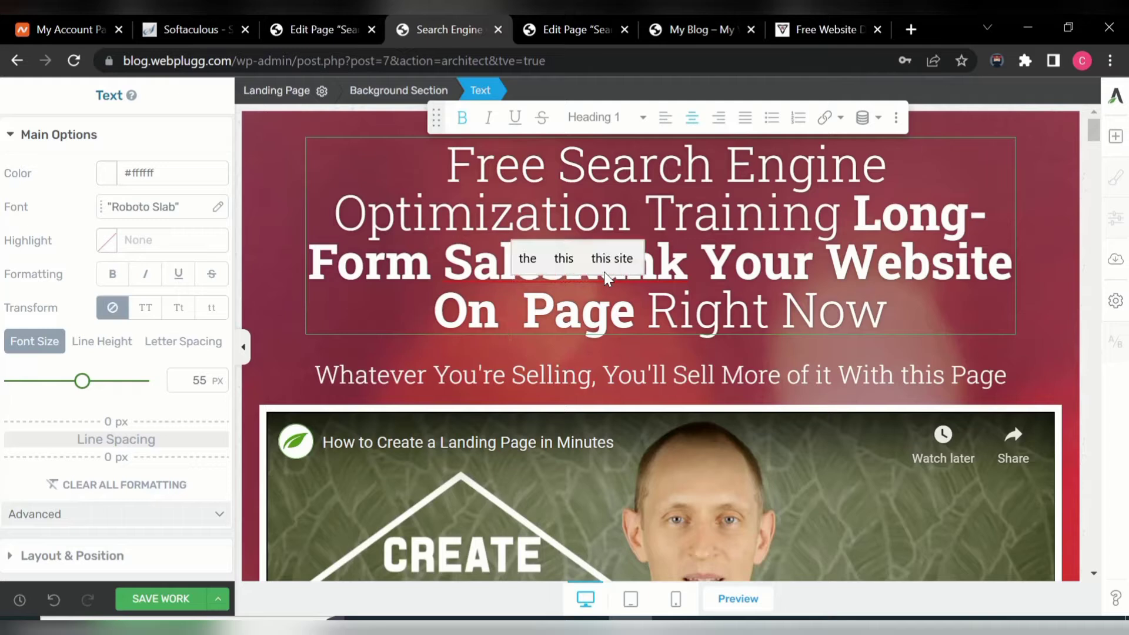
type("The ")
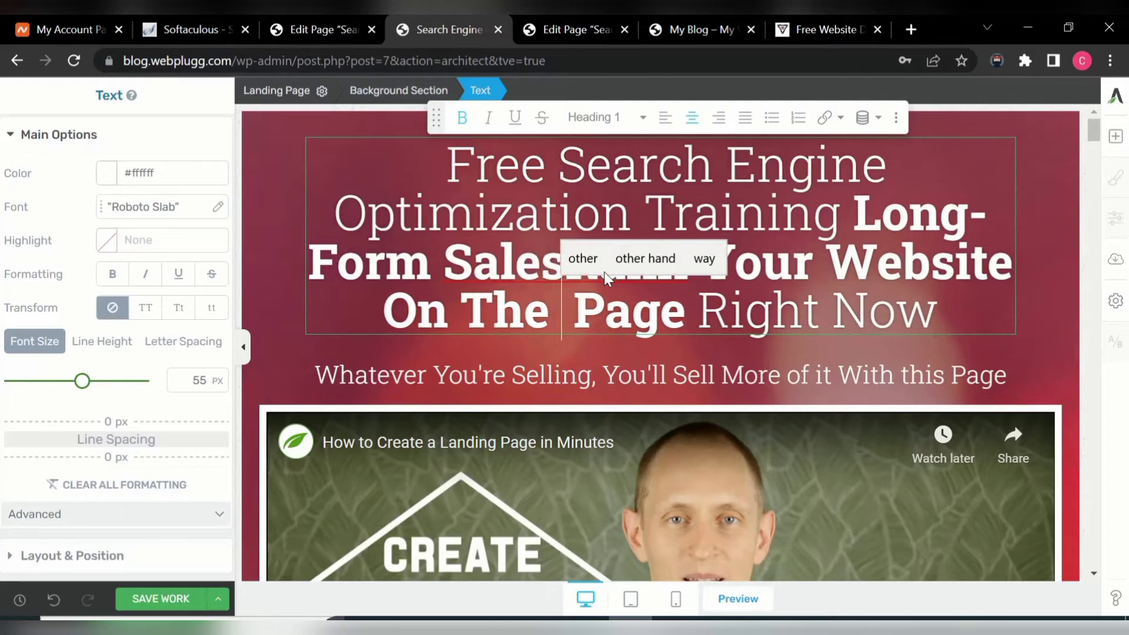
type("F")
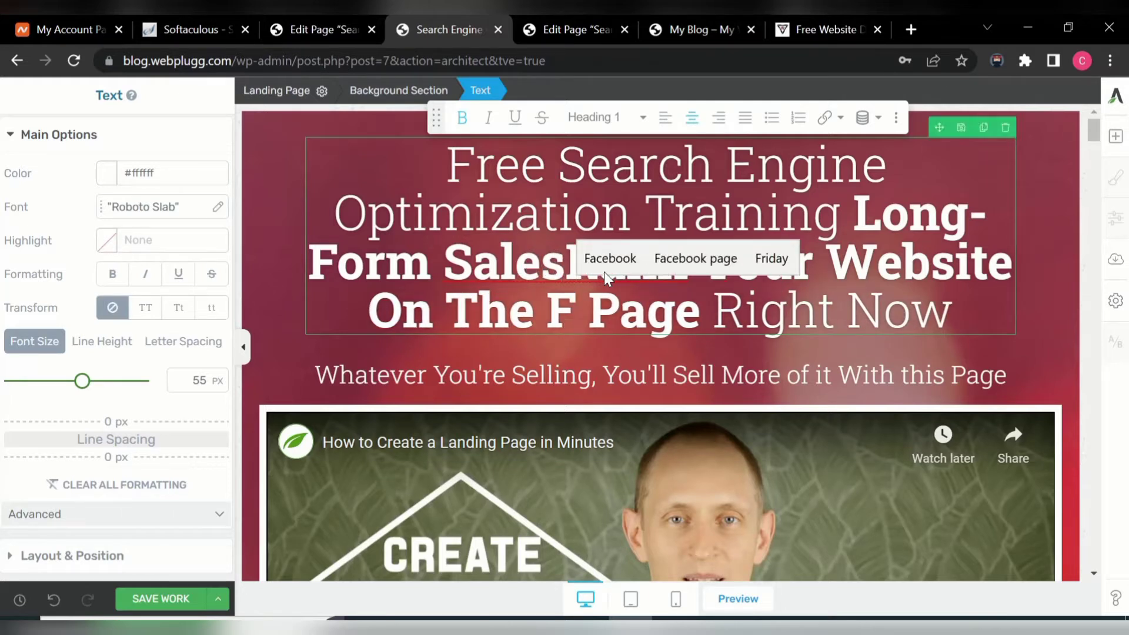
type("ir")
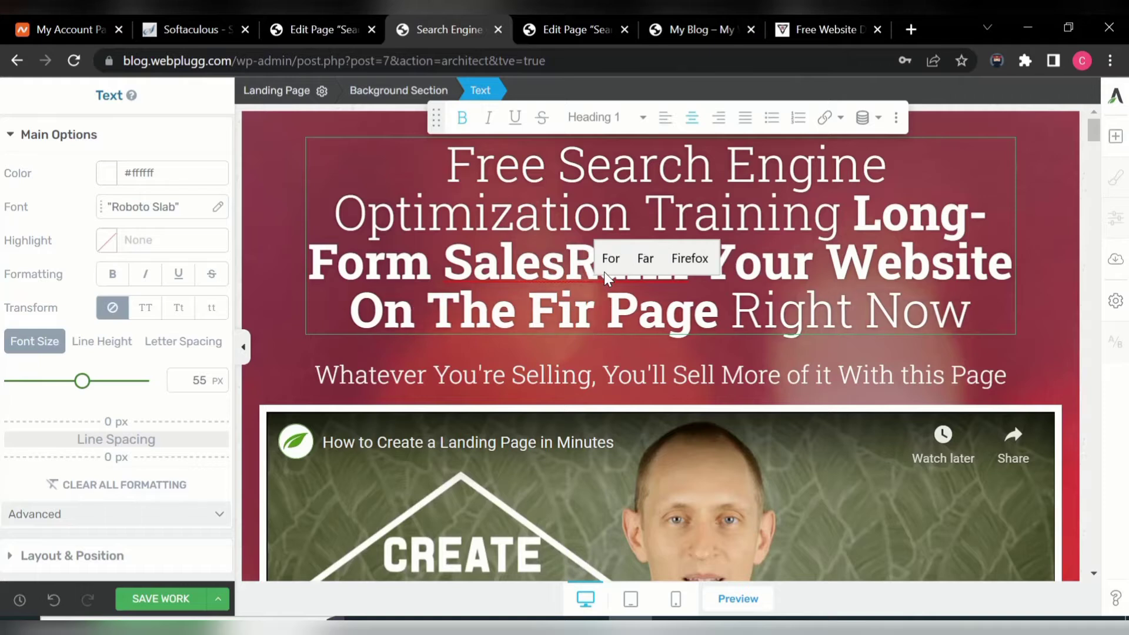
key("BackSpace")
key("BackSpace")
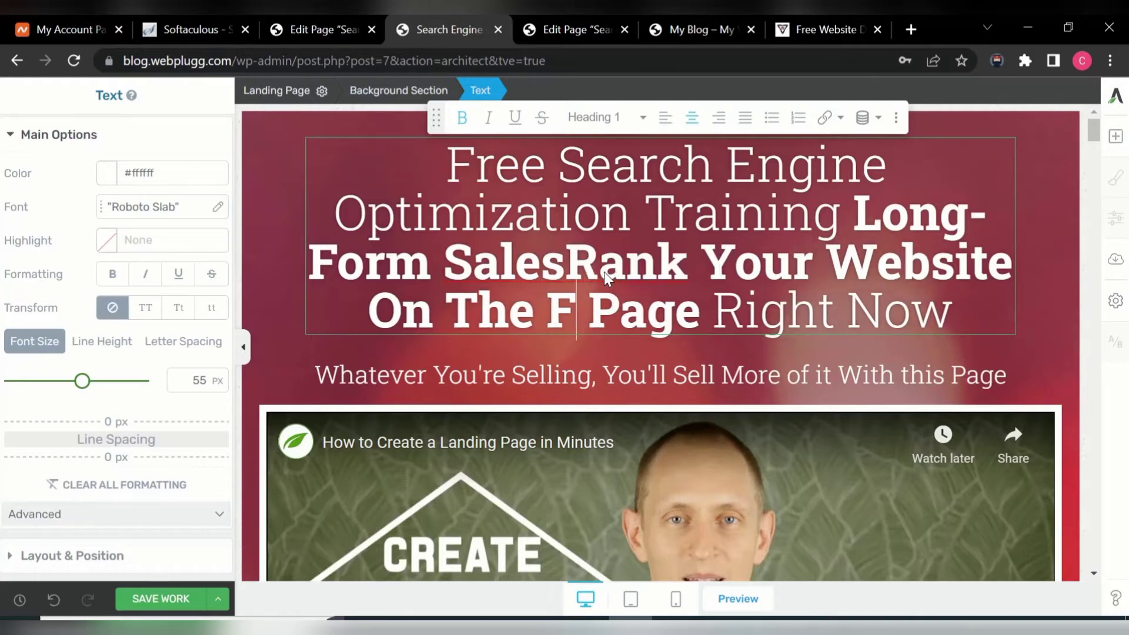
key("BackSpace")
key("BackSpace")
key("BackSpace")
key("BackSpace")
key("BackSpace")
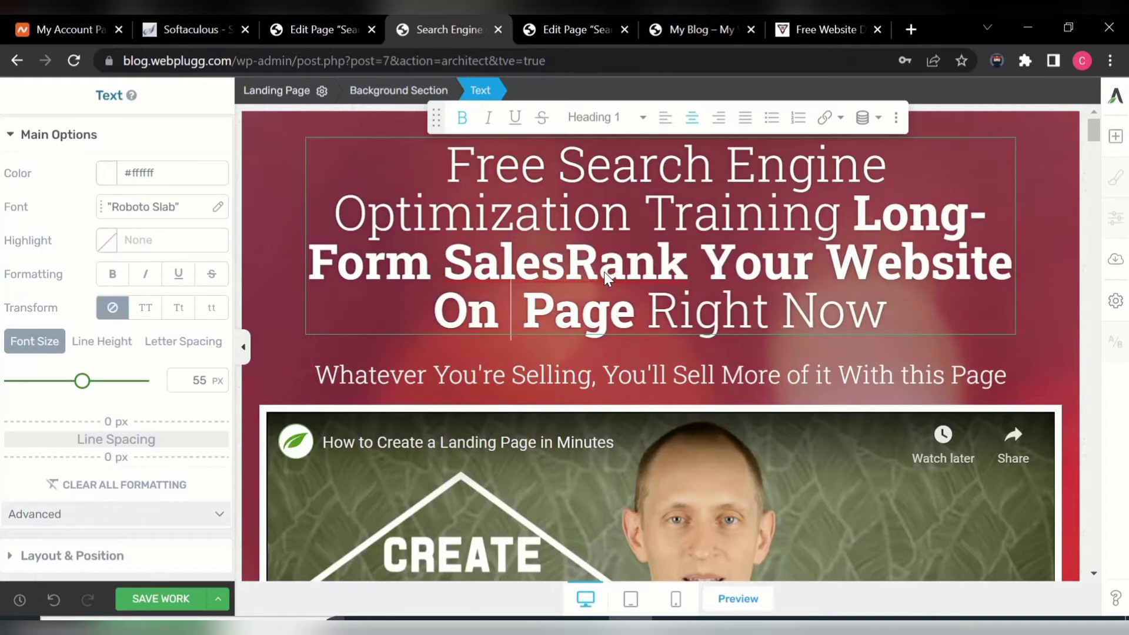
type("Go")
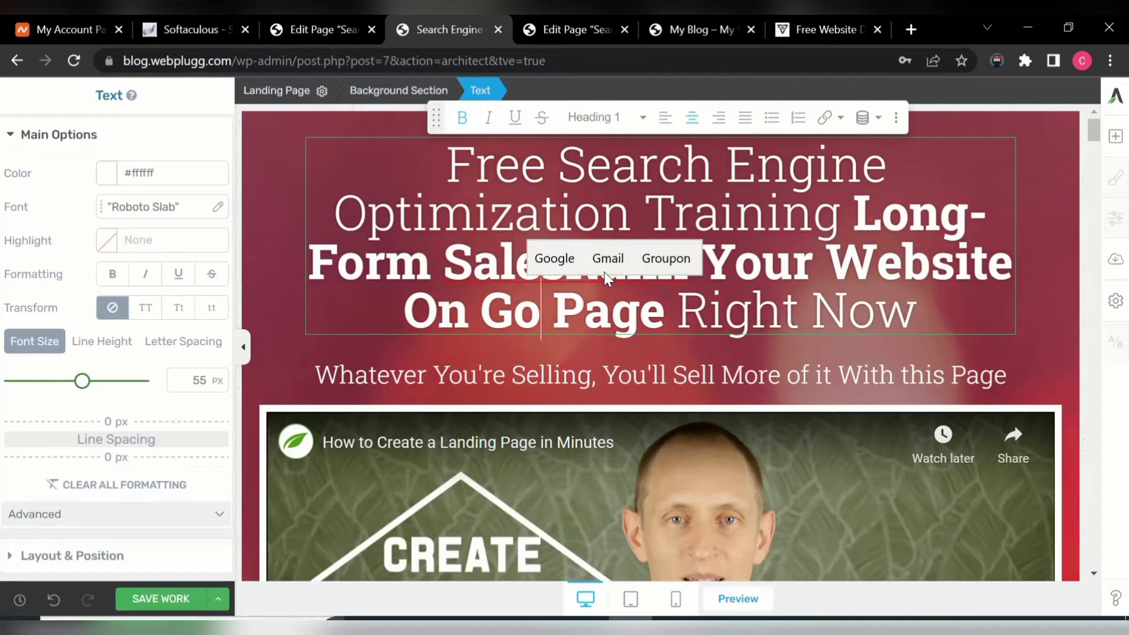
type("ogle")
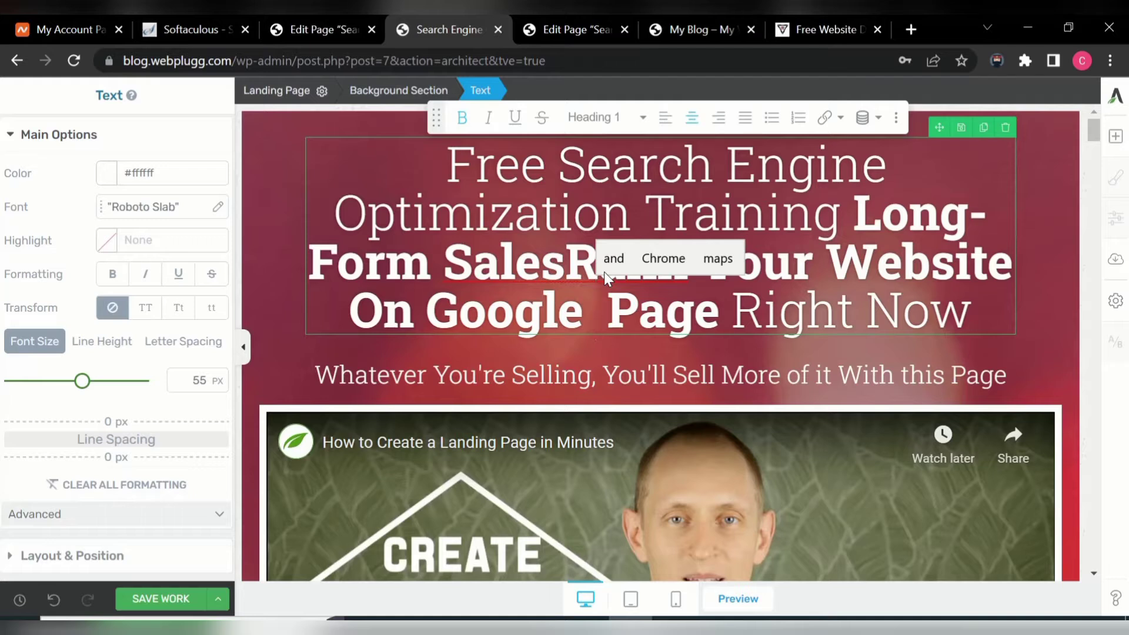
type(" Se")
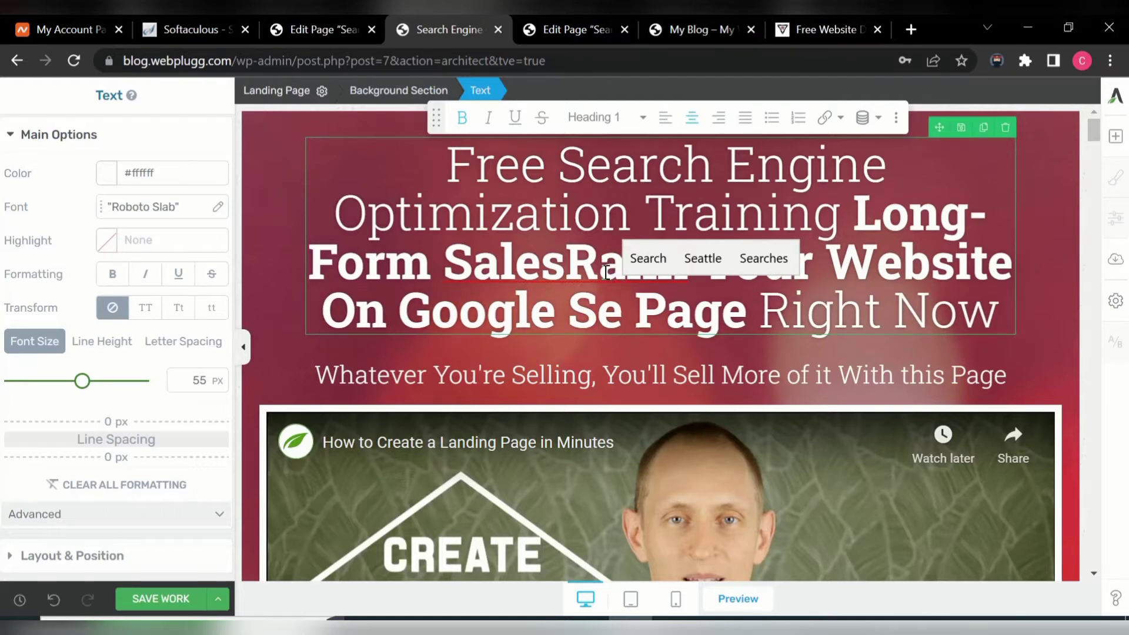
type("a")
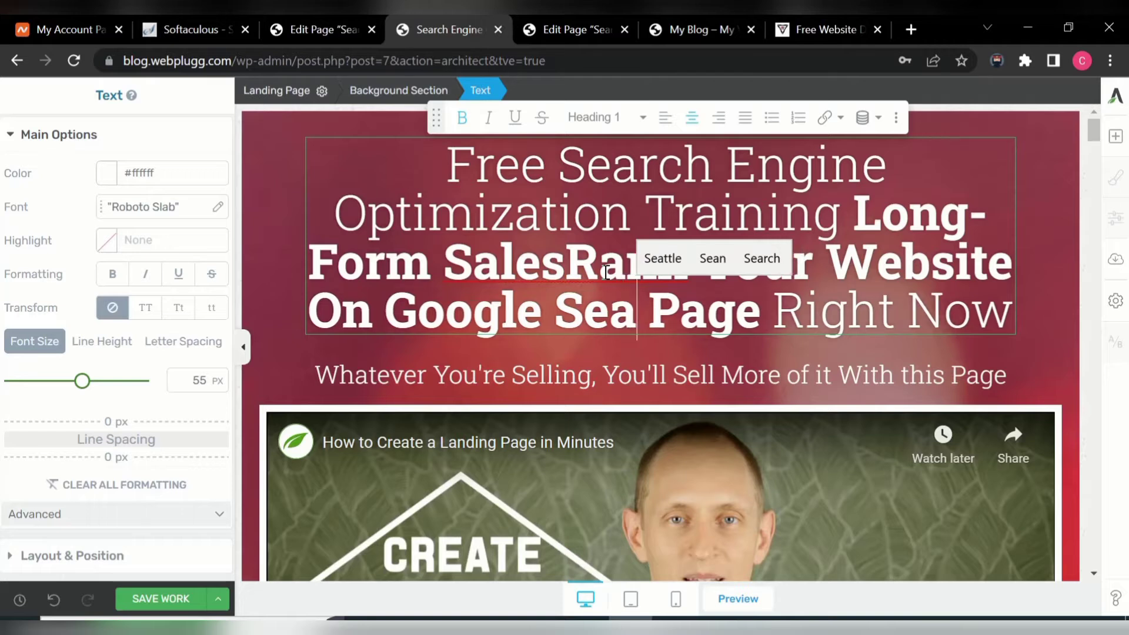
type("rch ")
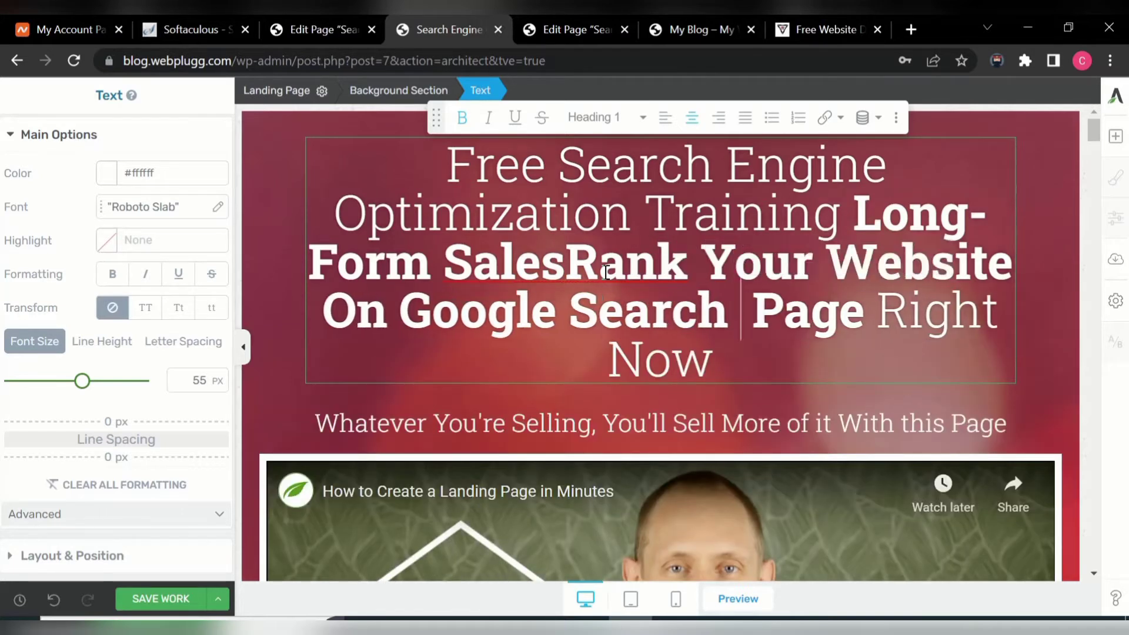
type("P")
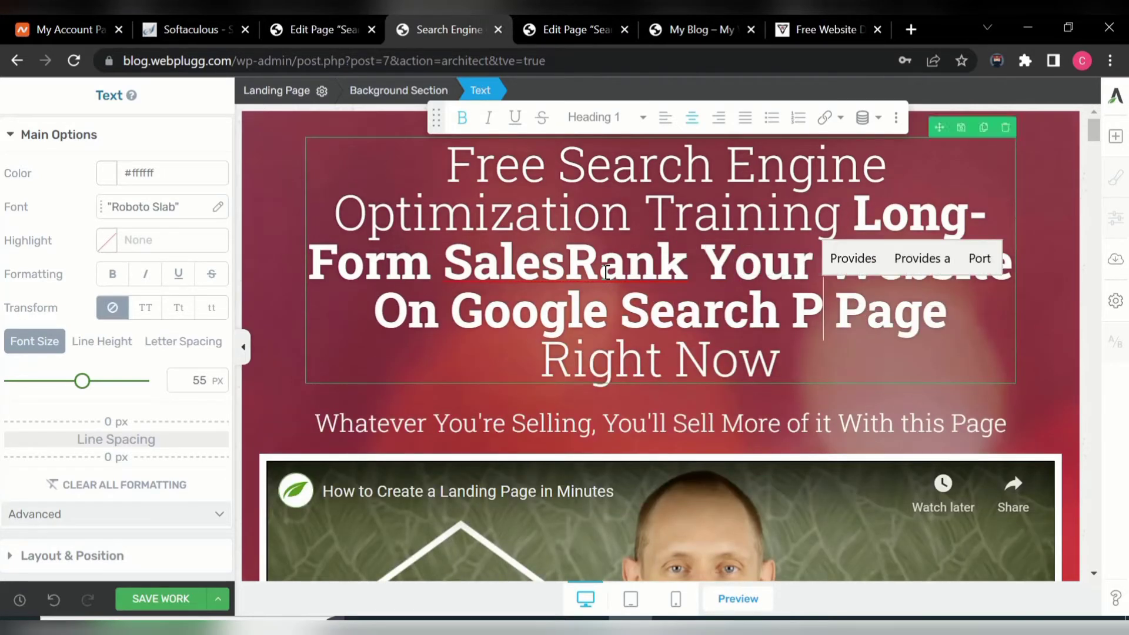
type("age")
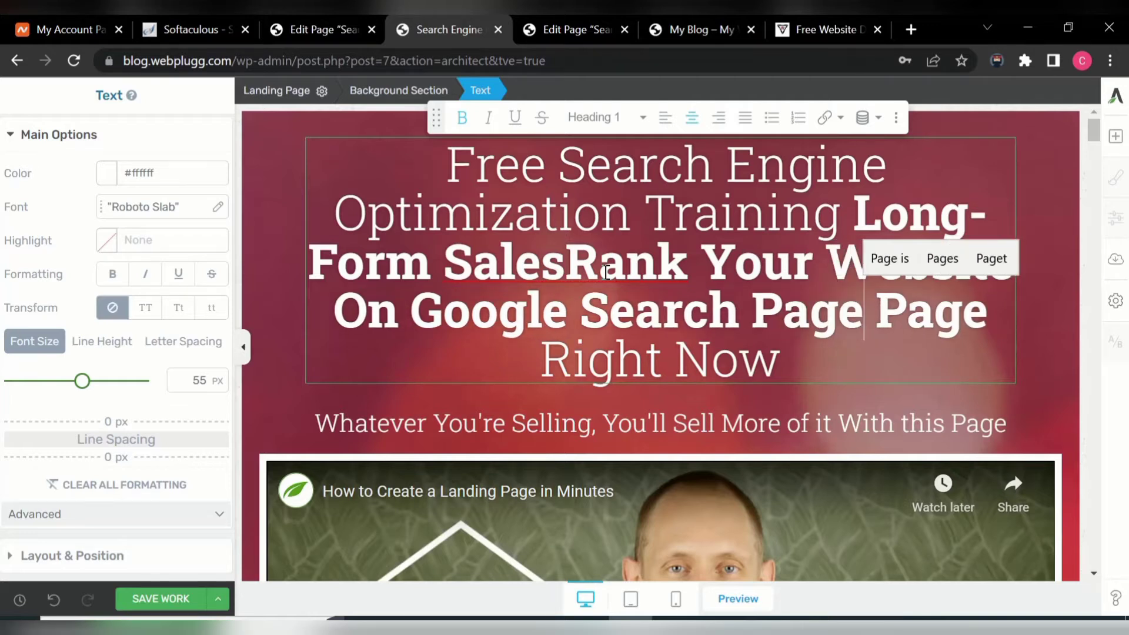
- Delete 'Right Now', the duplicate 'Page' and 'Long-Form Sales' from the heading
left_click(786, 353)
key("BackSpace")
key("BackSpace")
key("BackSpace")
key("BackSpace")
key("BackSpace")
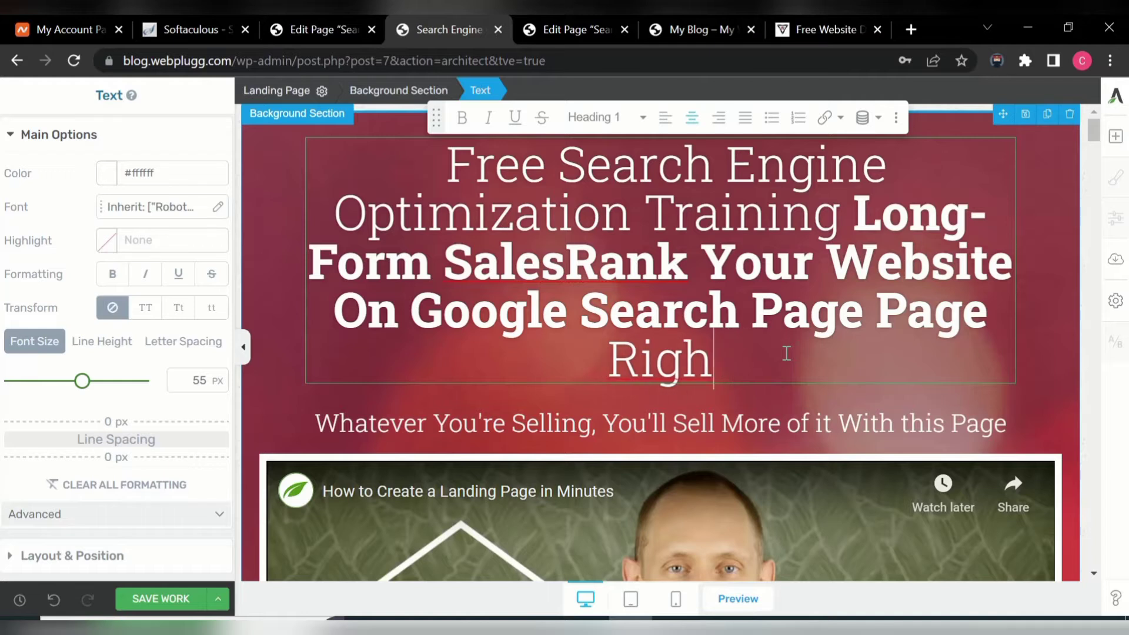
key("BackSpace")
key("BackSpace")
key("BackSpace")
key("BackSpace")
key("BackSpace")
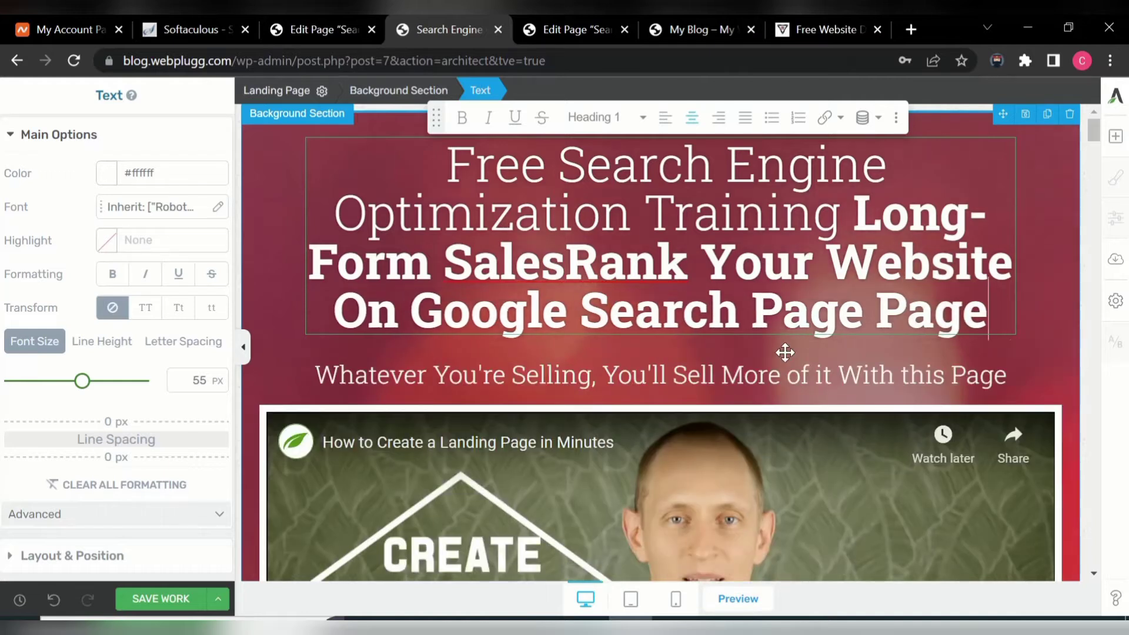
key("BackSpace")
key("BackSpace")
key("BackSpace")
key("BackSpace")
key("BackSpace")
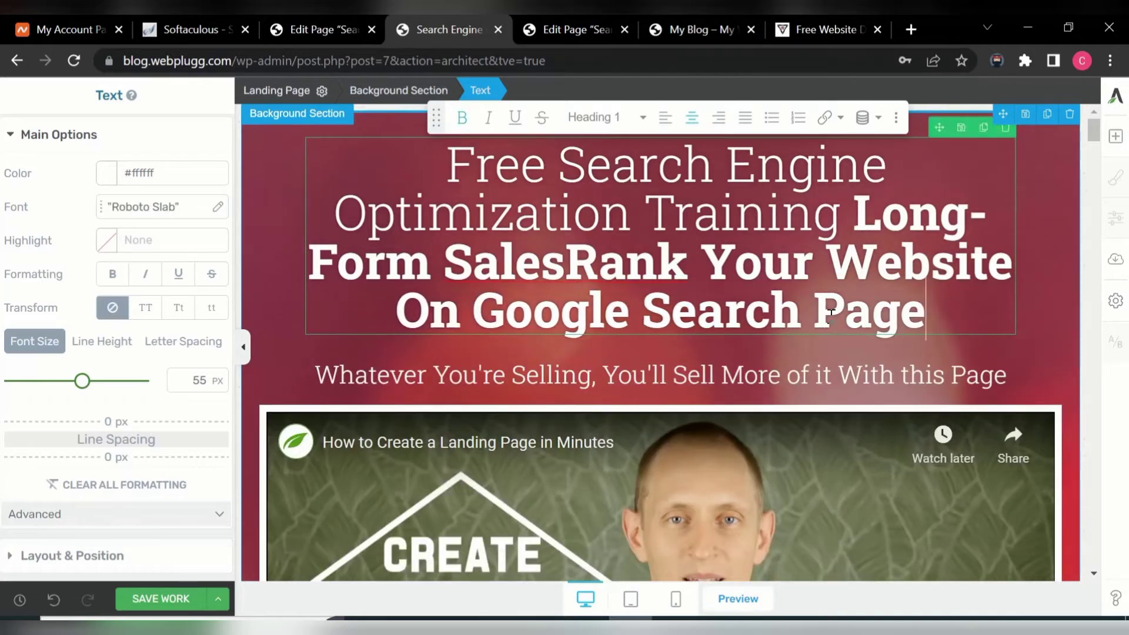
left_click(569, 263)
key("BackSpace")
key("BackSpace")
key("BackSpace")
key("BackSpace")
key("BackSpace")
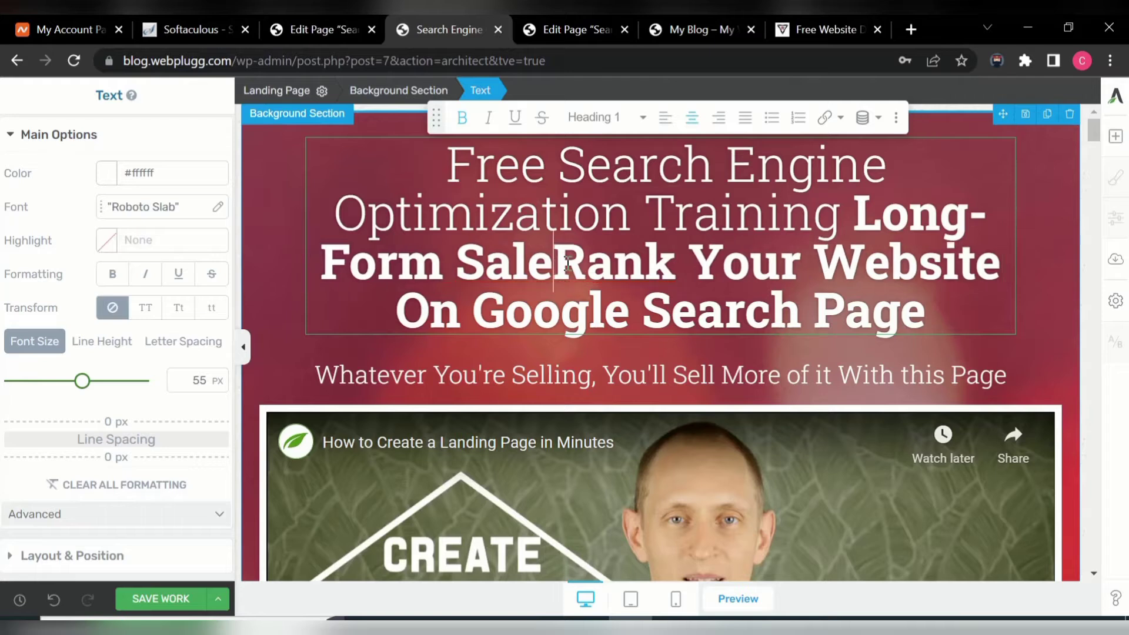
key("BackSpace")
key("BackSpace")
key("BackSpace")
key("BackSpace")
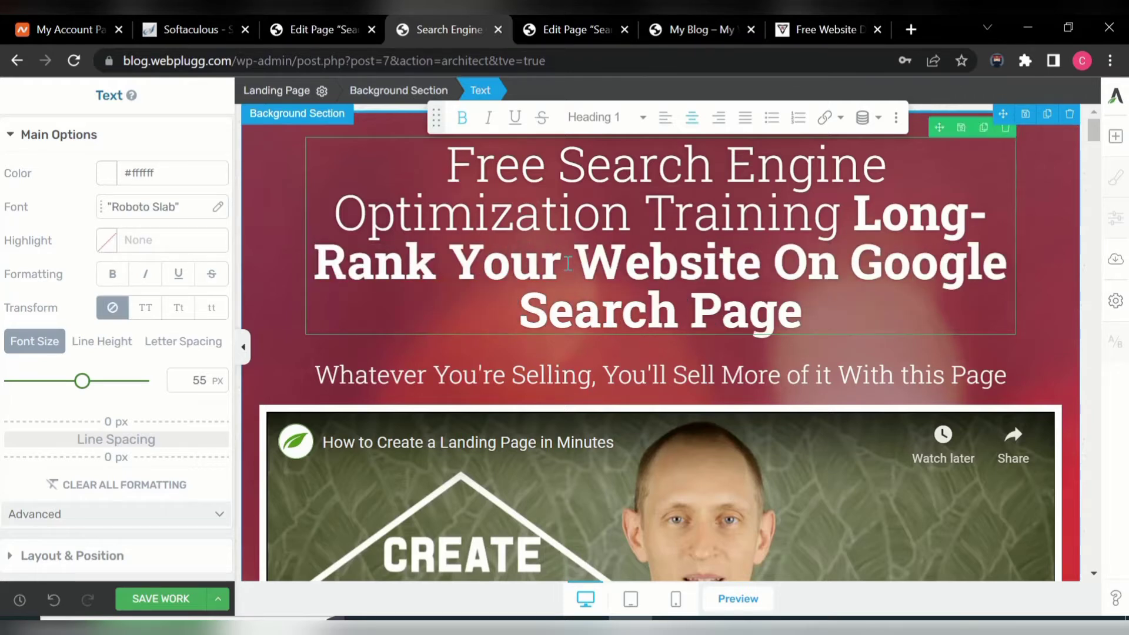
key("BackSpace")
key("BackSpace")
key("BackSpace")
key("BackSpace")
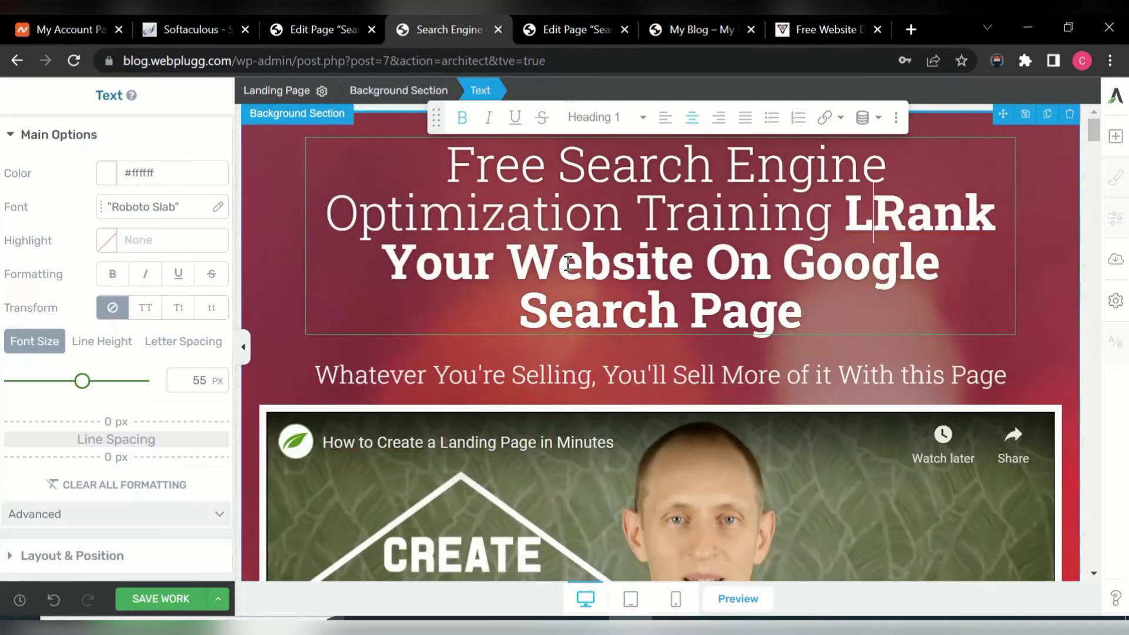
key("BackSpace")
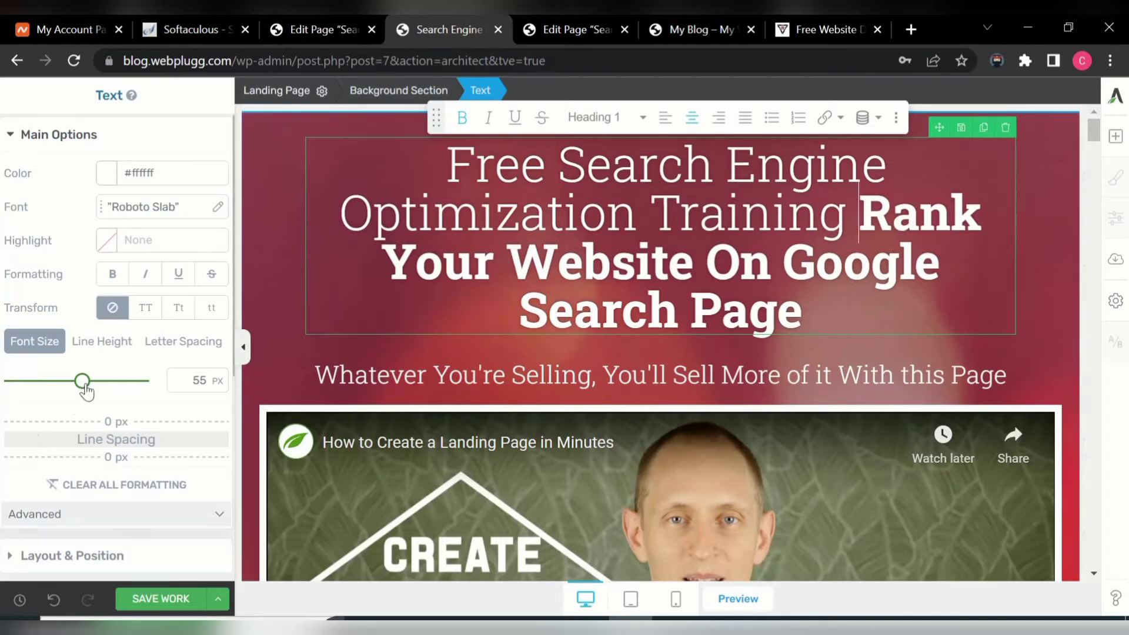
- Insert a hyphen before 'Rank' and shrink the heading font to 38 px
left_click_drag(87, 391, 67, 392)
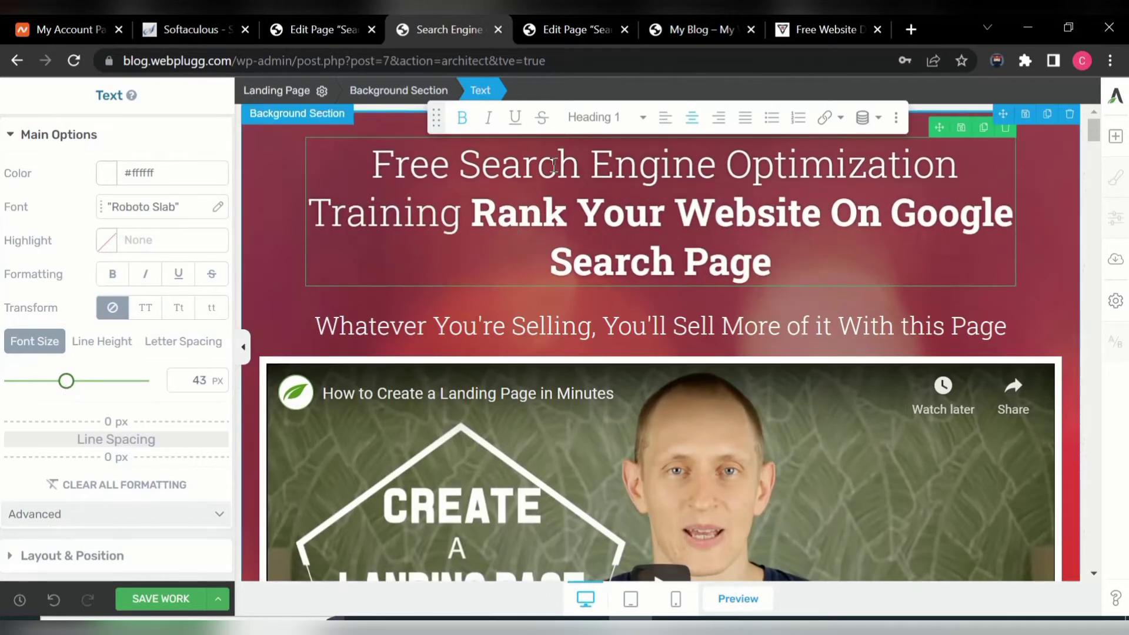
left_click(464, 215)
left_click(481, 215)
type("-")
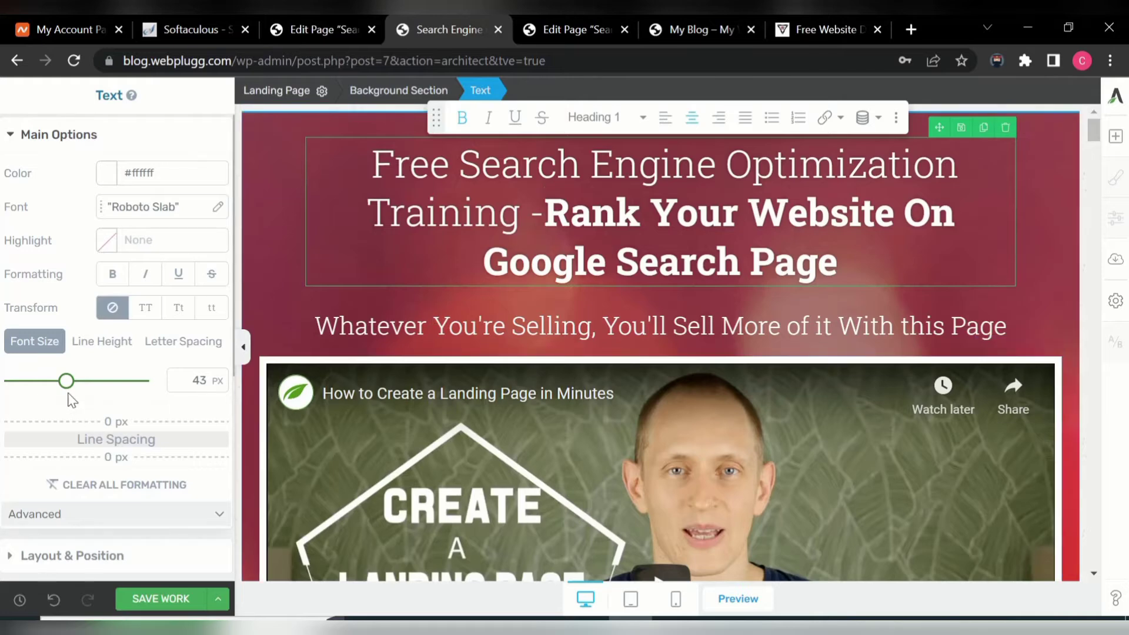
left_click_drag(64, 383, 62, 385)
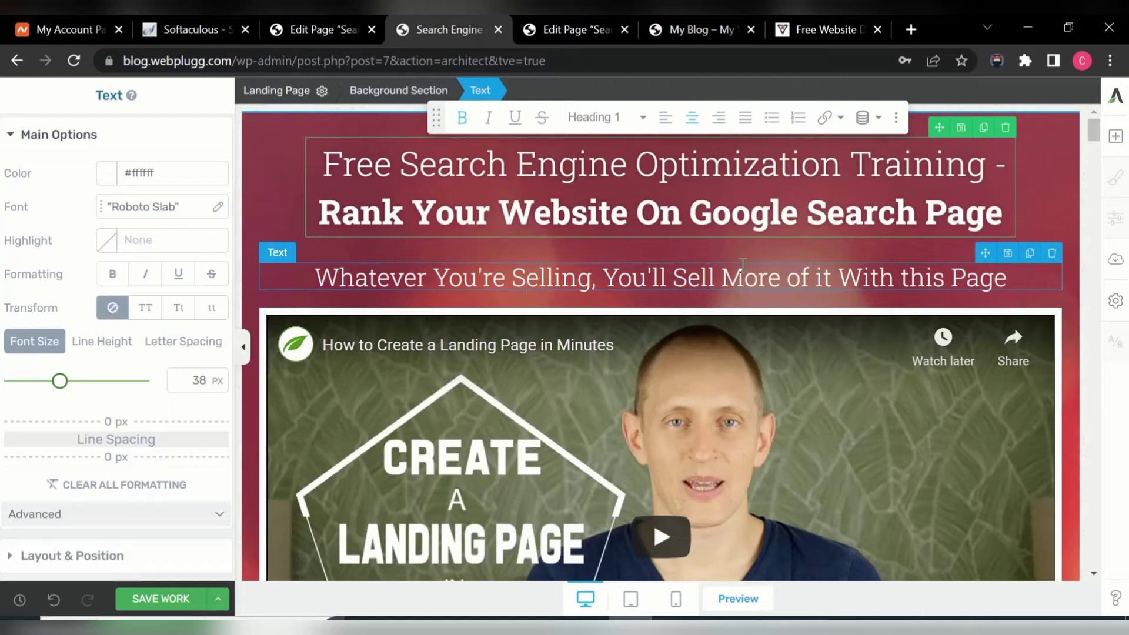
- Replace 'Page' with 'optimization' at the end of the subtitle and set it to 20 px
left_click(1019, 282)
key("BackSpace")
key("BackSpace")
key("BackSpace")
key("BackSpace")
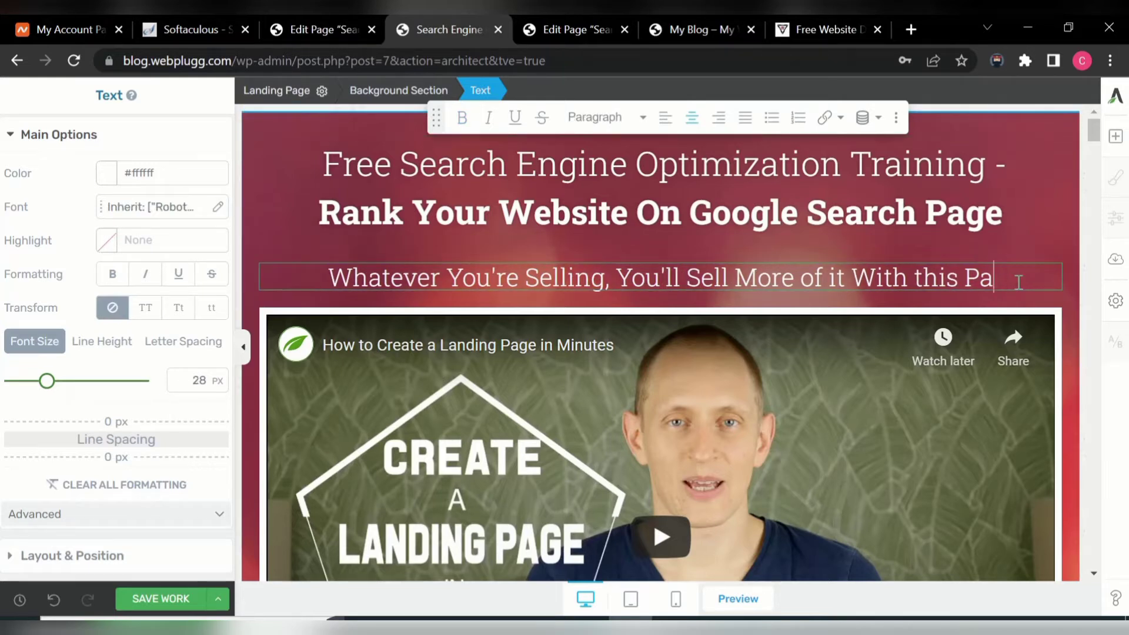
type("o")
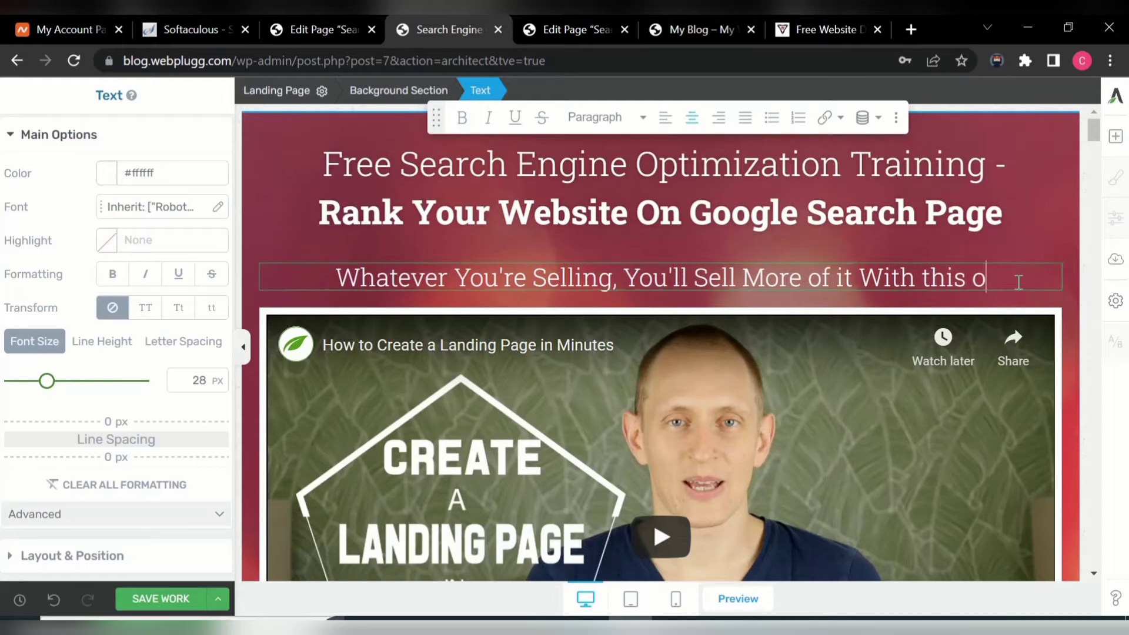
type("pit")
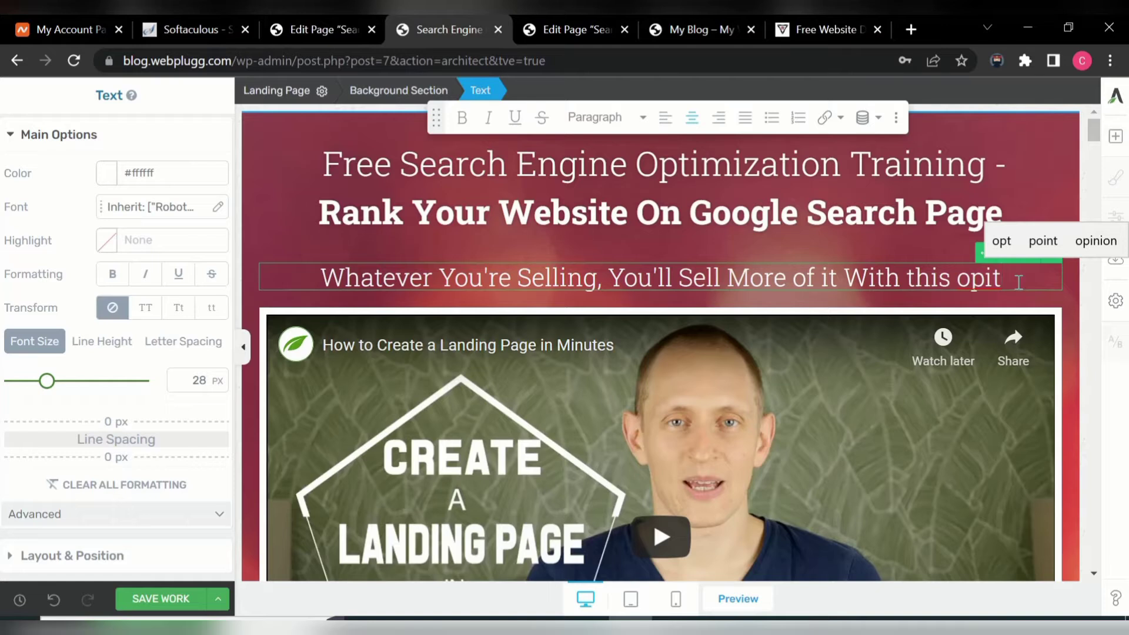
key("BackSpace")
key("BackSpace")
type("ti")
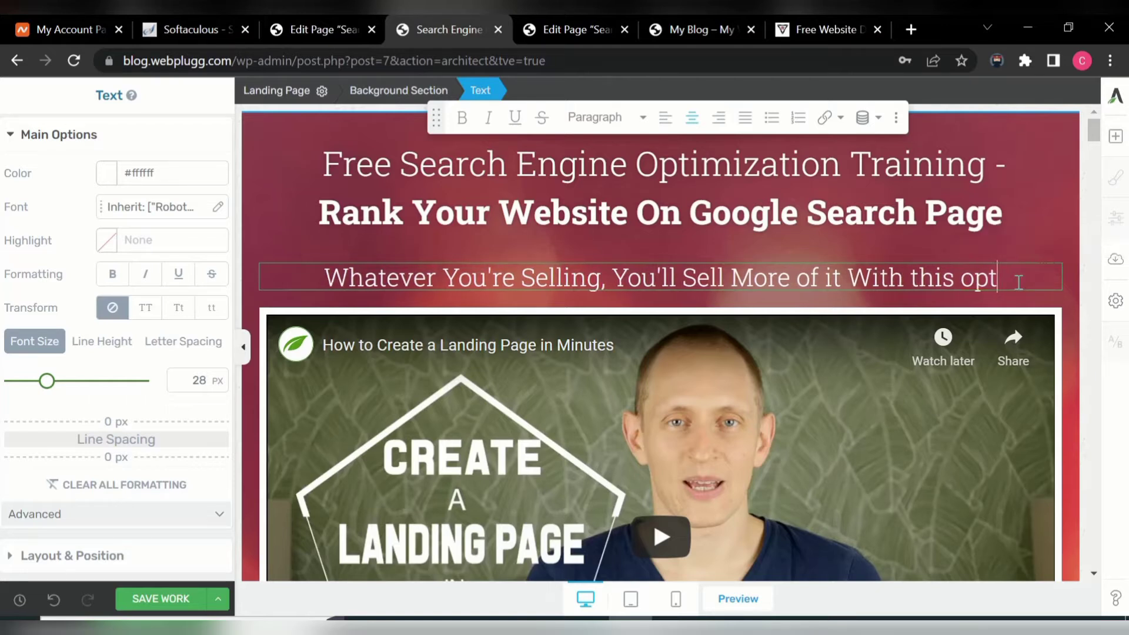
type("mi")
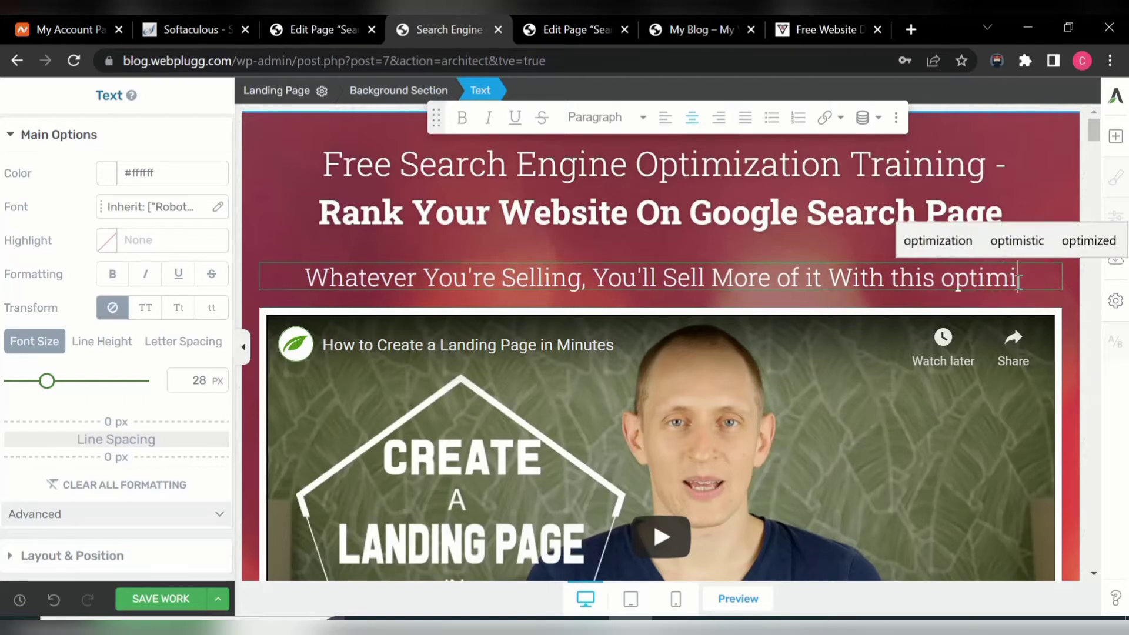
type("z")
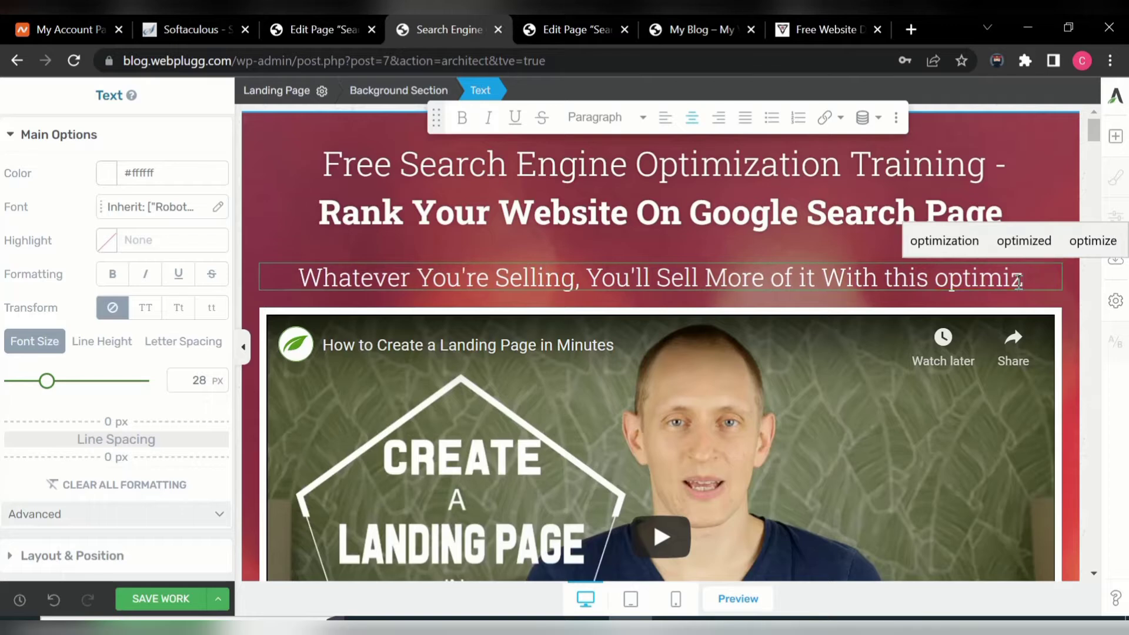
type("ation")
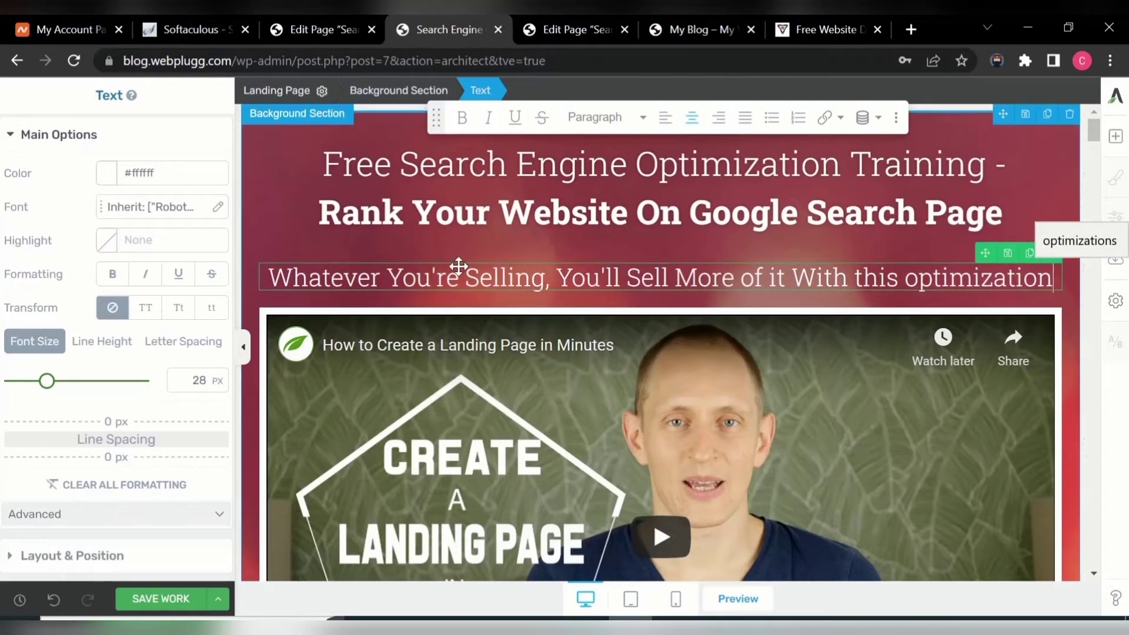
left_click_drag(47, 382, 38, 385)
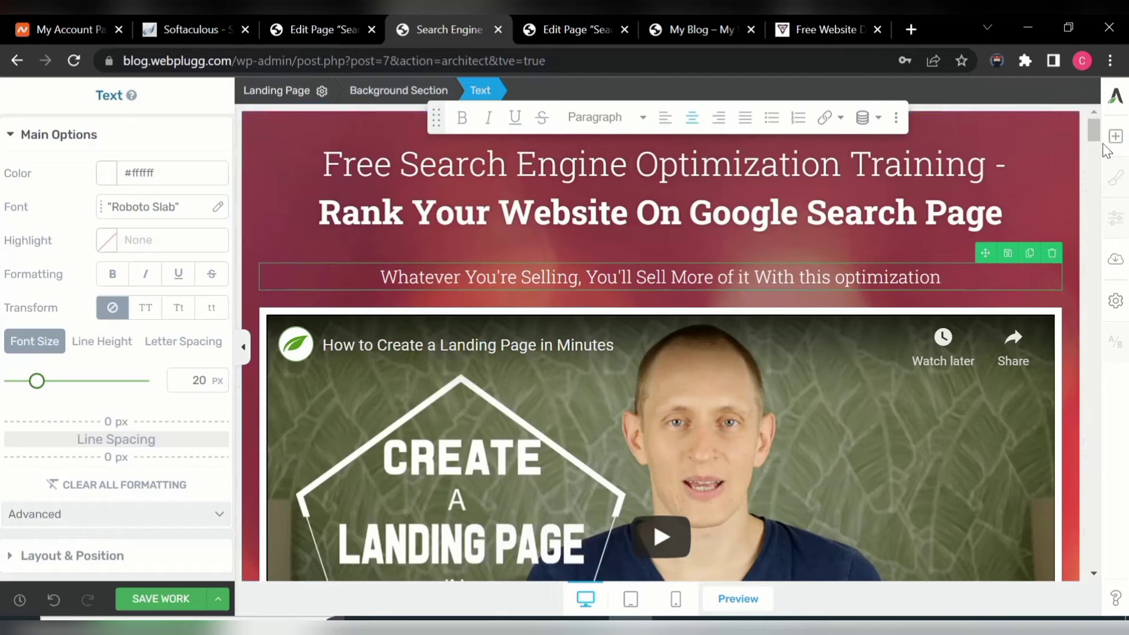
left_click_drag(1096, 132, 1094, 139)
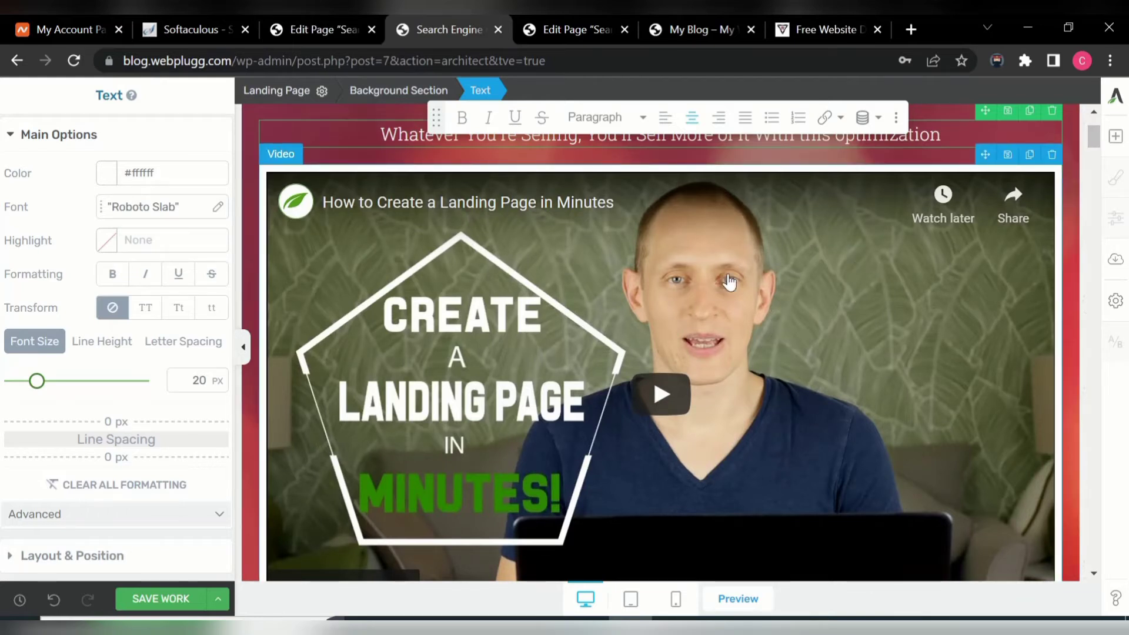
- Go to youtube.com in a new tab and search for 'webplugg media'
left_click(912, 29)
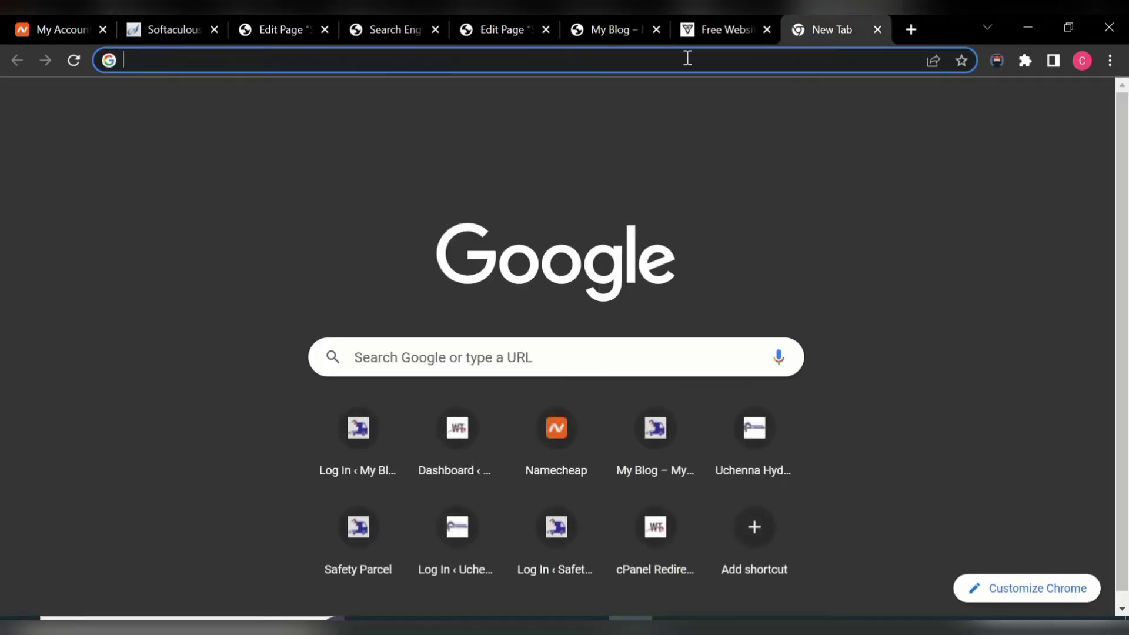
type("you")
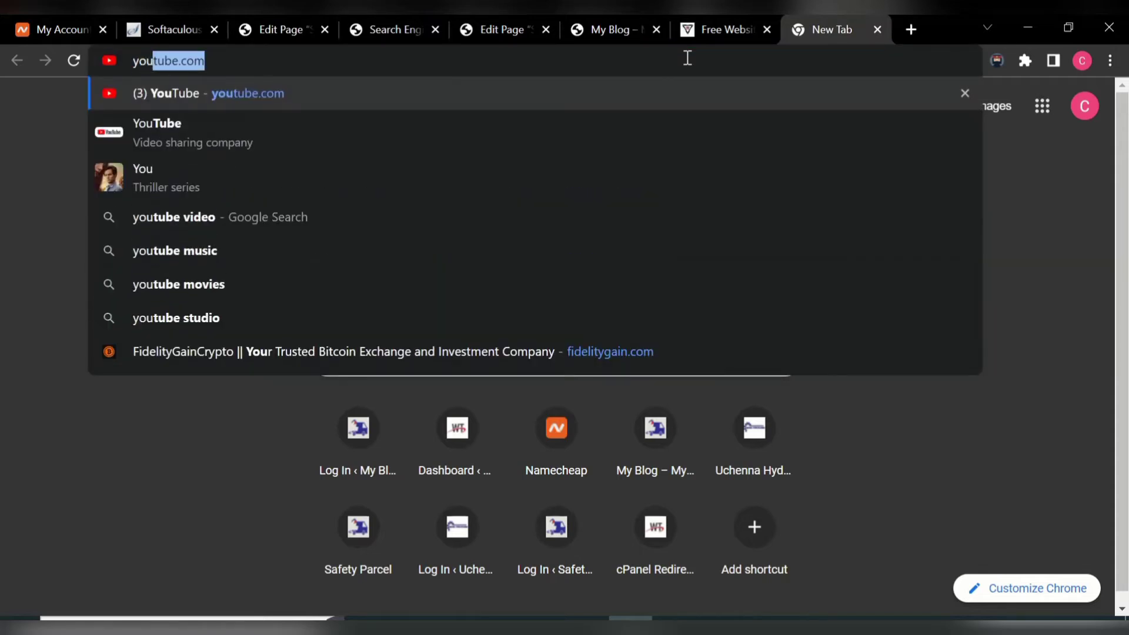
key("Return")
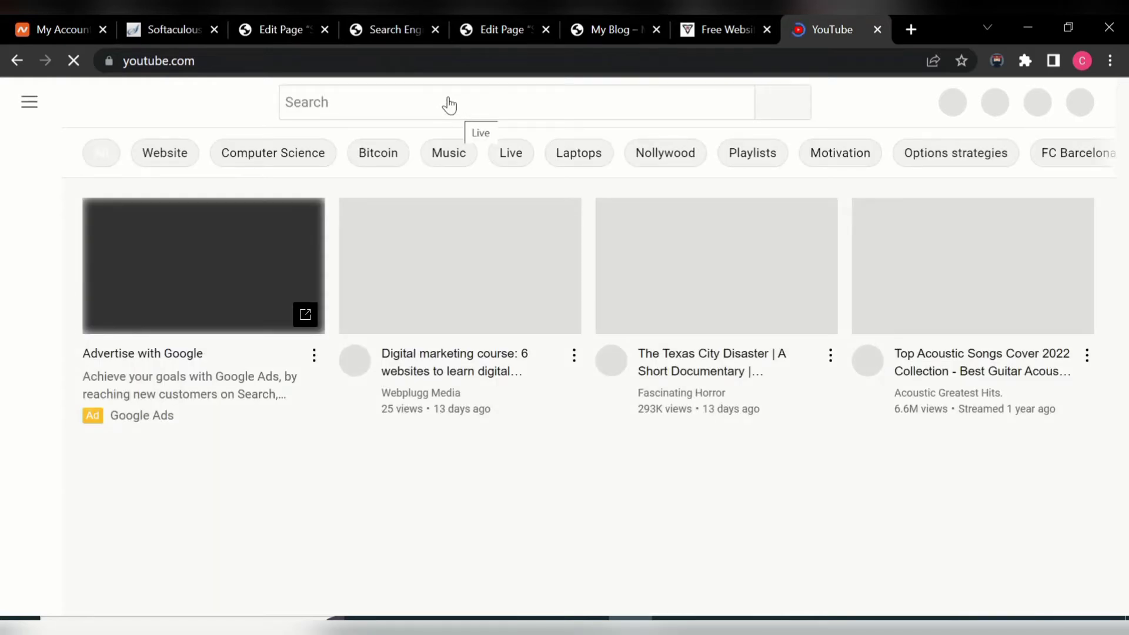
left_click(431, 104)
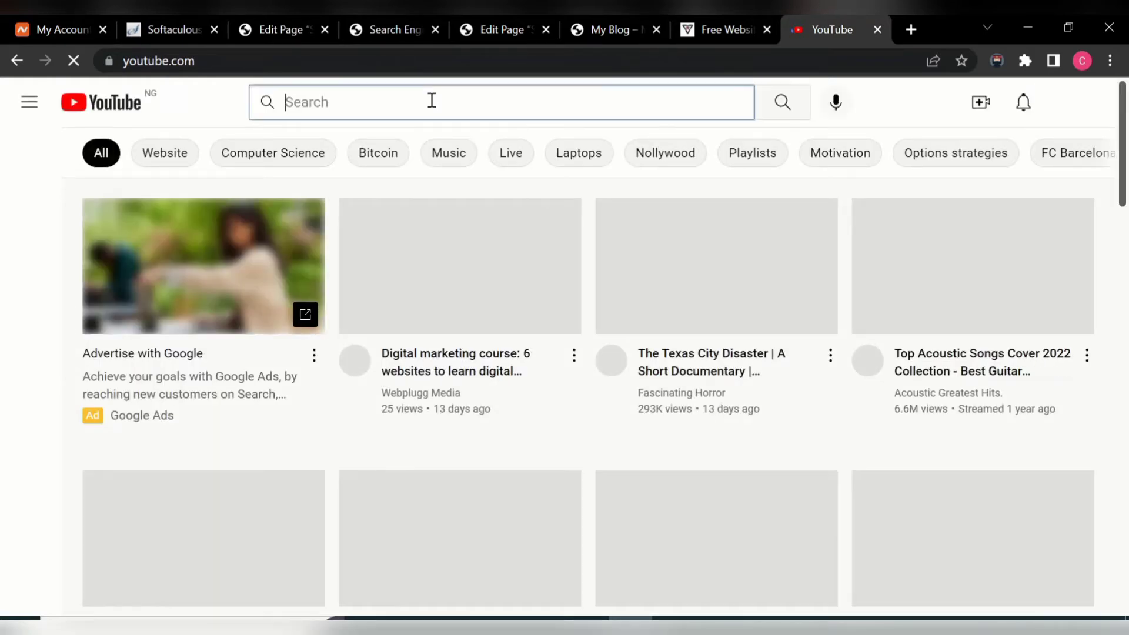
type("web")
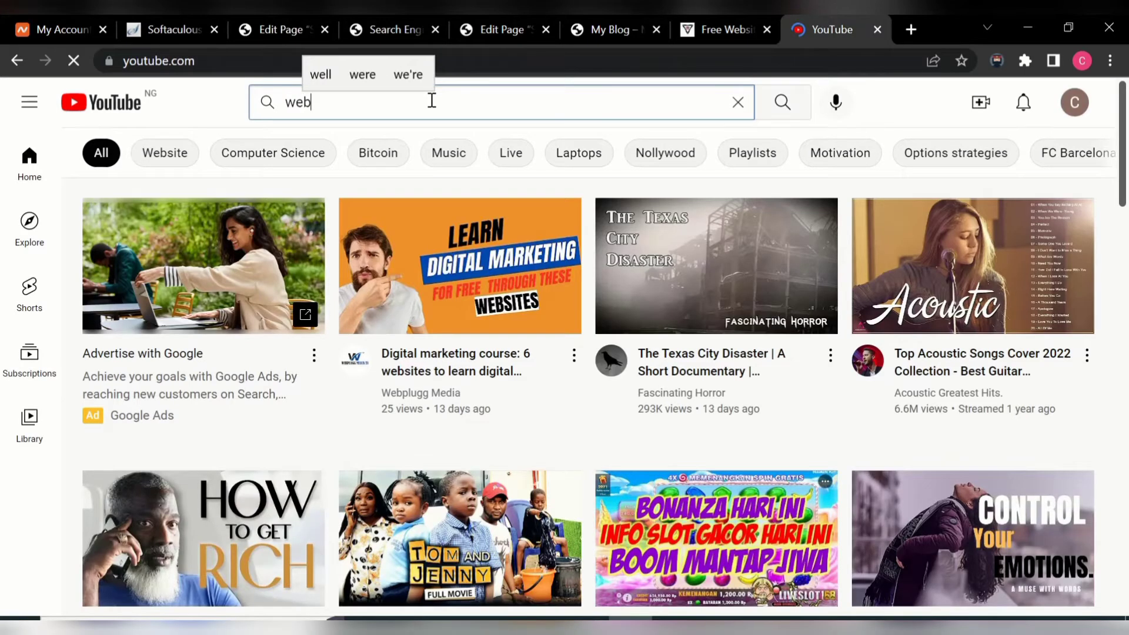
type("p")
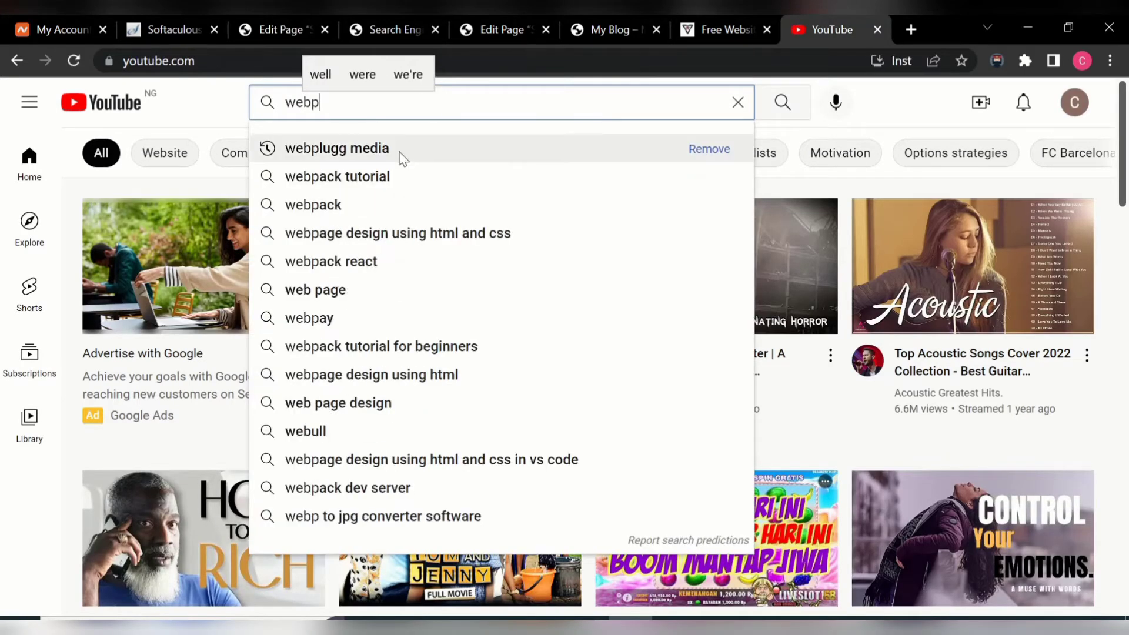
left_click(399, 151)
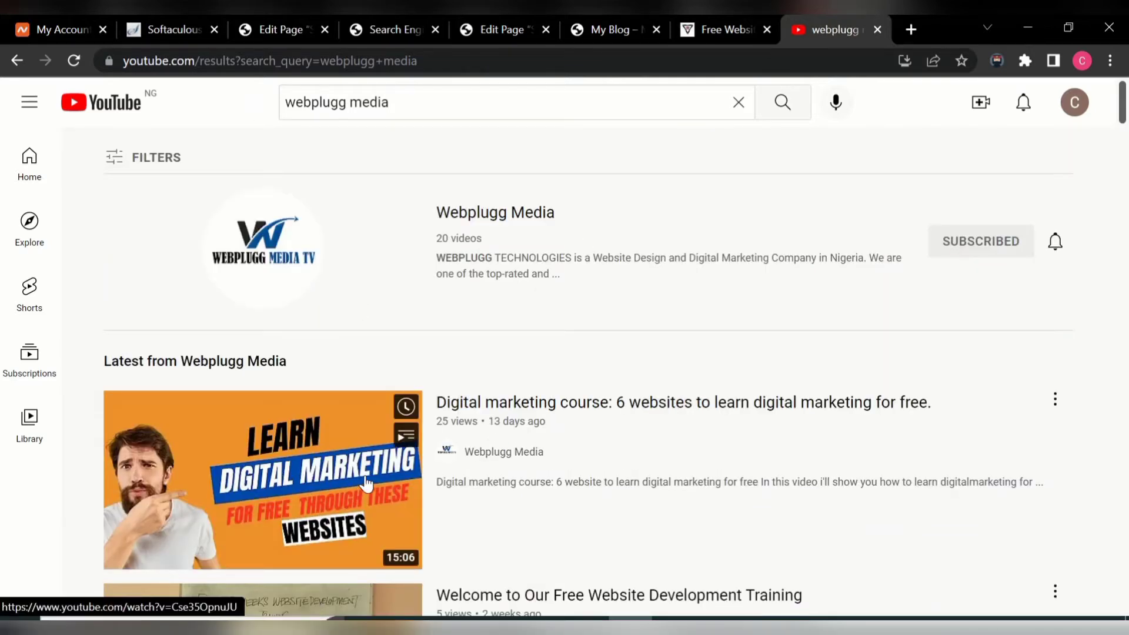
- Open the digital marketing course video, copy its share link, and pause playback
left_click(337, 482)
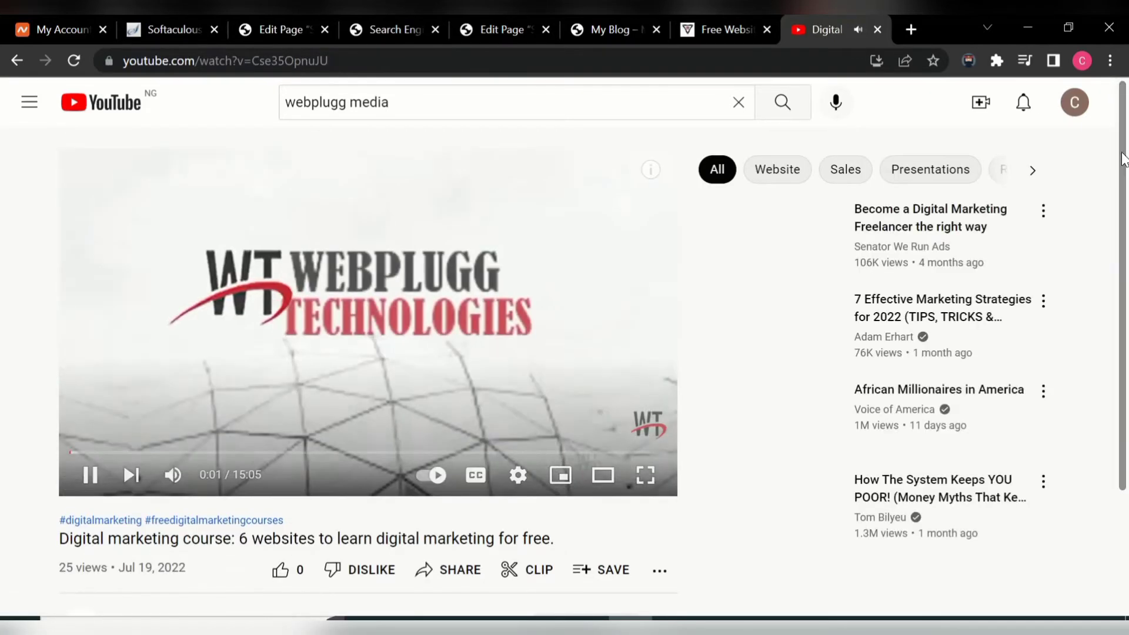
left_click_drag(1124, 170, 1123, 212)
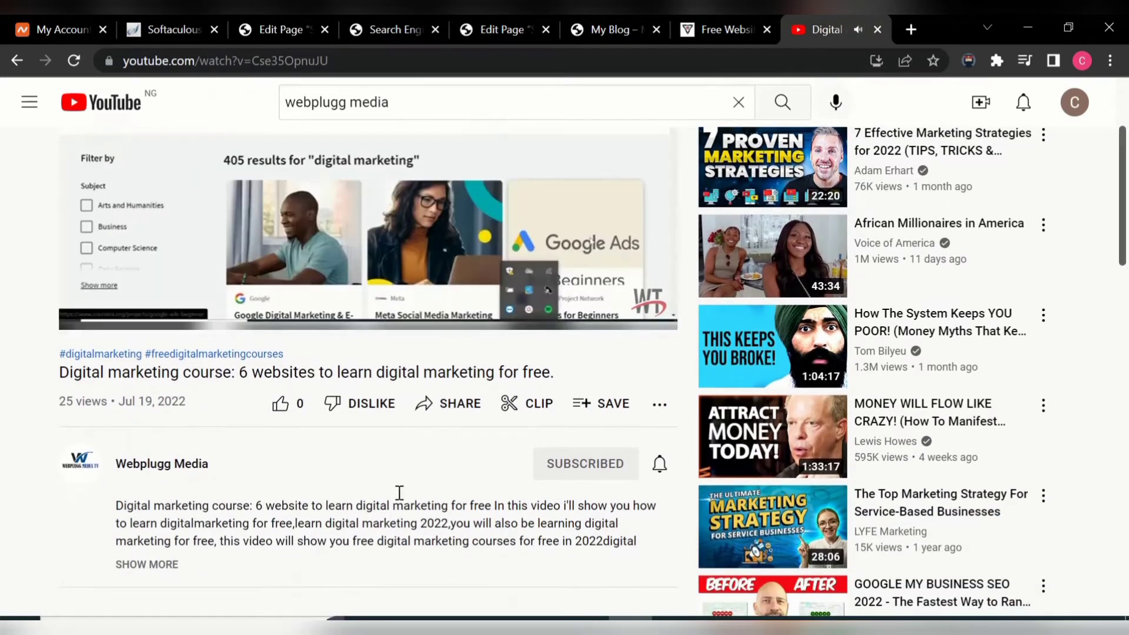
left_click(460, 410)
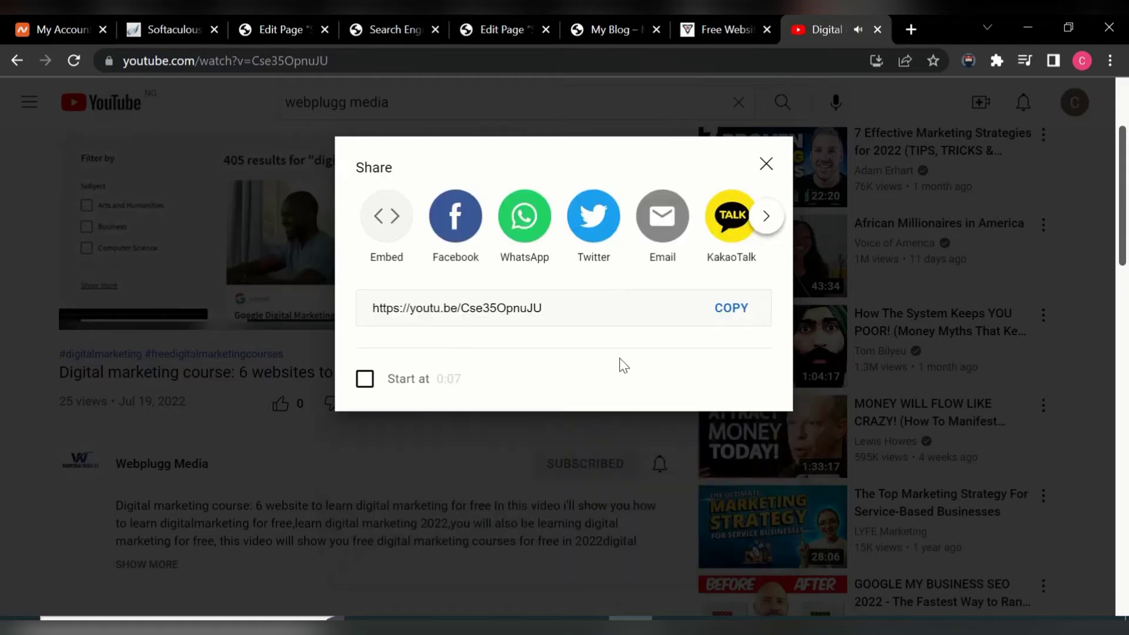
left_click(732, 382)
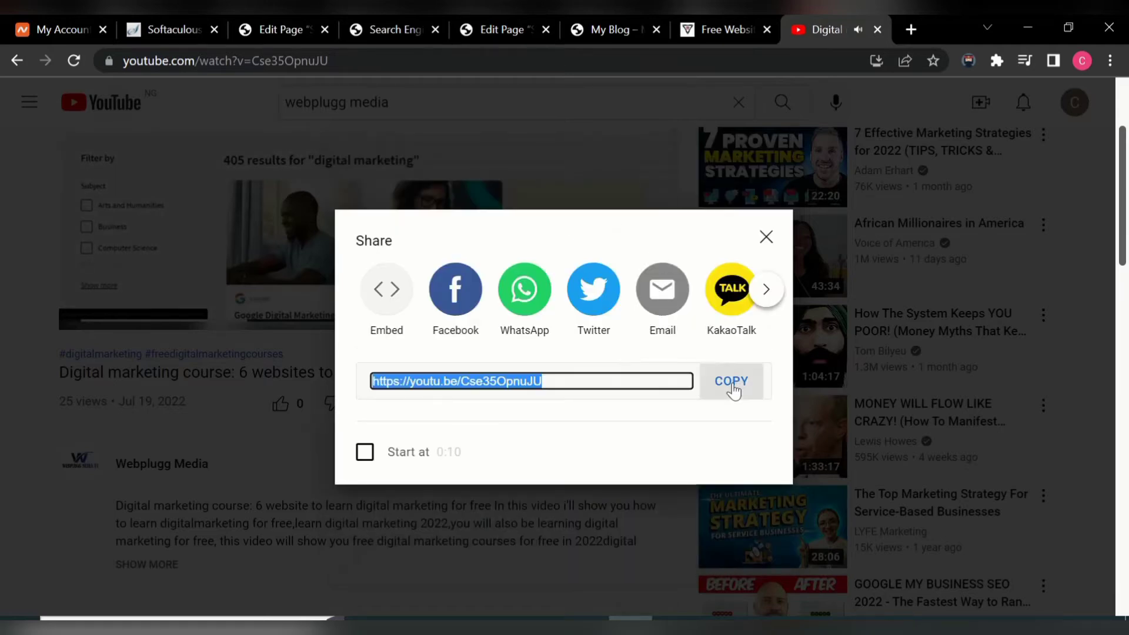
left_click(765, 235)
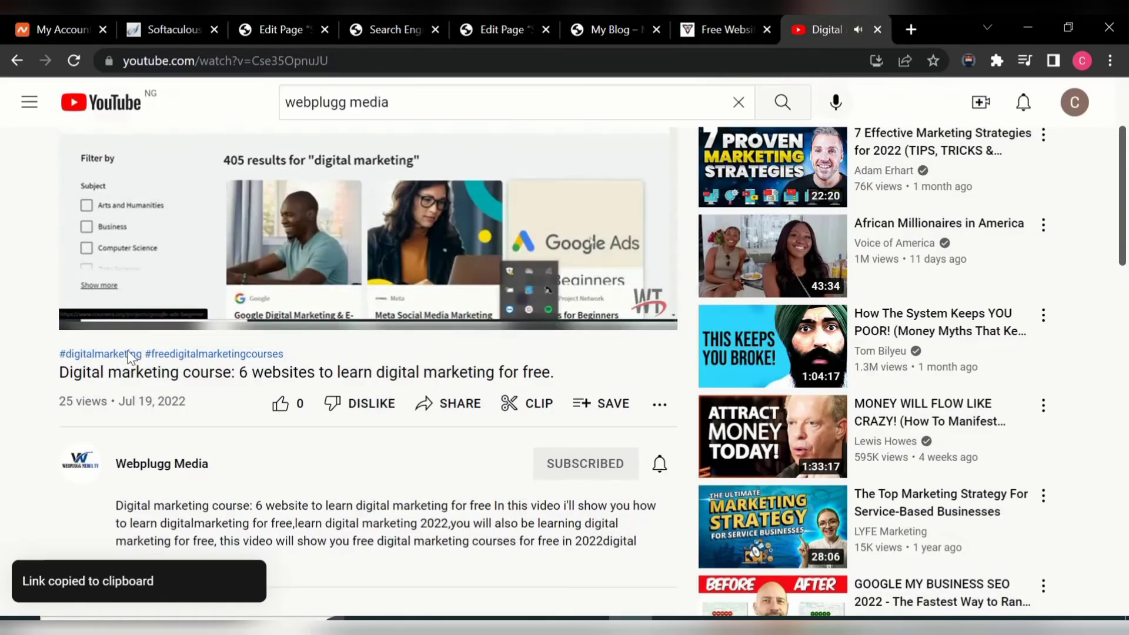
left_click(94, 312)
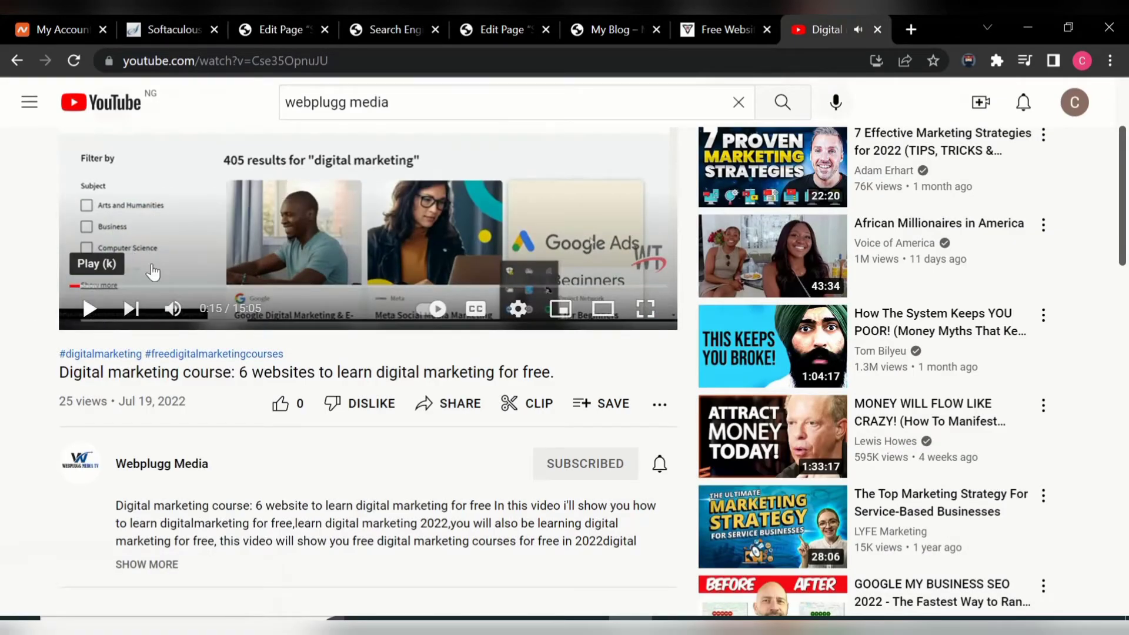
- Paste the copied youtu.be link over the embedded video's existing URL
left_click(392, 26)
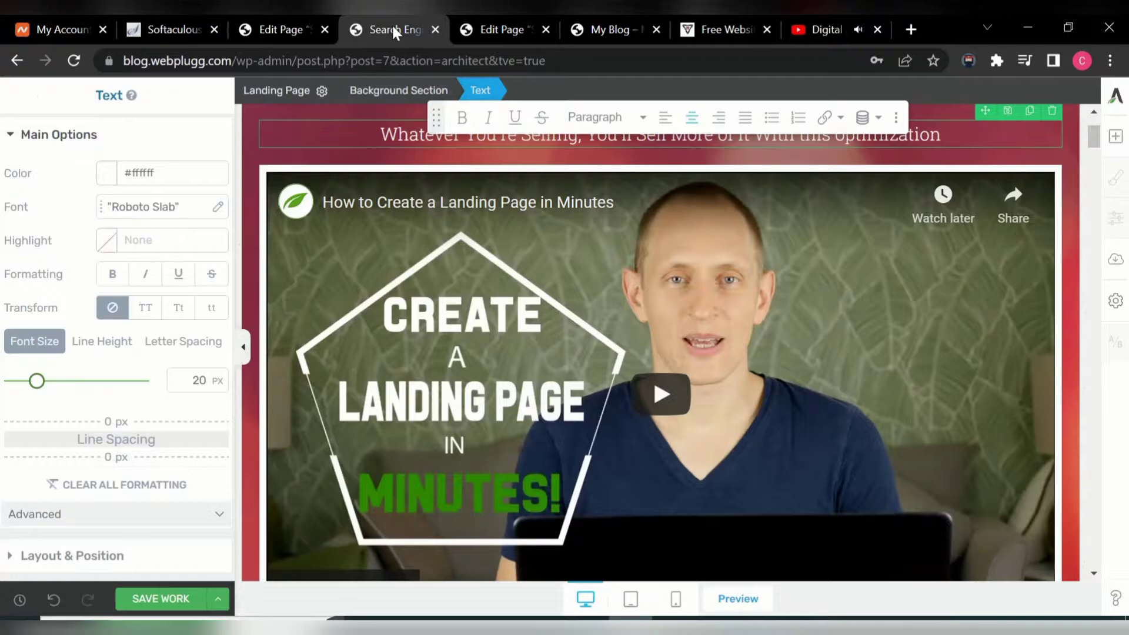
left_click(513, 369)
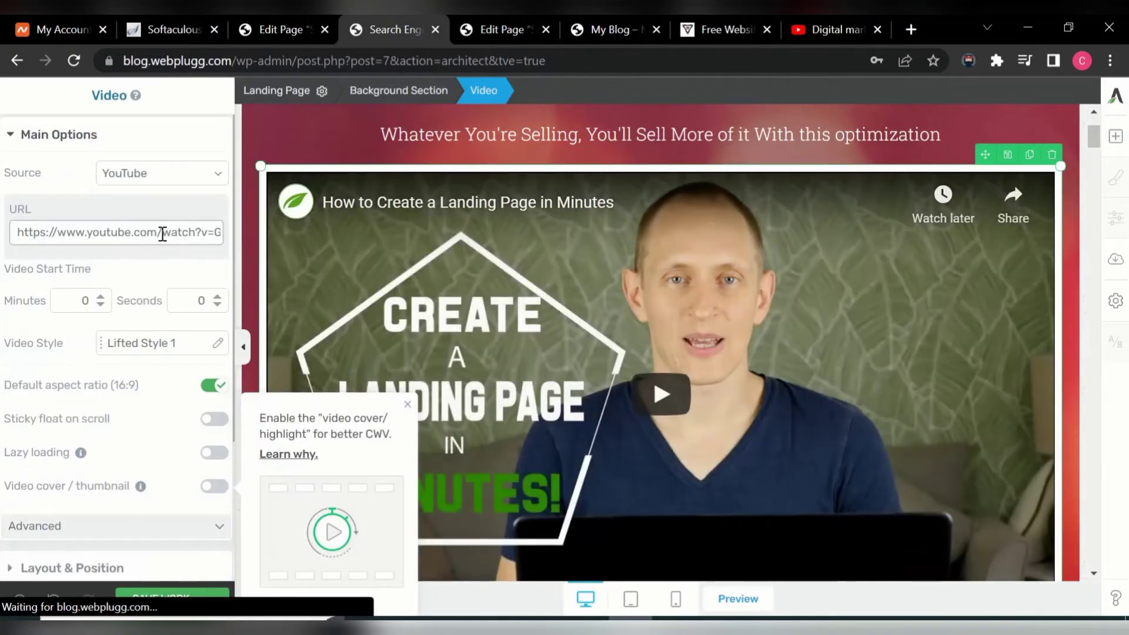
left_click(159, 234)
left_click(159, 234)
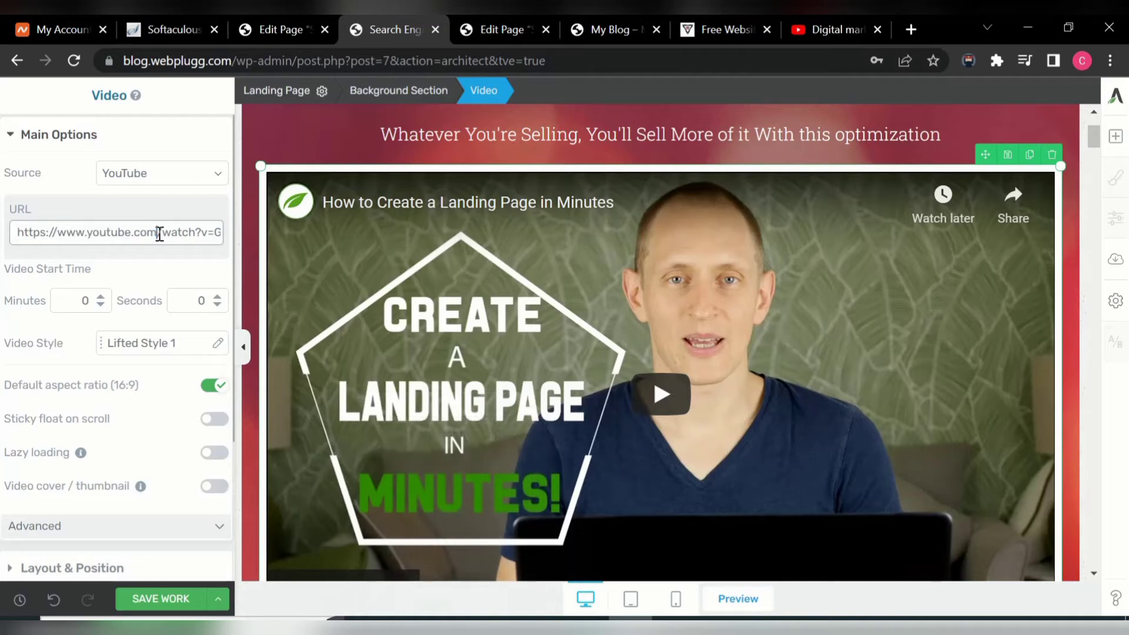
triple_click(160, 234)
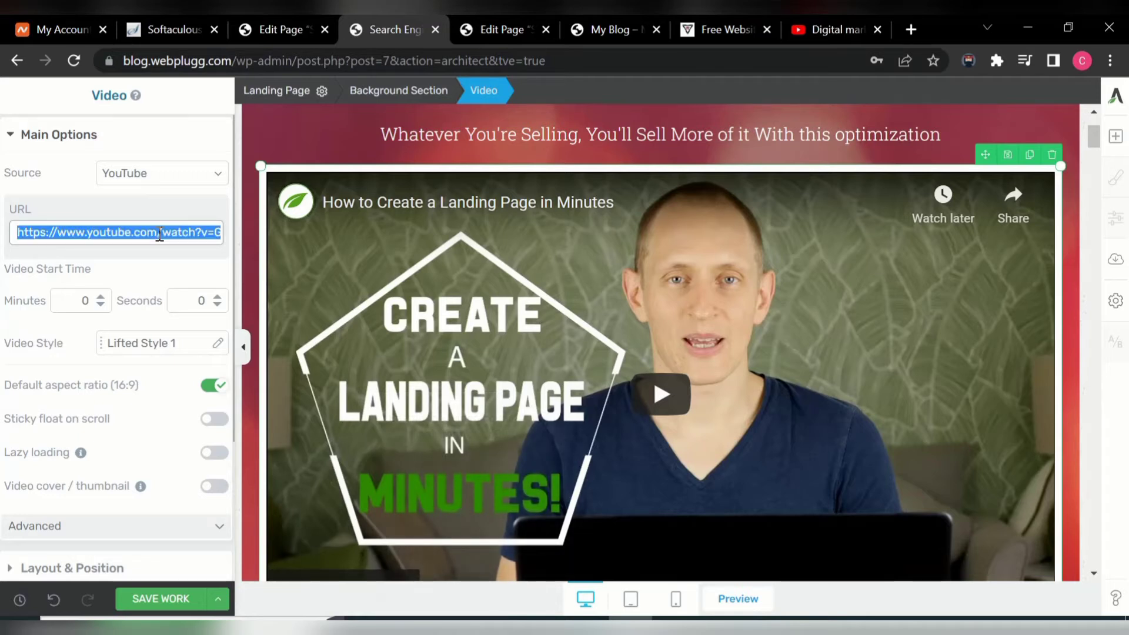
key("ctrl+v")
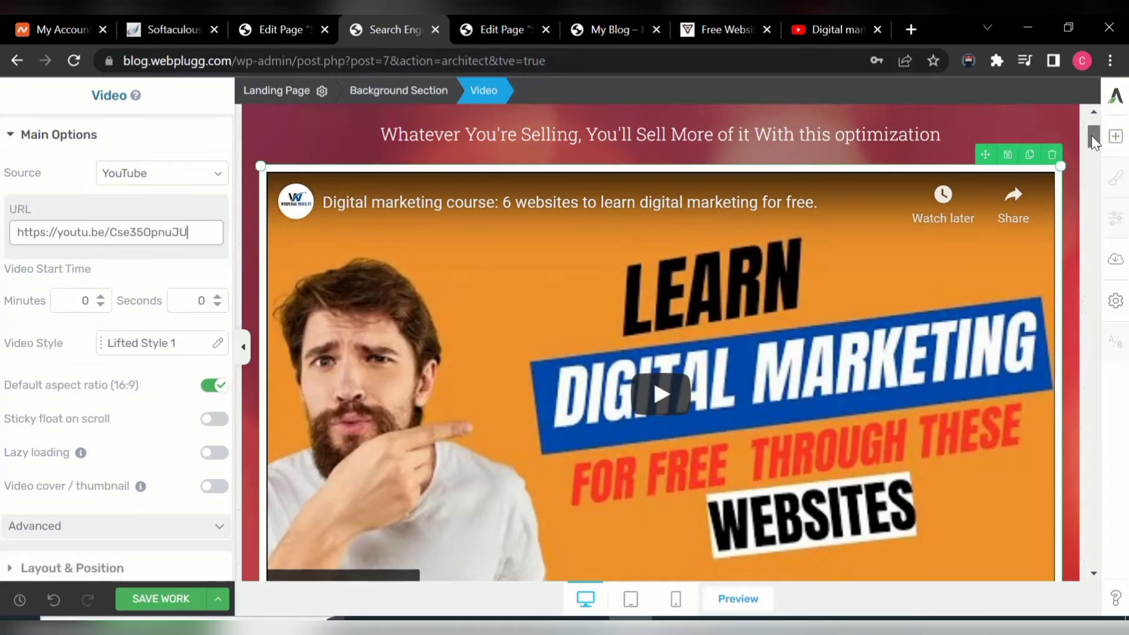
left_click_drag(1091, 136, 1096, 154)
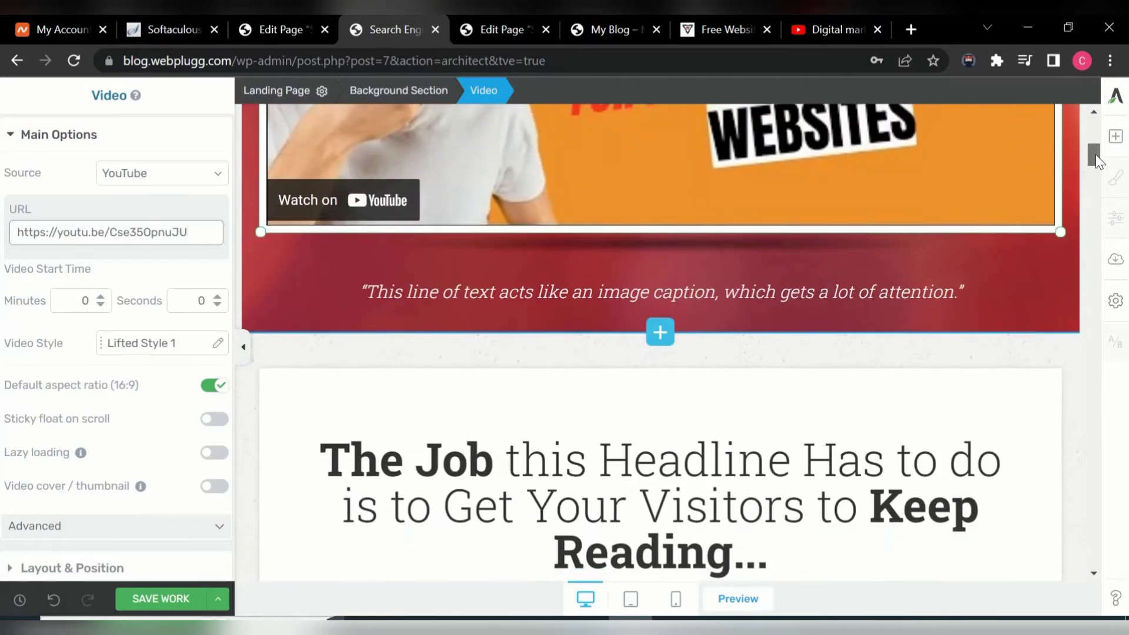
- Delete the placeholder video caption and type 'Please Watch This Video Above For More Information On The Training'
left_click(960, 293)
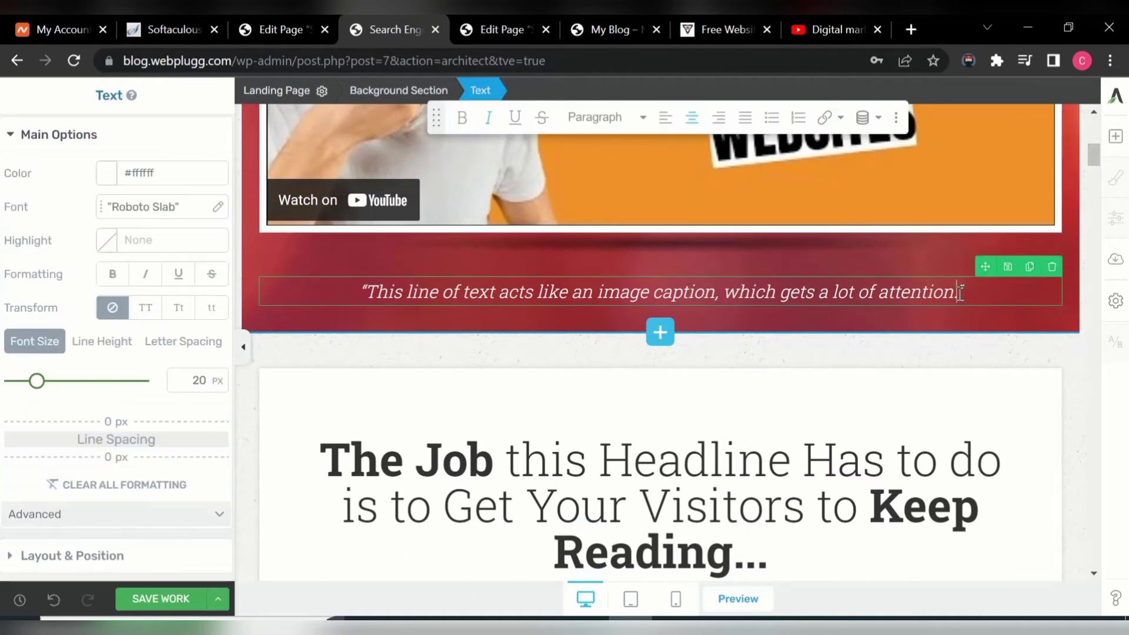
key("BackSpace")
key("BackSpace")
key("BackSpace")
key("BackSpace")
key("BackSpace")
key("BackSpace")
key("BackSpace")
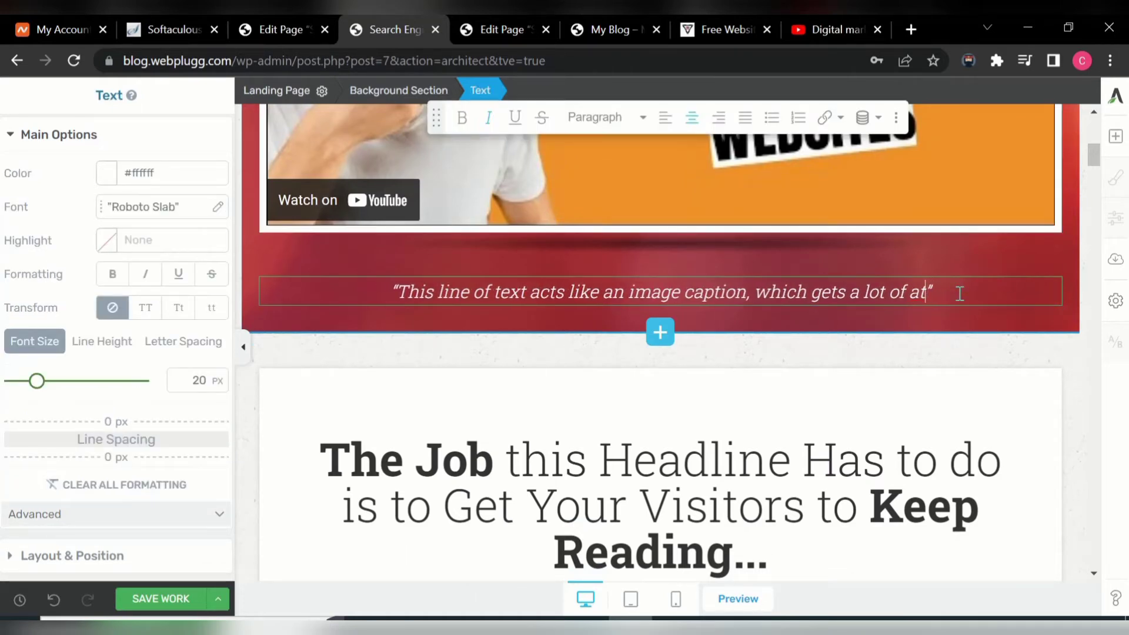
key("BackSpace")
key("BackSpace")
key("BackSpace")
key("BackSpace")
key("BackSpace")
key("BackSpace")
key("BackSpace")
key("BackSpace")
key("BackSpace")
key("BackSpace")
key("BackSpace")
key("BackSpace")
key("BackSpace")
key("BackSpace")
key("BackSpace")
key("BackSpace")
key("BackSpace")
key("BackSpace")
key("BackSpace")
key("BackSpace")
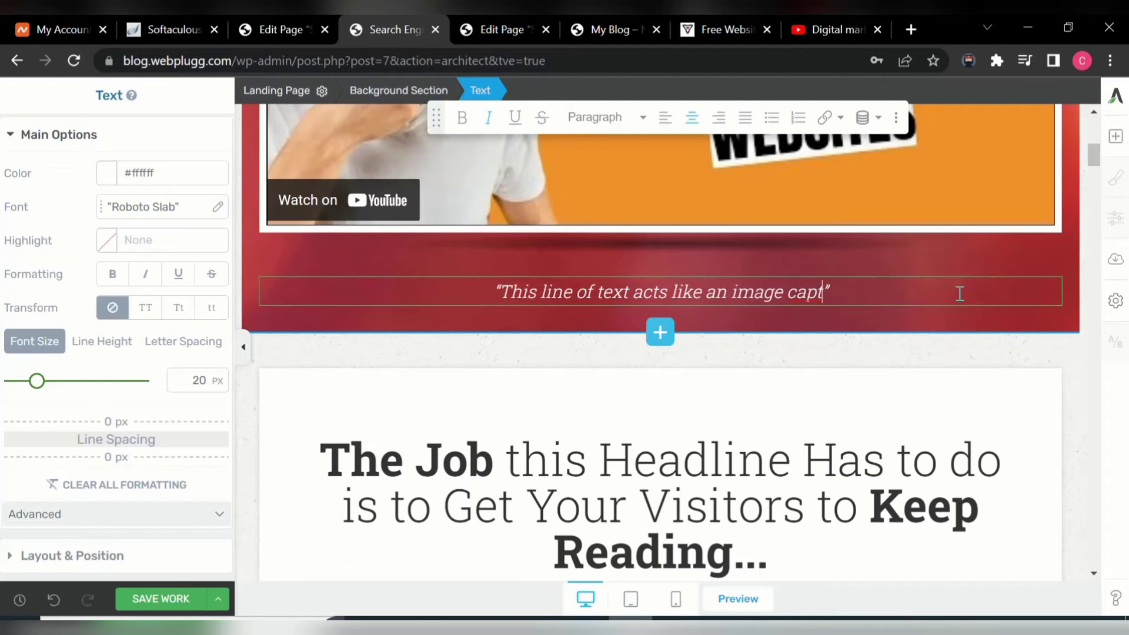
key("BackSpace")
key("BackSpace")
key("BackSpace")
key("BackSpace")
key("BackSpace")
key("BackSpace")
key("BackSpace")
key("BackSpace")
key("BackSpace")
key("BackSpace")
key("BackSpace")
key("BackSpace")
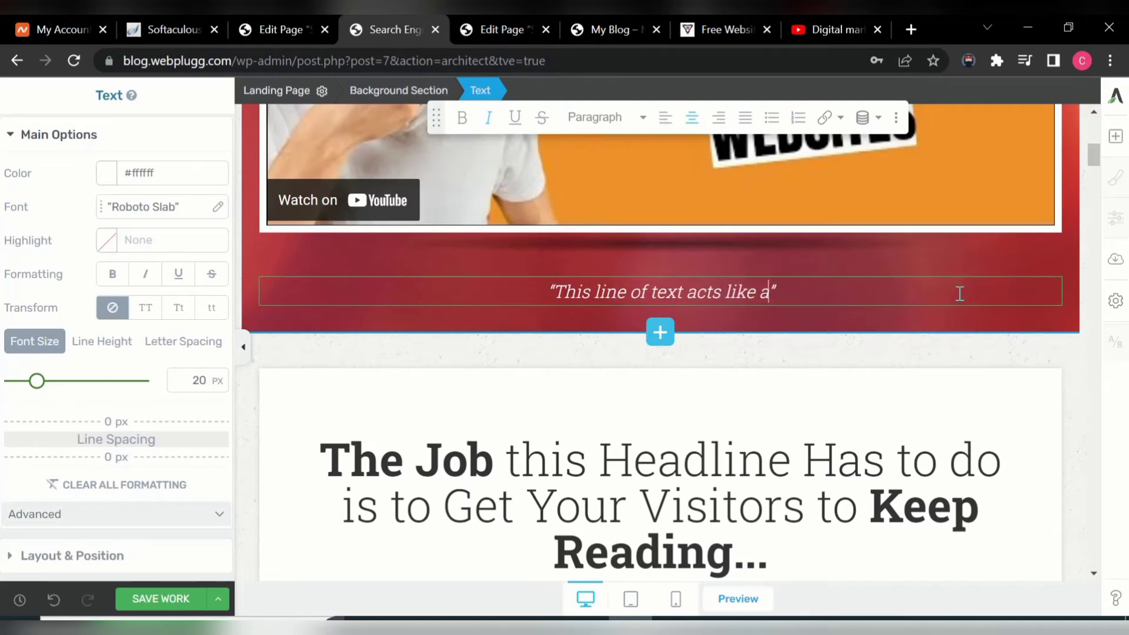
key("BackSpace")
key("BackSpace")
key("BackSpace")
key("BackSpace")
key("BackSpace")
key("BackSpace")
key("BackSpace")
key("BackSpace")
key("BackSpace")
key("BackSpace")
key("BackSpace")
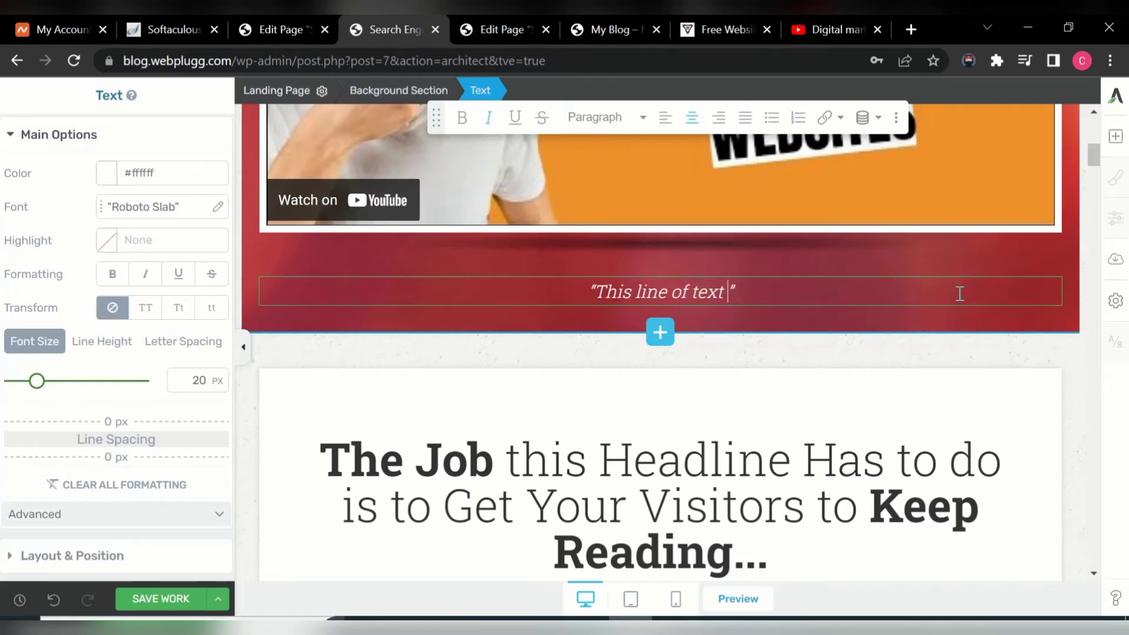
key("BackSpace")
key("BackSpace")
key("BackSpace")
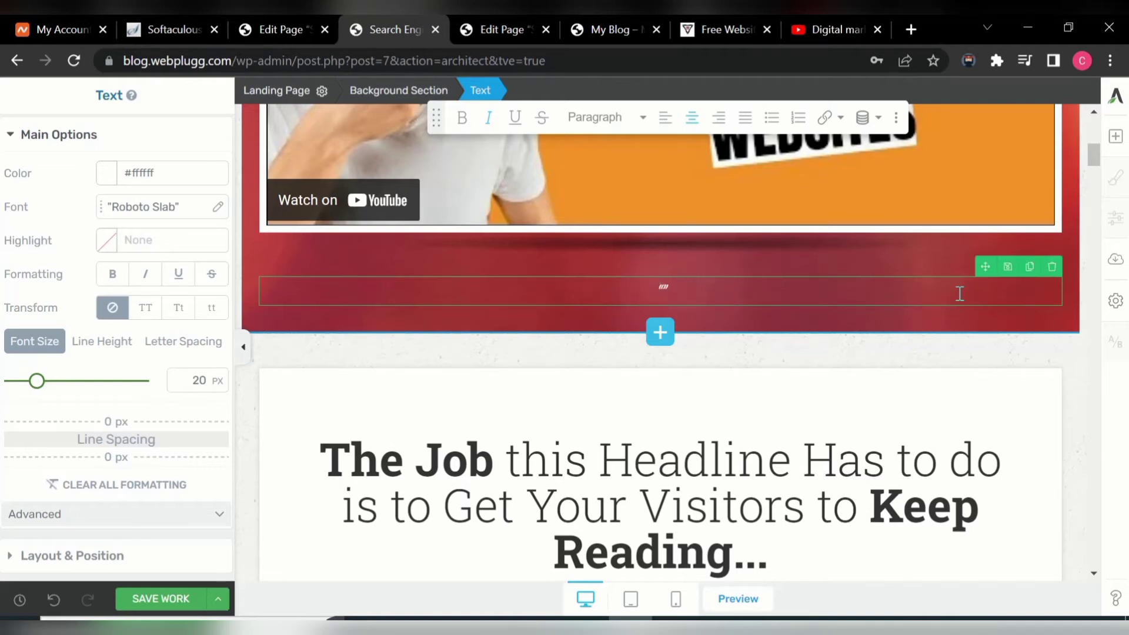
type("Ple")
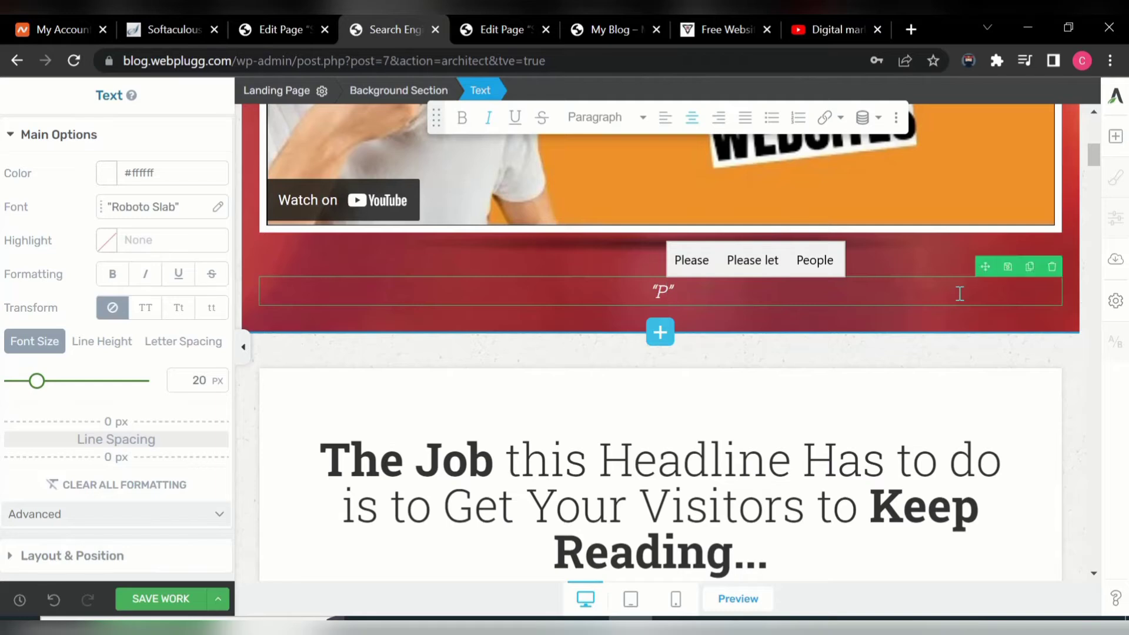
type("as")
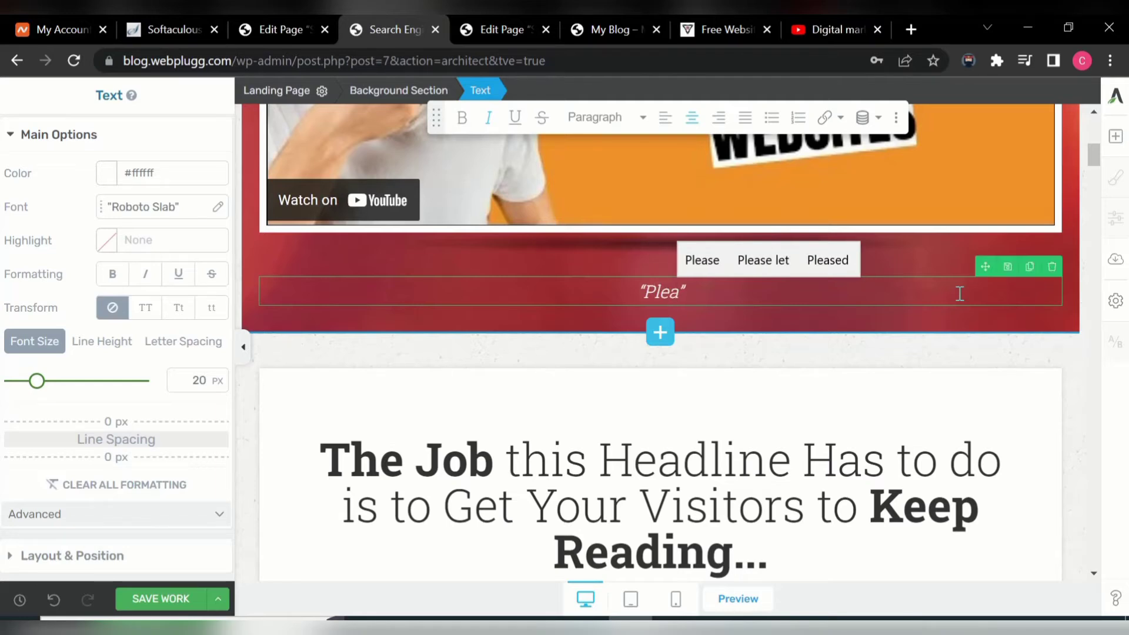
type("e W")
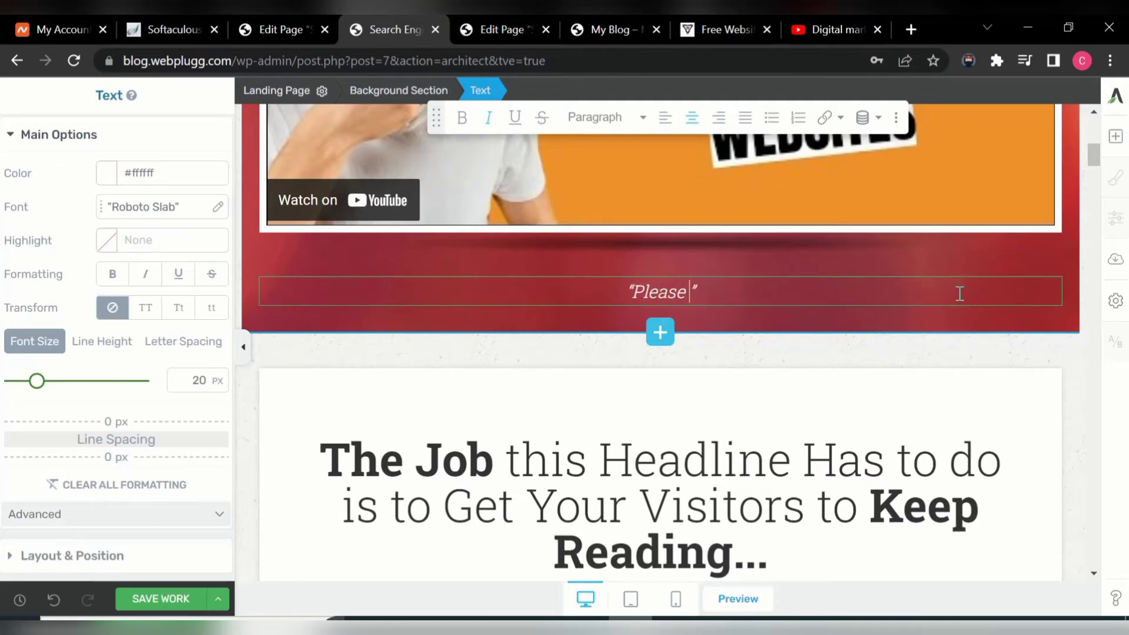
type("atch ")
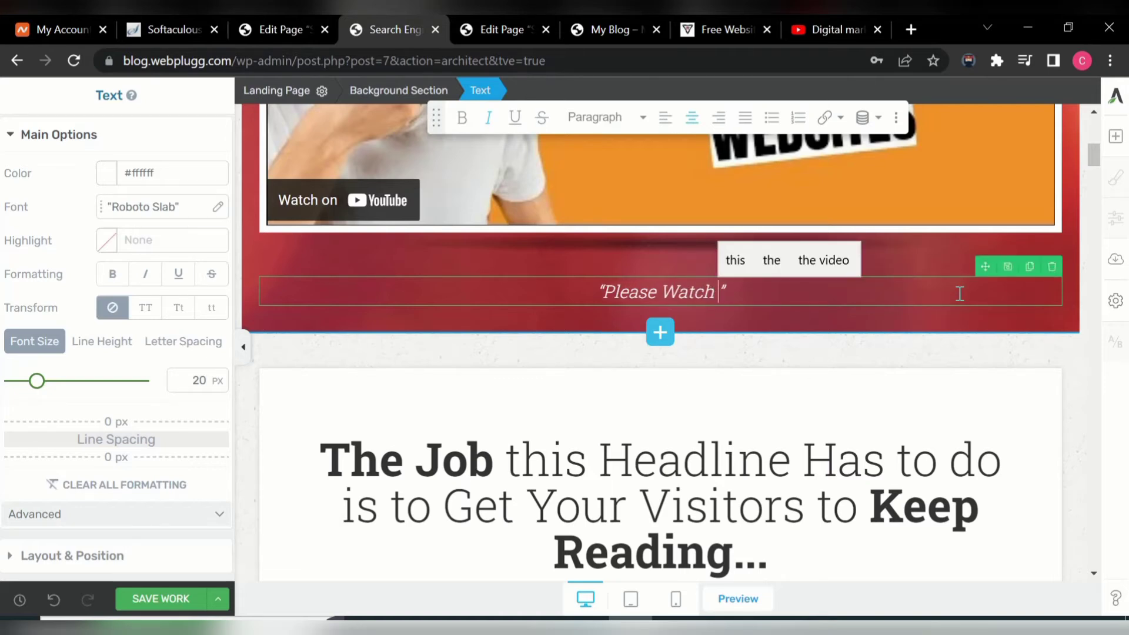
type("This ")
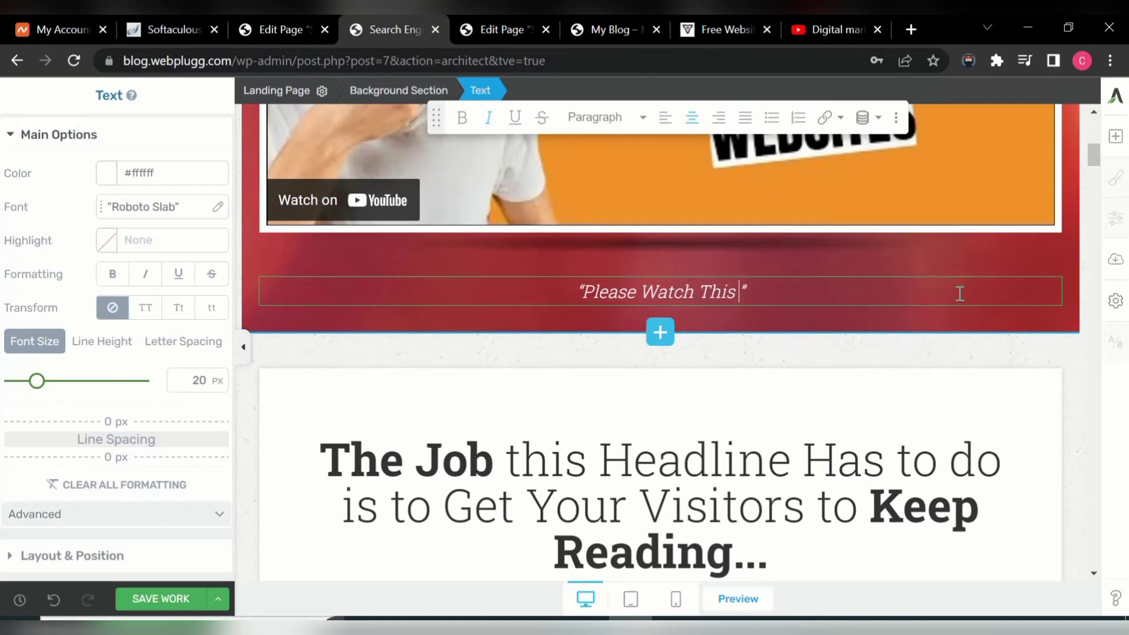
type("V")
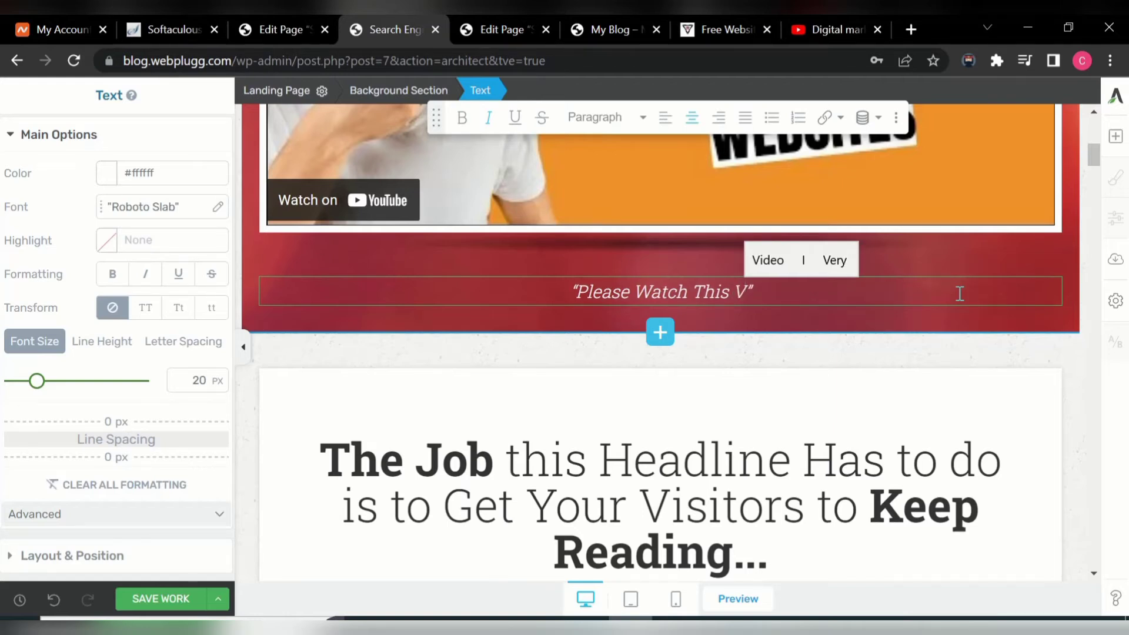
type("ideo ")
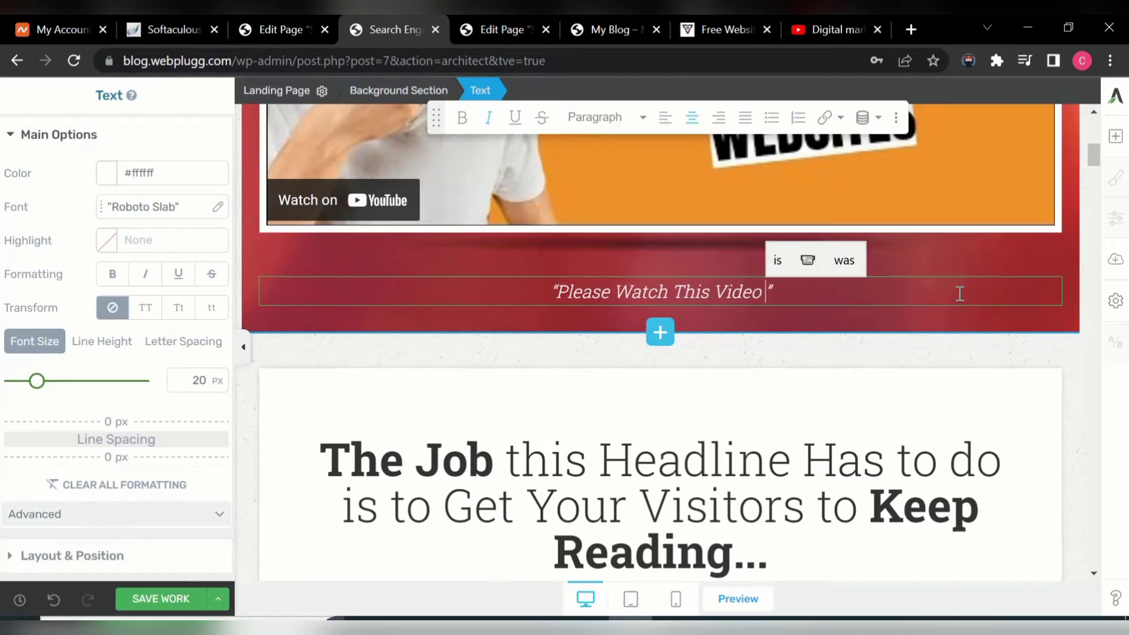
type("Abo")
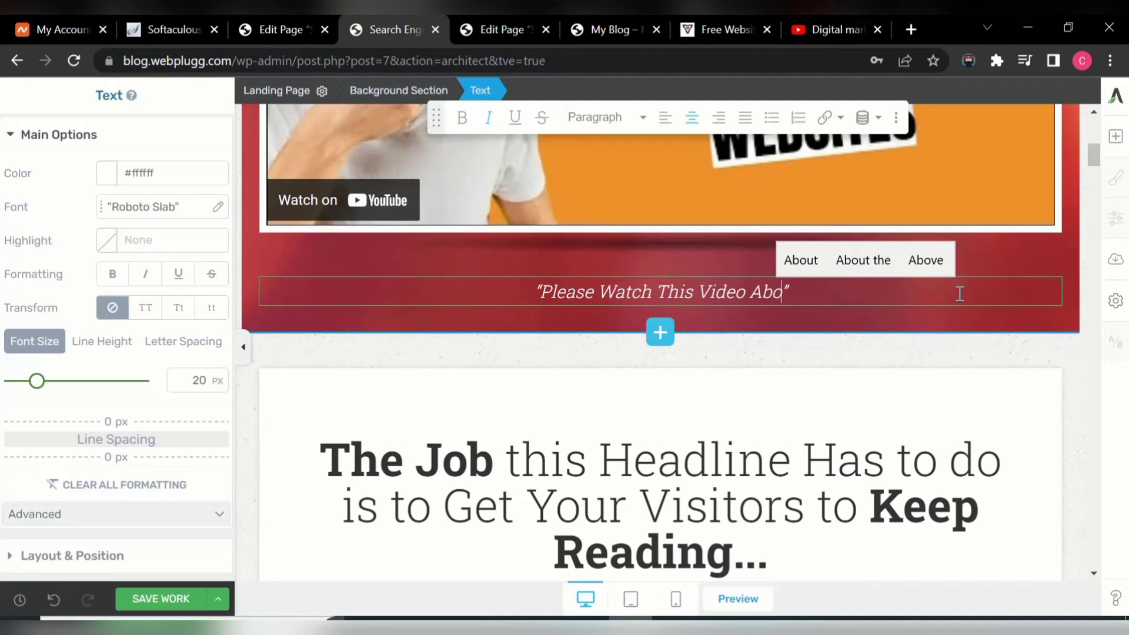
type("ve ")
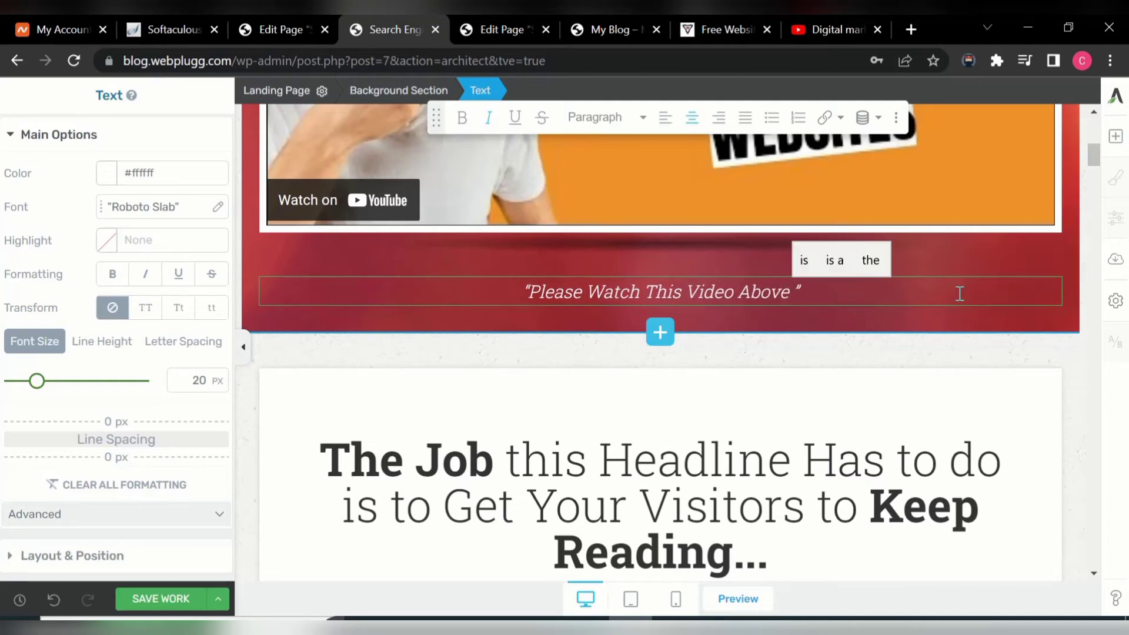
type("For ")
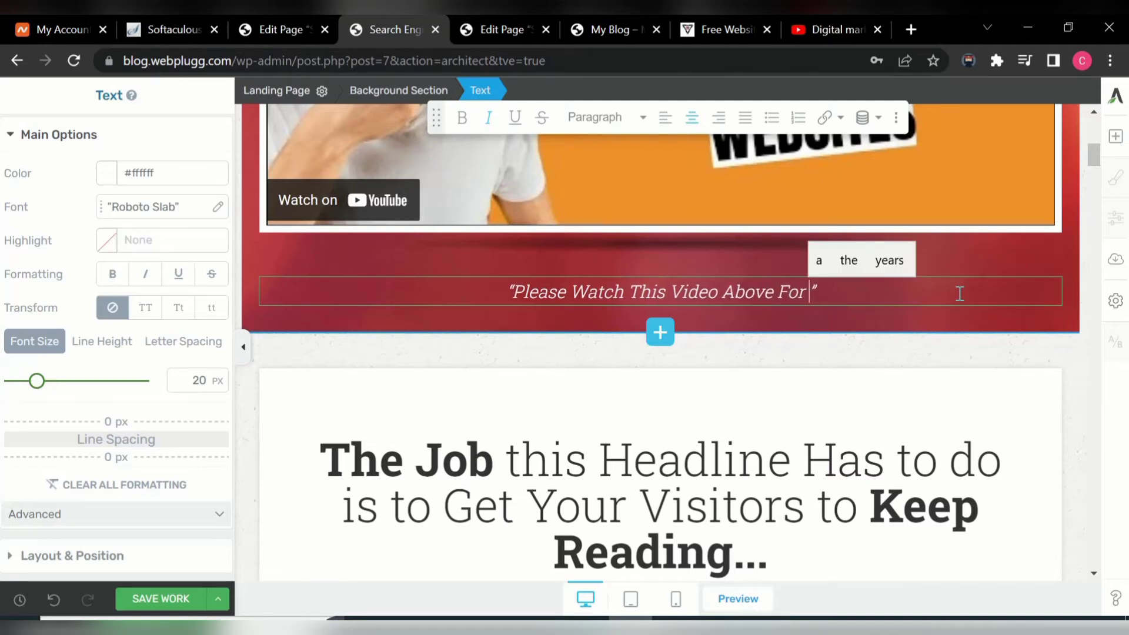
type("More")
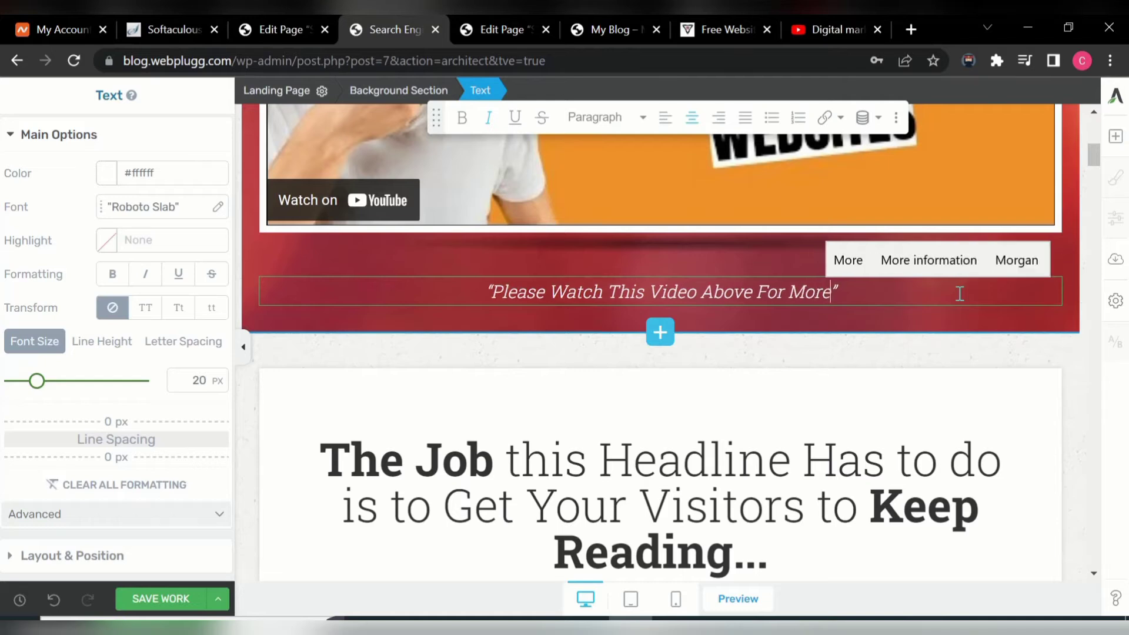
type(" I")
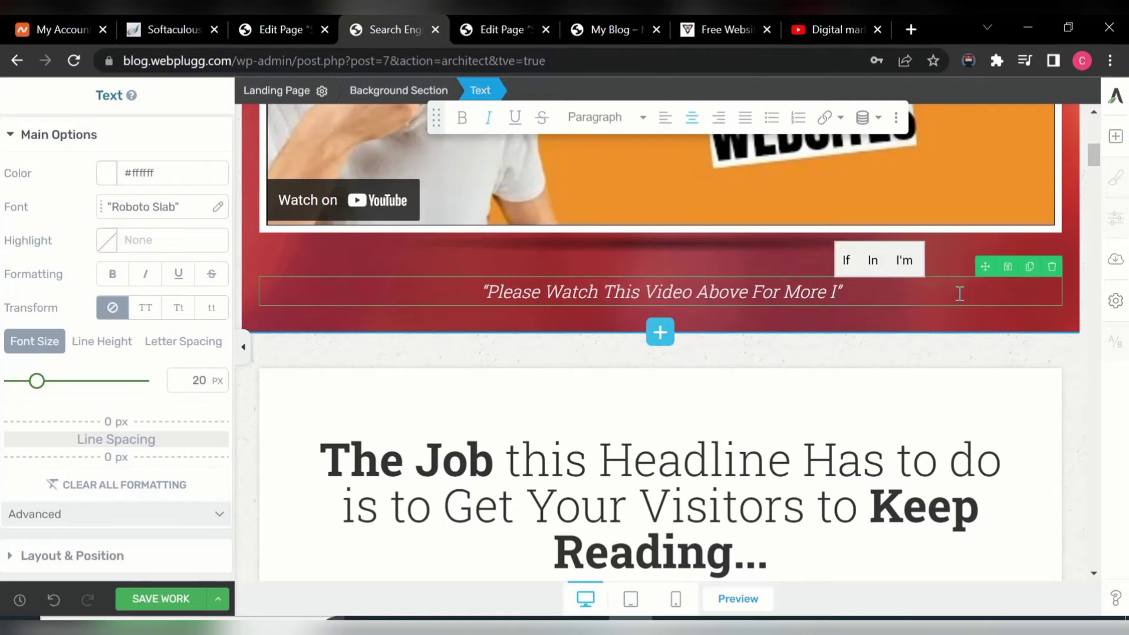
type("nfor")
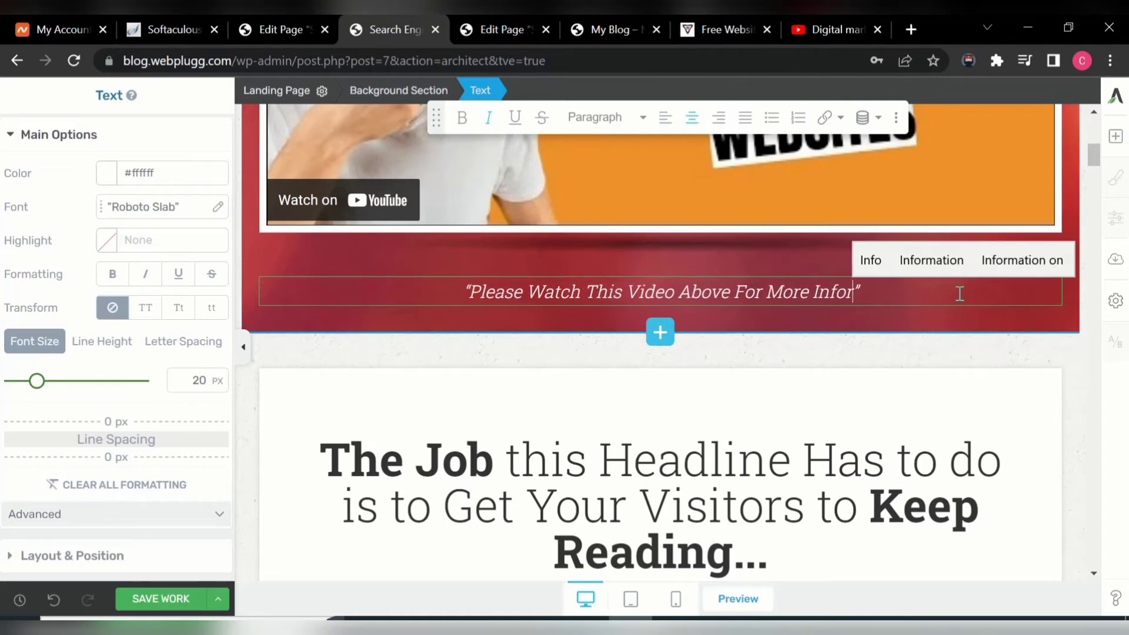
type("matio")
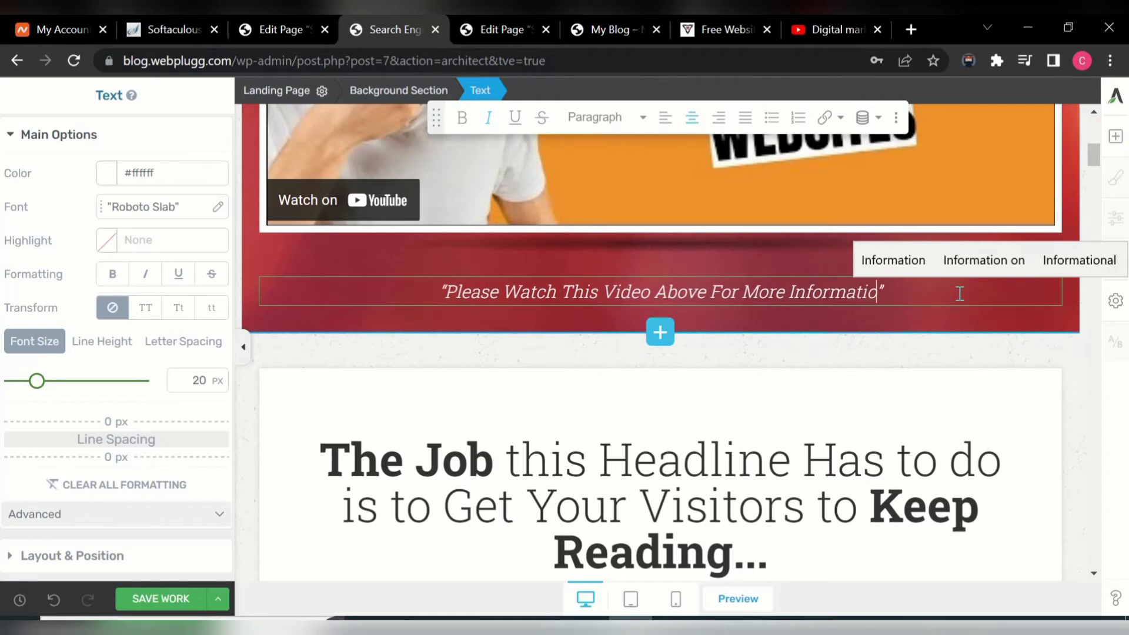
type("n ")
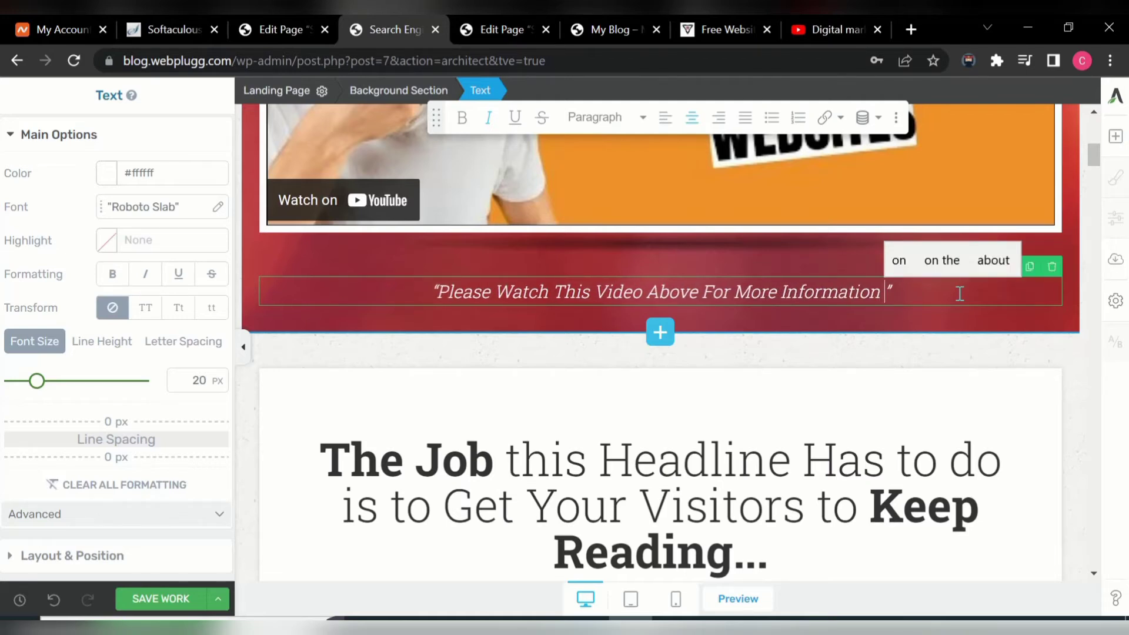
type("O")
type("n Th")
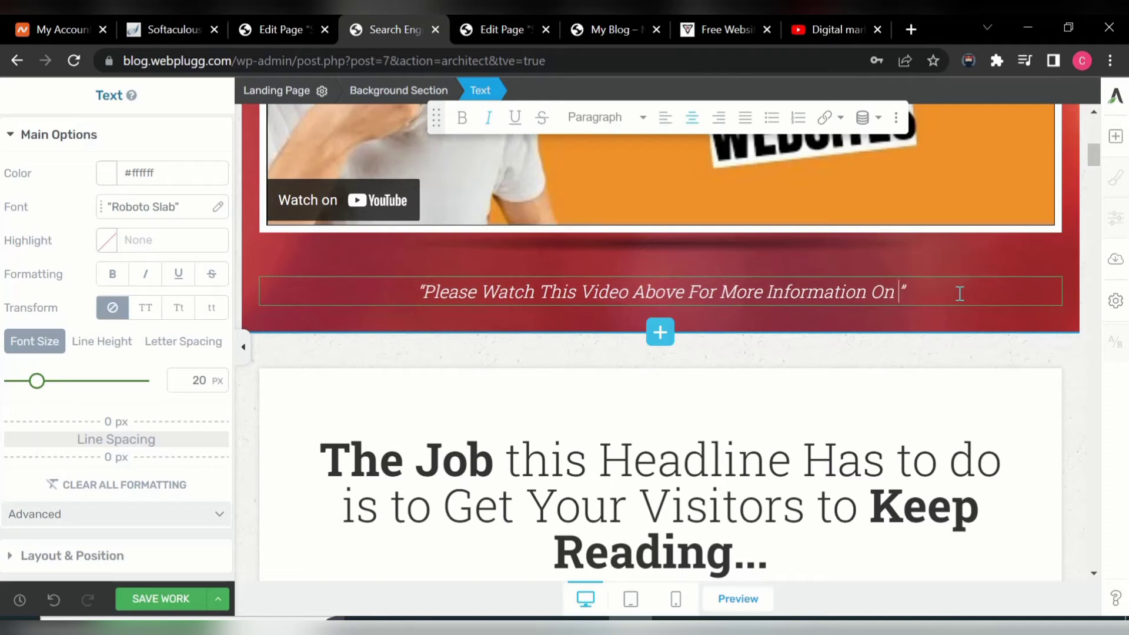
type("e T")
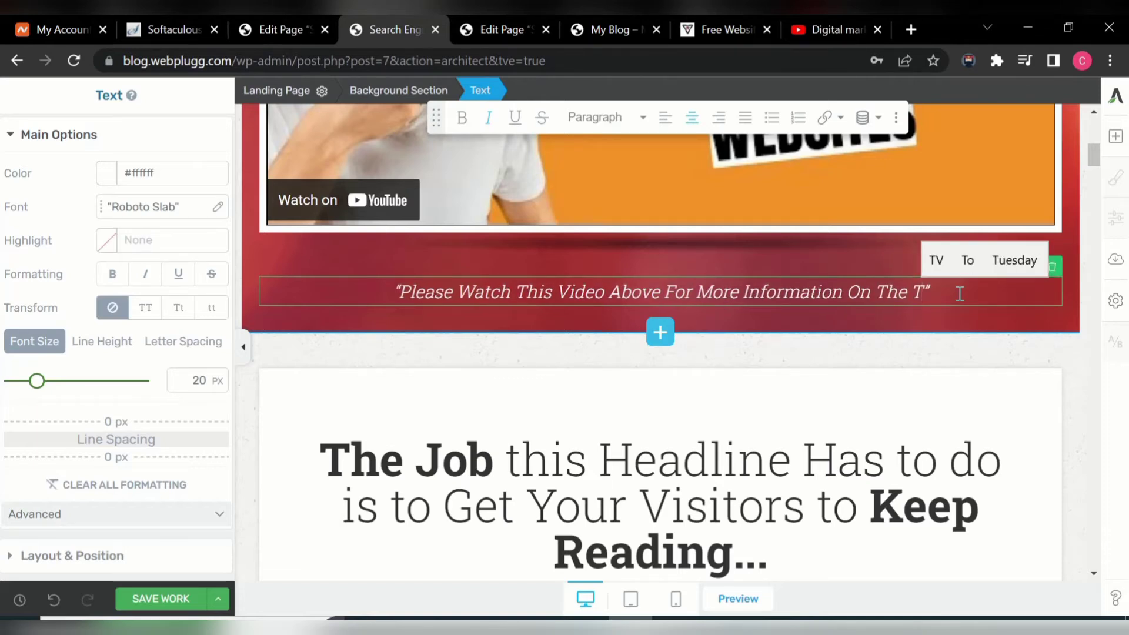
type("rain")
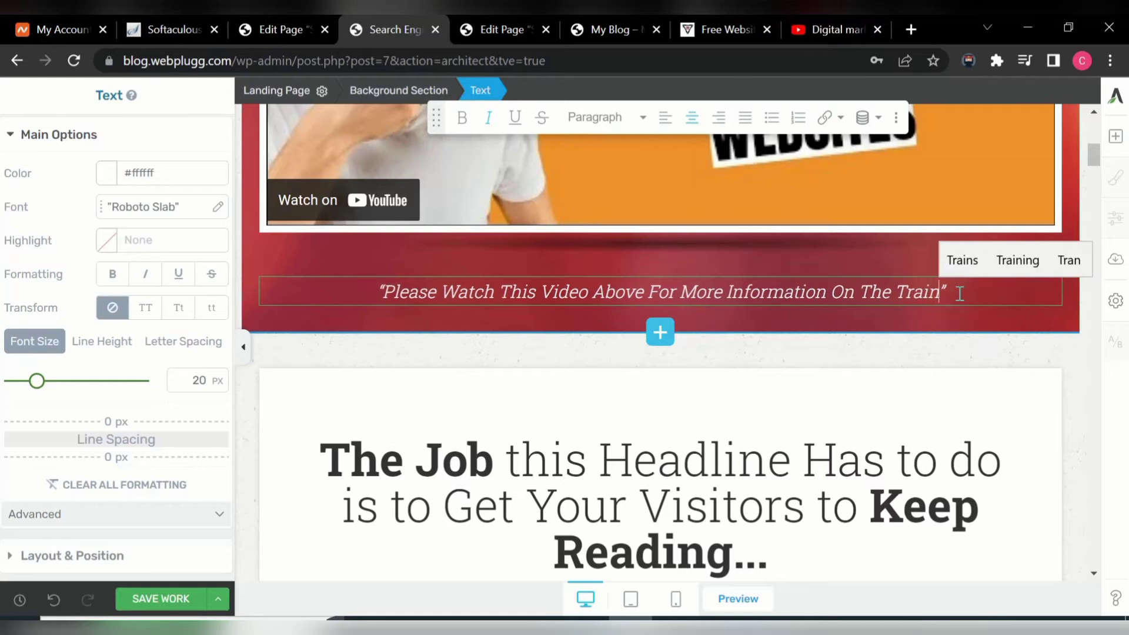
type("ing")
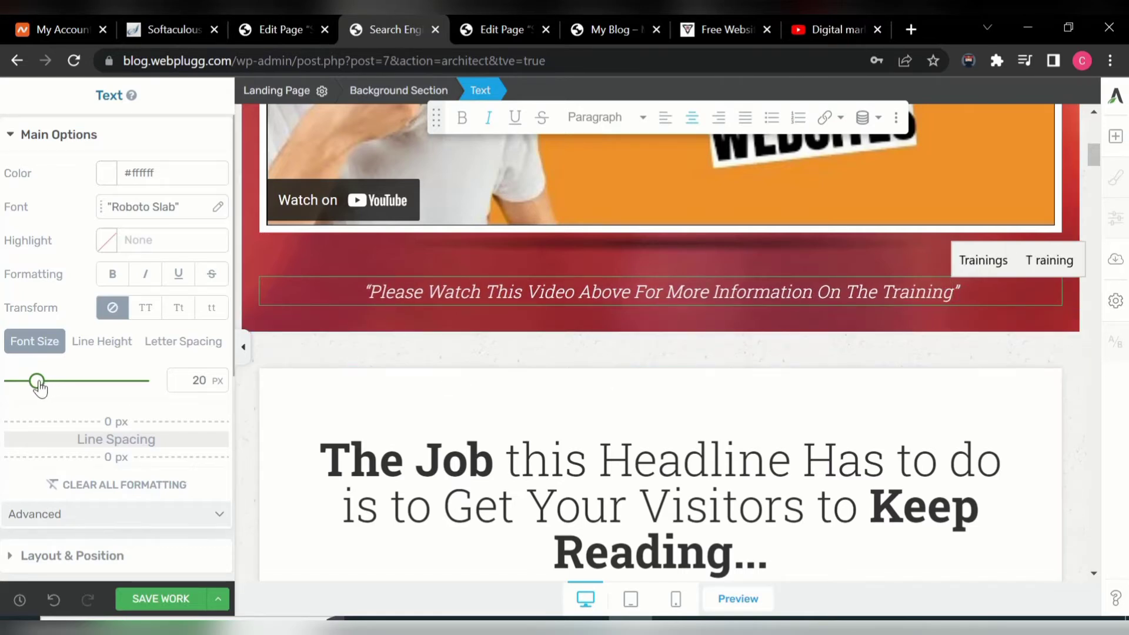
- Set the caption to 17 px in Title Case and save the work
left_click_drag(38, 383, 34, 393)
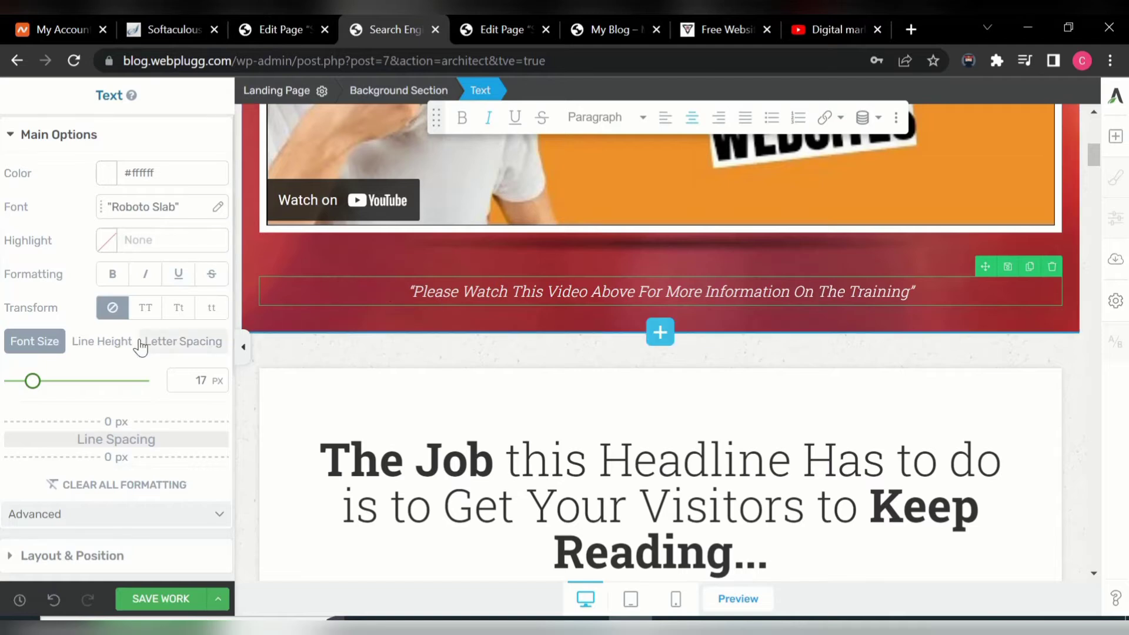
left_click(146, 308)
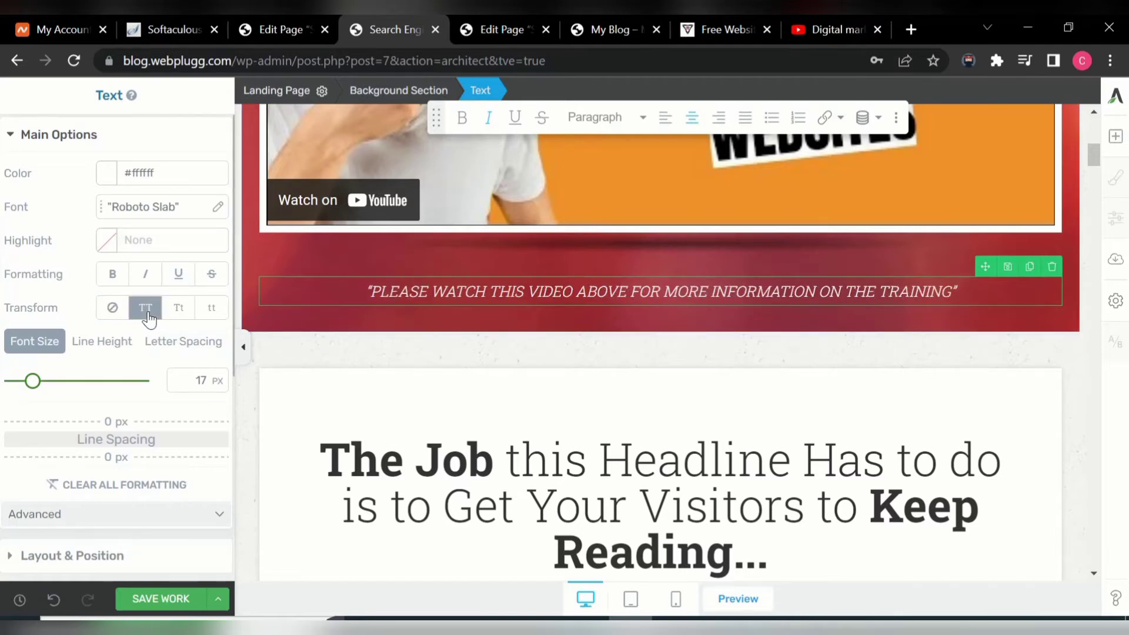
left_click(179, 308)
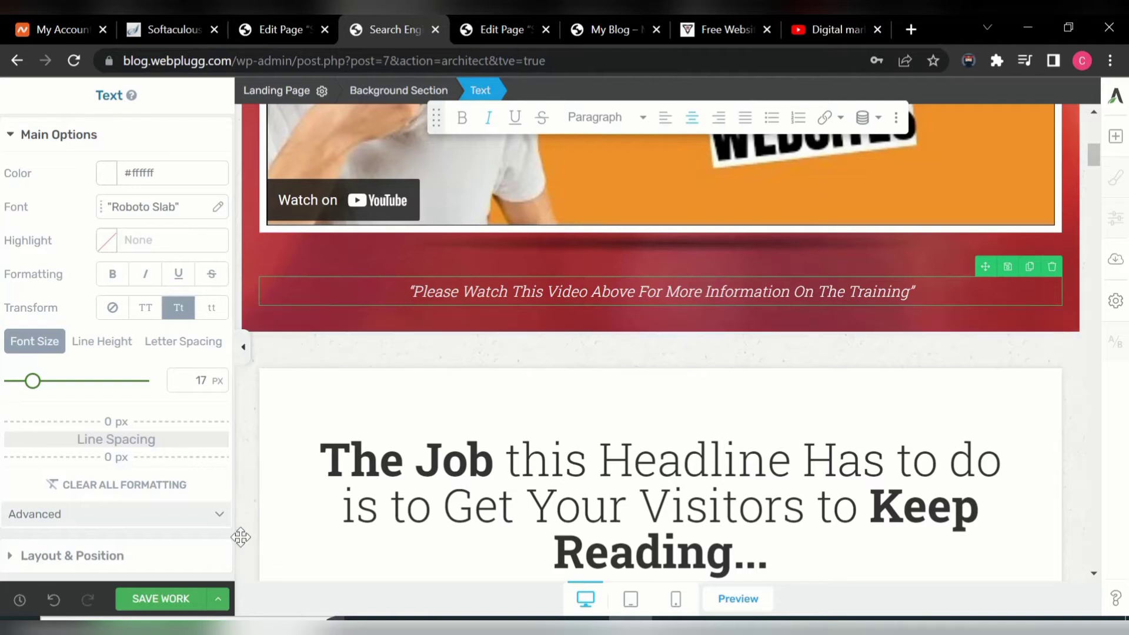
left_click(152, 600)
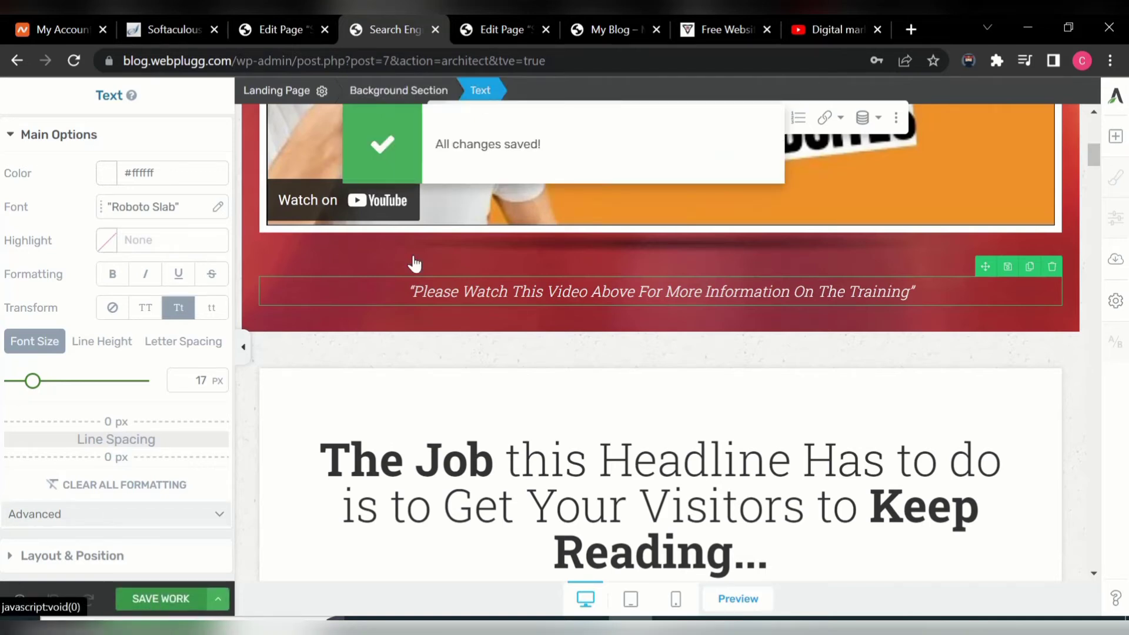
left_click(912, 30)
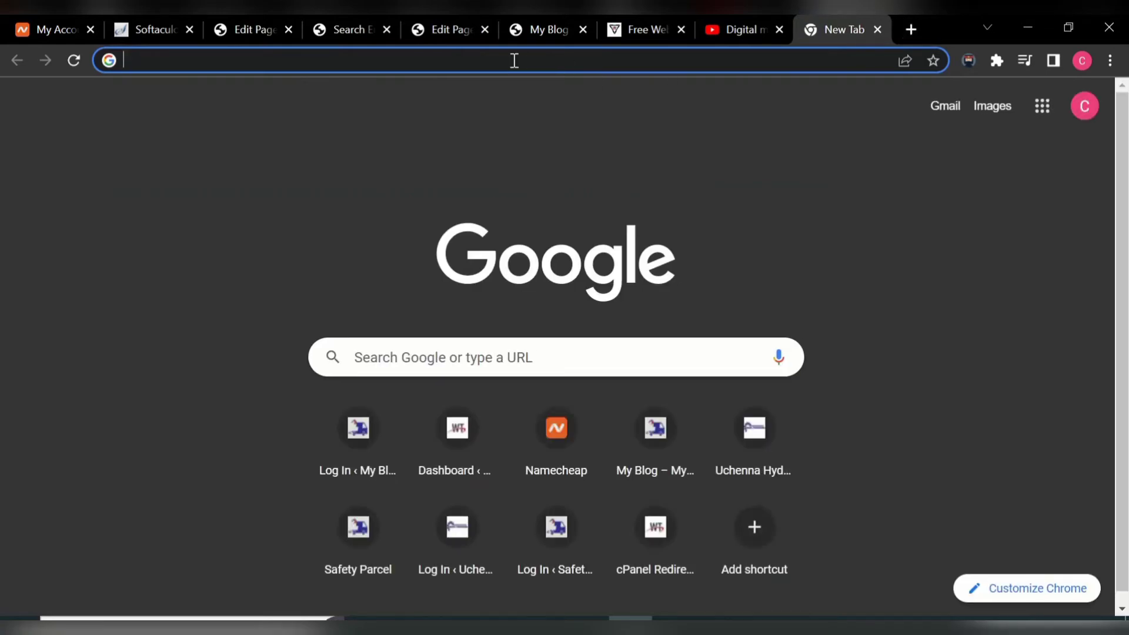
type("blo")
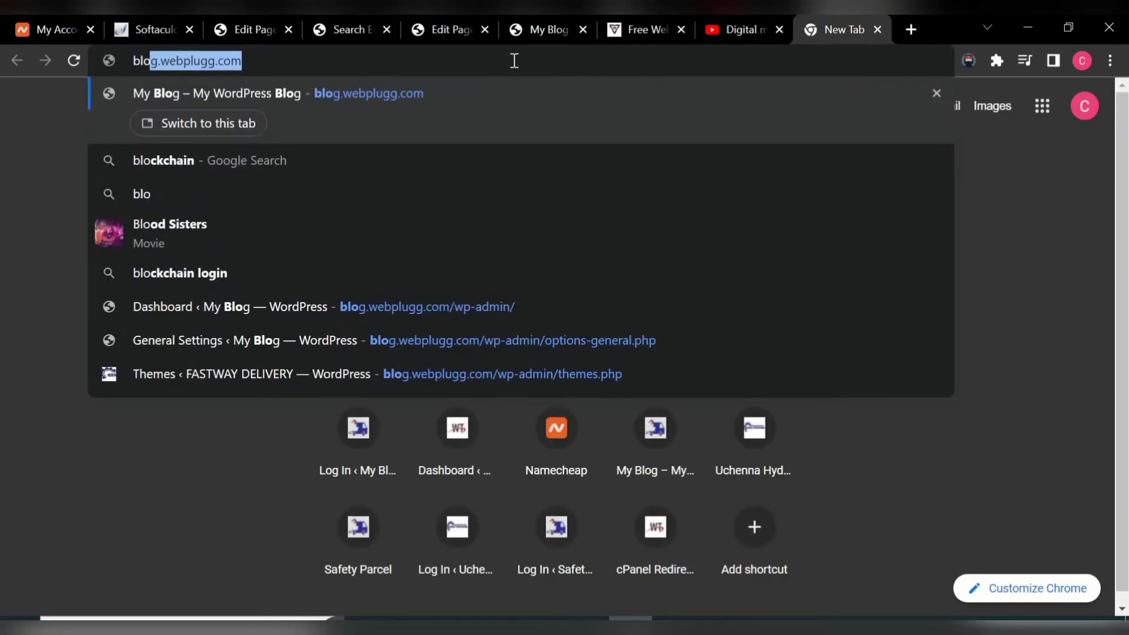
key("Return")
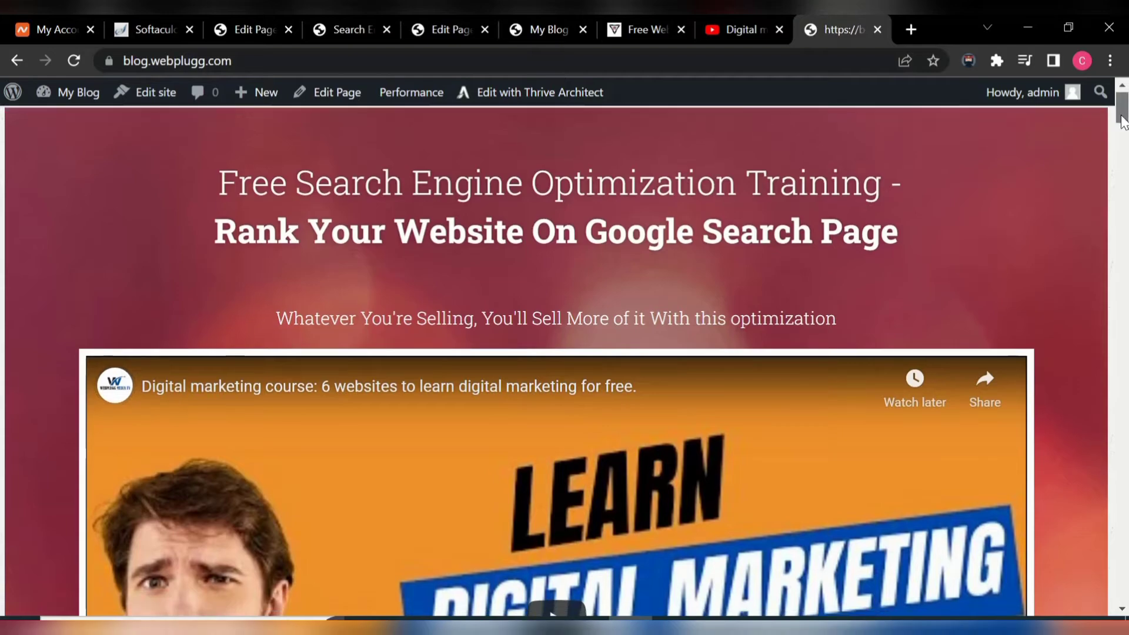
mouse_move(1125, 120)
left_mouse_down()
mouse_move(1126, 418)
mouse_move(1126, 124)
left_mouse_up()
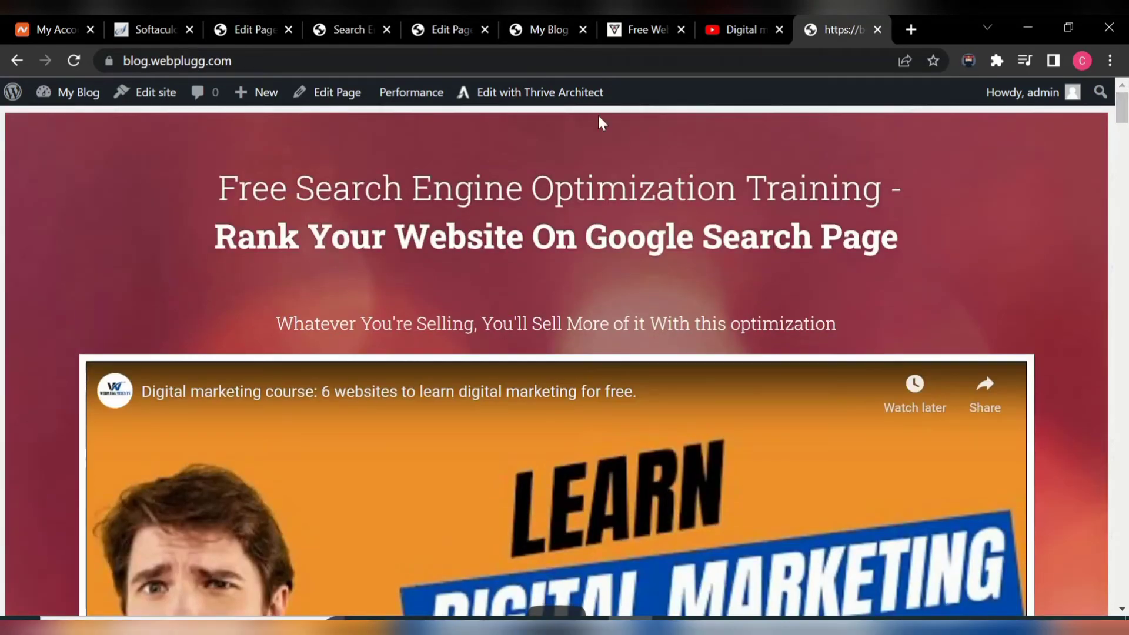
- Select the hero headline in the editor and raise its font size to 45 px
left_click(351, 36)
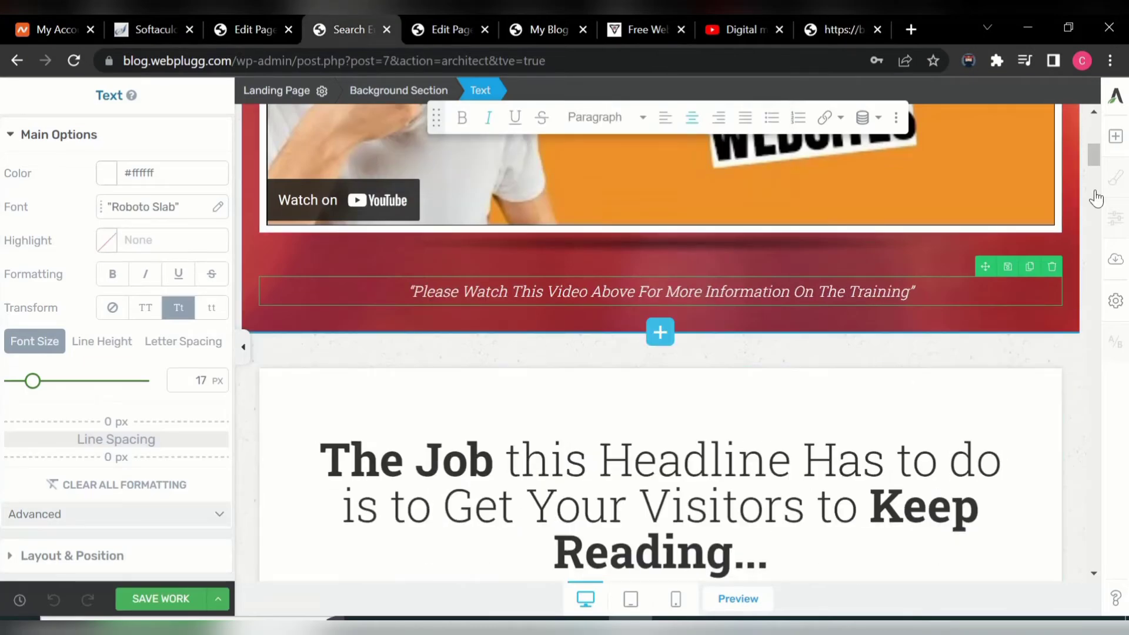
left_click_drag(1092, 159, 1106, 123)
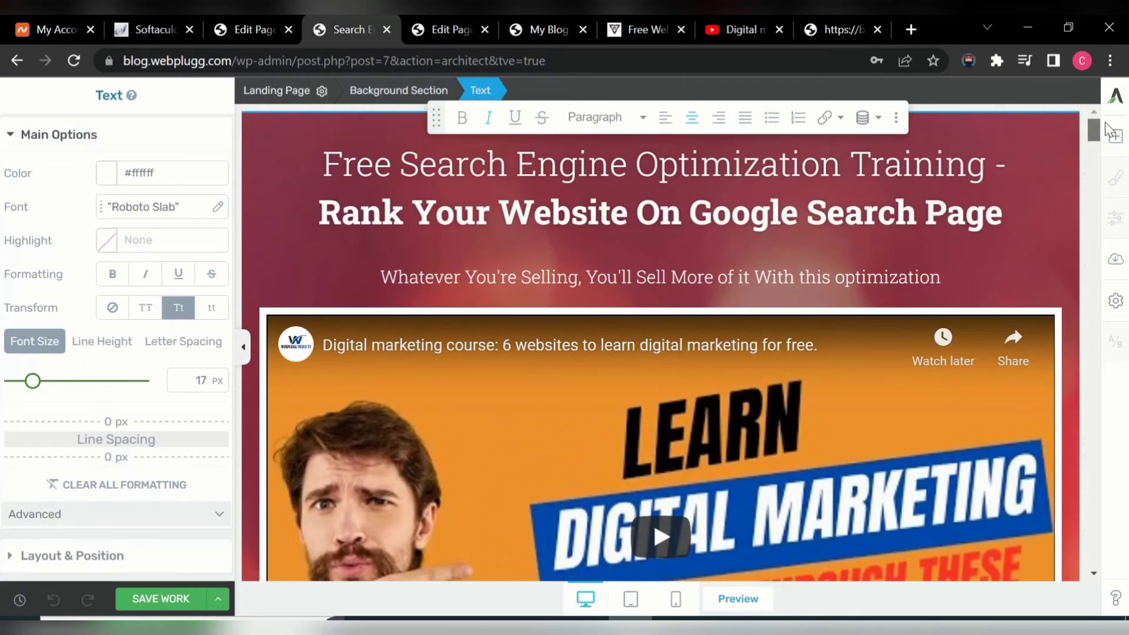
left_click(538, 175)
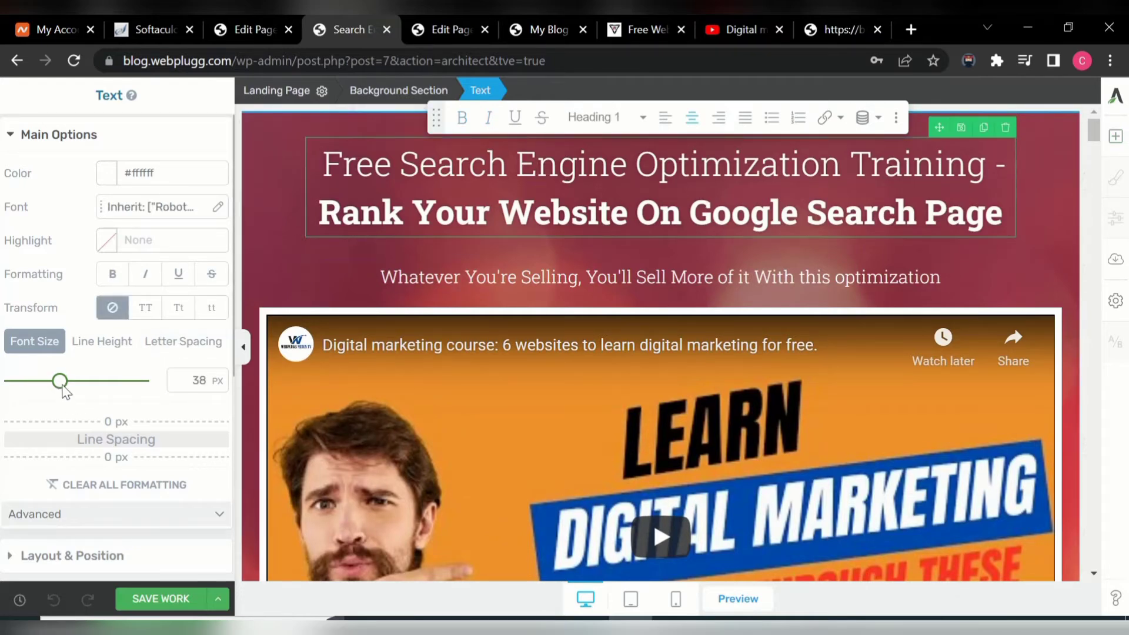
left_click_drag(61, 389, 71, 392)
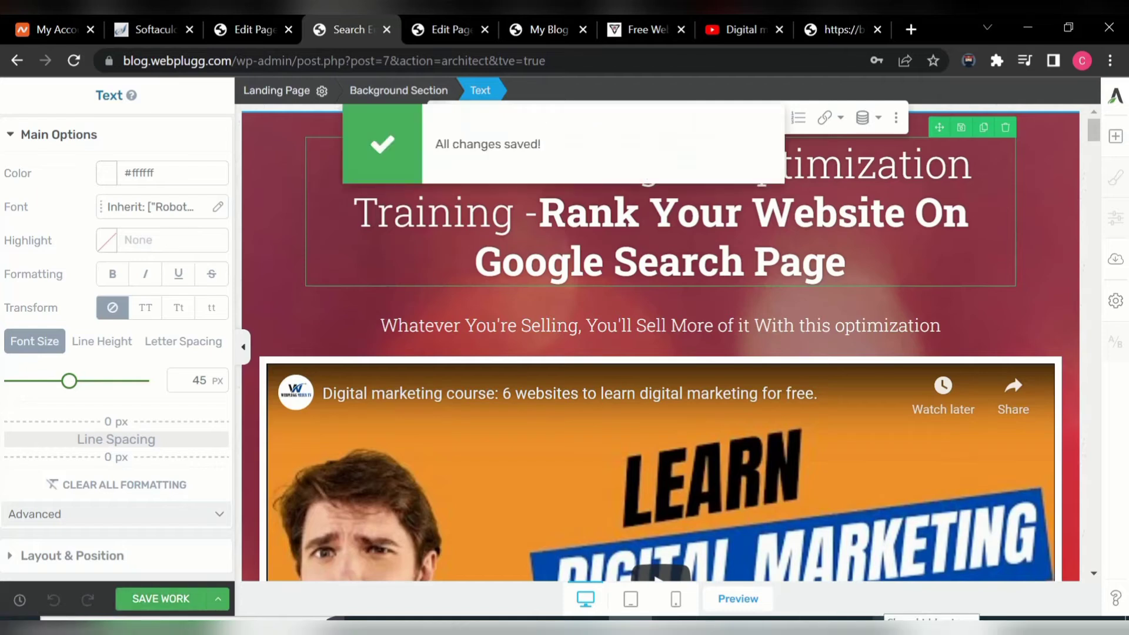
left_click(887, 627)
left_click(887, 606)
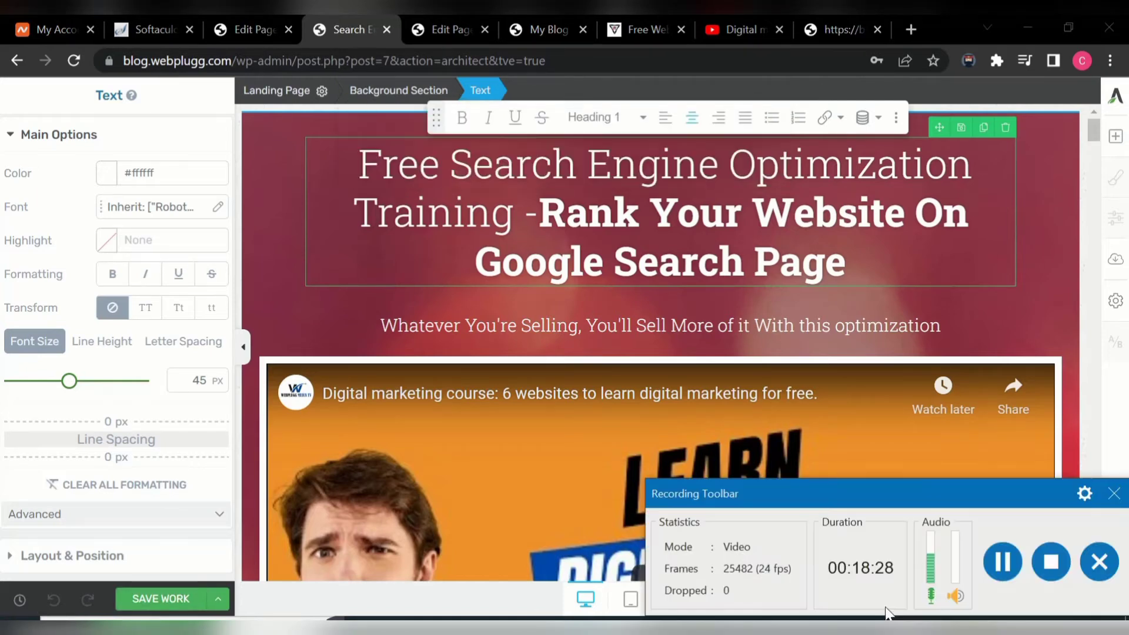
left_click(1112, 499)
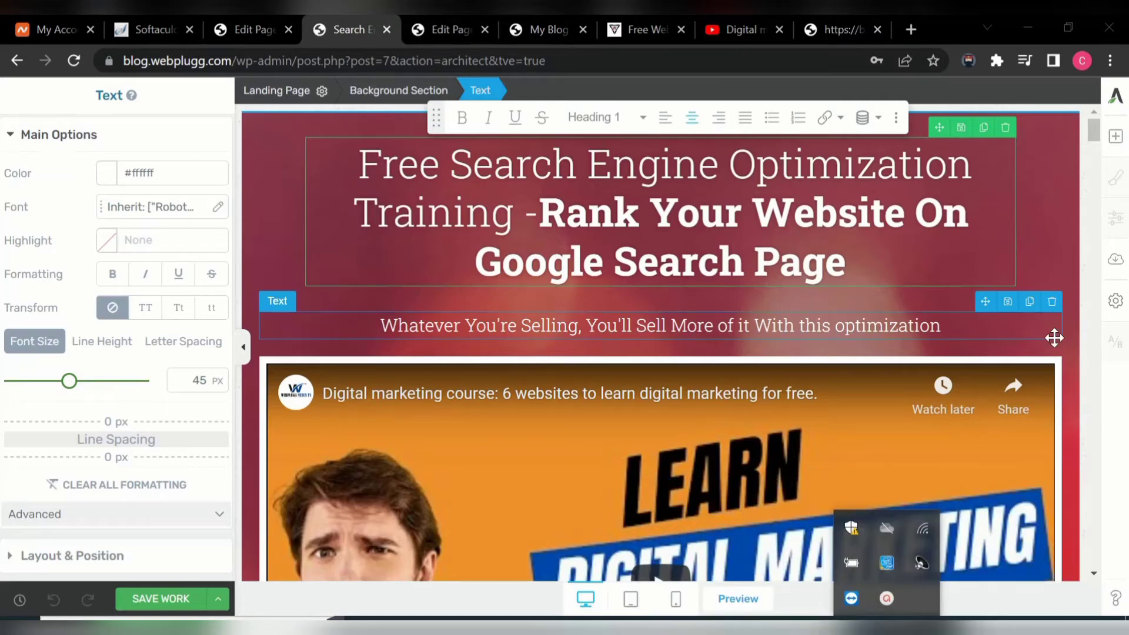
left_click(1084, 333)
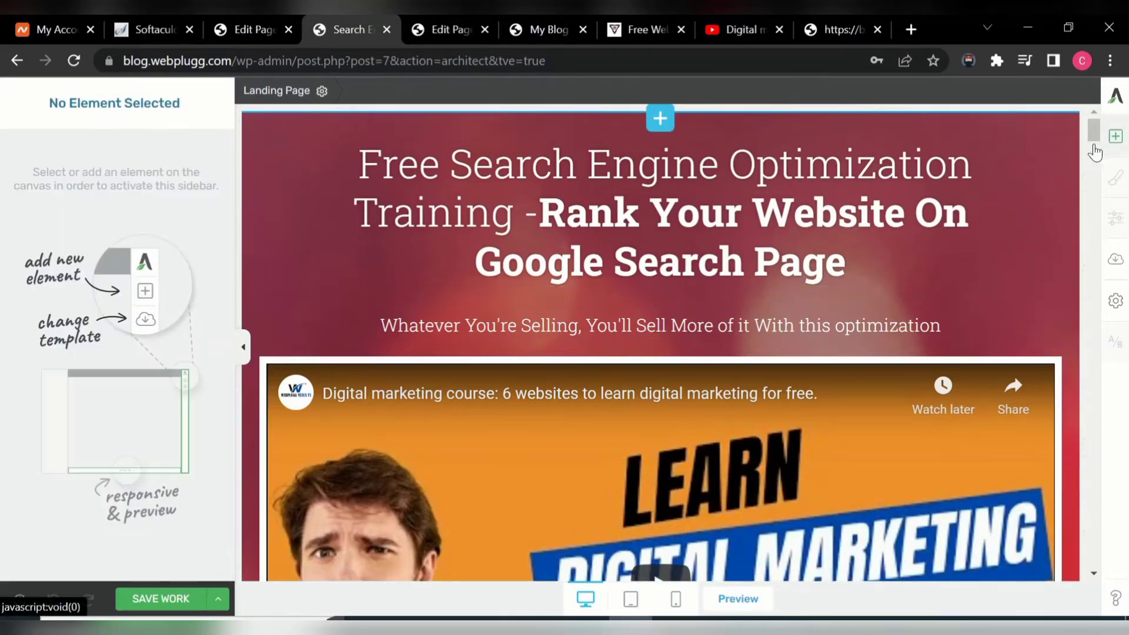
- Duplicate the icon feature-box row and the 30-Day Trial box, moving the copy below the columns
left_click_drag(1092, 133, 1121, 243)
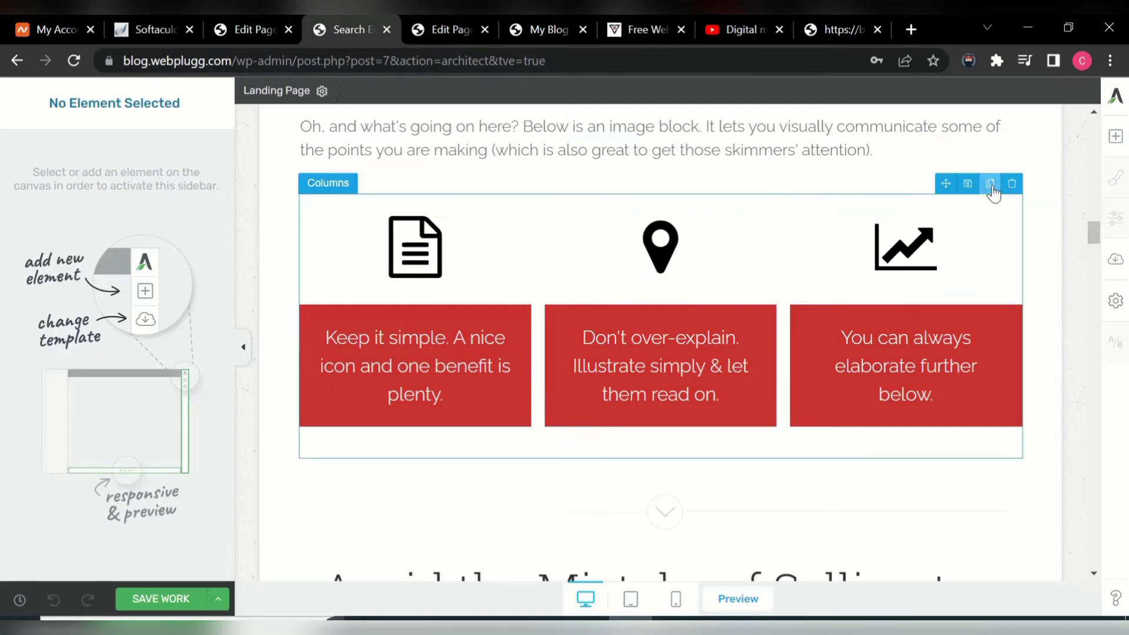
left_click(991, 185)
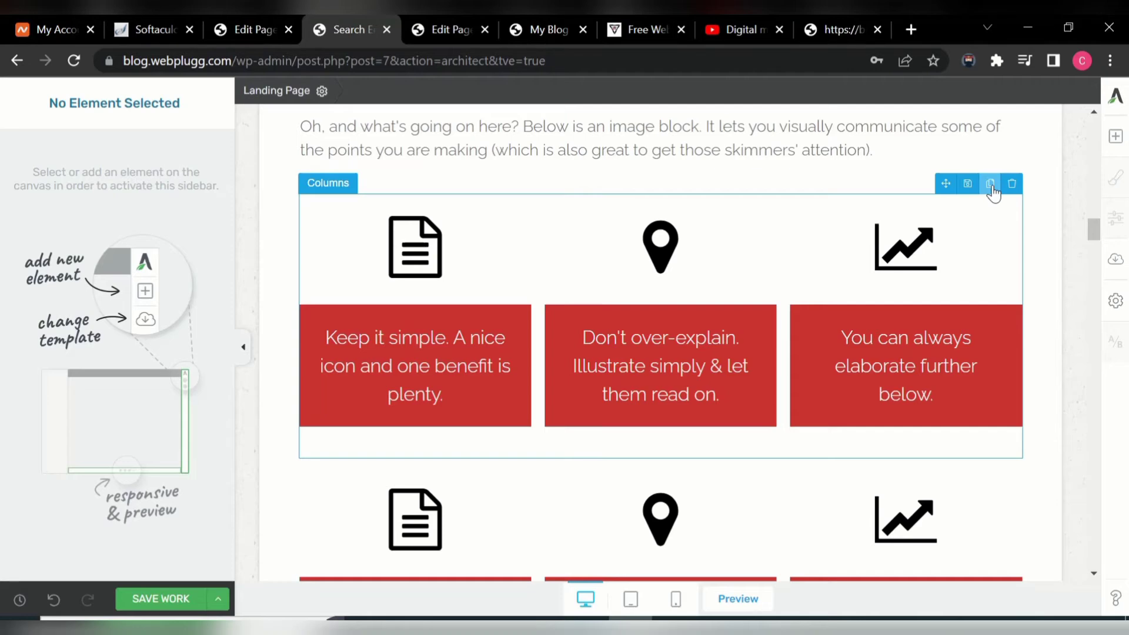
left_click_drag(1094, 231, 1091, 426)
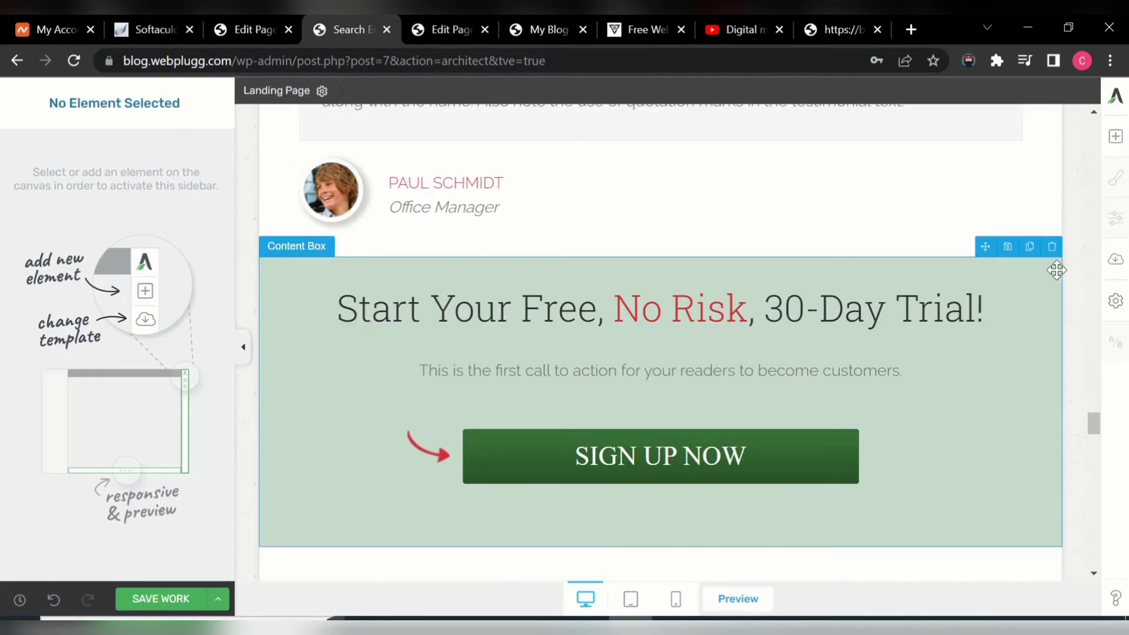
left_click(1035, 250)
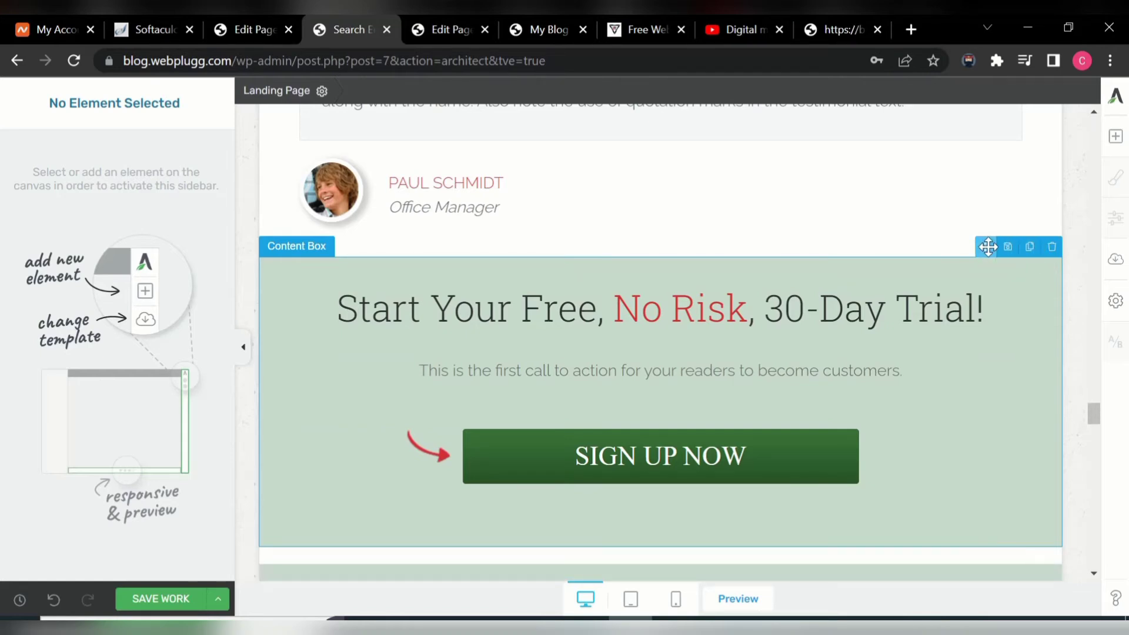
left_click_drag(988, 247, 855, 287)
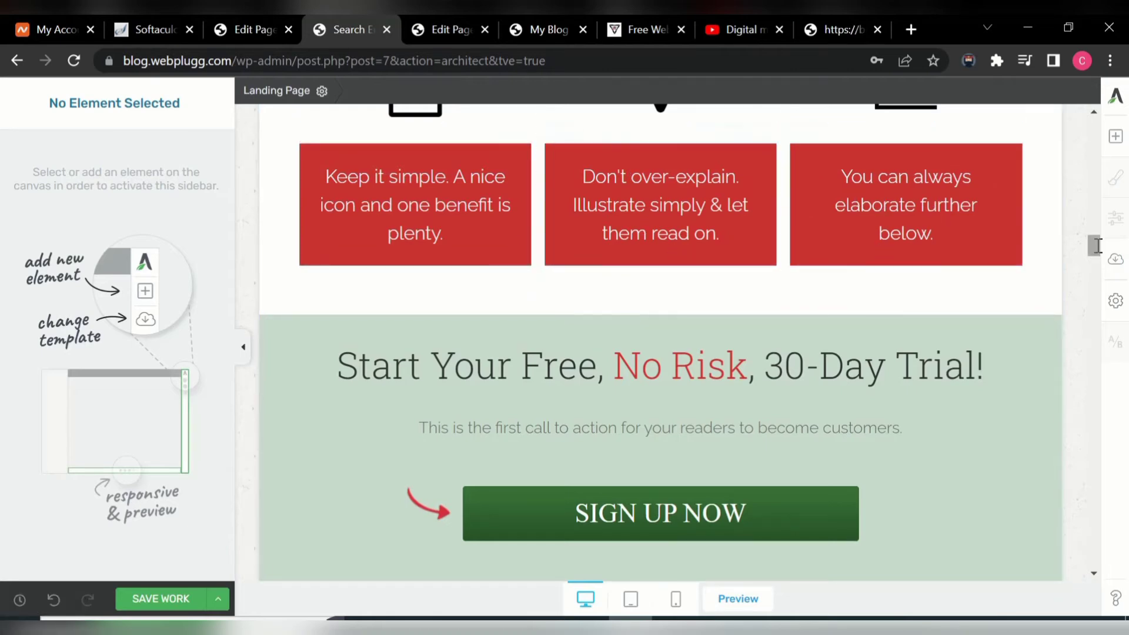
left_click_drag(1094, 252, 1125, 175)
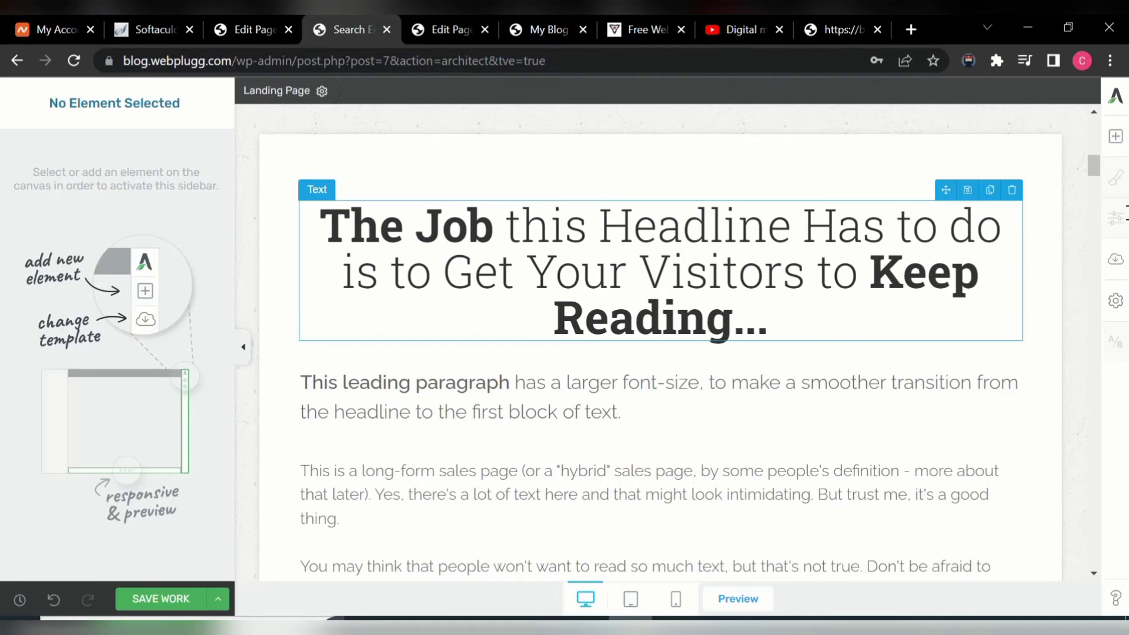
- Duplicate the Frequent Headings heading and move the copy above the icon columns
mouse_move(1098, 182)
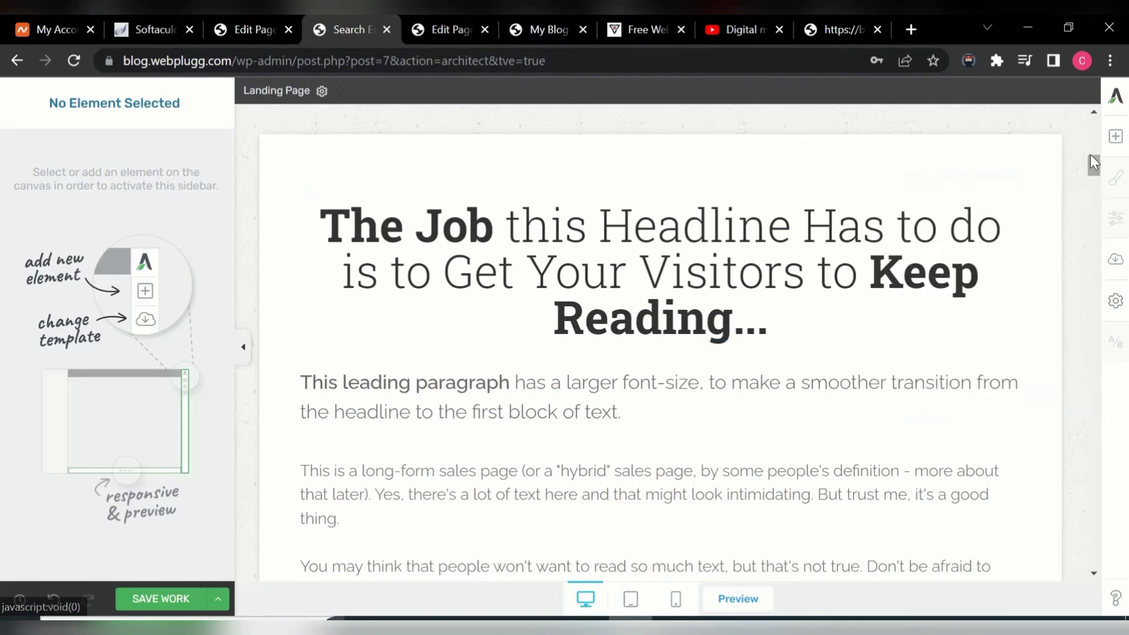
left_click_drag(1093, 171, 1098, 204)
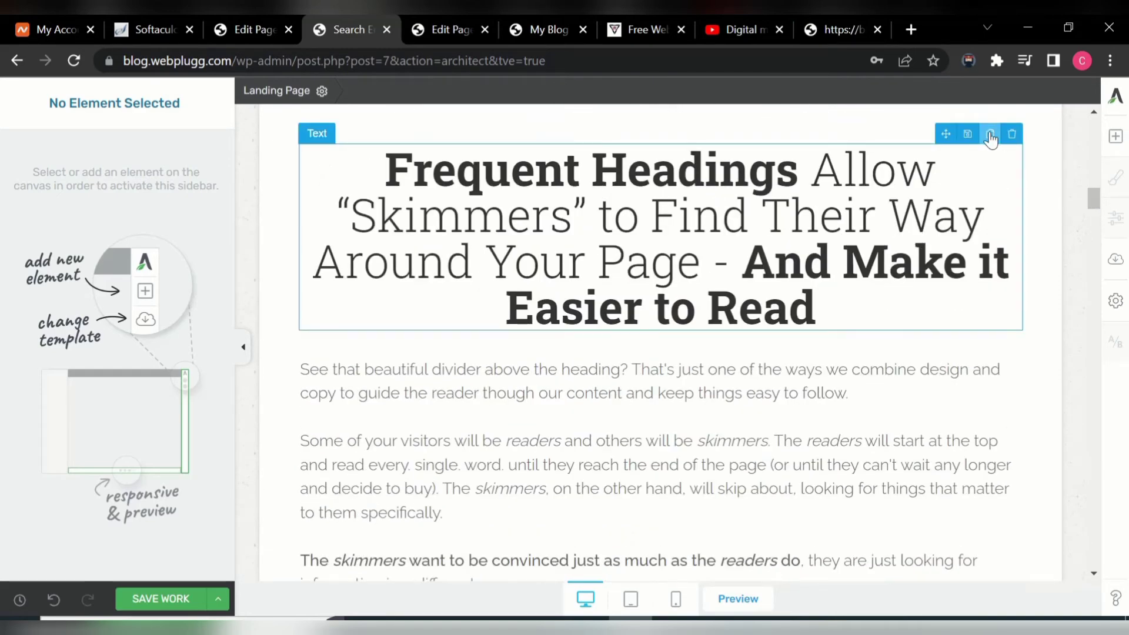
left_click(991, 134)
left_click(955, 147)
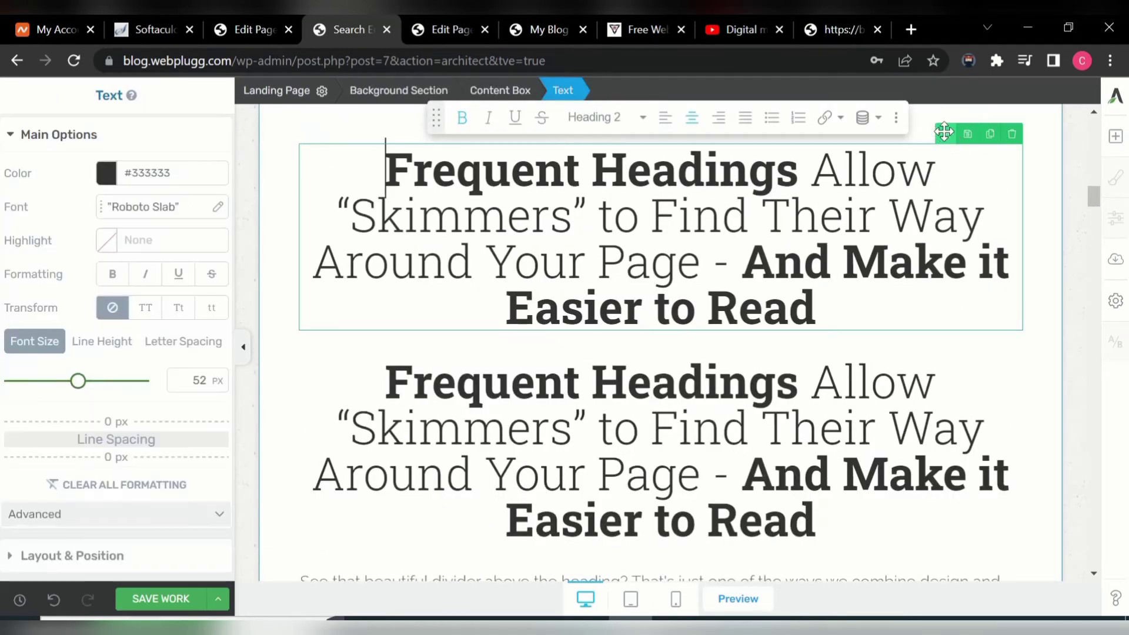
left_click_drag(945, 133, 730, 196)
left_click_drag(718, 254, 718, 261)
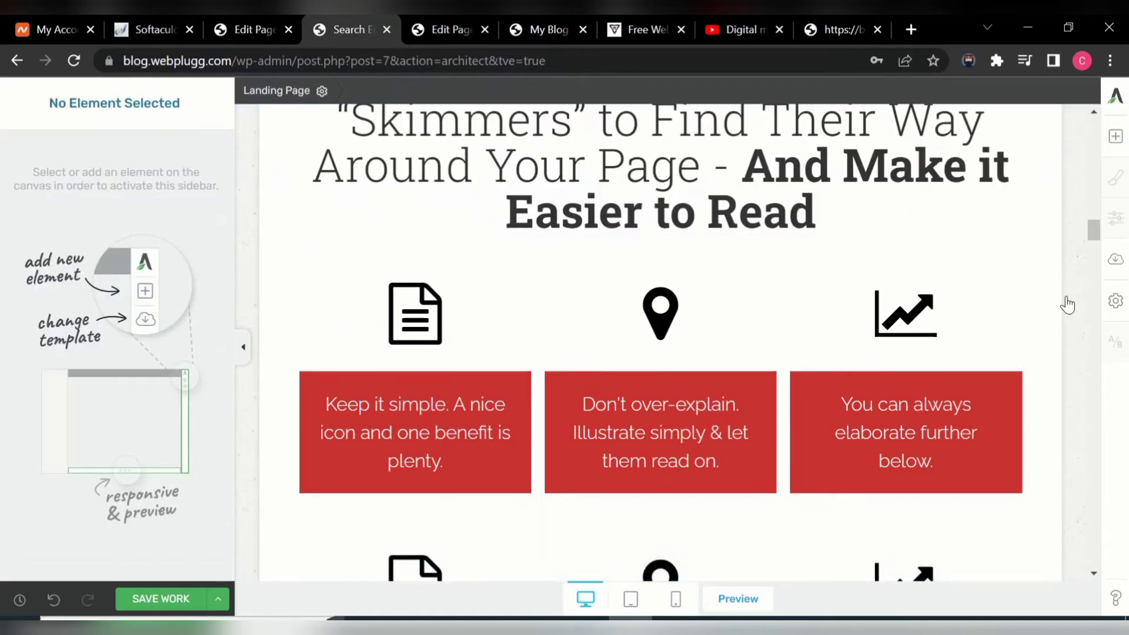
left_click_drag(1096, 234, 1097, 221)
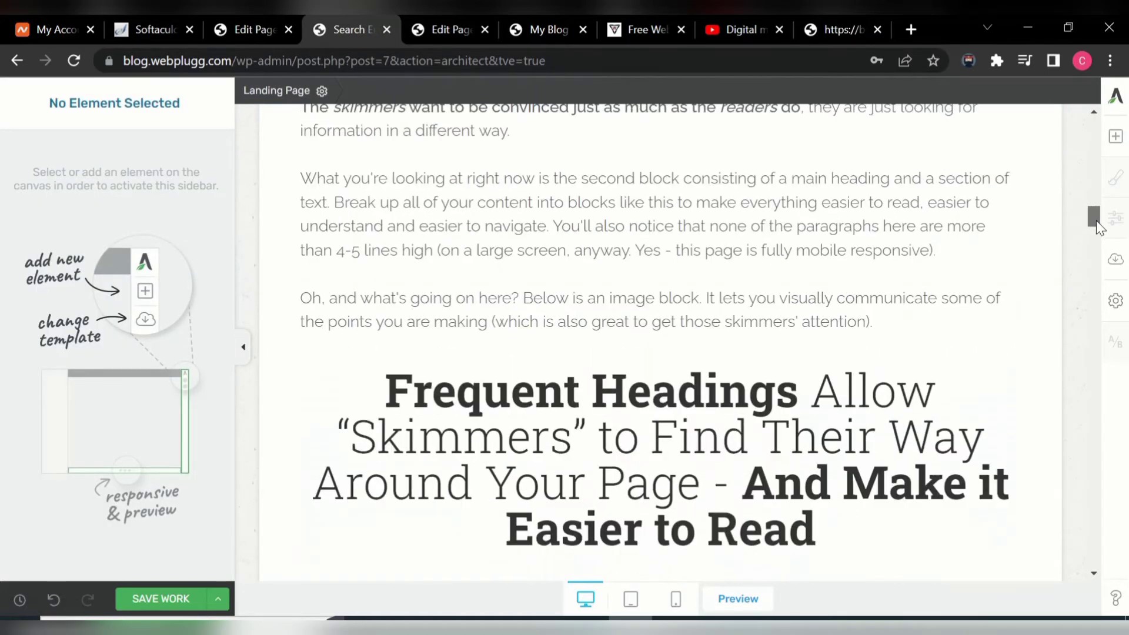
- Replace the copied heading's wording with 'This Is The Course Outline That Will Be Covered in This Training'
left_click(710, 486)
key("BackSpace")
key("BackSpace")
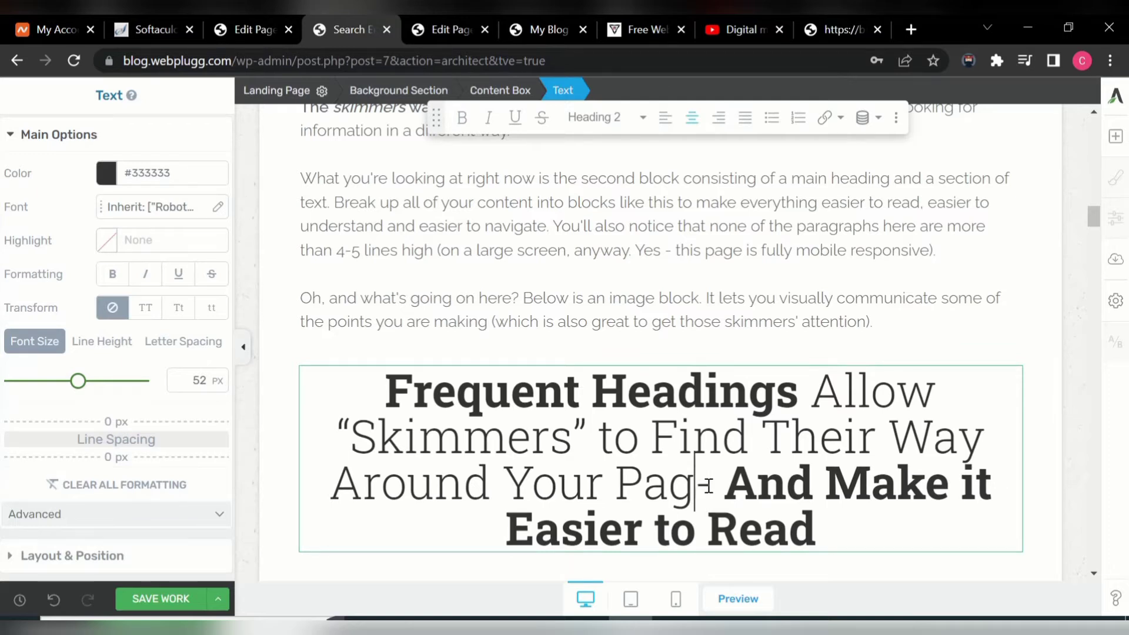
key("BackSpace")
key("BackSpace")
key("BackSpace")
key("BackSpace")
key("BackSpace")
key("BackSpace")
key("BackSpace")
key("BackSpace")
key("BackSpace")
key("BackSpace")
key("BackSpace")
key("BackSpace")
key("BackSpace")
key("BackSpace")
key("BackSpace")
key("BackSpace")
key("BackSpace")
key("BackSpace")
key("BackSpace")
key("BackSpace")
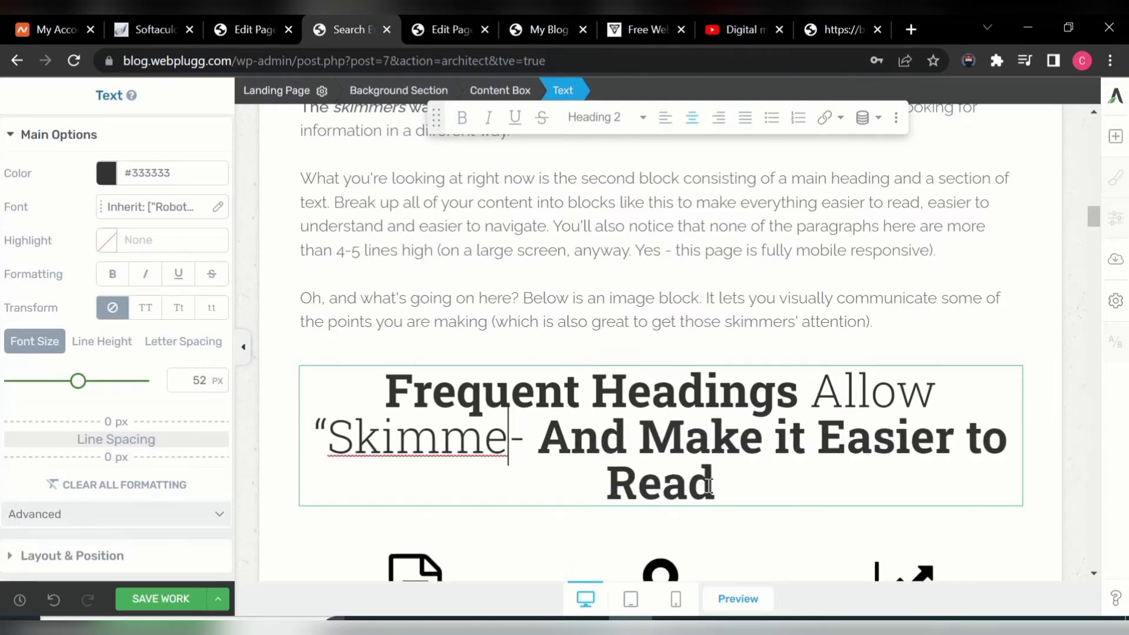
key("BackSpace")
key("BackSpace")
key("BackSpace")
key("BackSpace")
key("BackSpace")
key("BackSpace")
key("BackSpace")
key("BackSpace")
key("BackSpace")
key("BackSpace")
key("BackSpace")
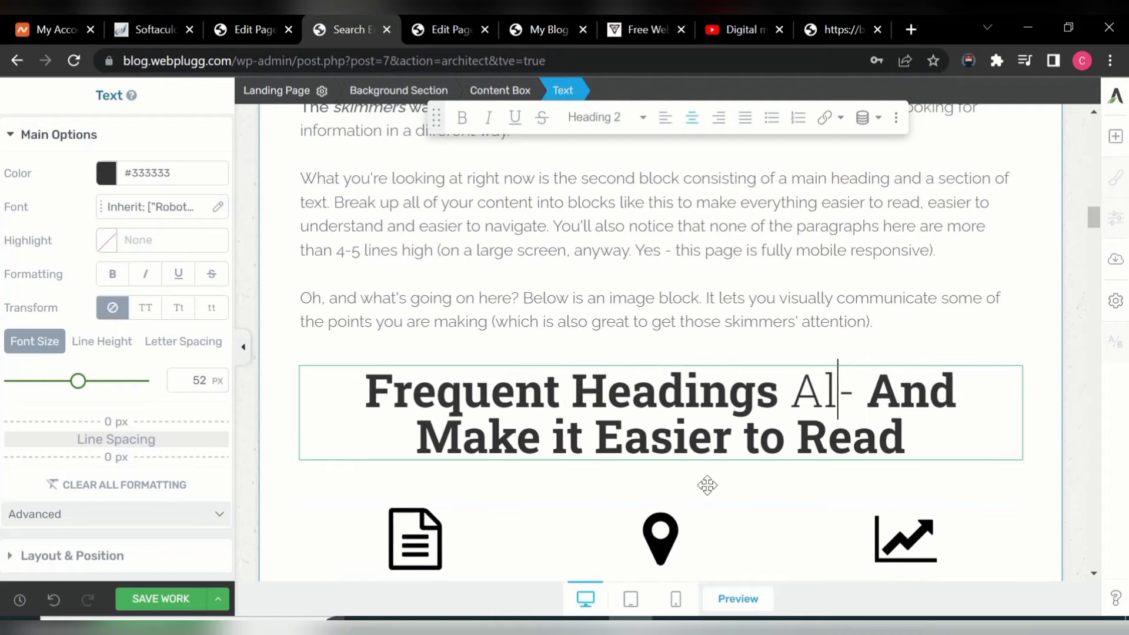
key("BackSpace")
key("BackSpace")
key("BackSpace")
key("BackSpace")
key("BackSpace")
key("BackSpace")
key("BackSpace")
key("BackSpace")
key("BackSpace")
key("BackSpace")
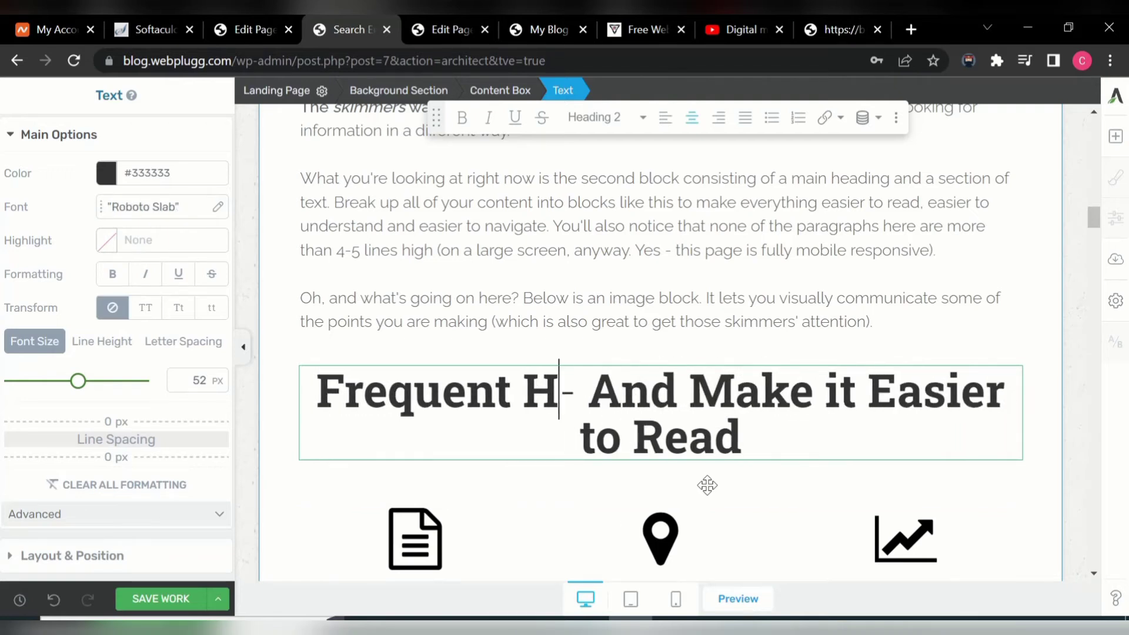
key("BackSpace")
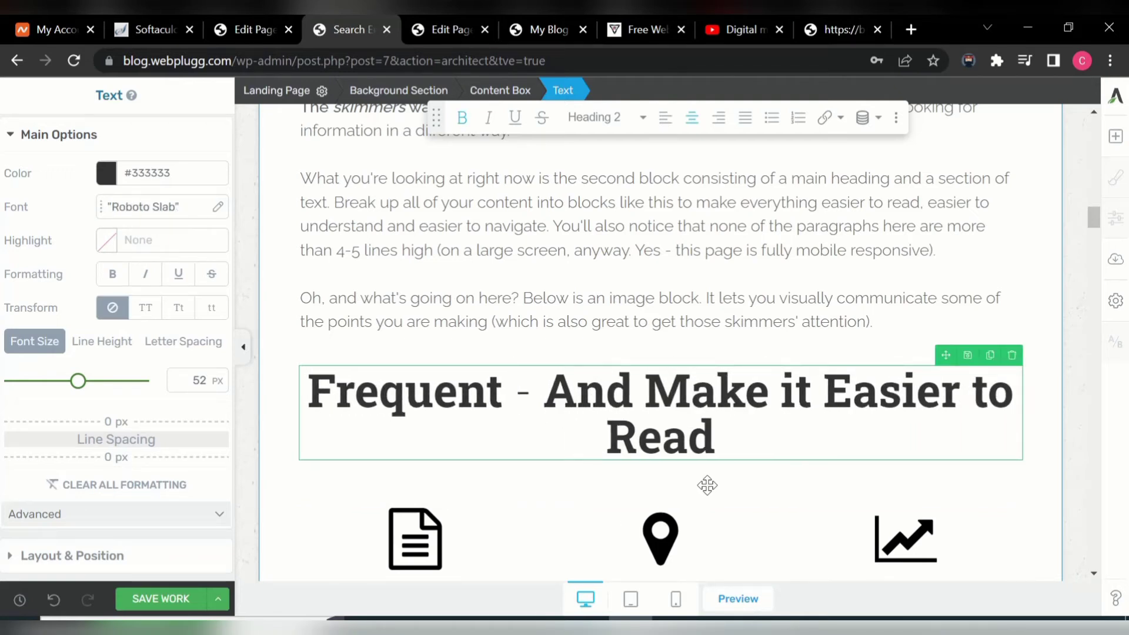
type("The")
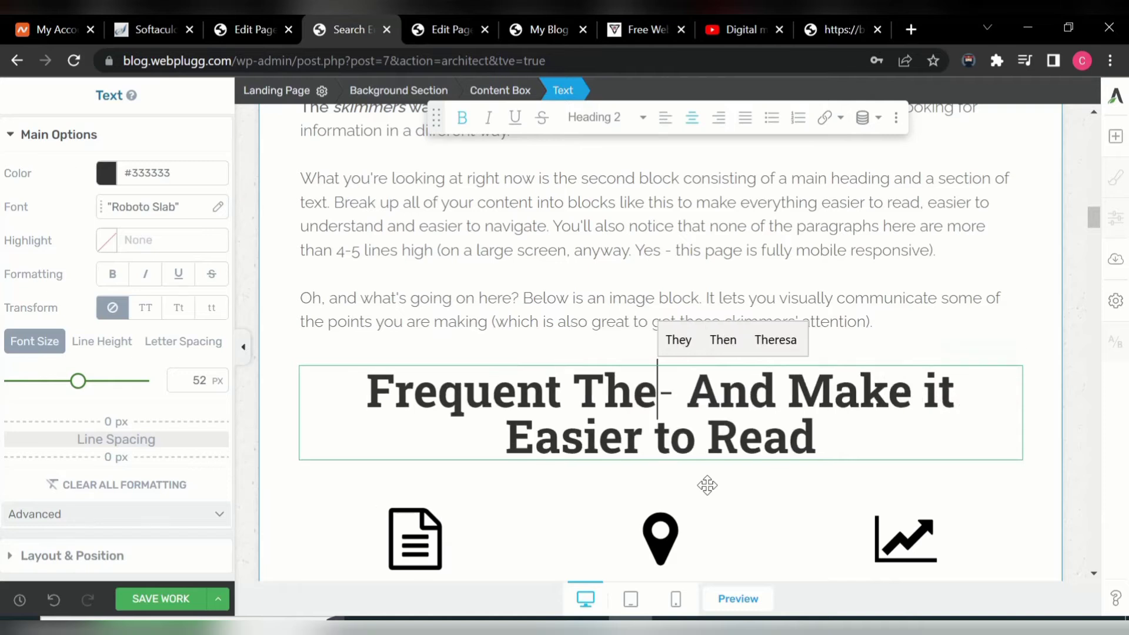
type("se")
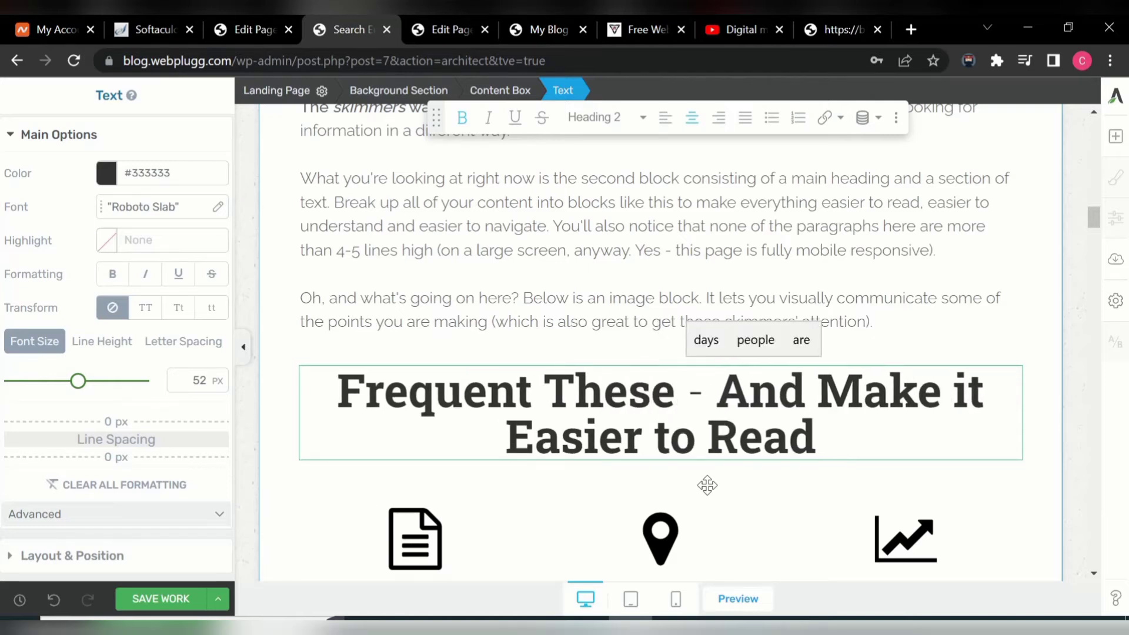
key("BackSpace")
key("BackSpace")
key("BackSpace")
key("BackSpace")
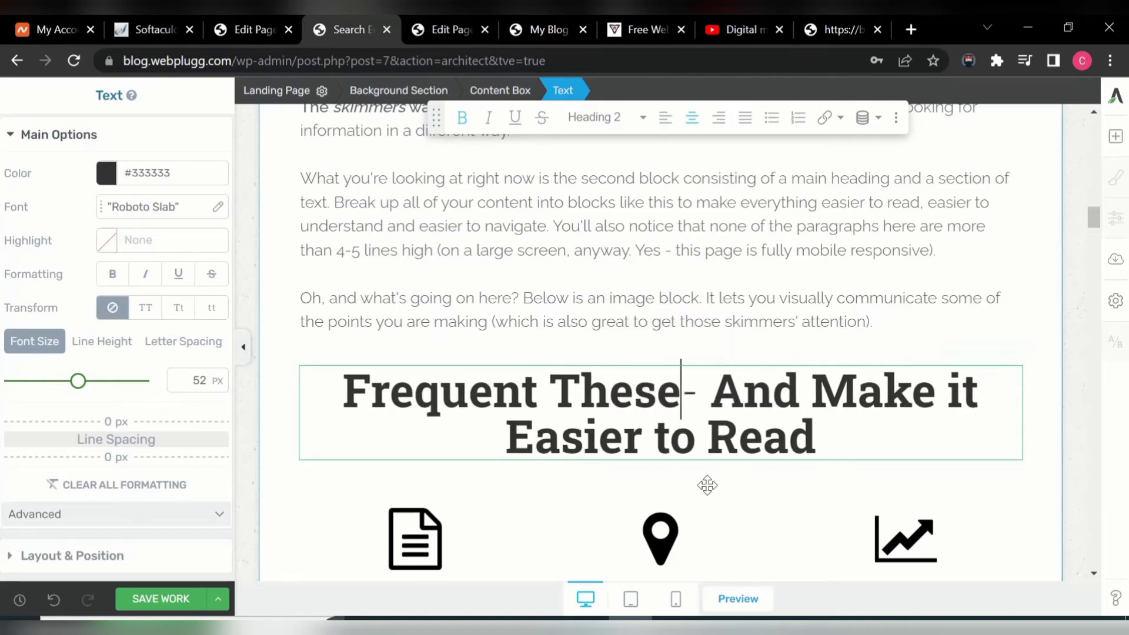
type("IS")
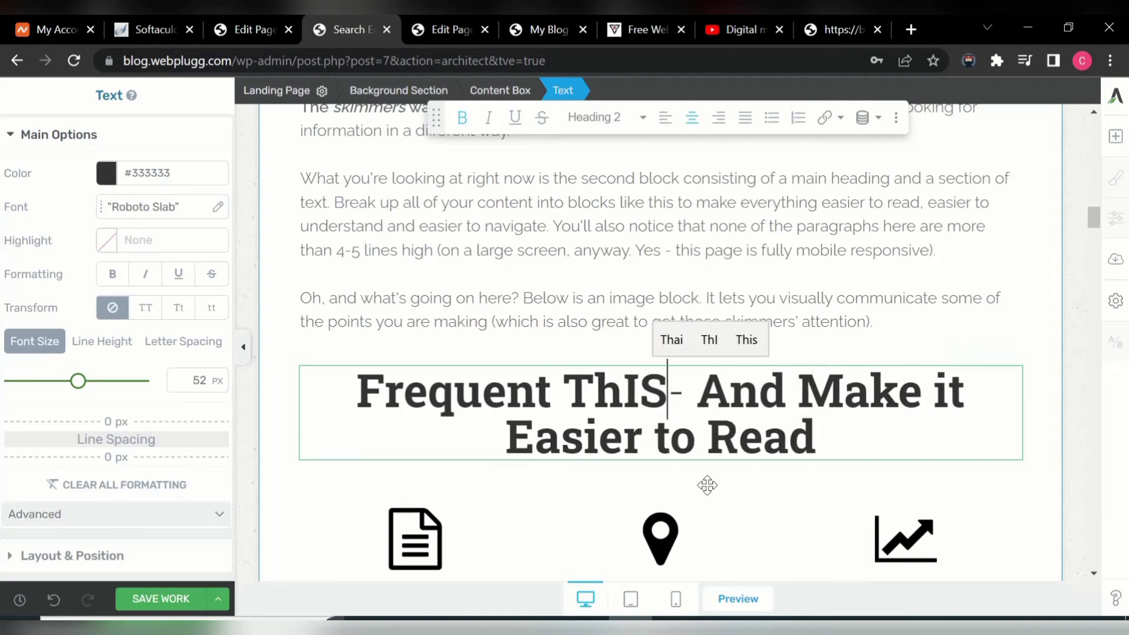
key("BackSpace")
key("BackSpace")
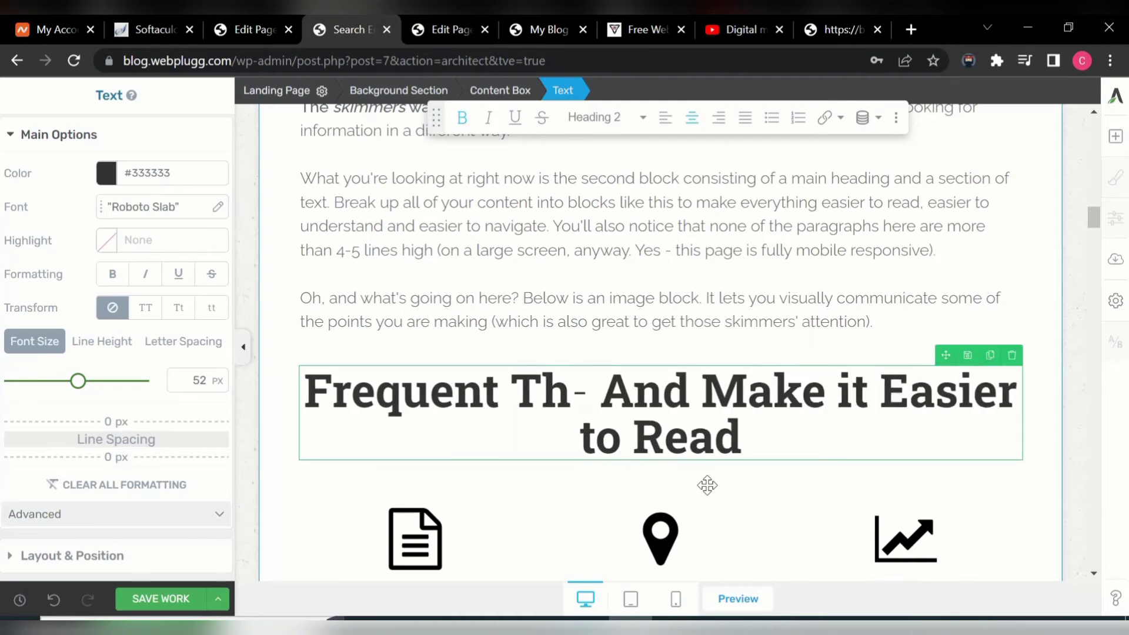
type("is ")
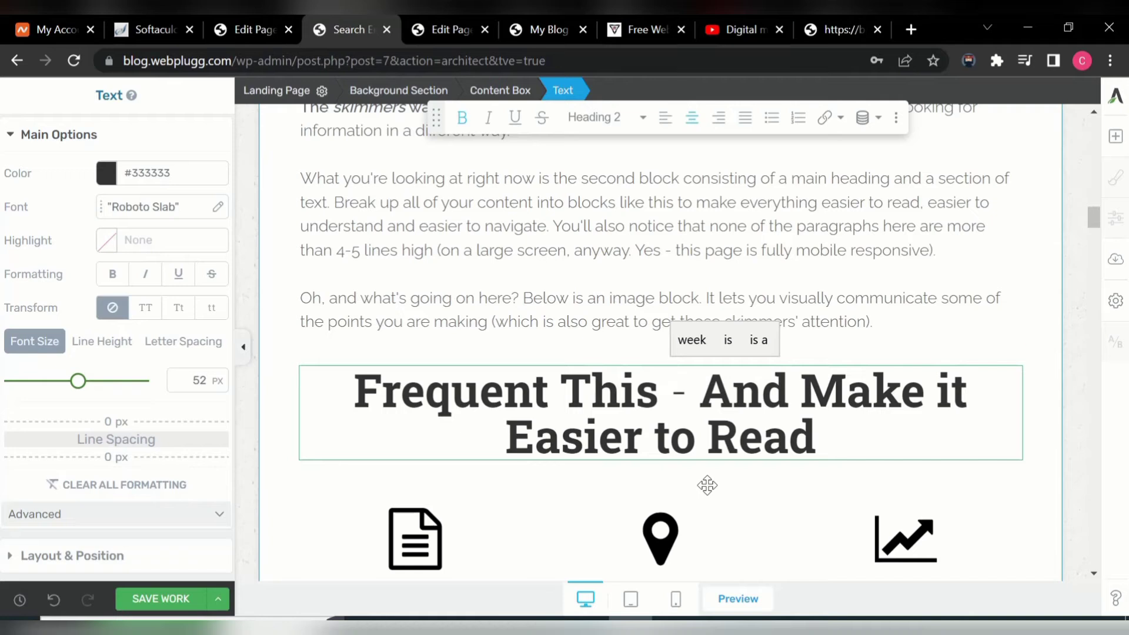
type("Is ")
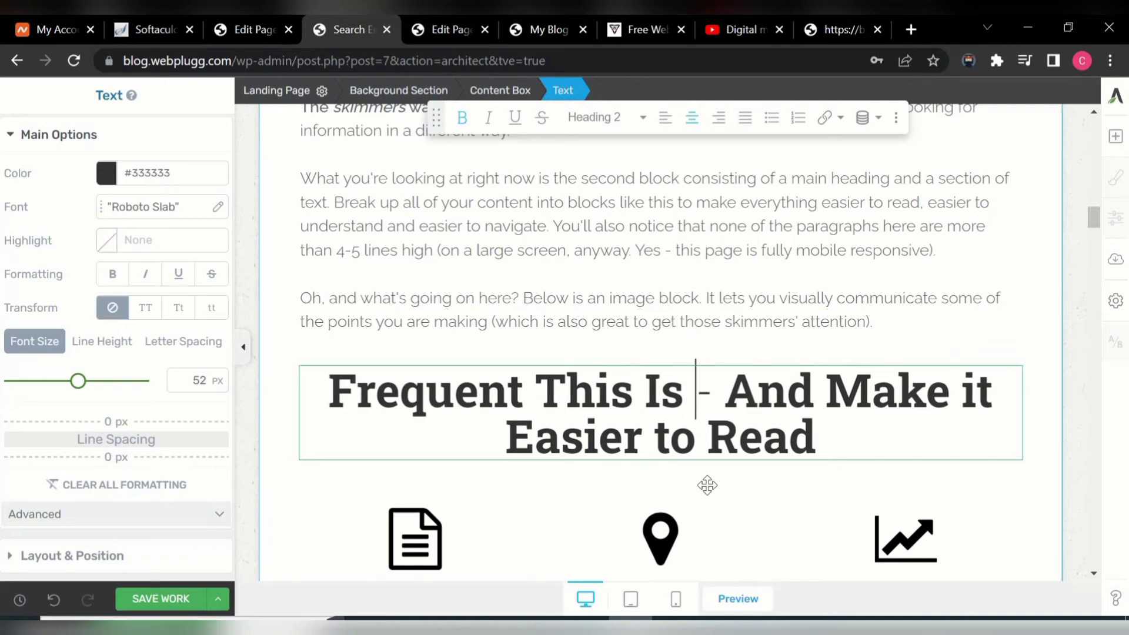
type("Th")
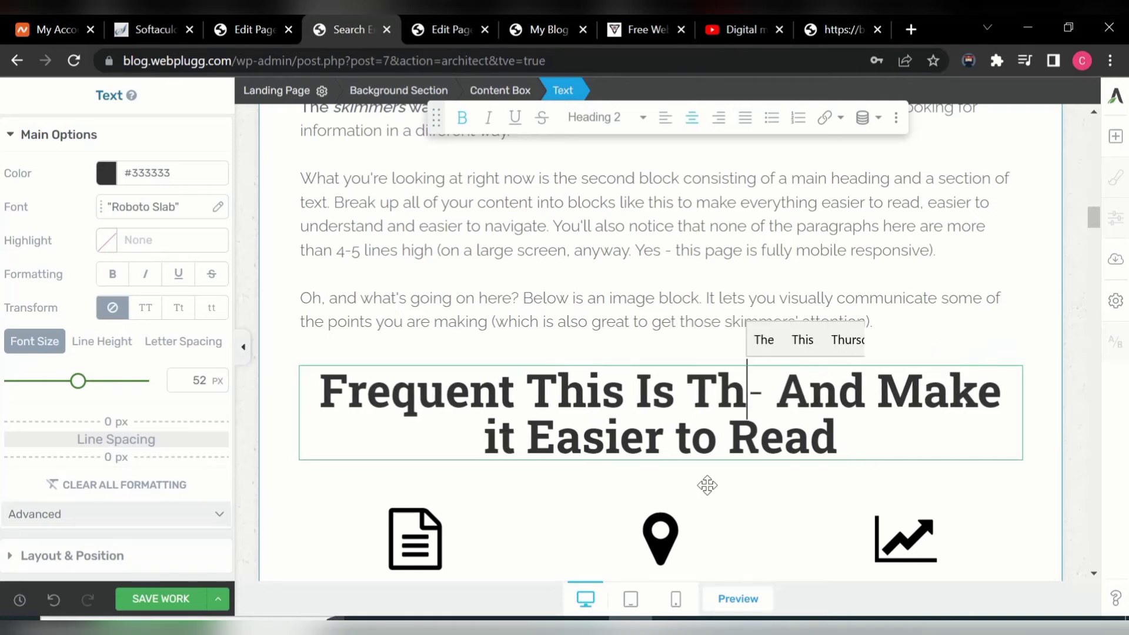
type("e C")
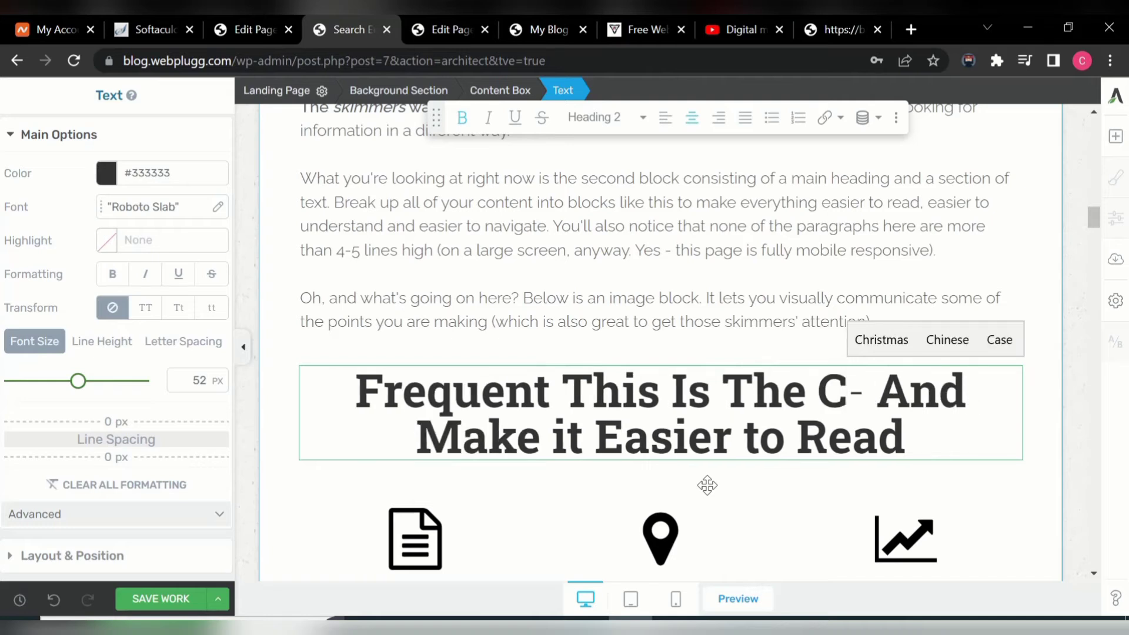
type("our")
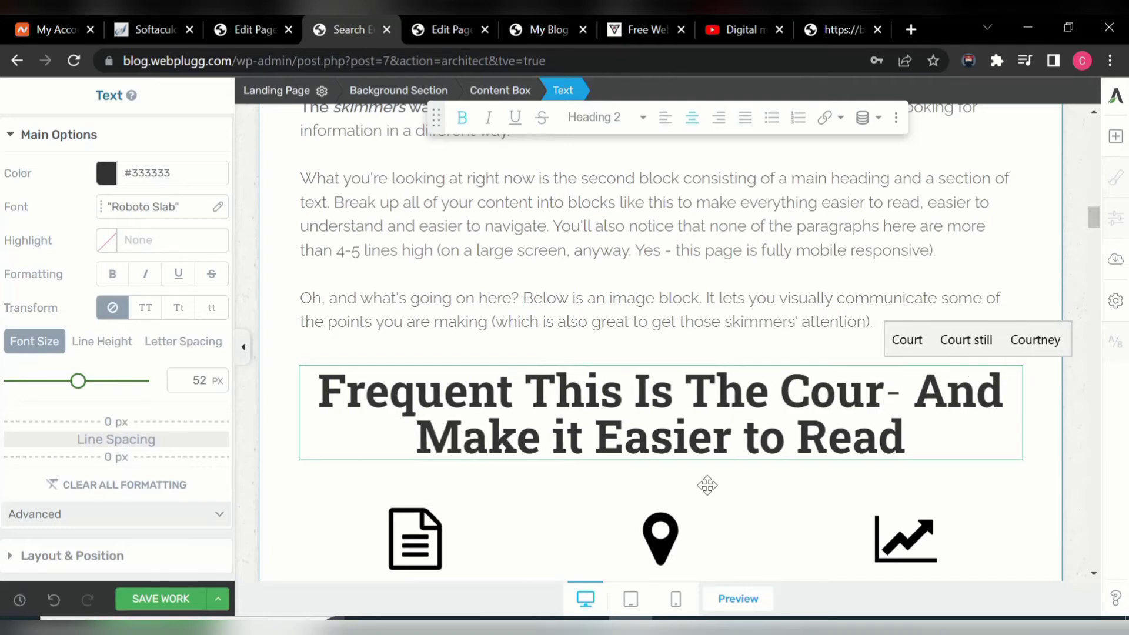
type("se ")
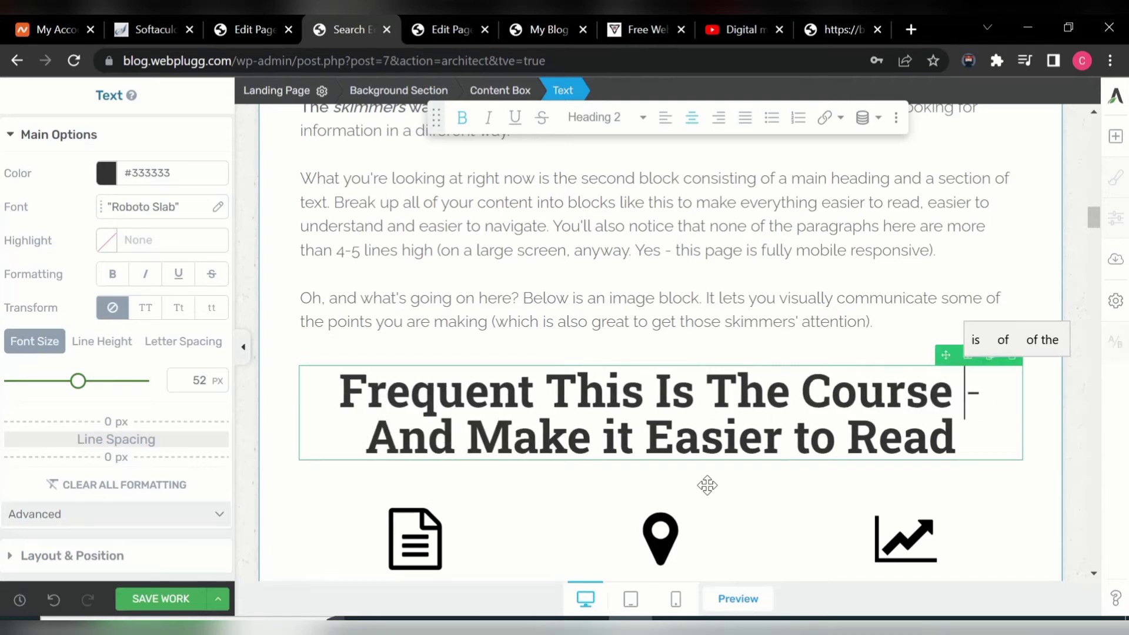
type("Outi")
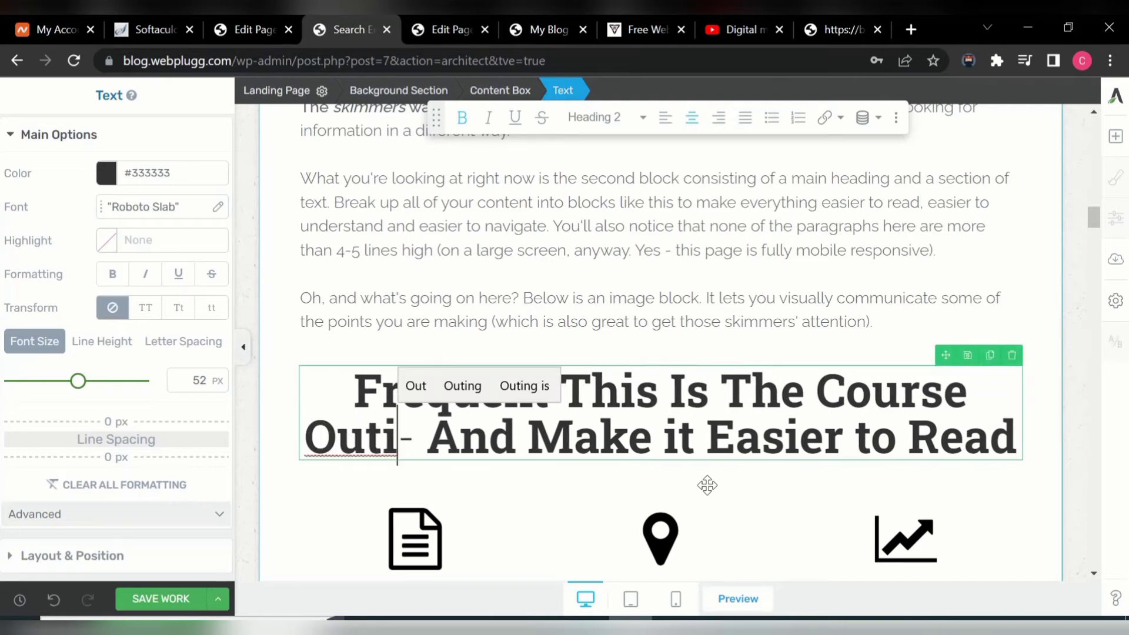
key("BackSpace")
type("line")
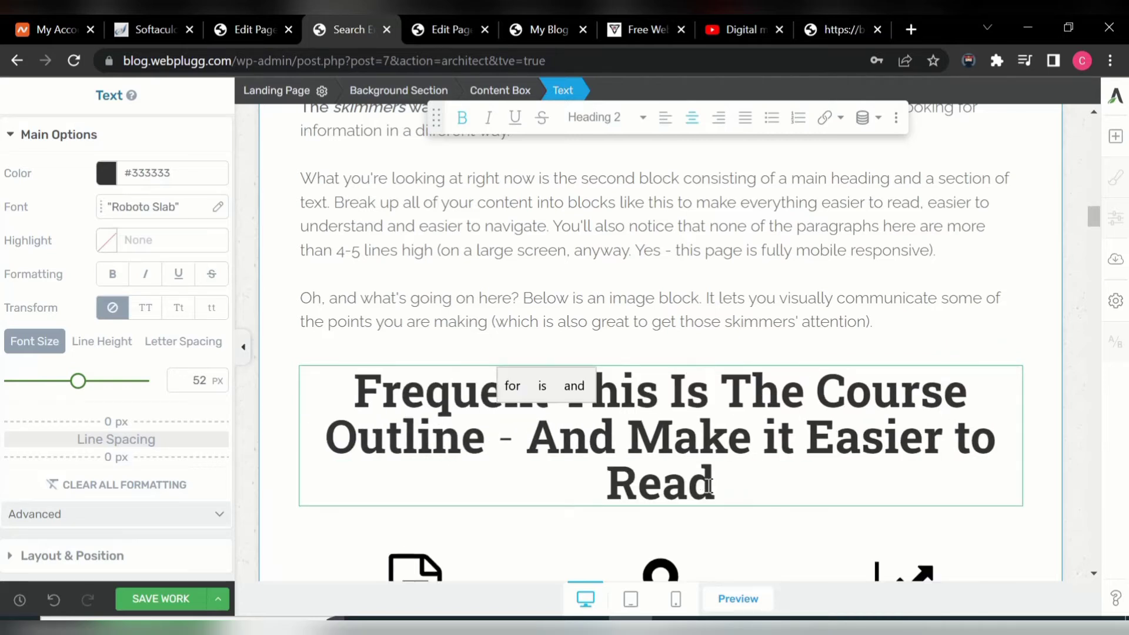
type(" That ")
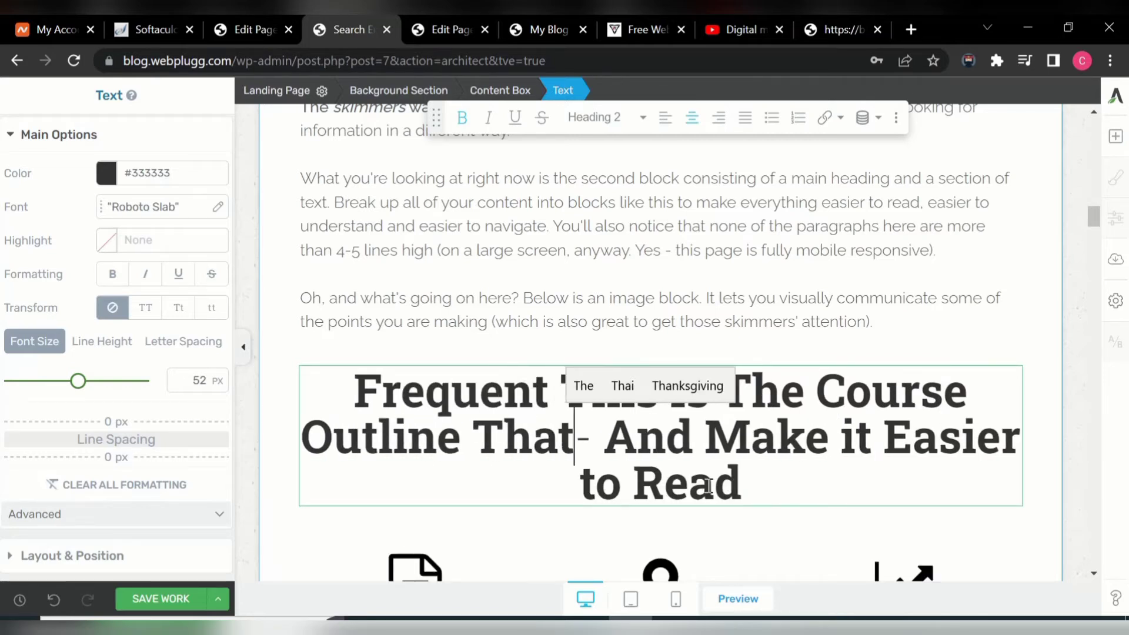
type("W")
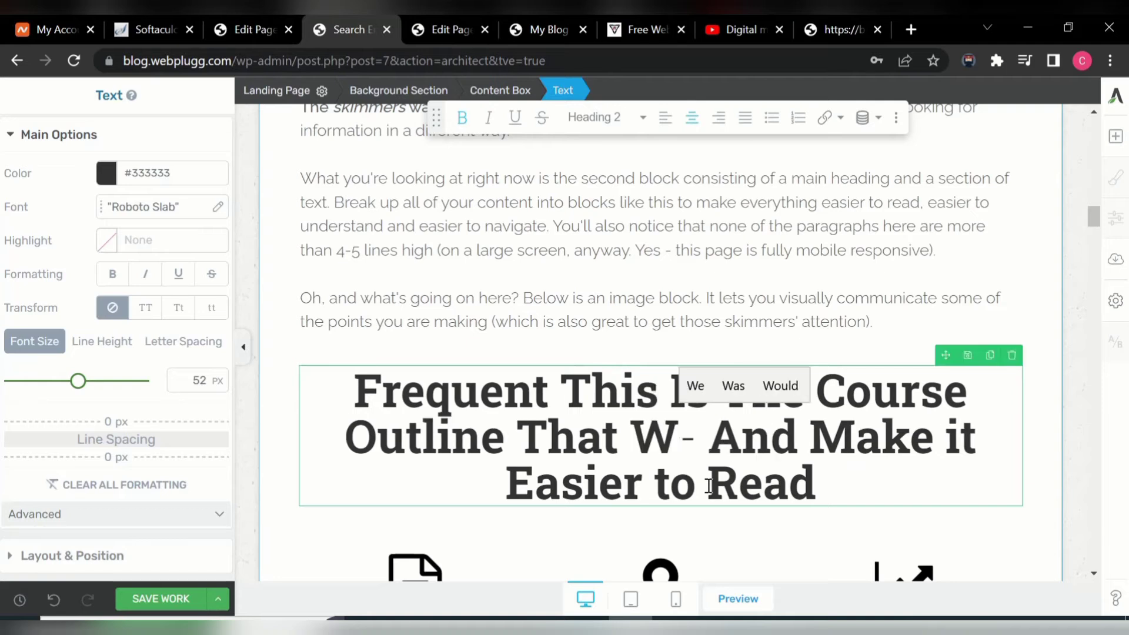
type("ill Be")
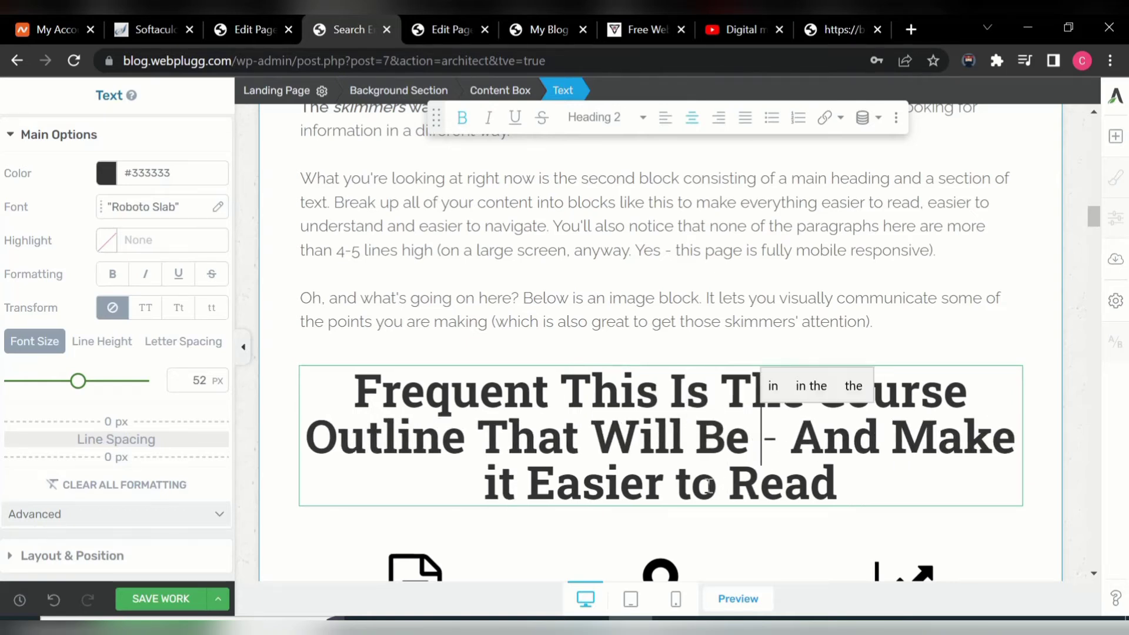
type(" C")
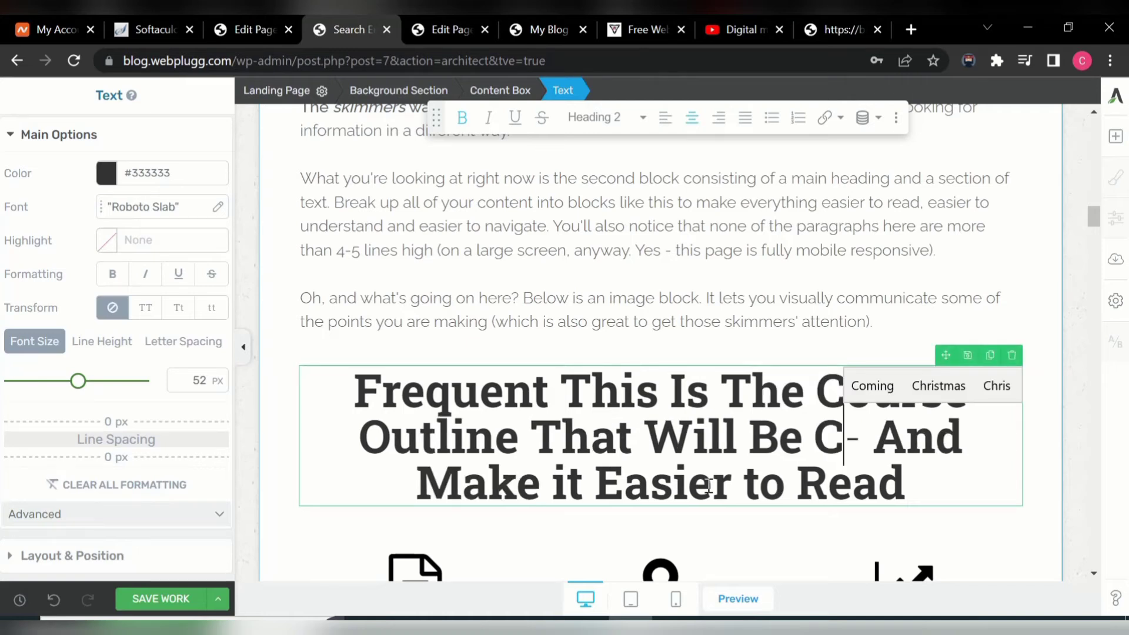
type("over")
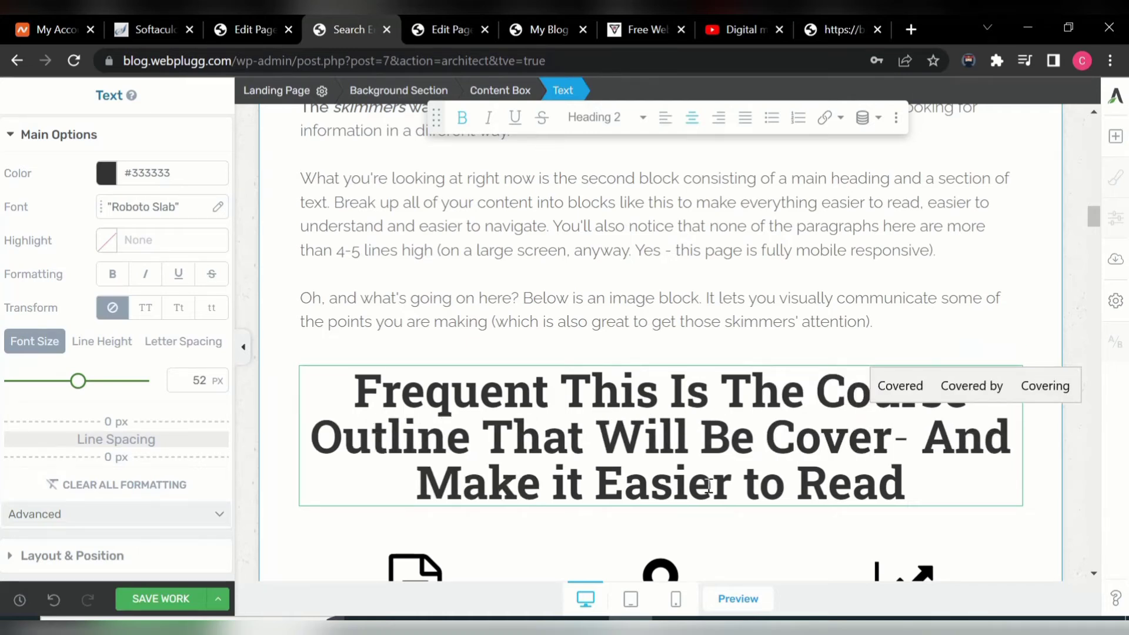
type("ed i")
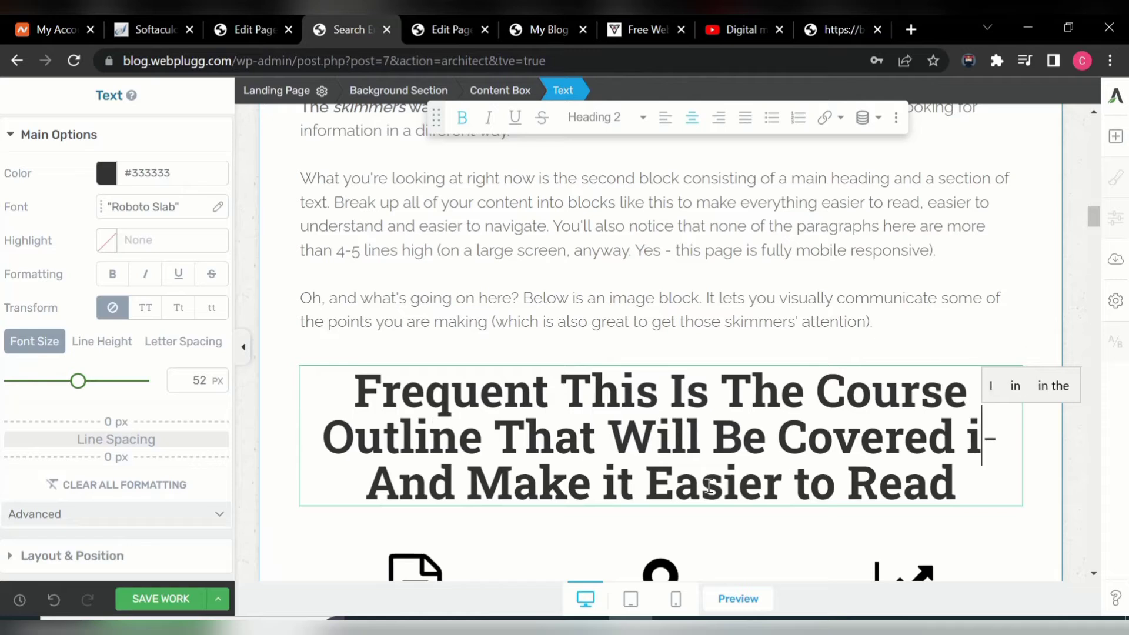
type("n T")
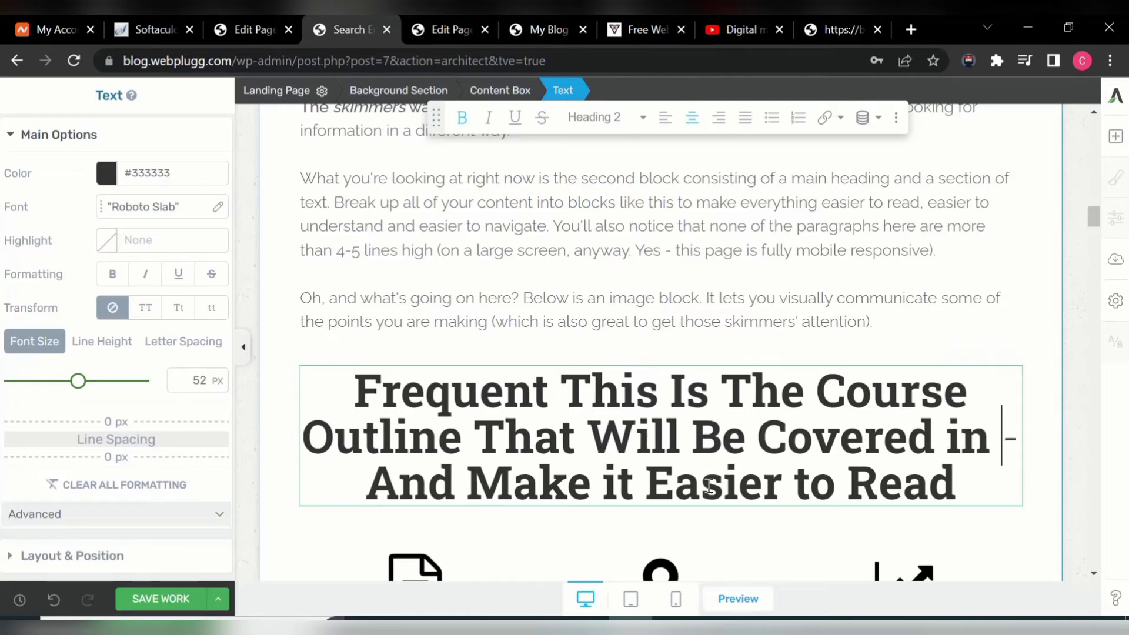
type("his ")
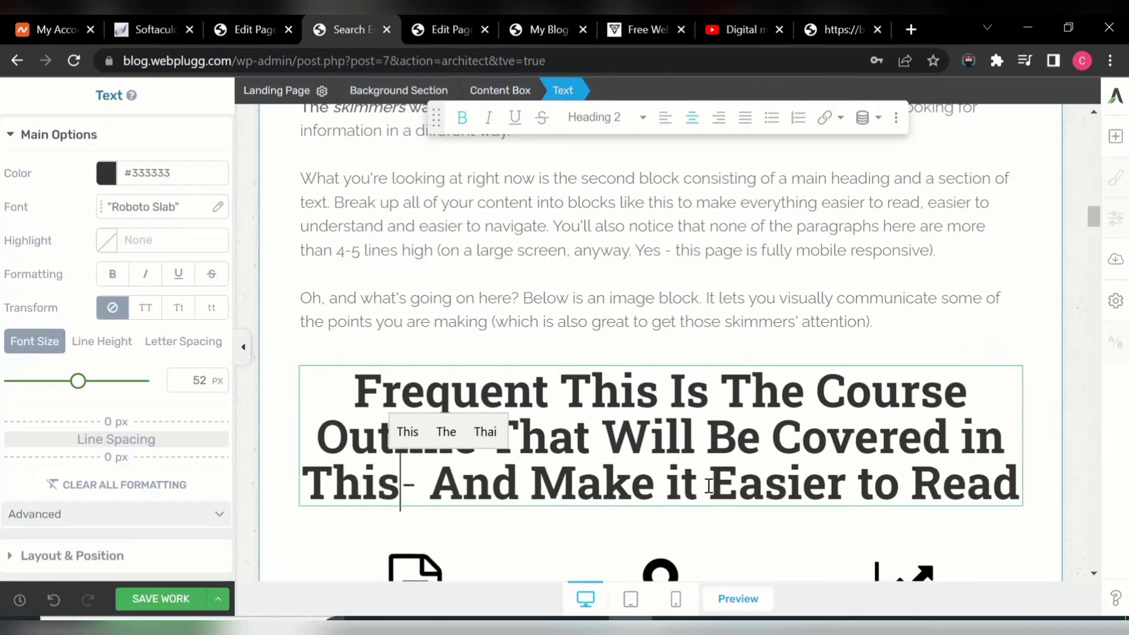
type("T")
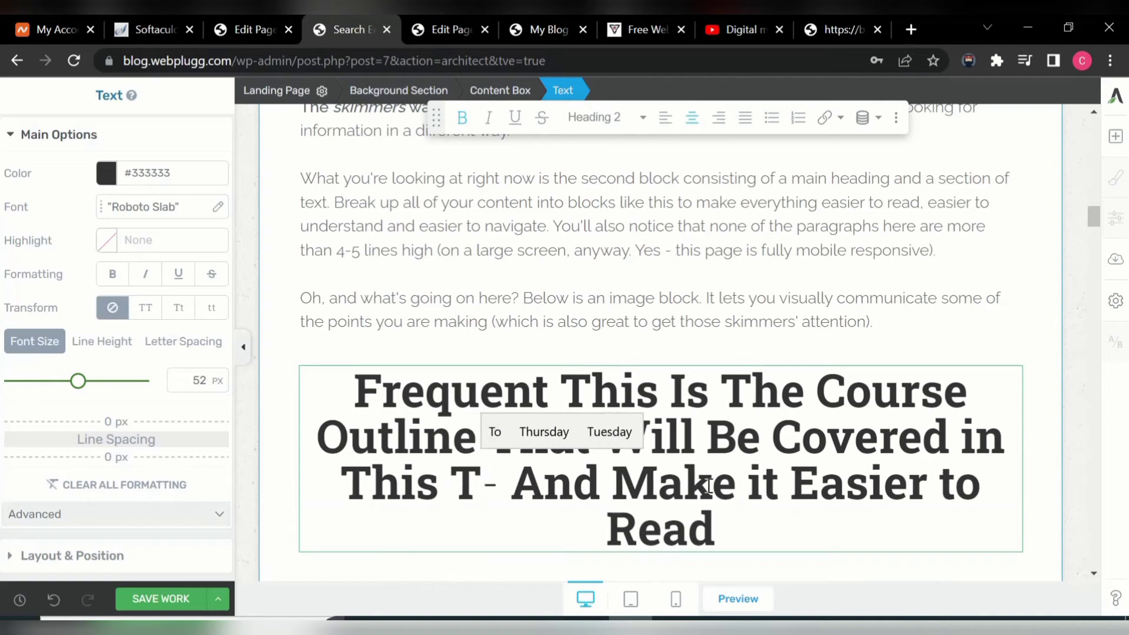
type("rs")
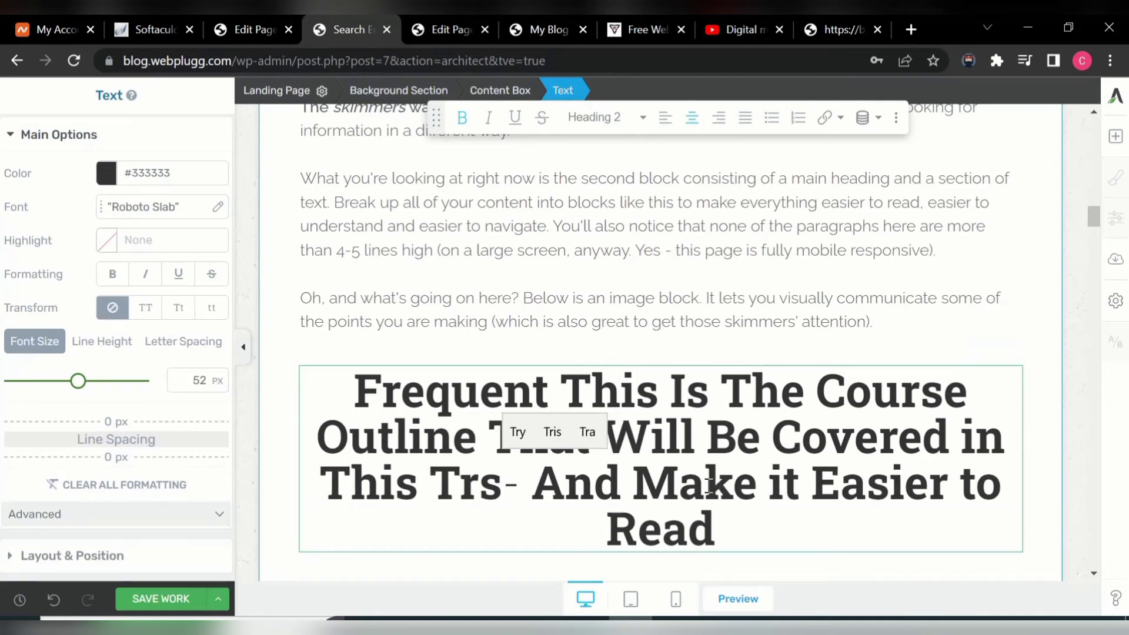
key("BackSpace")
type("aining")
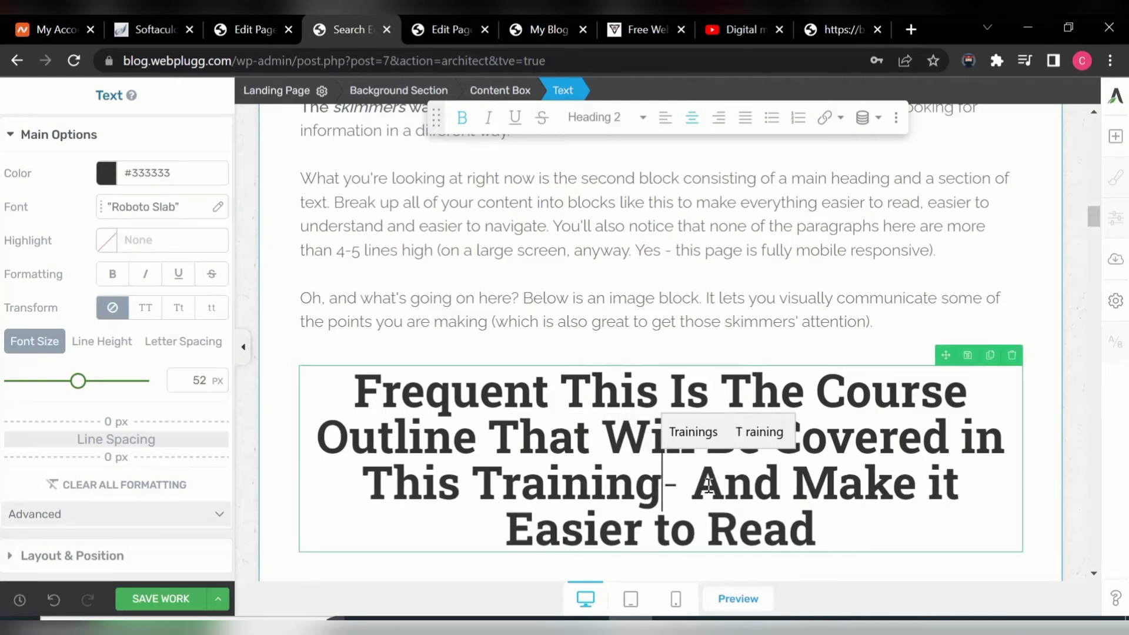
- Delete the leftover 'Frequent' and '- And Make it Easier to Read' text from the heading
left_click(828, 529)
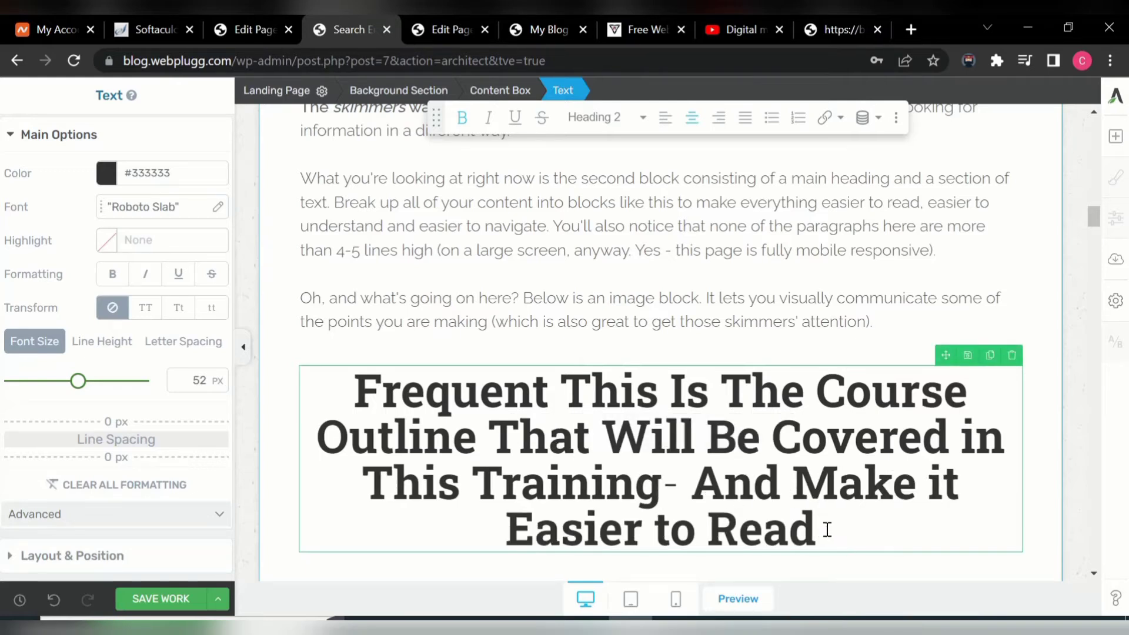
key("BackSpace")
key("BackSpace")
key("BackSpace")
key("BackSpace")
key("BackSpace")
key("BackSpace")
key("BackSpace")
key("BackSpace")
key("BackSpace")
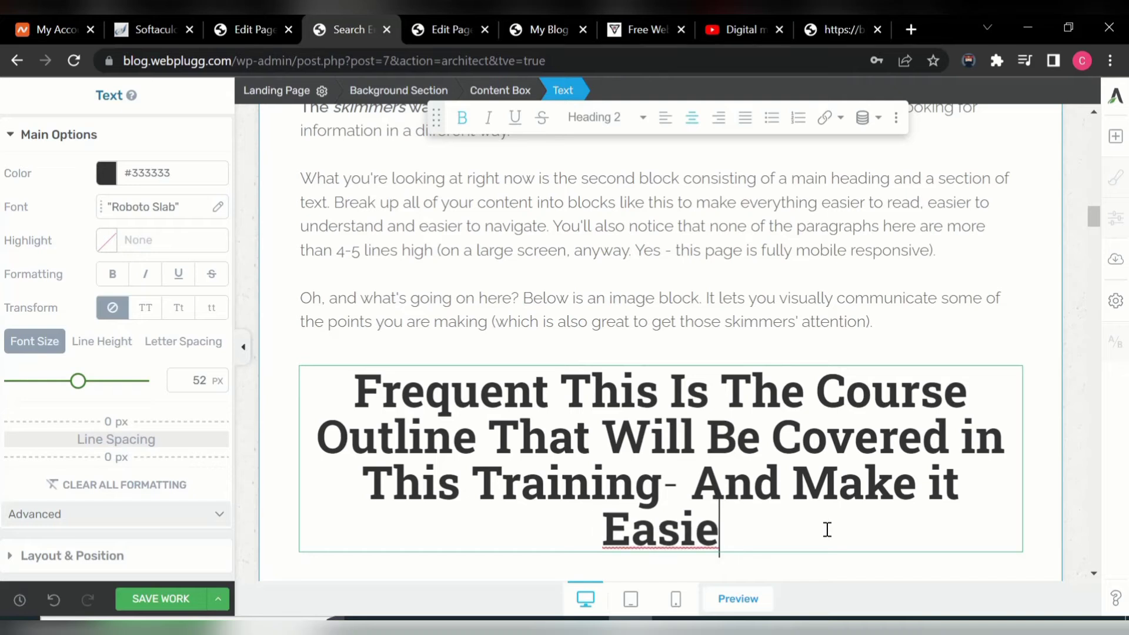
key("BackSpace")
key("BackSpace")
key("BackSpace")
key("BackSpace")
key("BackSpace")
key("BackSpace")
key("BackSpace")
key("BackSpace")
key("BackSpace")
key("BackSpace")
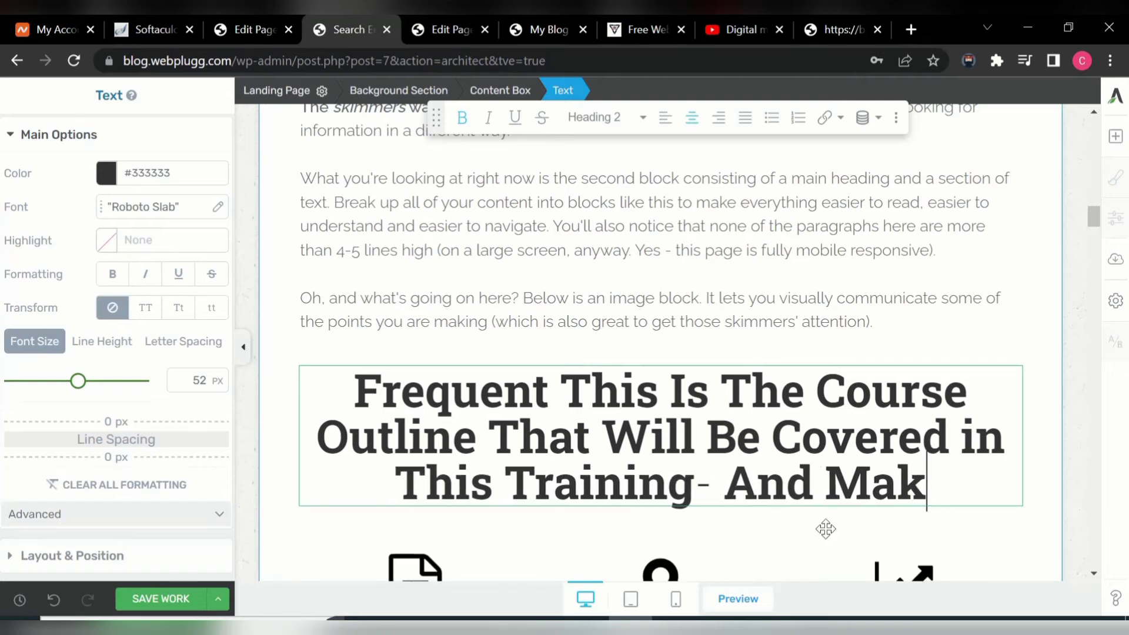
key("BackSpace")
key("BackSpace")
key("BackSpace")
key("BackSpace")
key("BackSpace")
key("BackSpace")
key("BackSpace")
key("BackSpace")
key("BackSpace")
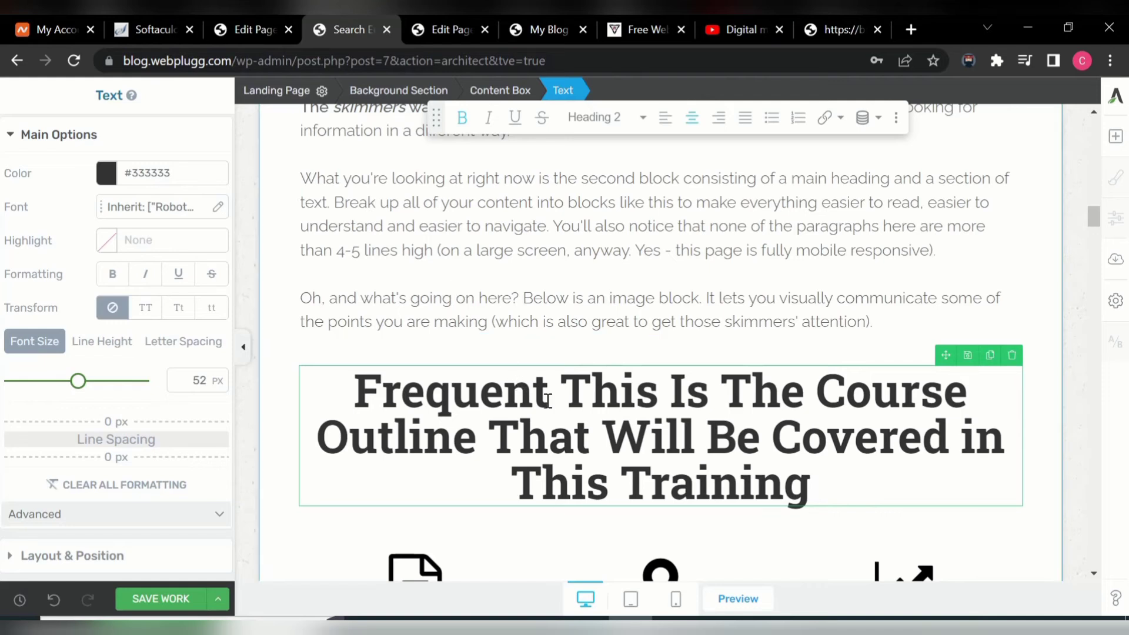
key("BackSpace")
key("BackSpace")
key("BackSpace")
key("BackSpace")
key("BackSpace")
key("BackSpace")
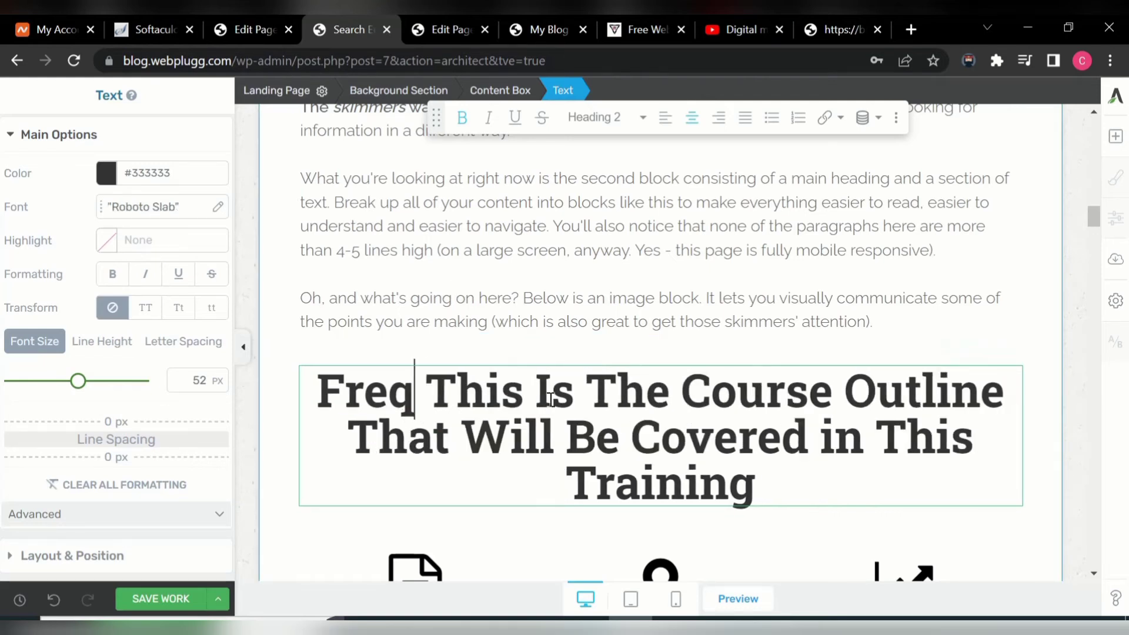
key("BackSpace")
key("BackSpace")
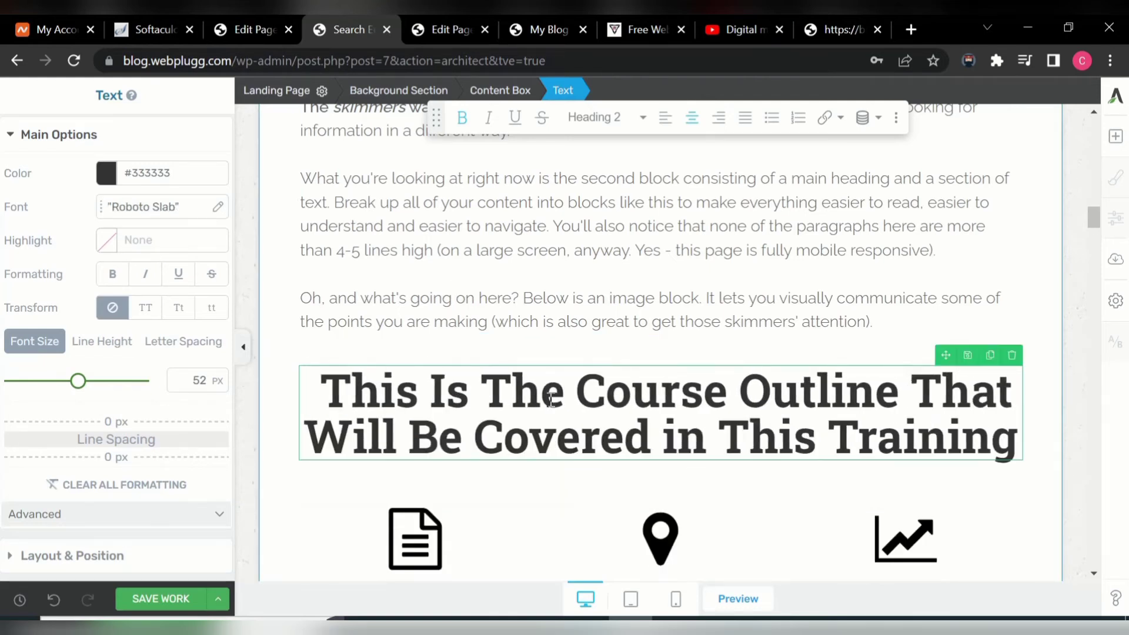
- Duplicate the third column's chart icon and delete the middle column's map-pin icon
mouse_move(1095, 220)
left_mouse_down()
mouse_move(1100, 251)
mouse_move(1097, 234)
left_mouse_up()
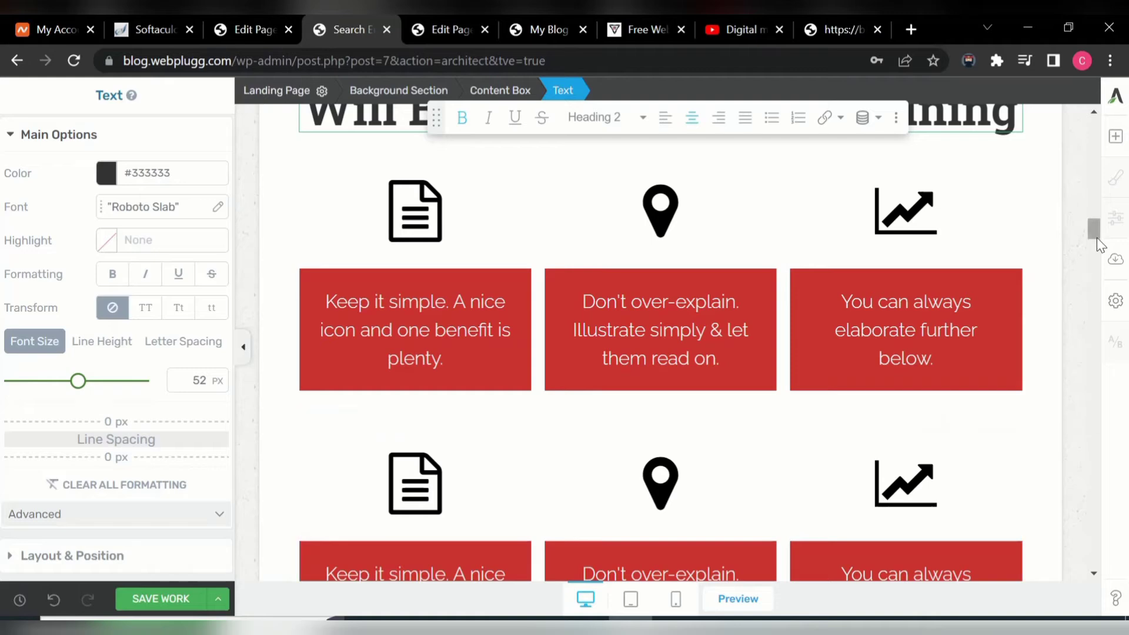
mouse_move(1095, 232)
left_mouse_down()
mouse_move(1096, 260)
mouse_move(1100, 225)
left_mouse_up()
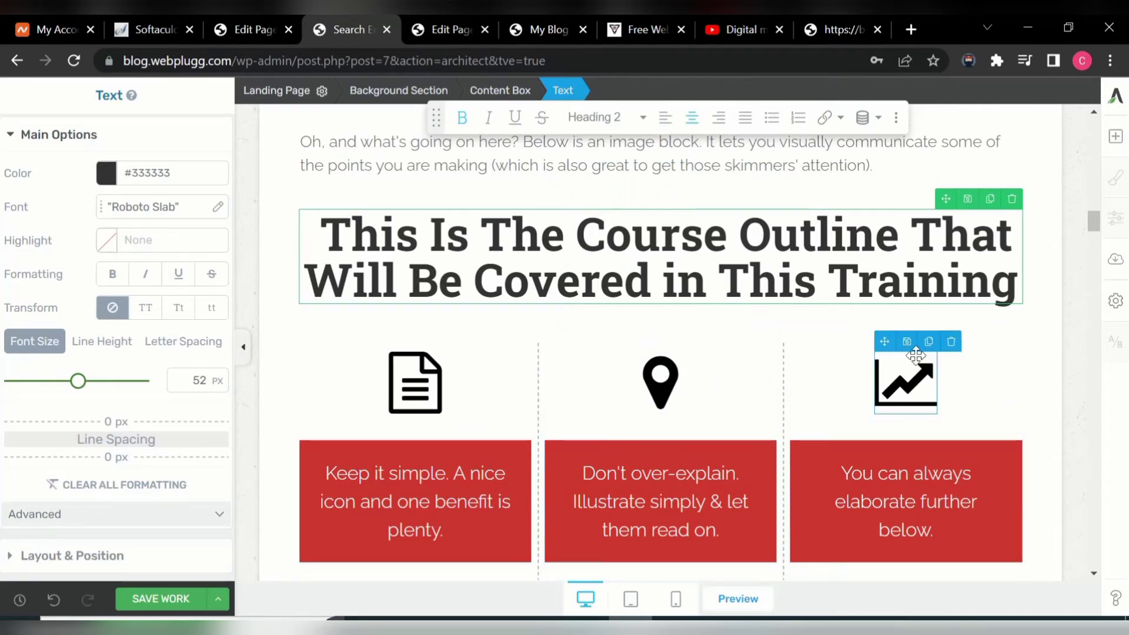
left_click(929, 342)
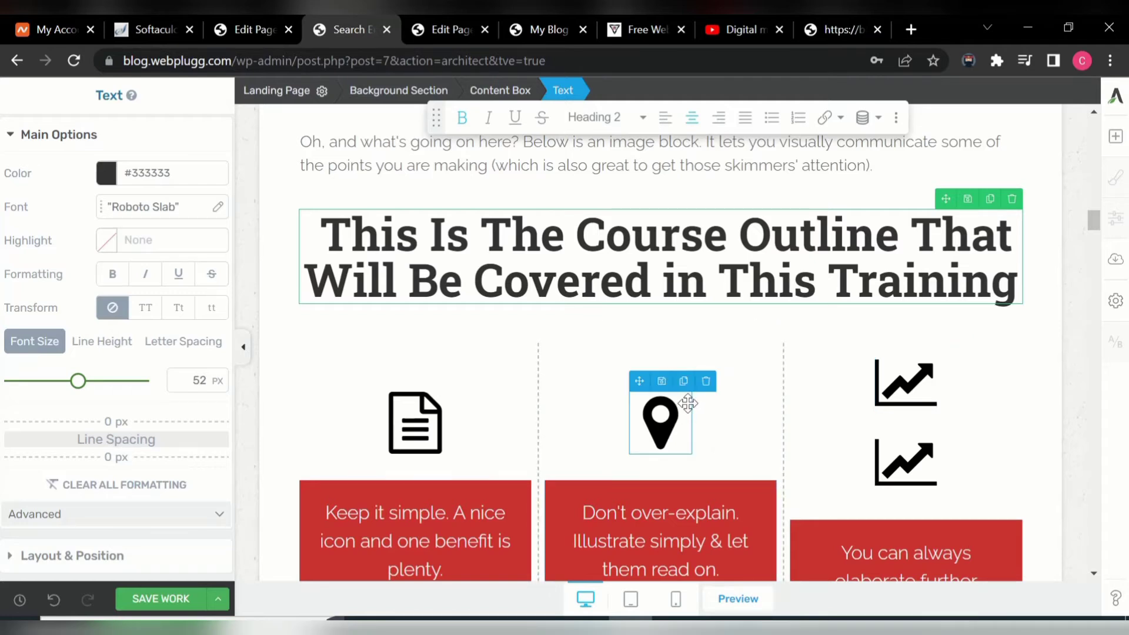
left_click(708, 382)
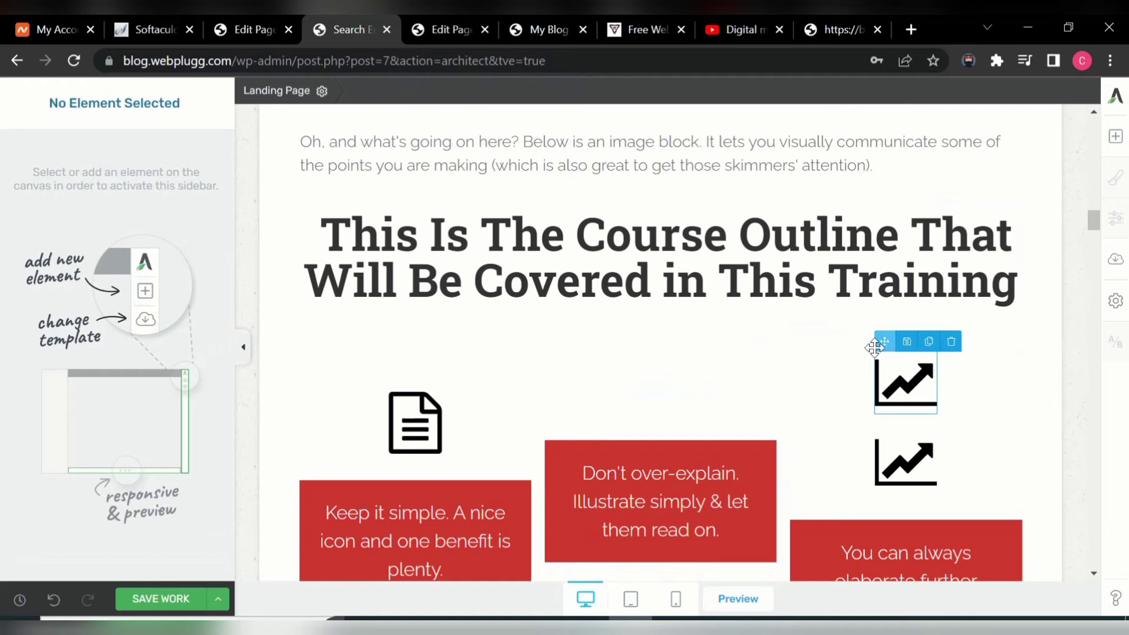
- Duplicate the right column's chart icon and move a copy into the middle column
left_click_drag(887, 342, 737, 399)
left_click_drag(641, 373, 653, 442)
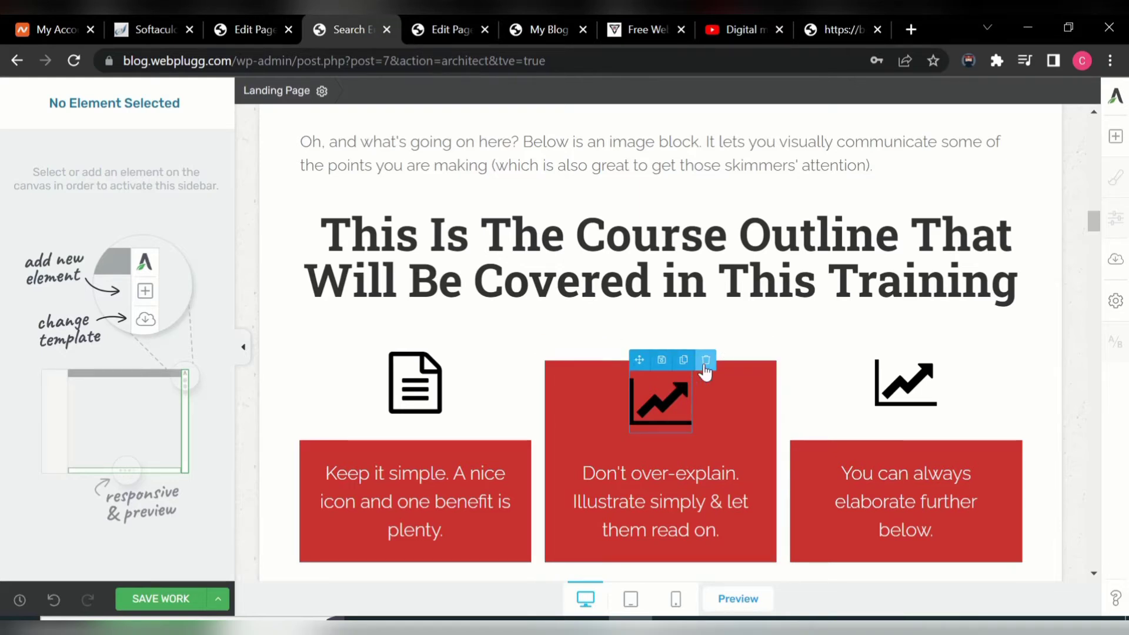
left_click(706, 362)
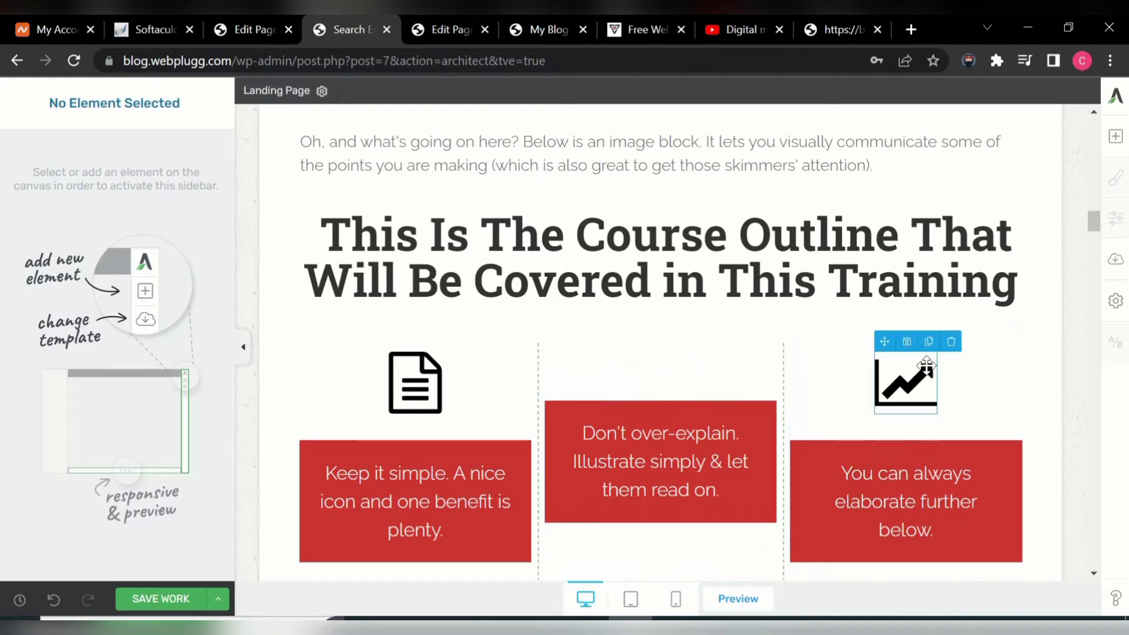
left_click(928, 344)
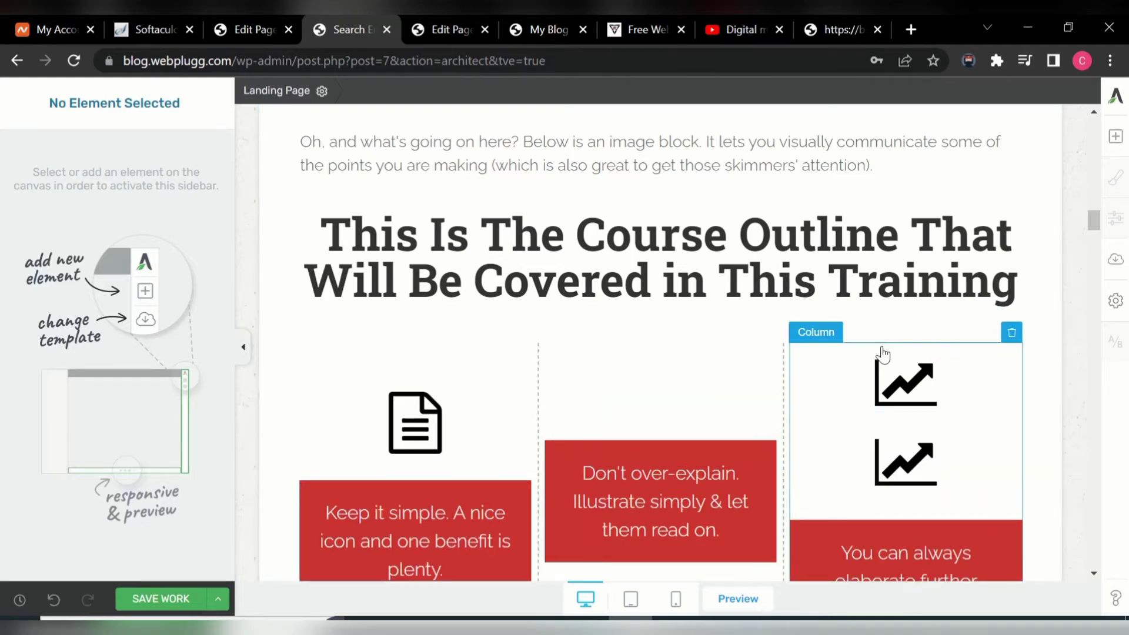
mouse_move(882, 367)
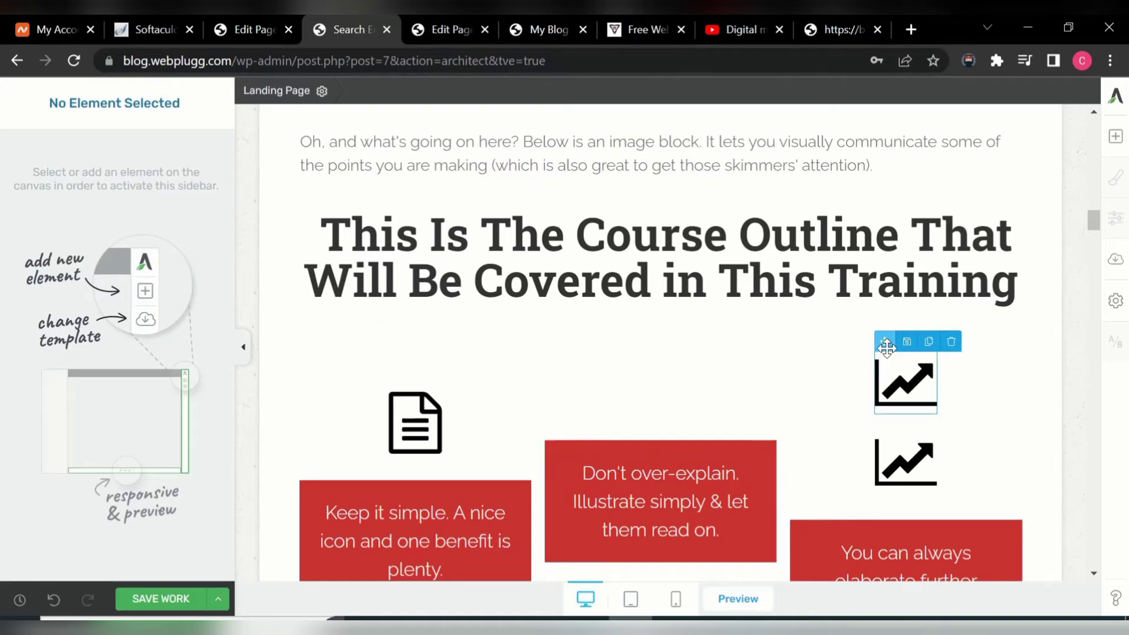
left_click_drag(887, 343, 644, 388)
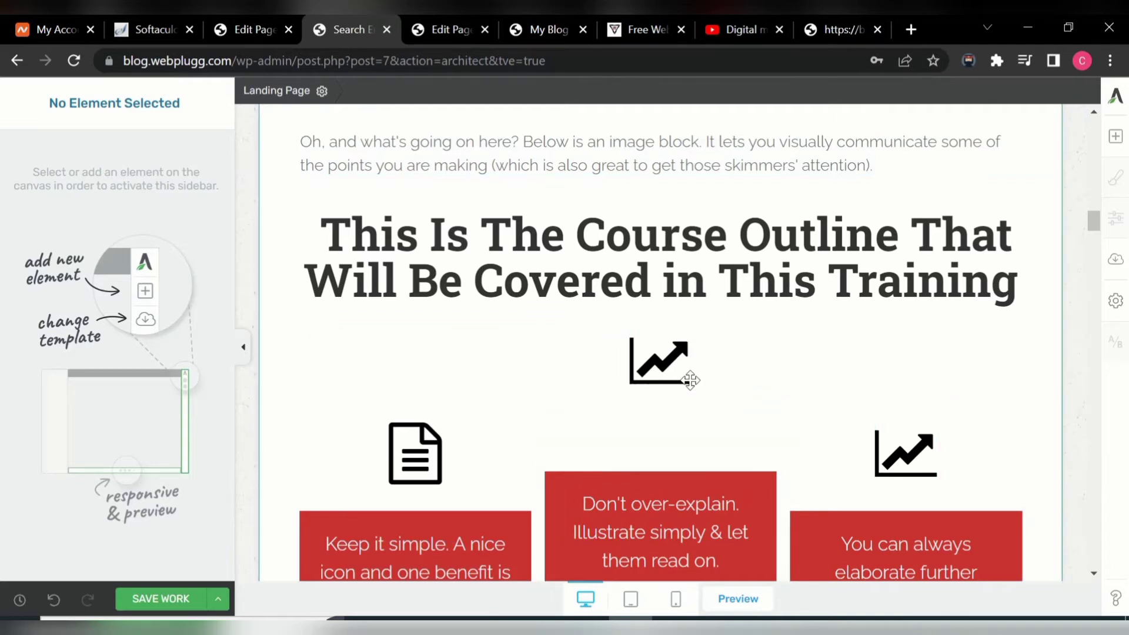
mouse_move(668, 375)
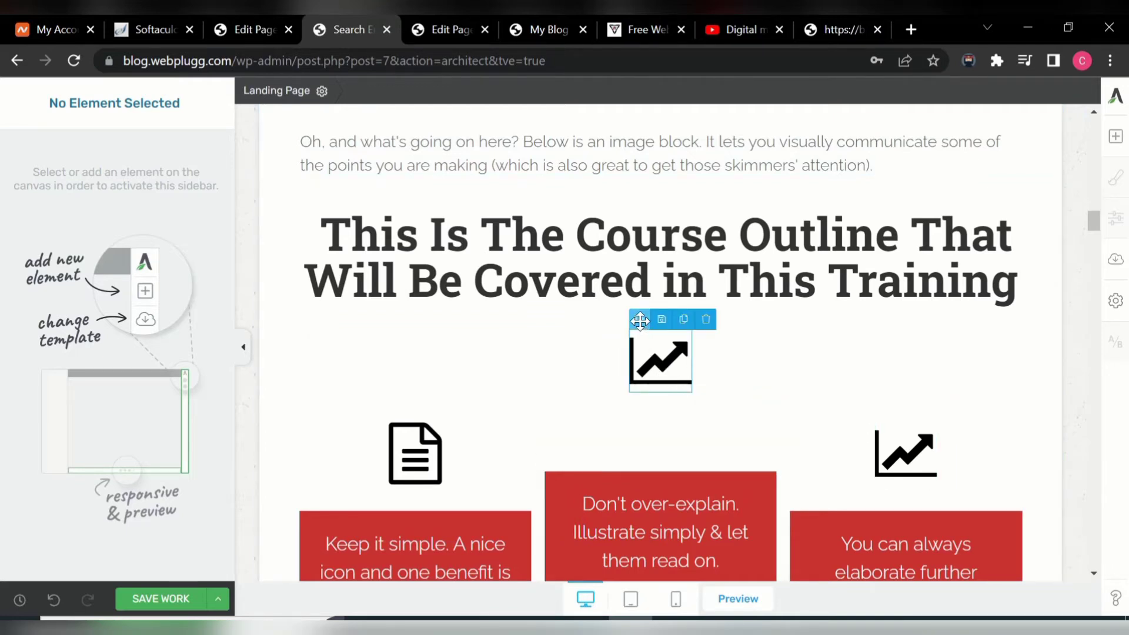
left_click_drag(640, 320, 640, 439)
left_click_drag(640, 316, 642, 457)
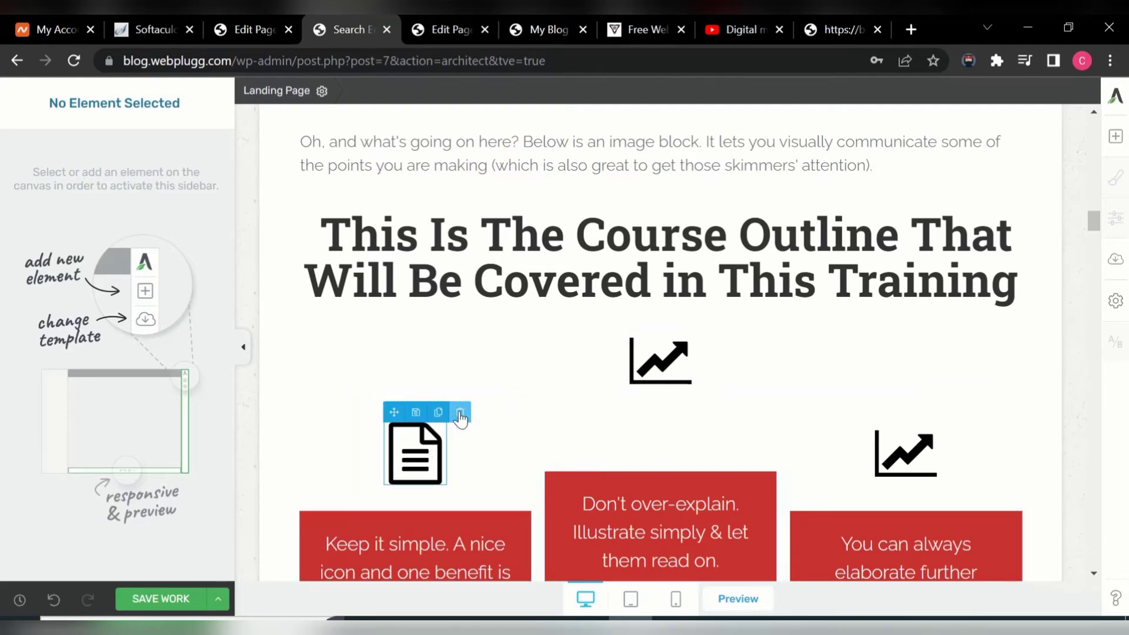
- Delete the left document icon and set chart icons inside the left, middle and right red boxes
left_click(461, 413)
left_click(671, 374)
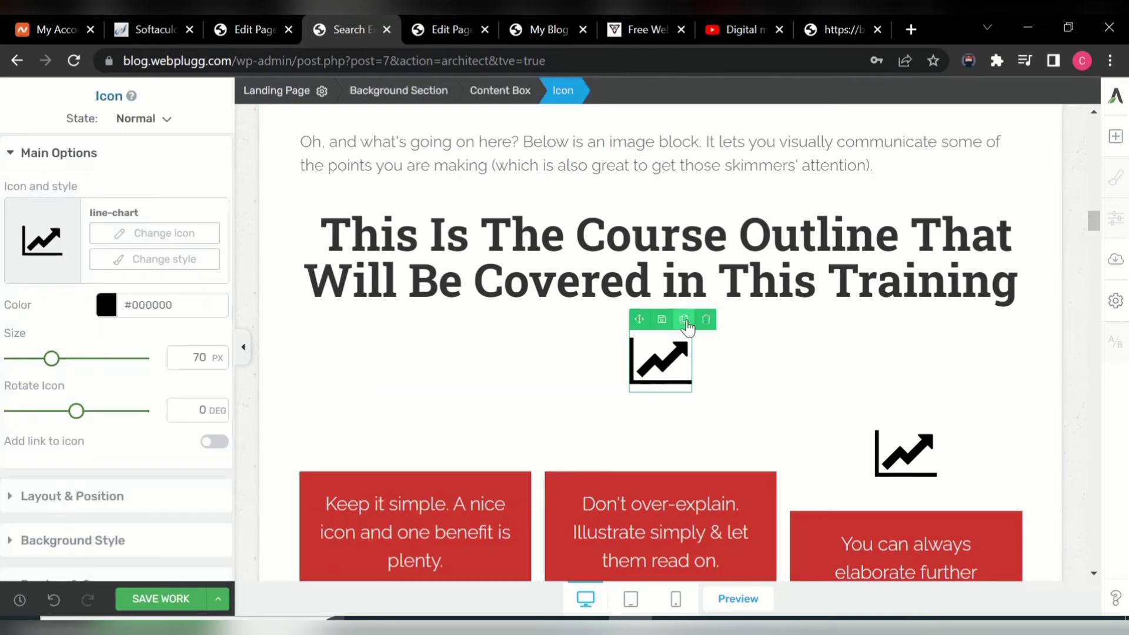
left_click(685, 320)
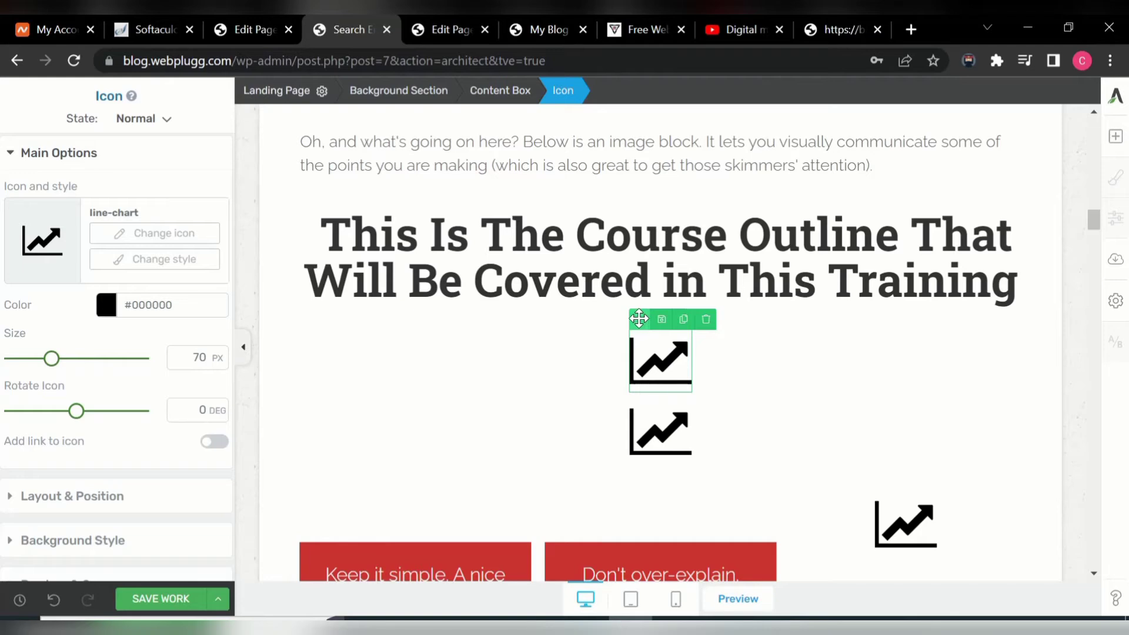
left_click_drag(639, 318, 402, 426)
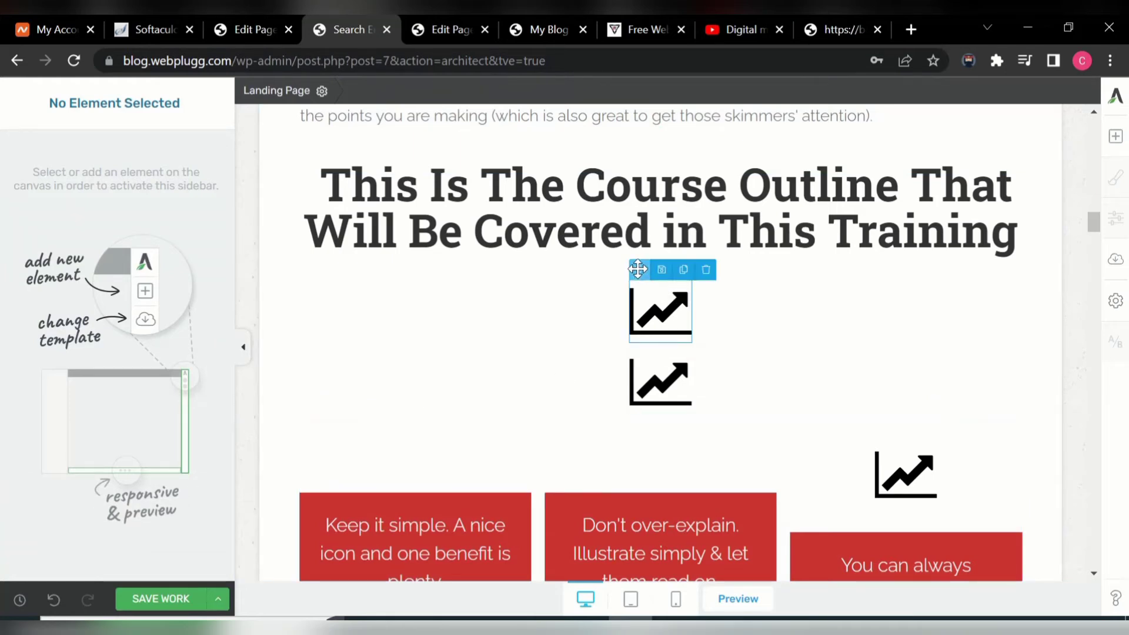
left_click_drag(630, 271, 405, 503)
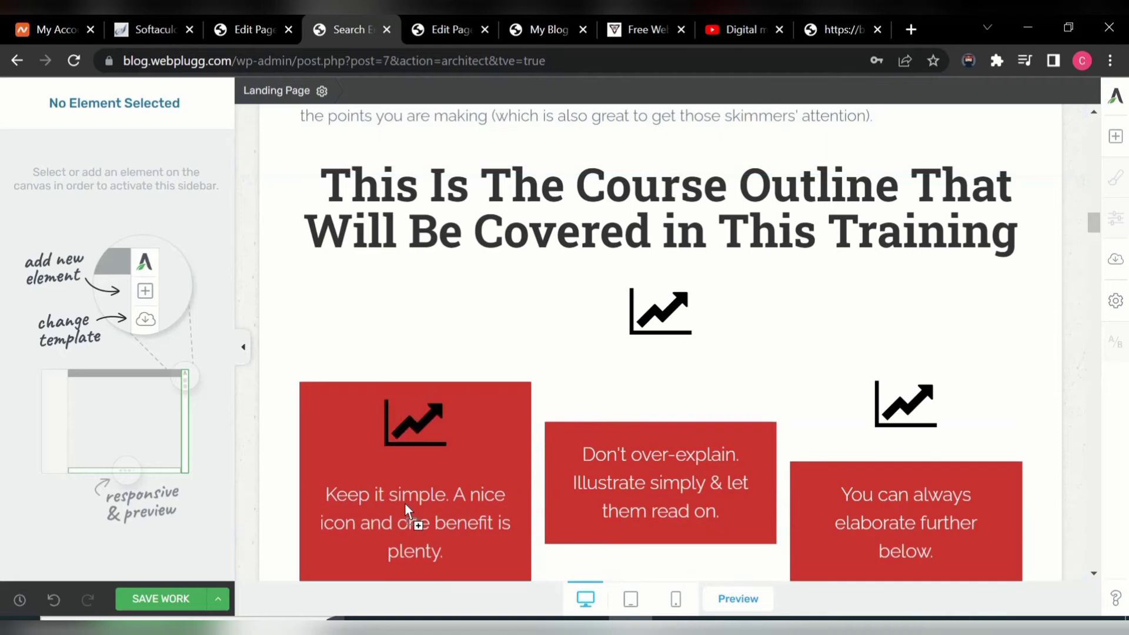
mouse_move(664, 315)
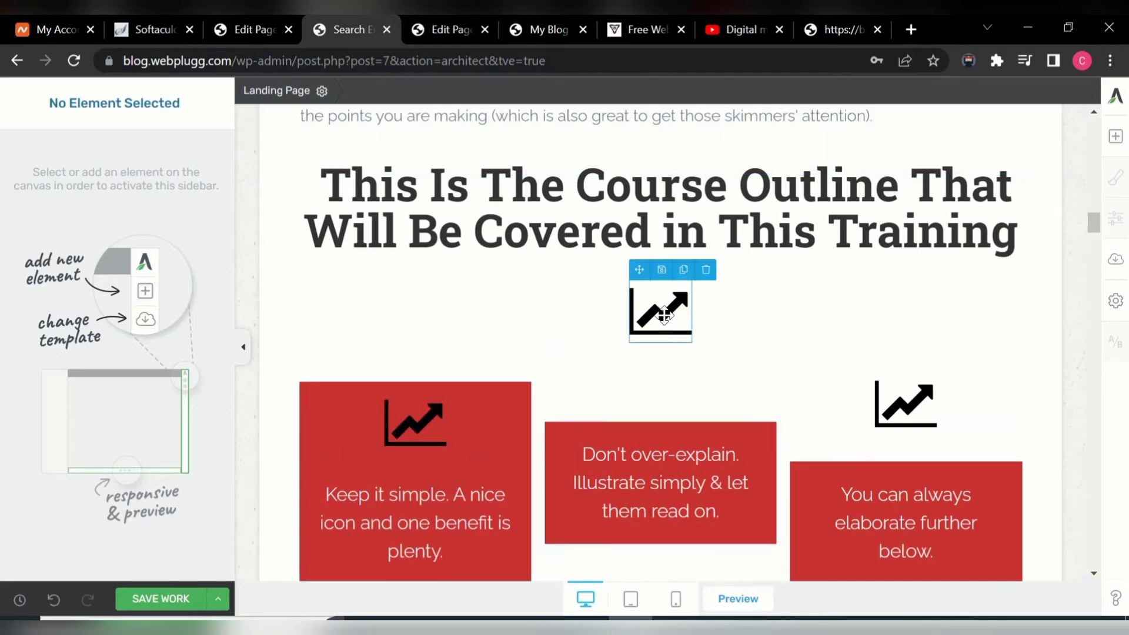
left_click_drag(637, 270, 639, 436)
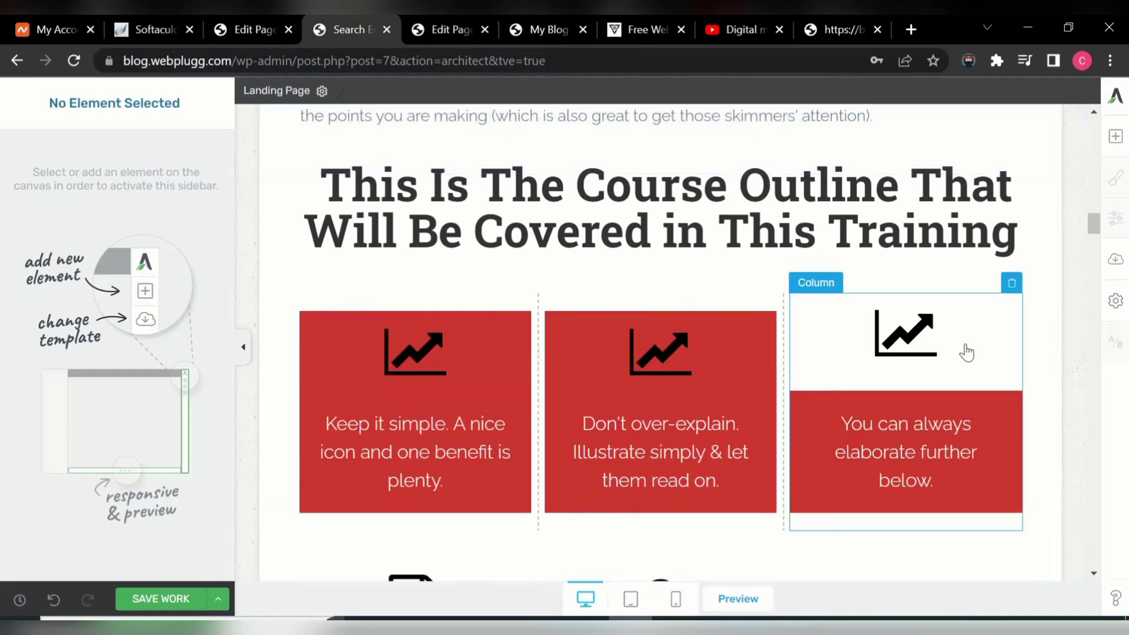
mouse_move(906, 333)
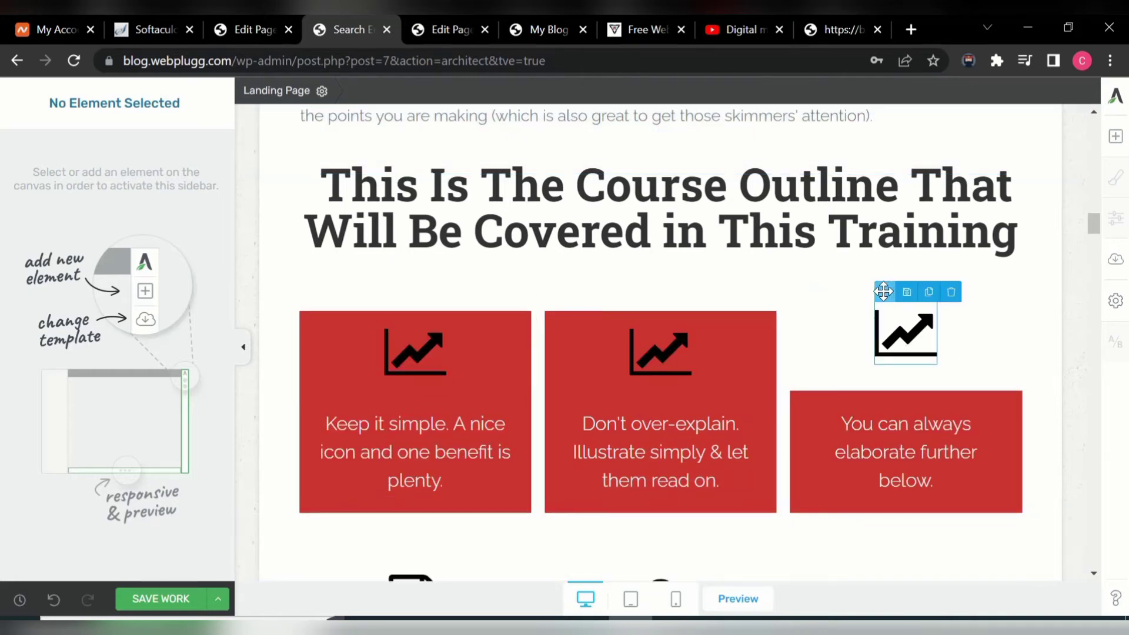
left_click_drag(884, 291, 887, 401)
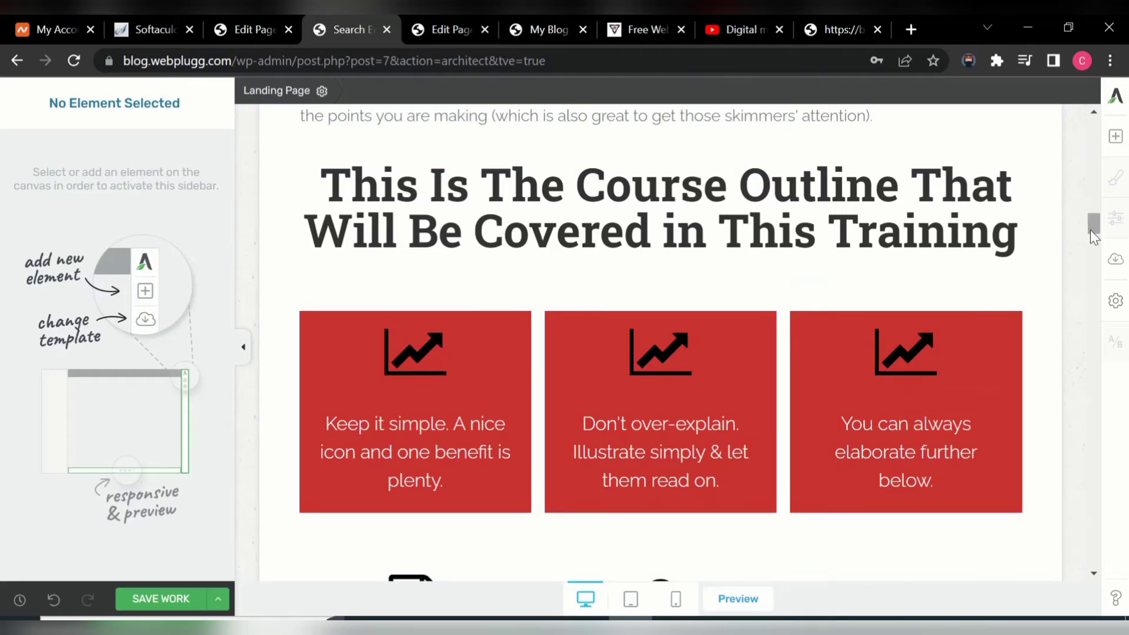
left_click_drag(1091, 231, 1092, 244)
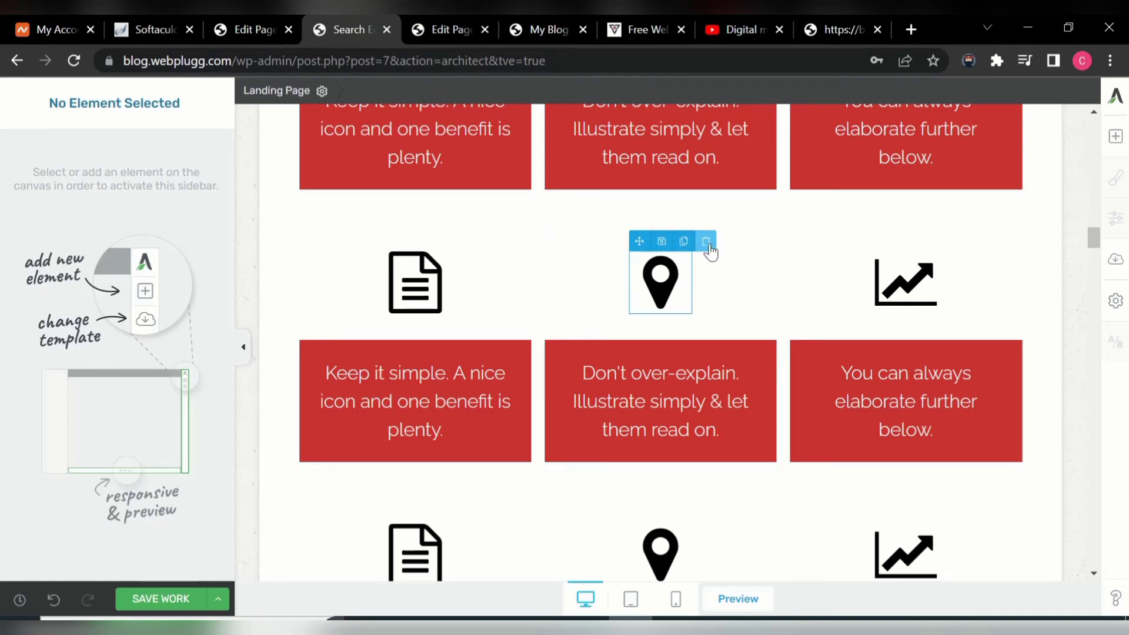
- Delete the second row's map-pin and document icons and make two extra chart icon copies
left_click(707, 241)
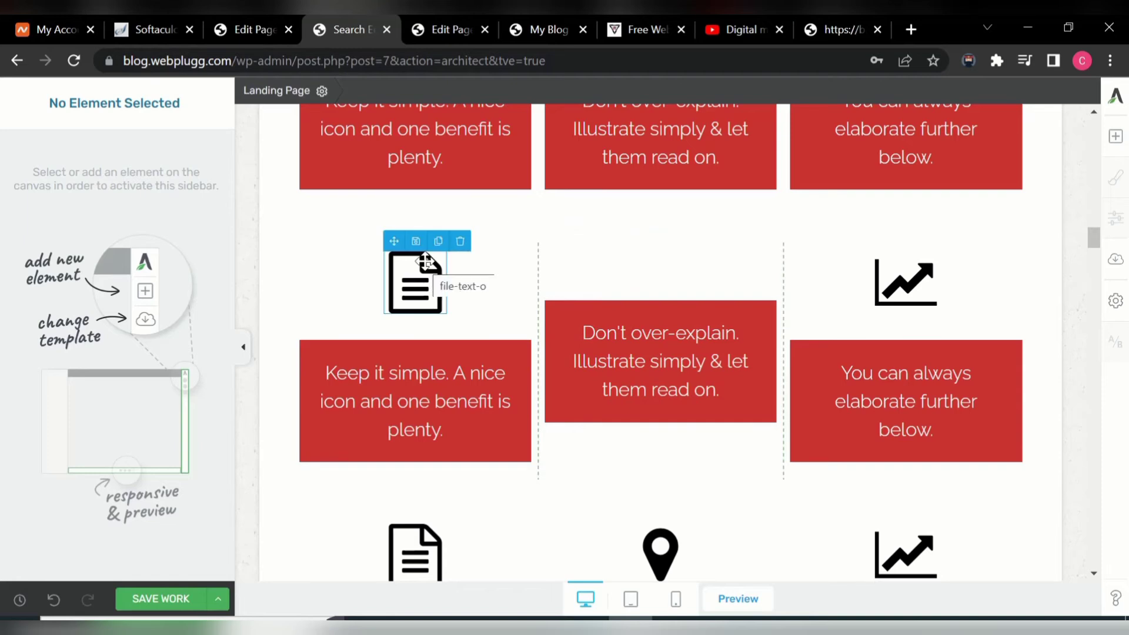
left_click(460, 243)
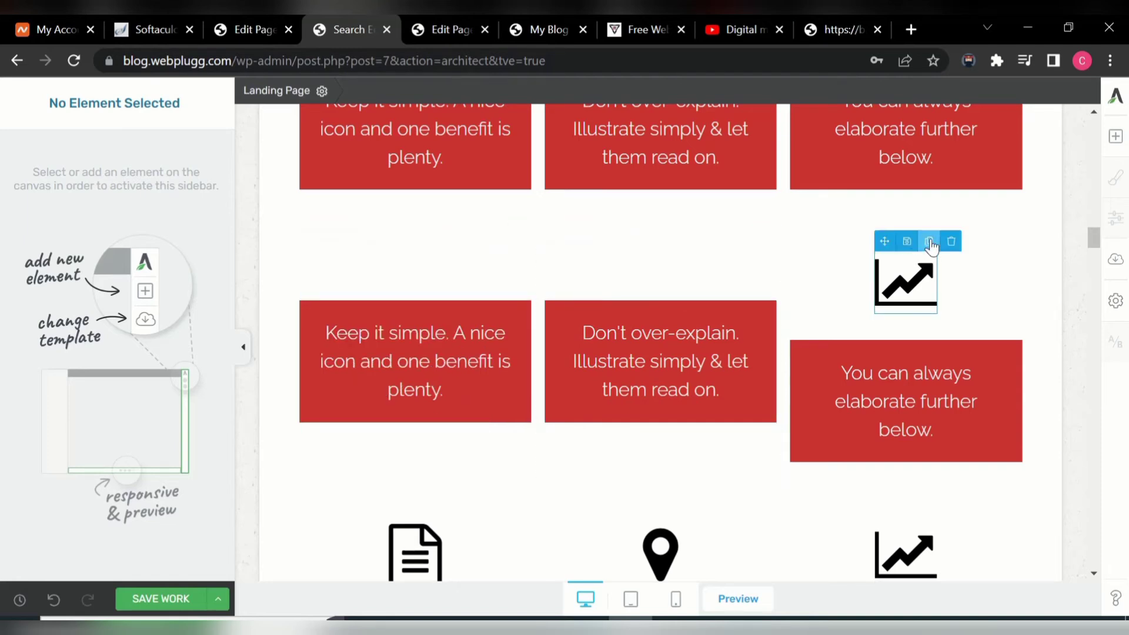
left_click(930, 242)
left_click(930, 242)
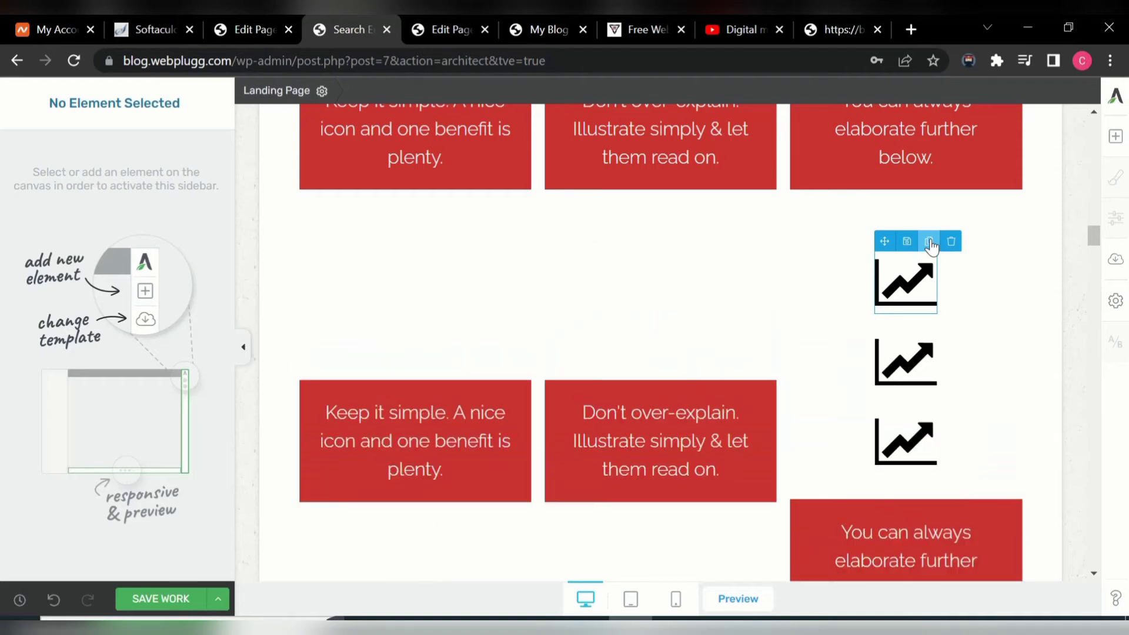
- Drag the chart copies into the middle, right and Keep it simple red boxes above their text
mouse_move(887, 242)
left_mouse_down()
mouse_move(807, 319)
mouse_move(678, 388)
mouse_move(648, 390)
left_mouse_up()
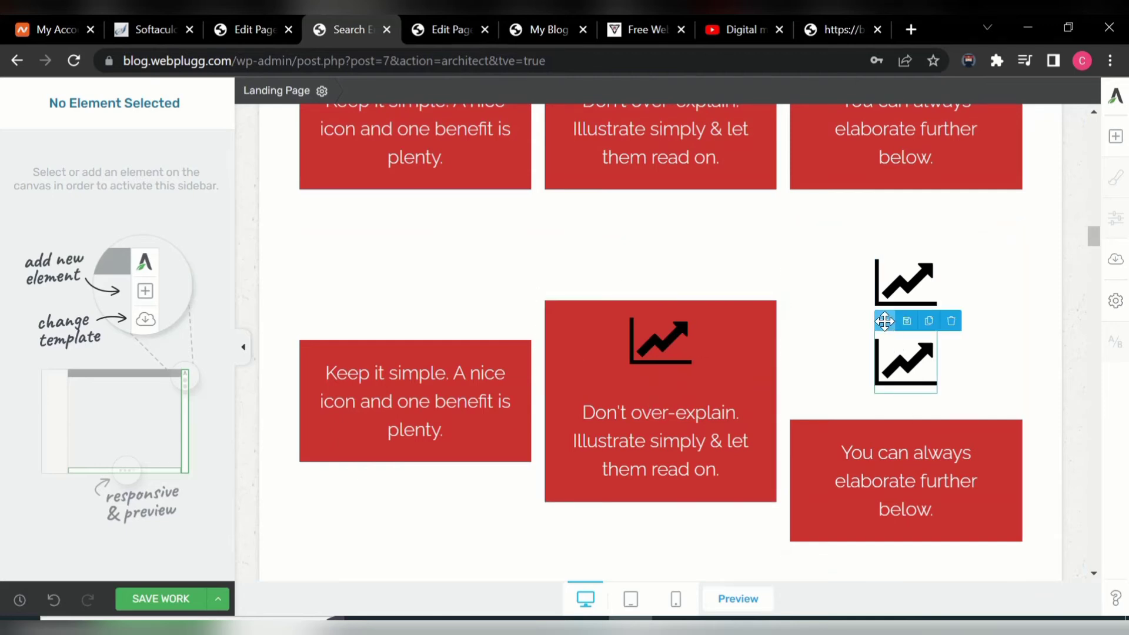
left_click_drag(885, 322, 880, 425)
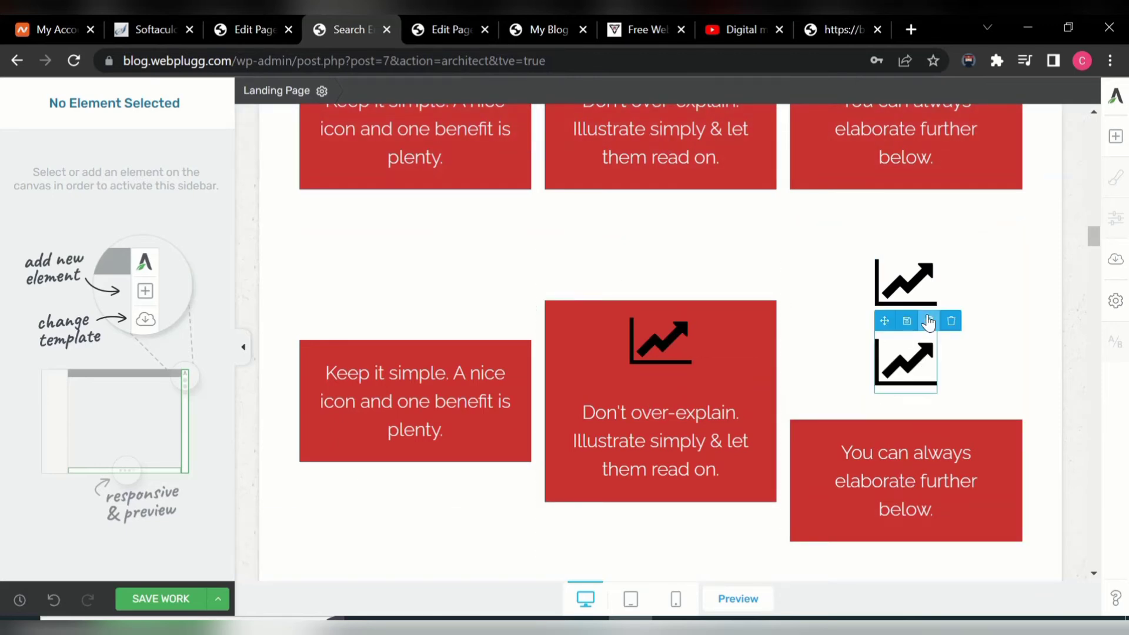
left_click_drag(885, 321, 877, 436)
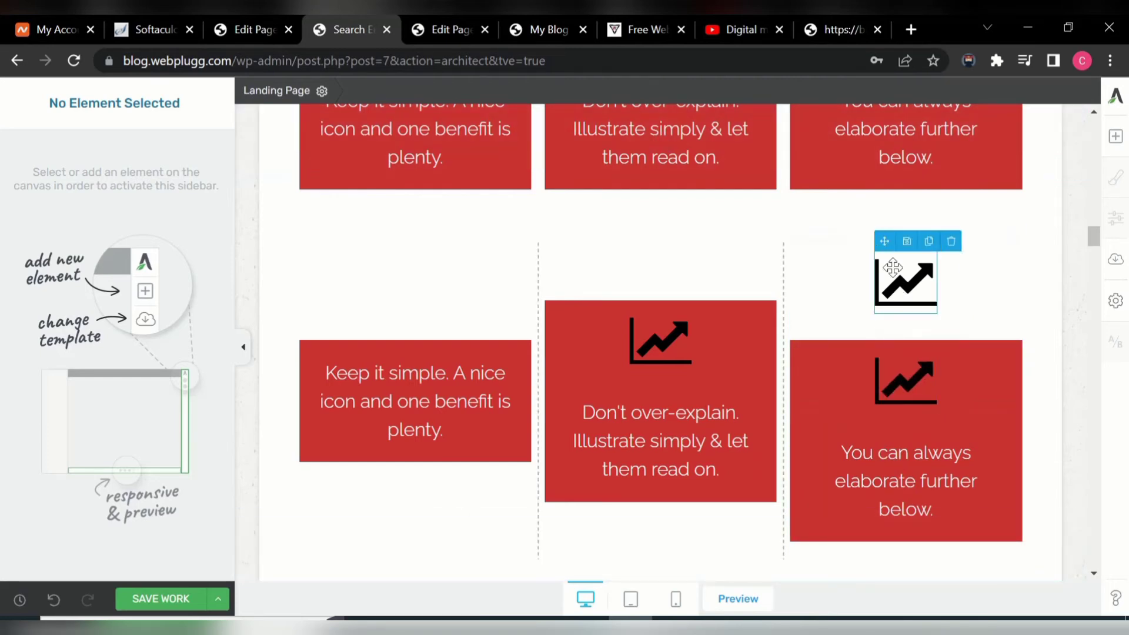
left_click_drag(882, 242, 361, 331)
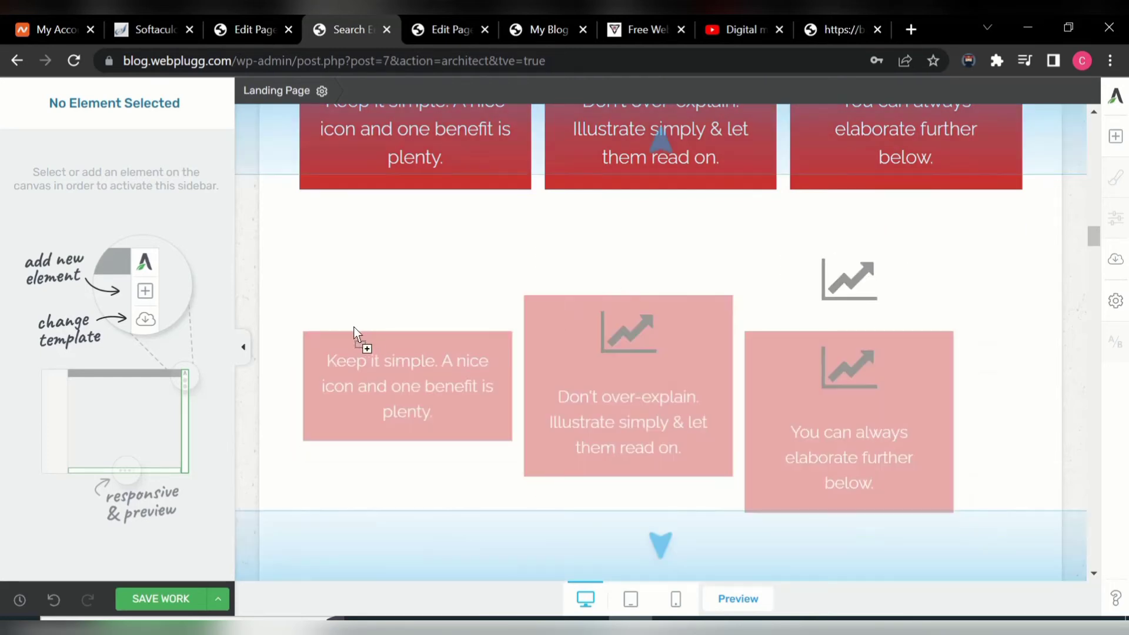
left_click_drag(513, 341, 513, 341)
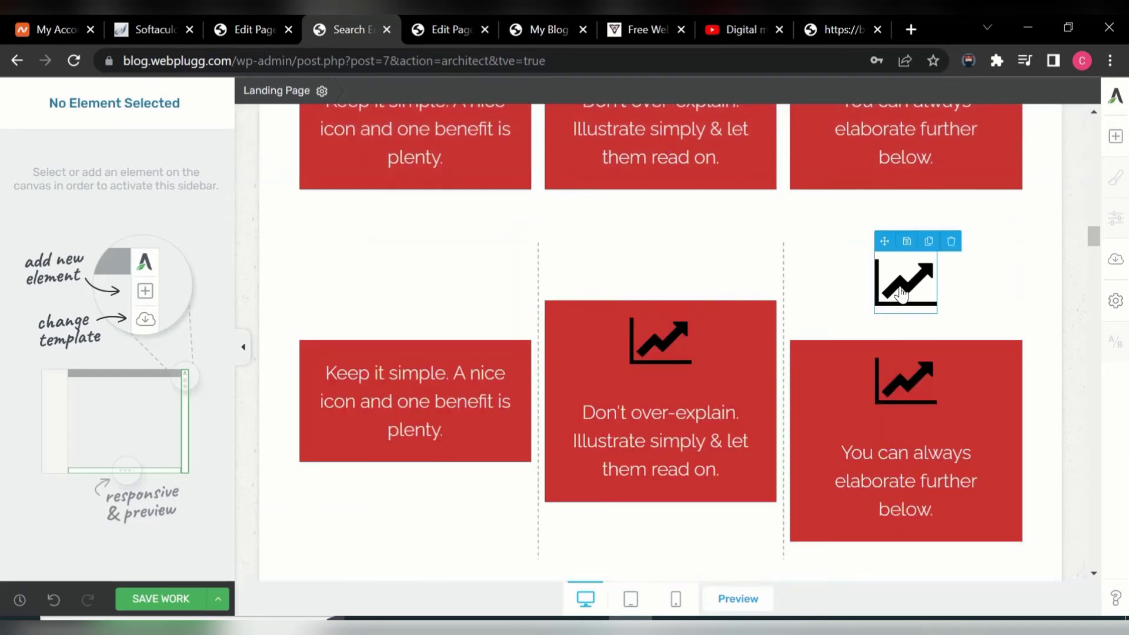
left_click_drag(883, 242, 398, 358)
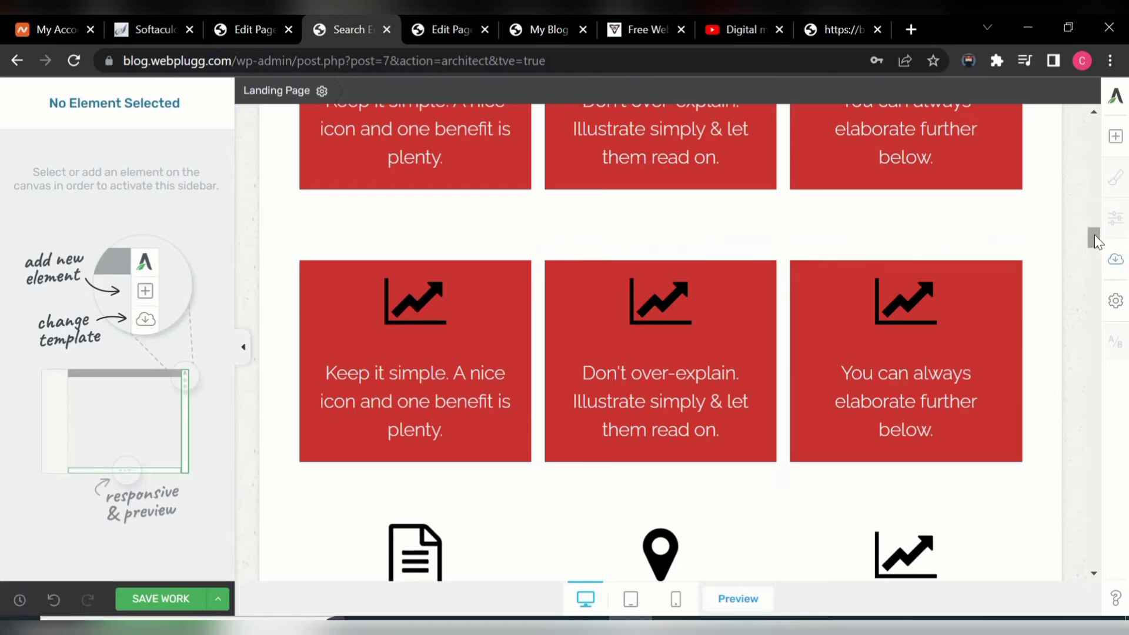
left_click_drag(1096, 236, 1095, 250)
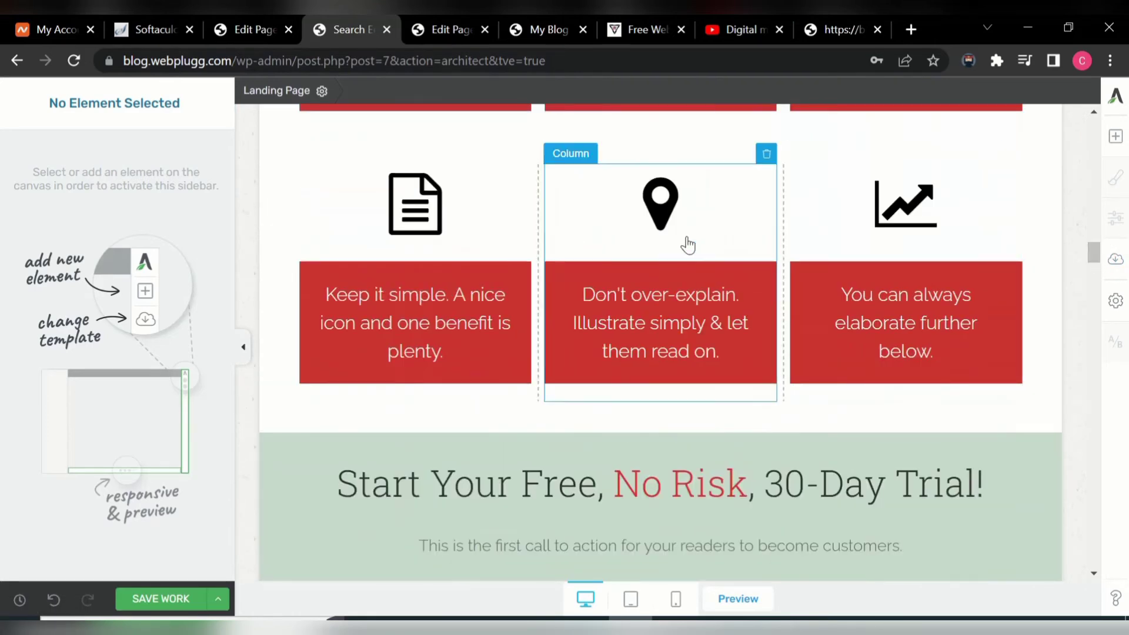
- Remove the next row's map-pin and document icons and duplicate the chart icon twice
mouse_move(660, 206)
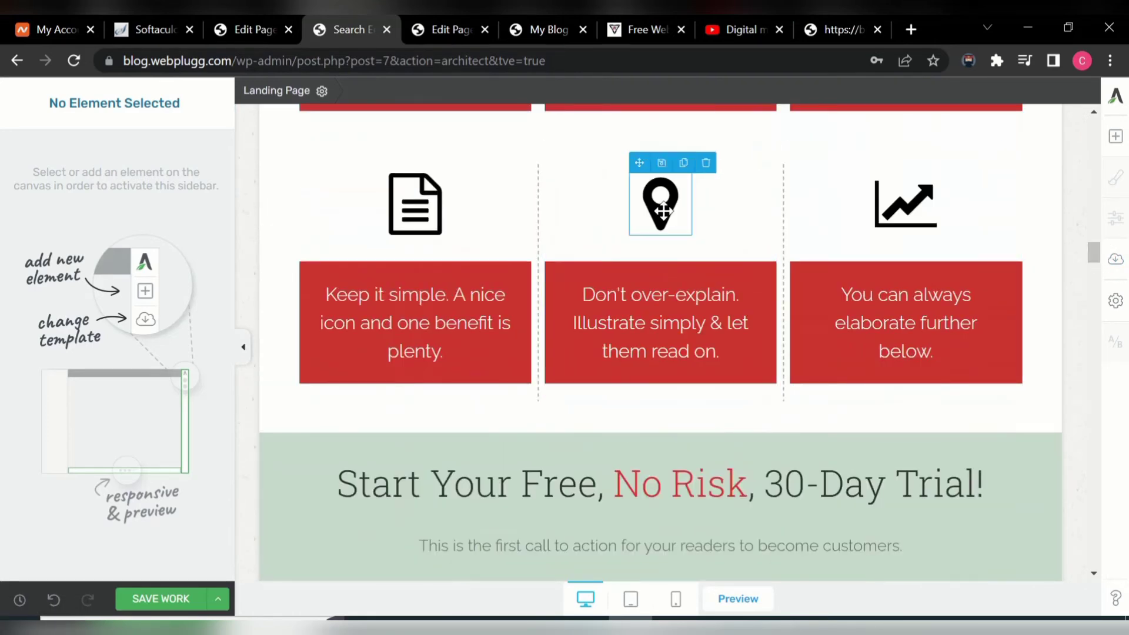
left_click(706, 164)
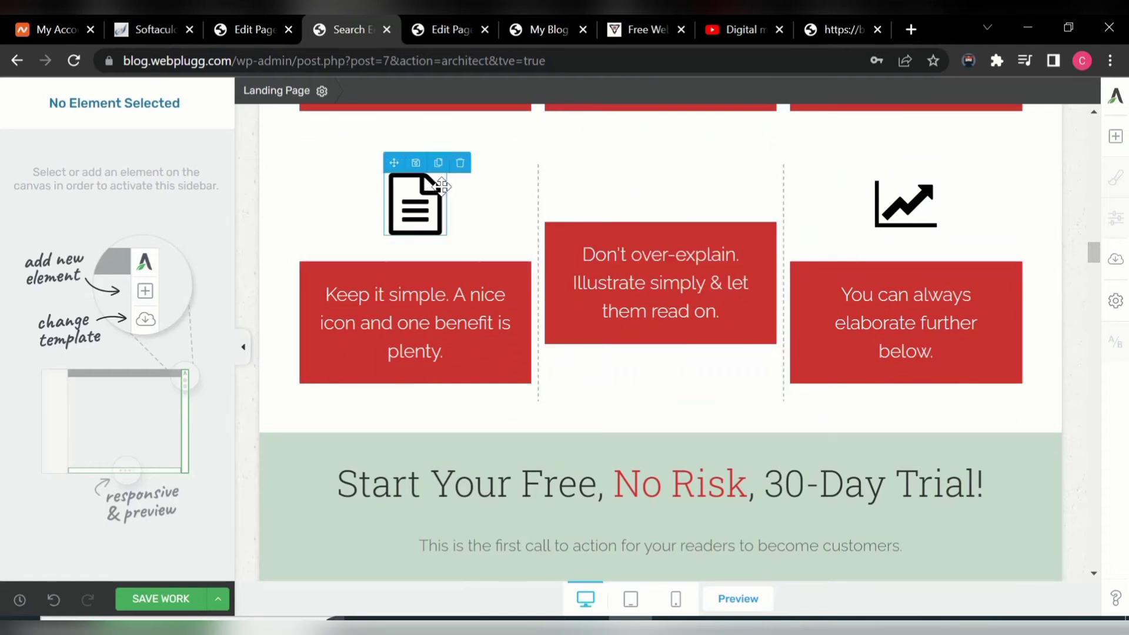
left_click(461, 163)
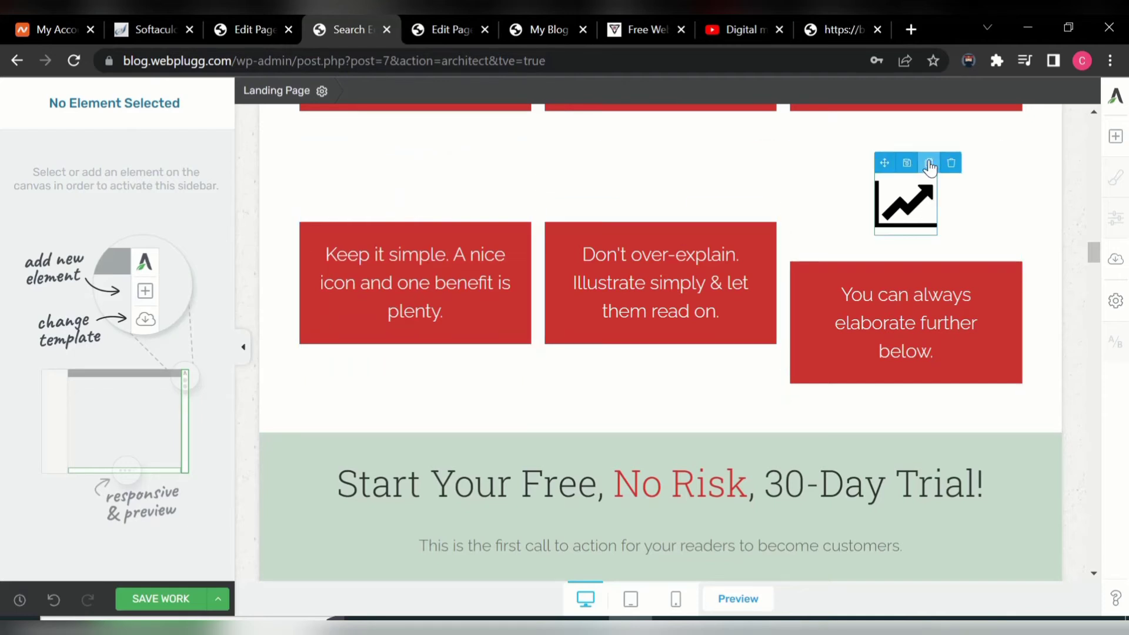
left_click(929, 164)
left_click(929, 165)
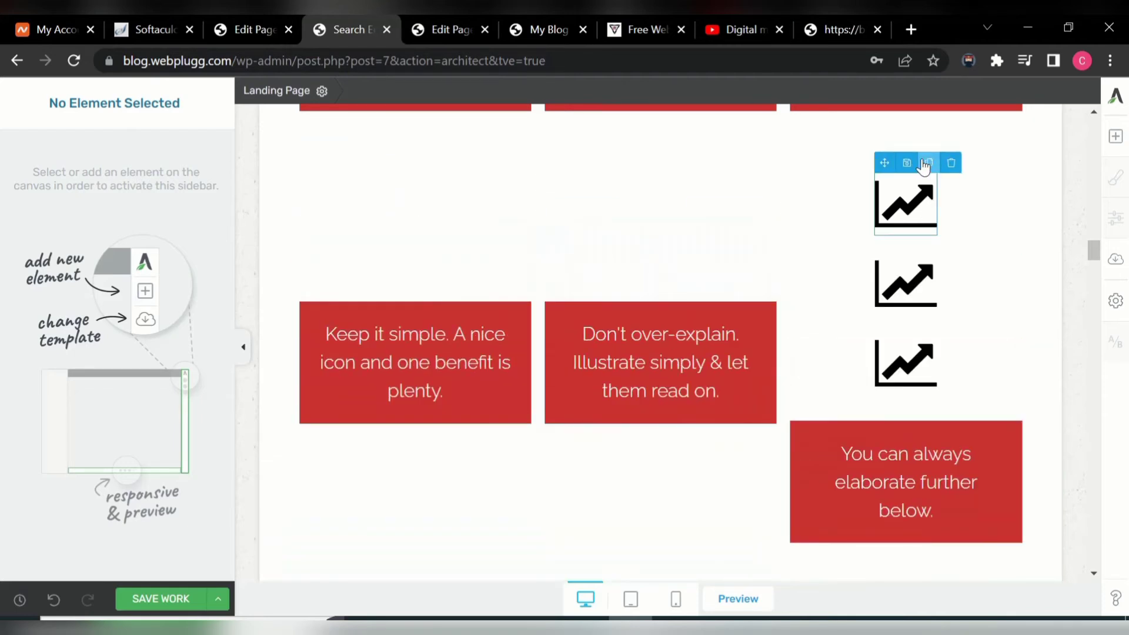
- Place a chart icon above the text in the middle, left and right red boxes
left_click_drag(884, 163, 691, 315)
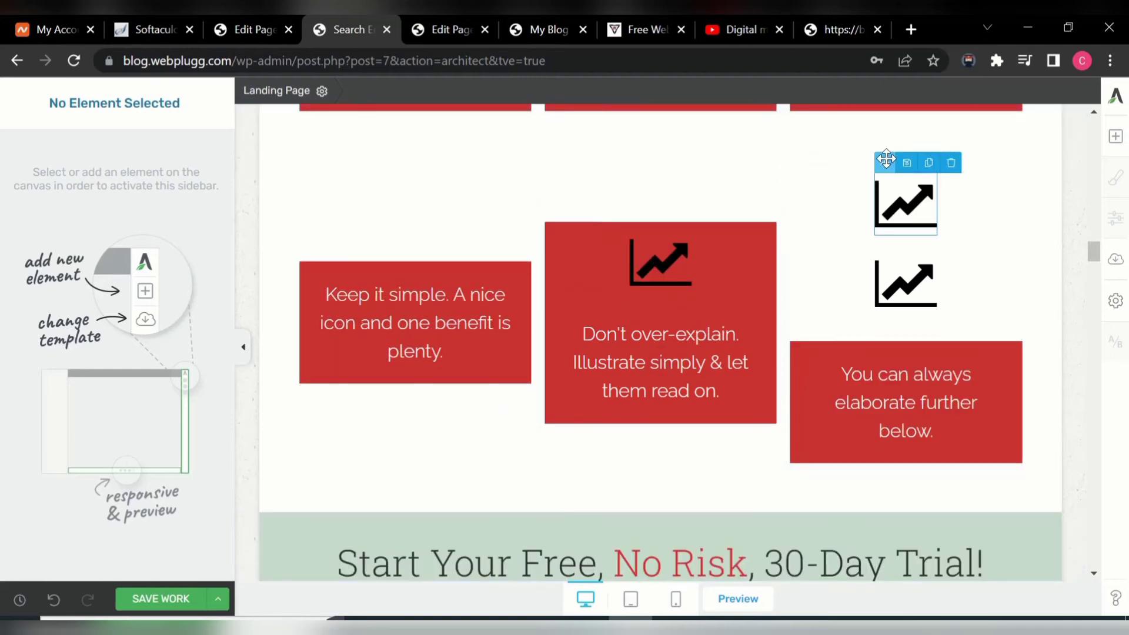
left_click_drag(886, 158, 631, 217)
mouse_move(659, 200)
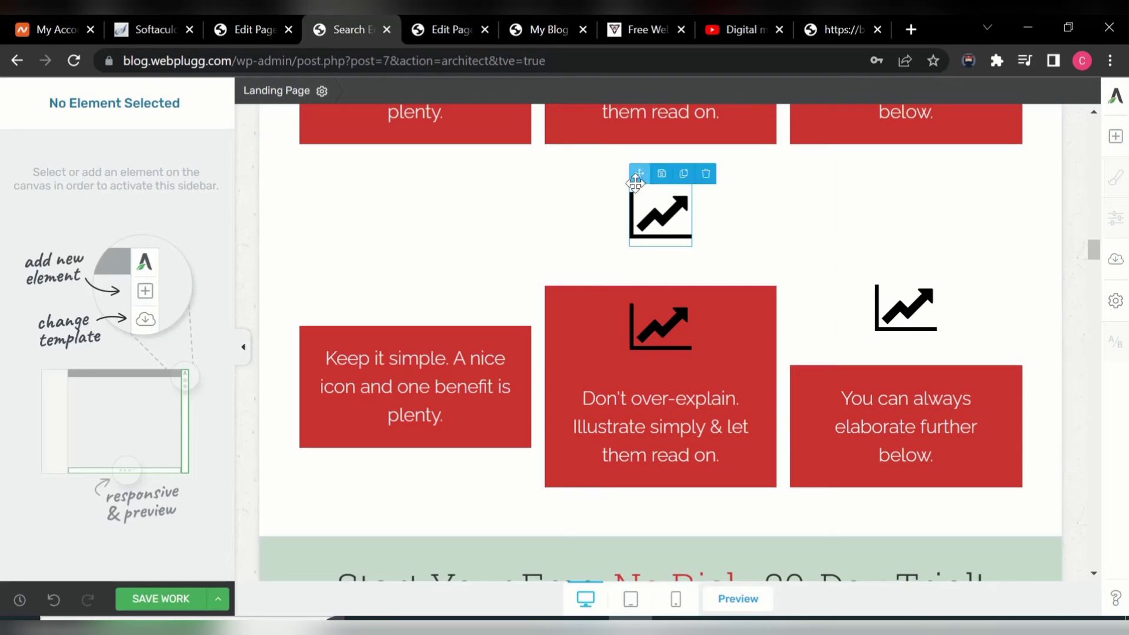
left_click_drag(639, 175, 502, 139)
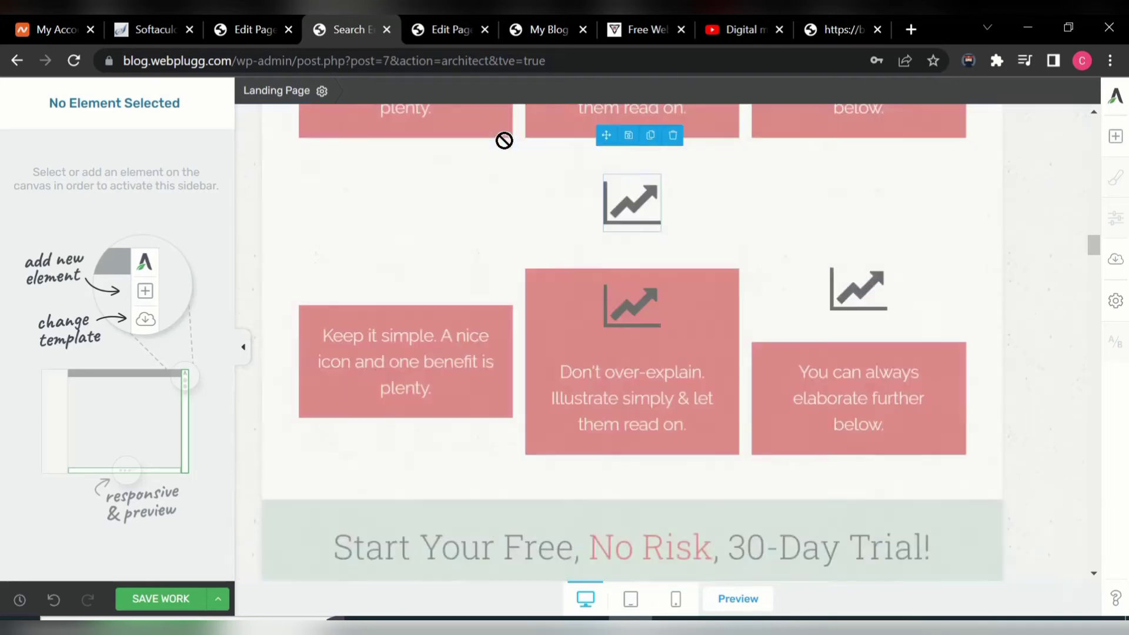
mouse_move(630, 286)
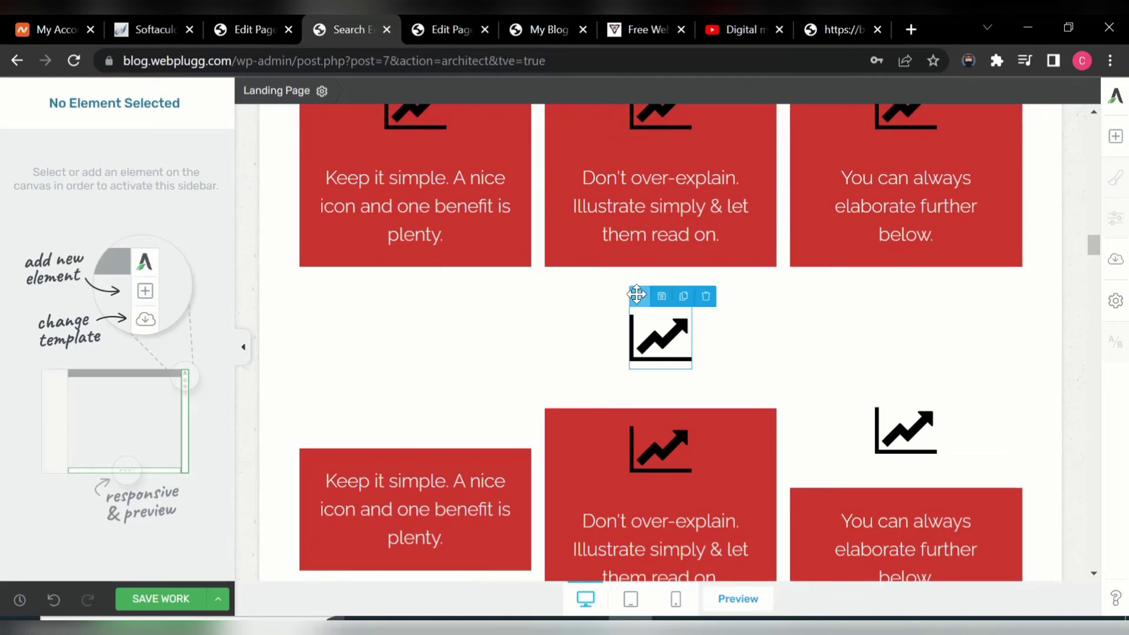
left_click_drag(637, 294, 414, 462)
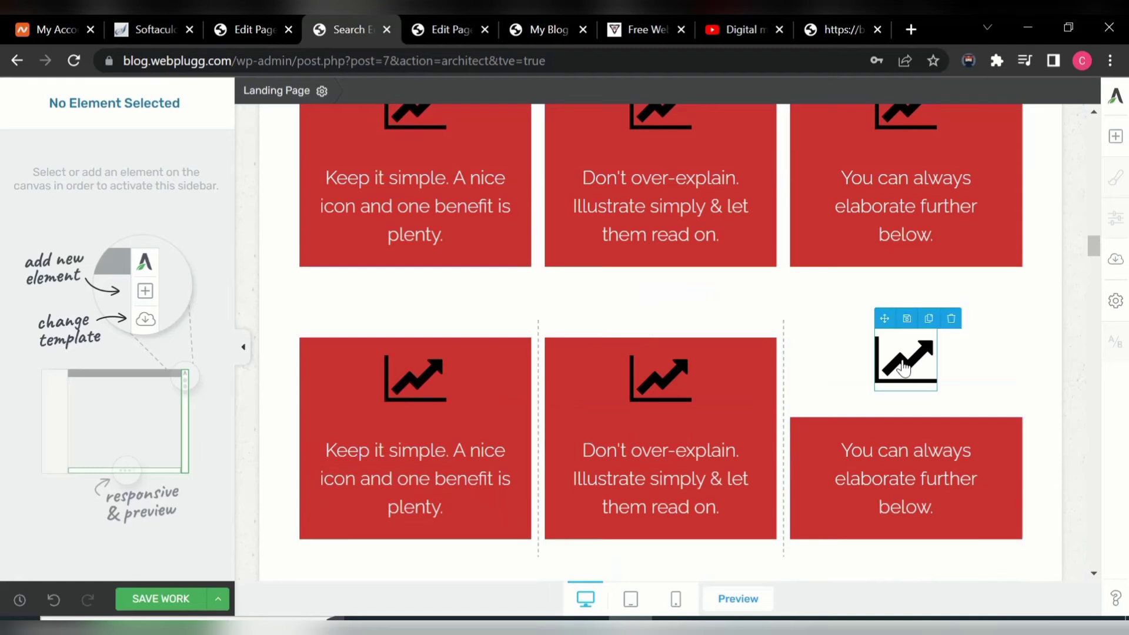
mouse_move(886, 331)
left_click_drag(887, 317, 880, 425)
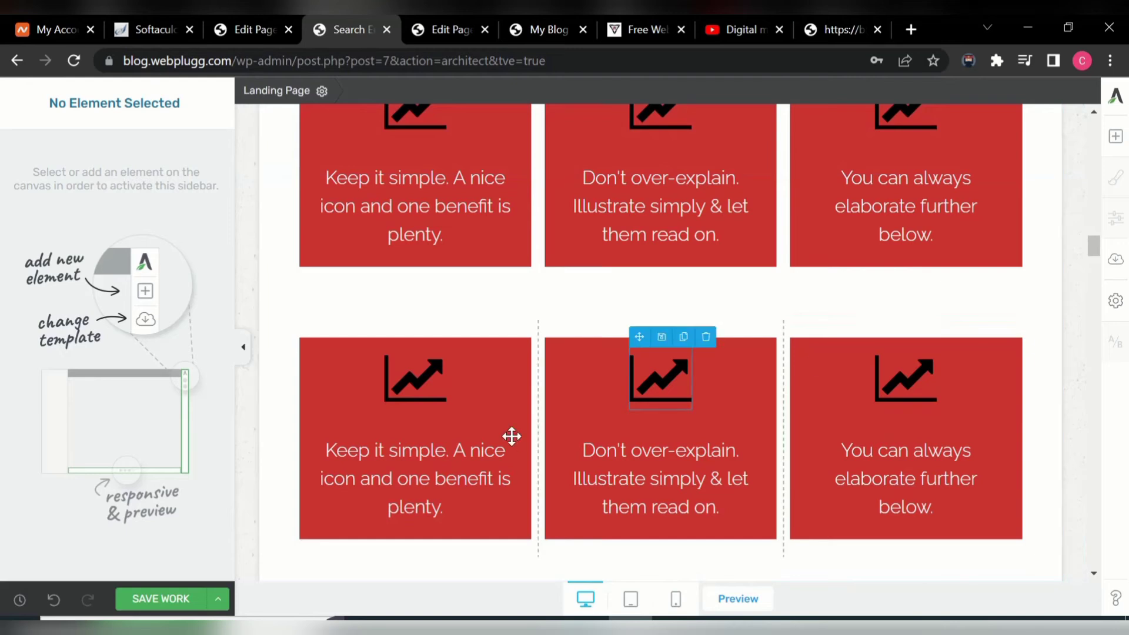
- Save the work, reload the live SEO training page to check the icons, then reopen the editor
left_click(164, 600)
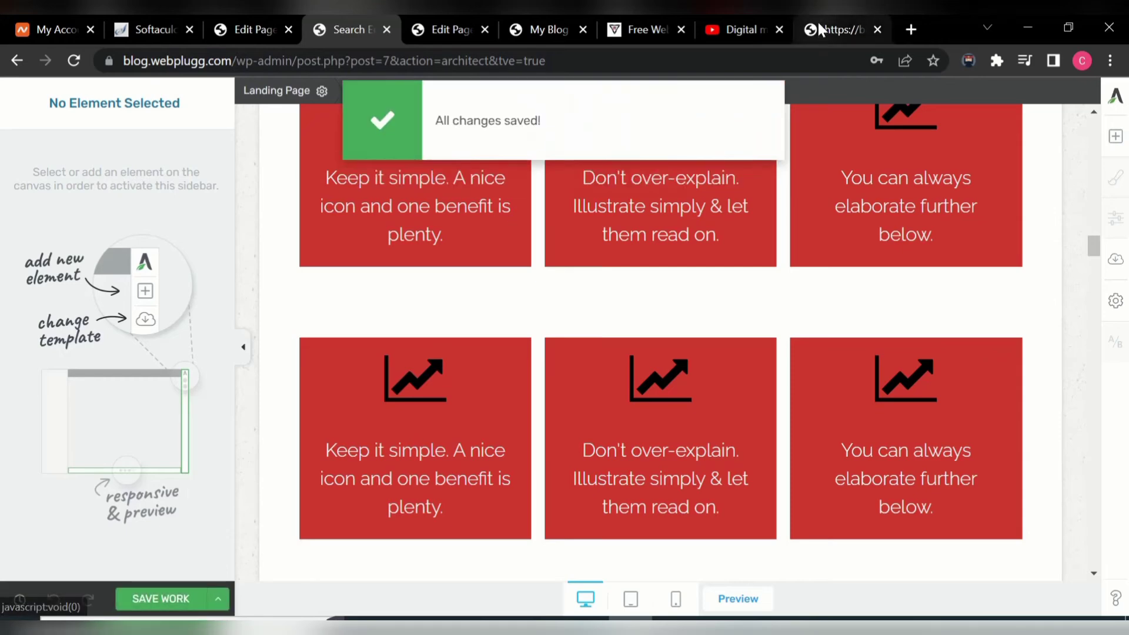
left_click(650, 27)
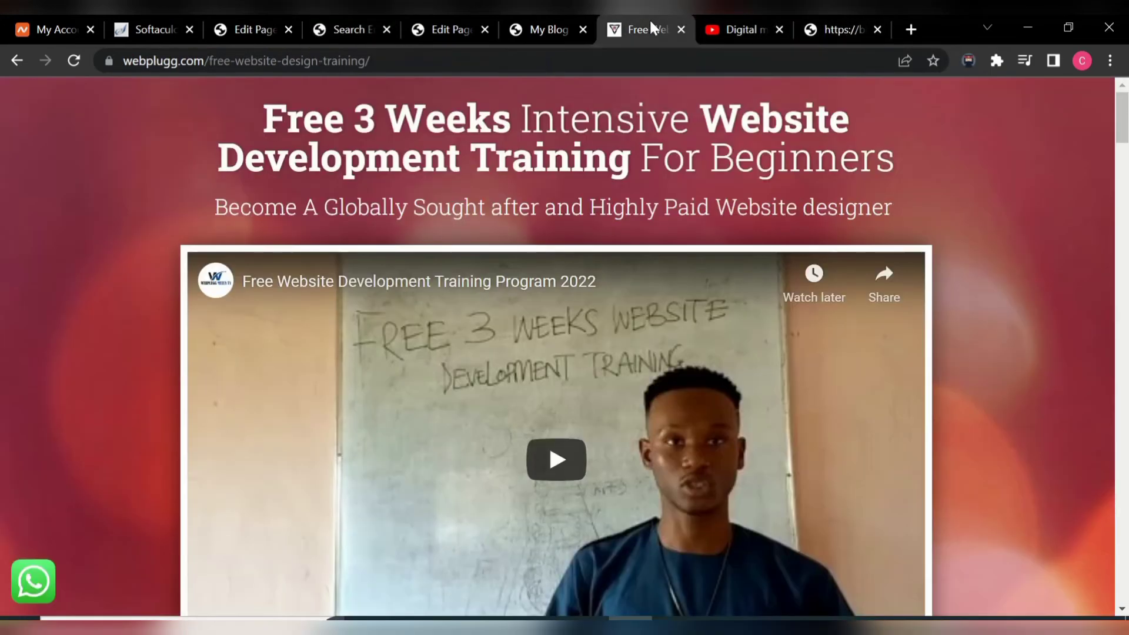
left_click(847, 31)
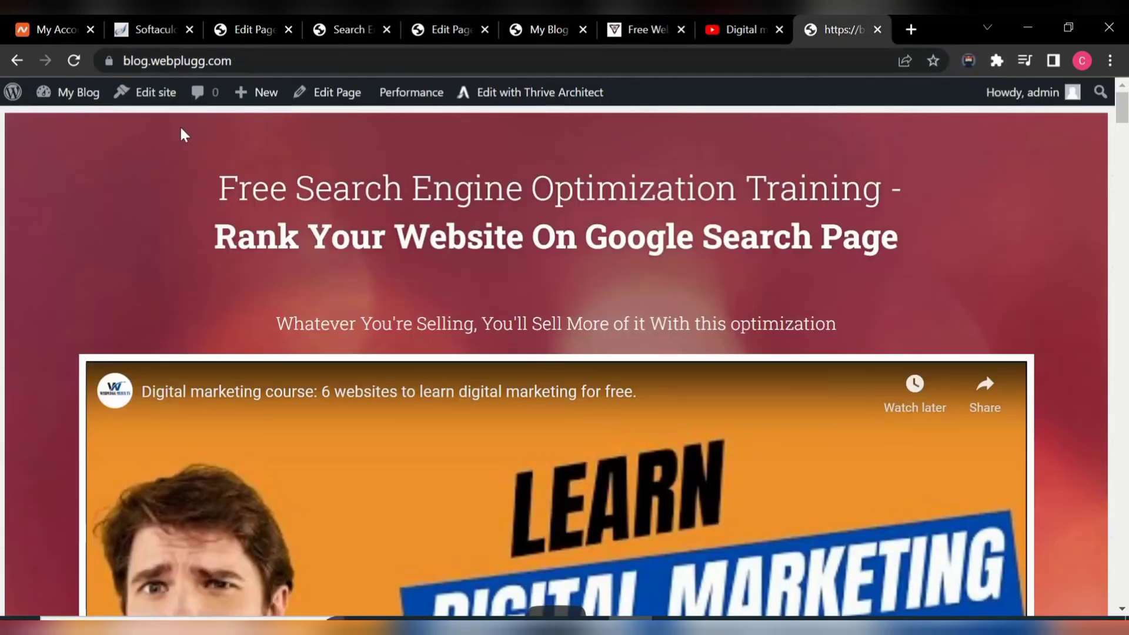
left_click(73, 60)
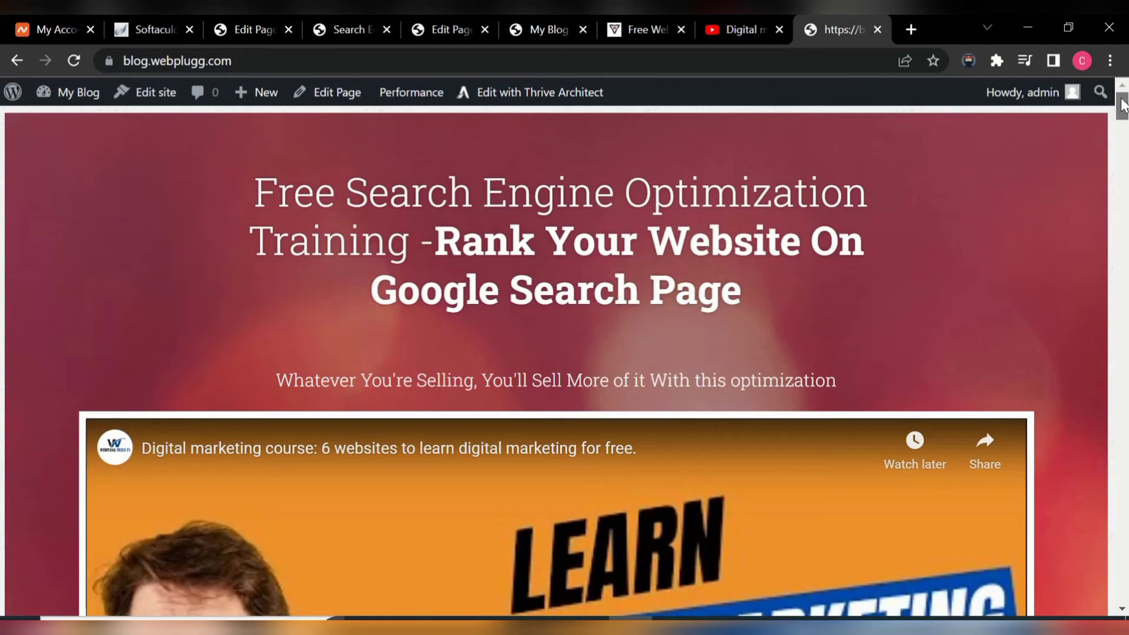
left_click_drag(1124, 105, 1124, 215)
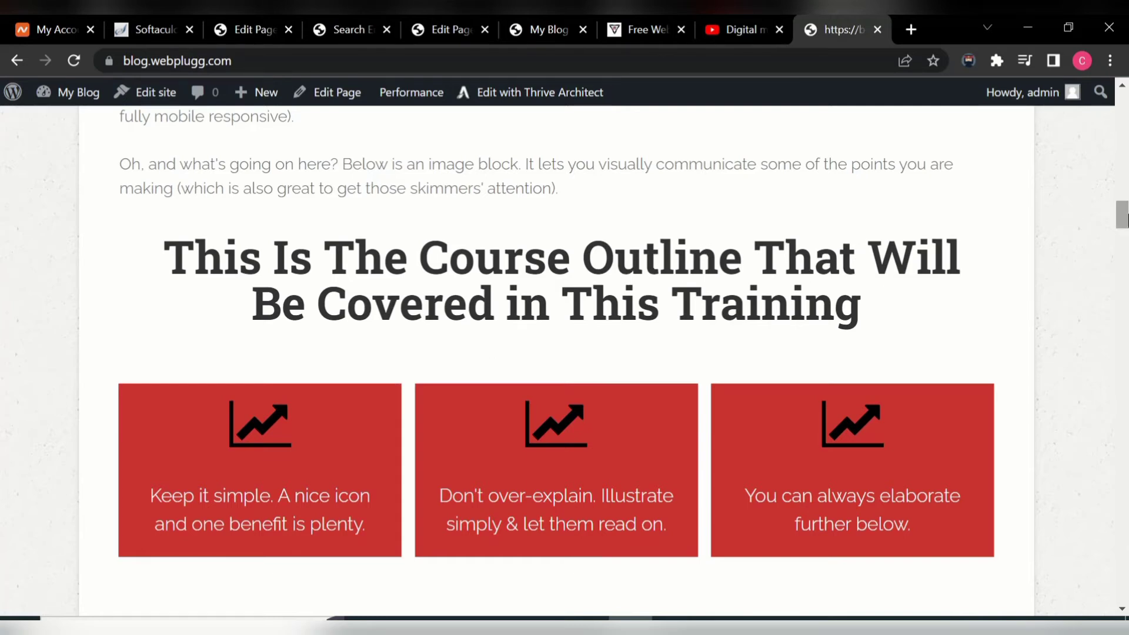
left_click_drag(1124, 221, 1124, 131)
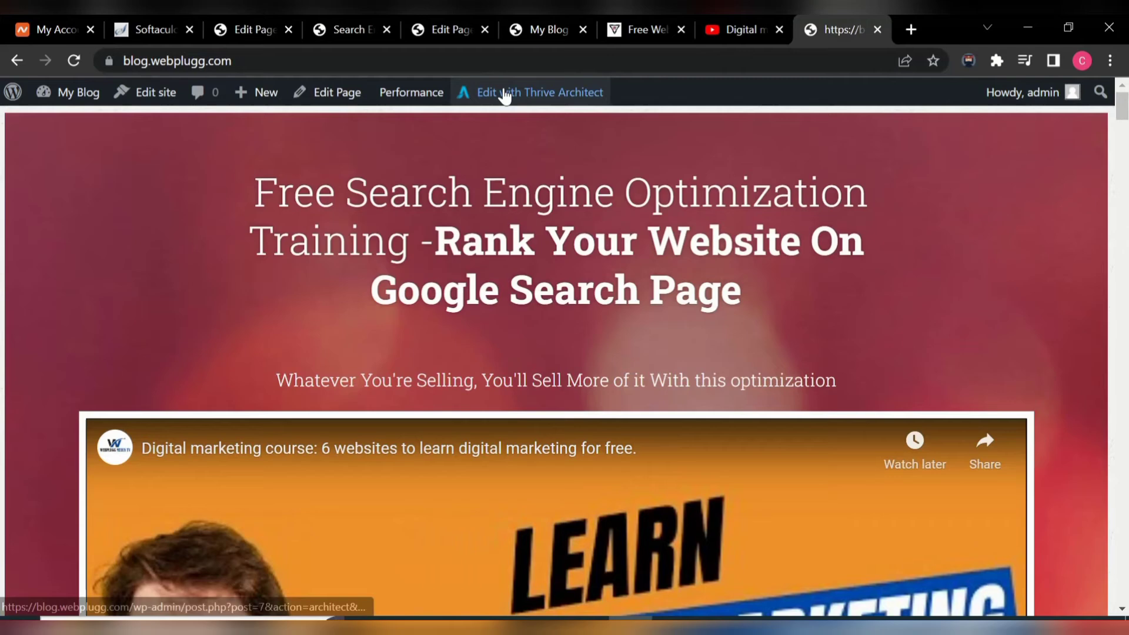
left_click(504, 92)
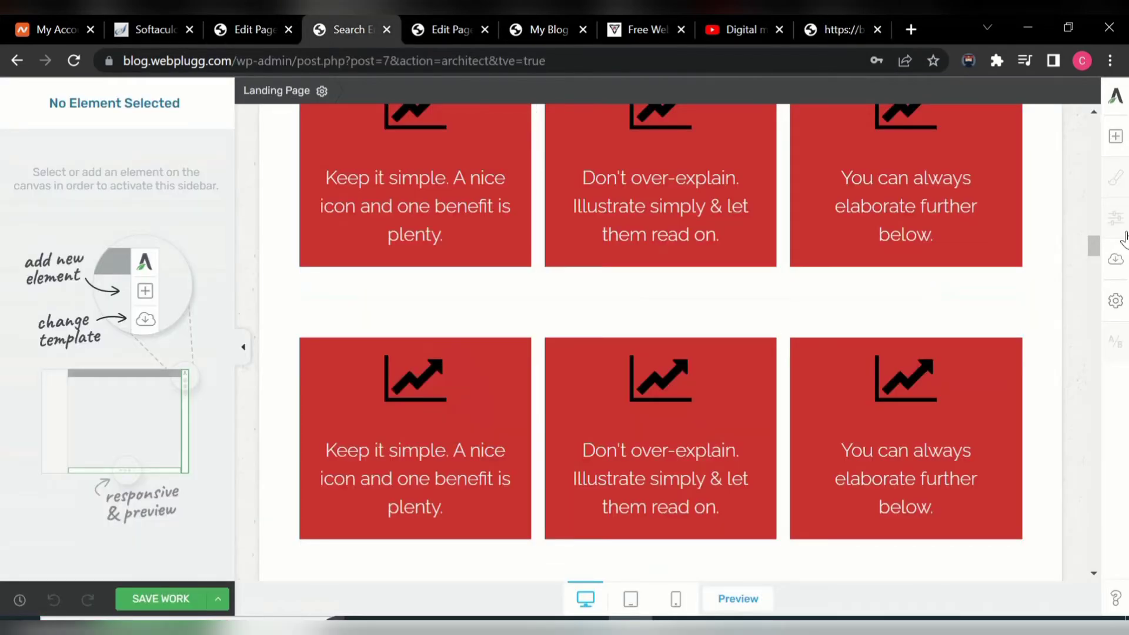
left_click(1114, 138)
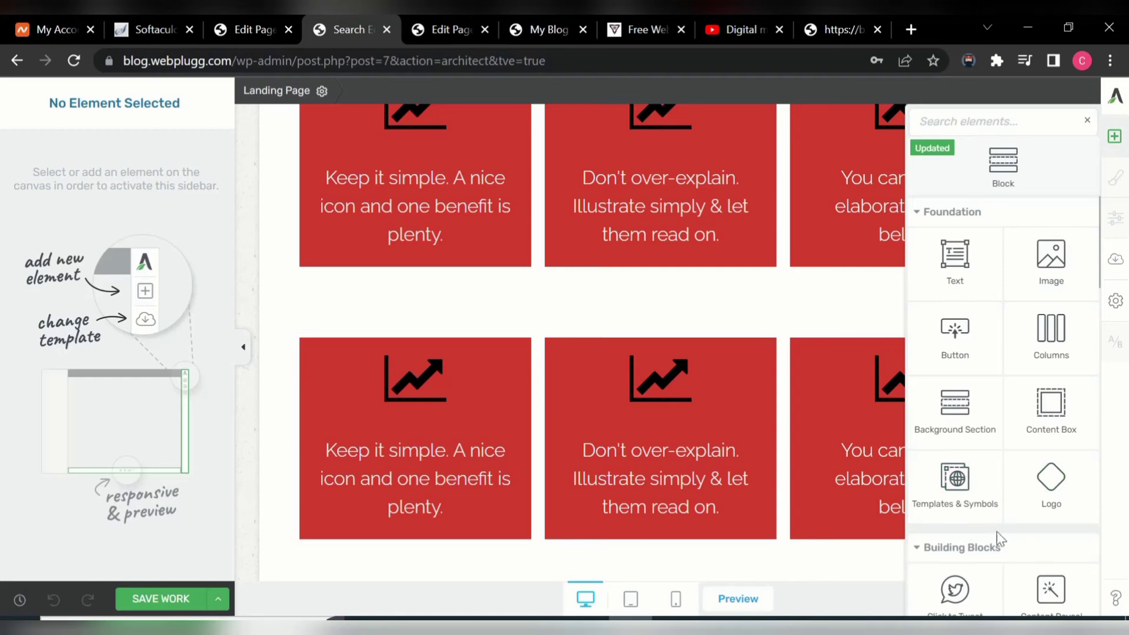
left_click(952, 131)
type("v")
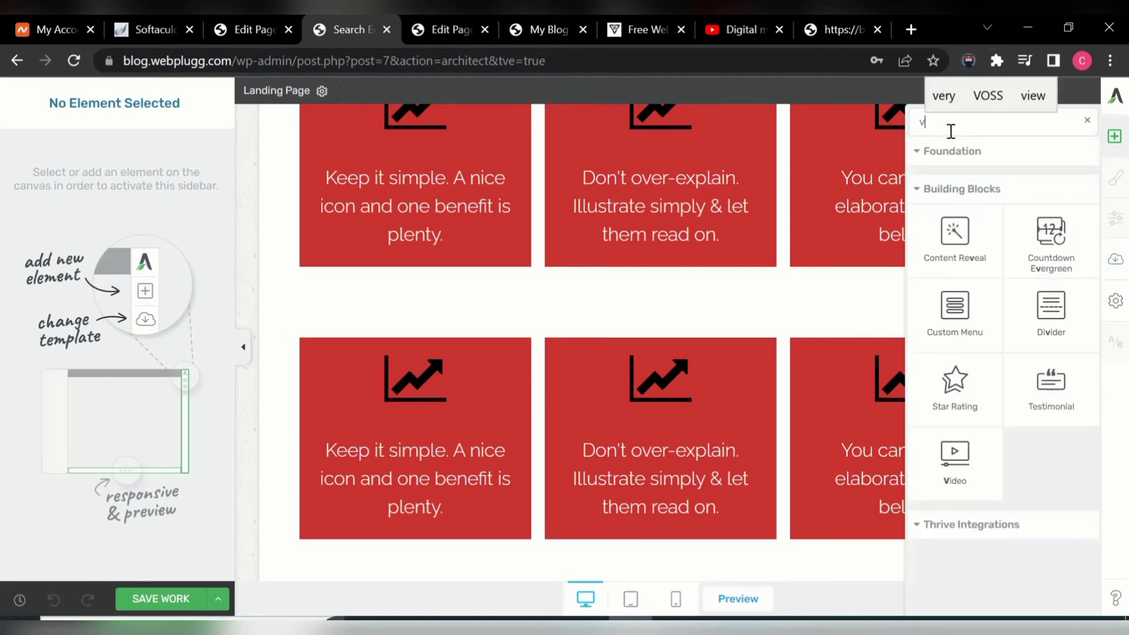
left_click(955, 464)
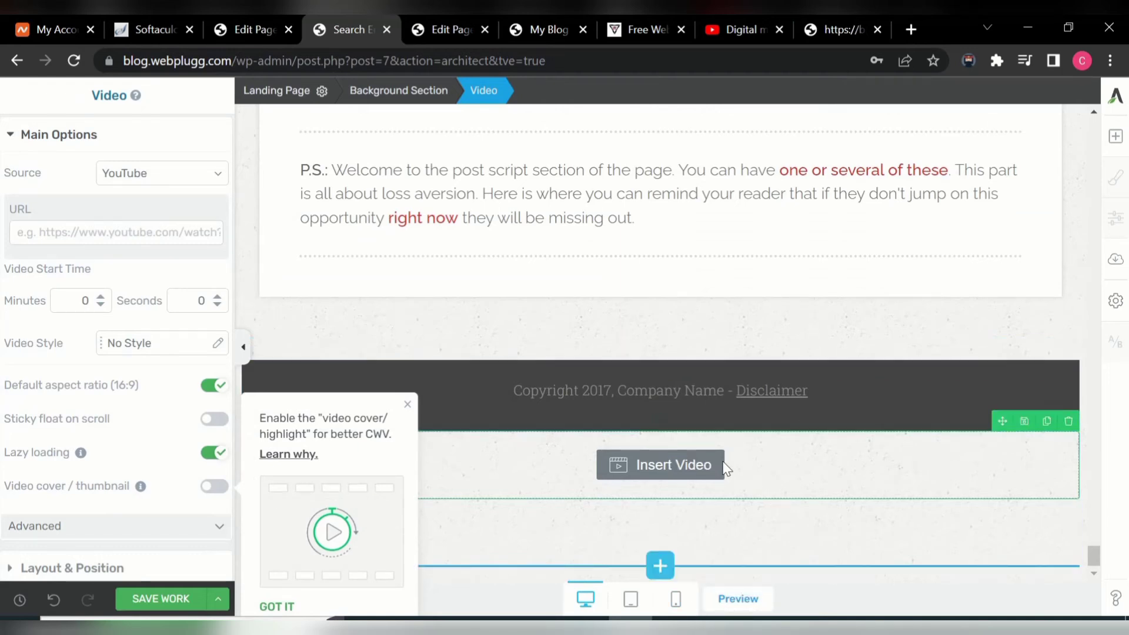
left_click(1069, 422)
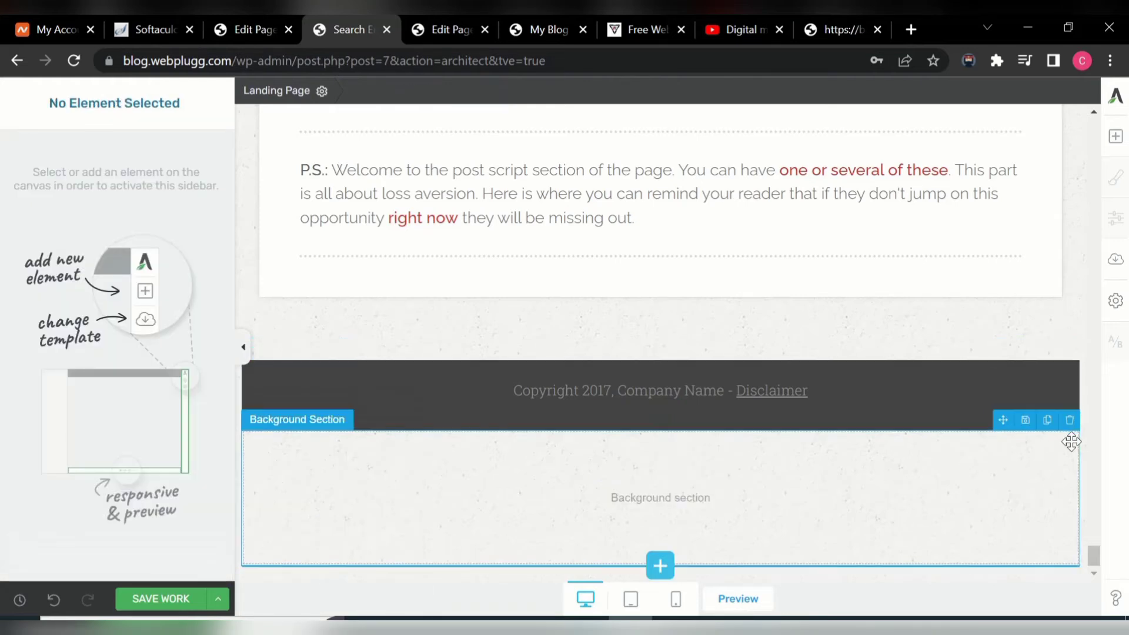
left_click(1069, 421)
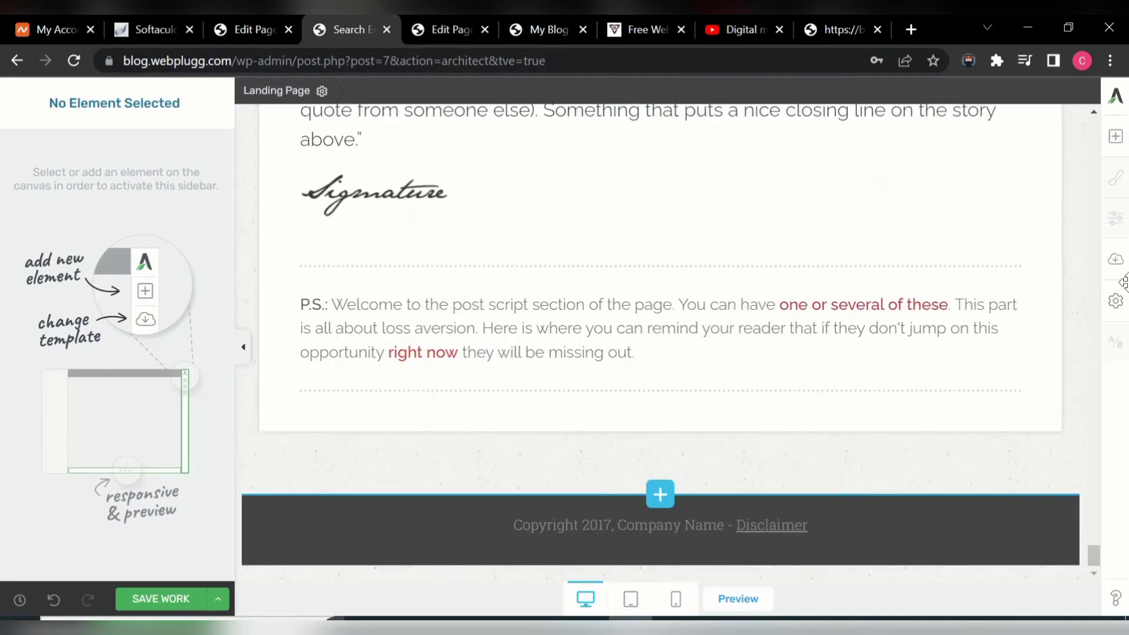
- Insert a Video element, found by searching 'vid', above the 'In this Next Text Block' heading
left_click(1116, 138)
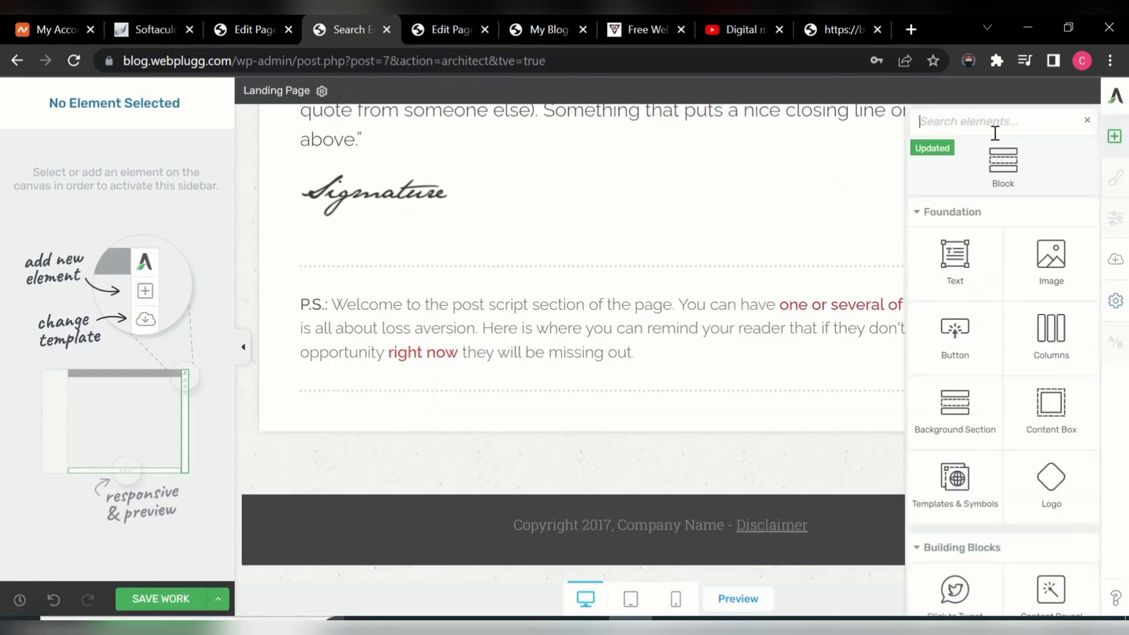
type("vid")
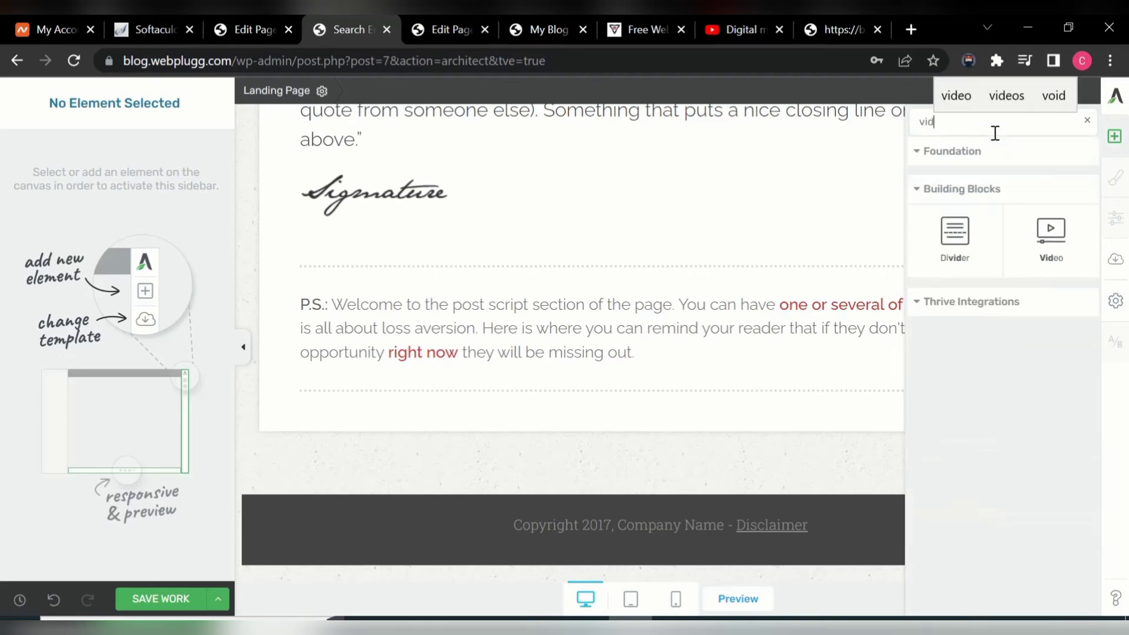
left_click(1041, 236)
left_click_drag(1041, 236, 558, 348)
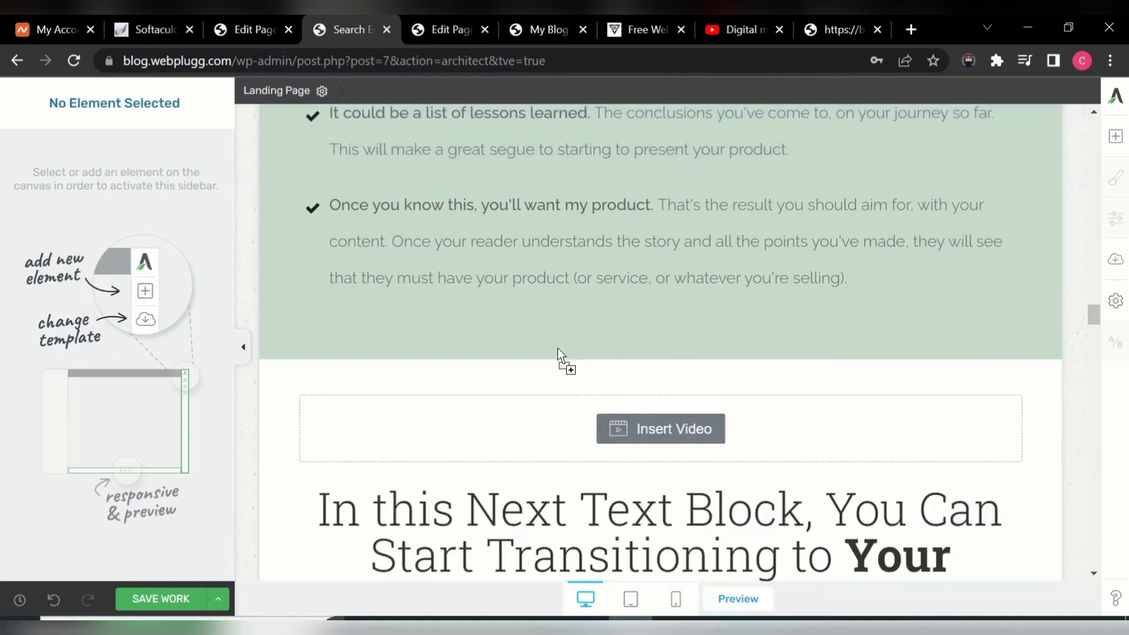
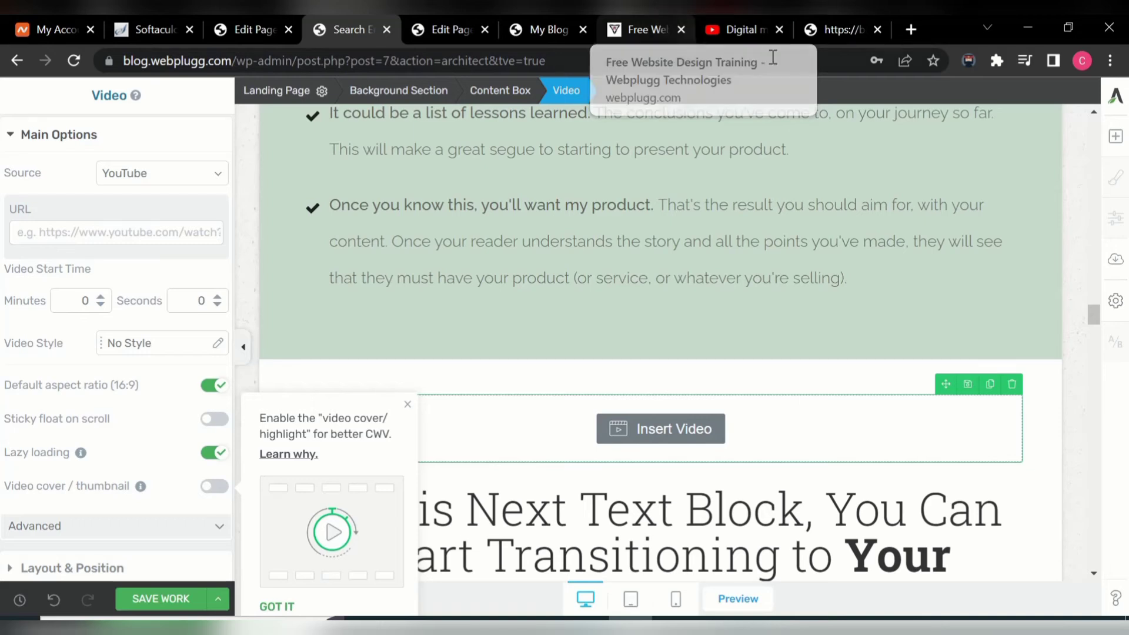
- Duplicate the empty video block twice and bring up the digital marketing course video on YouTube
left_click(991, 386)
left_click(991, 386)
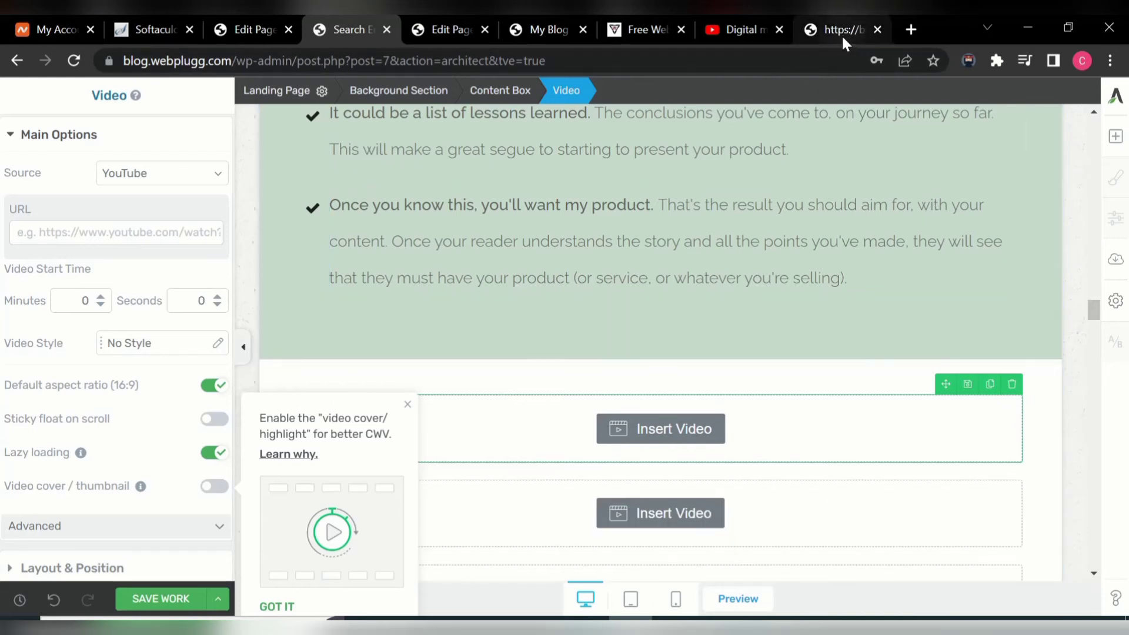
left_click(734, 24)
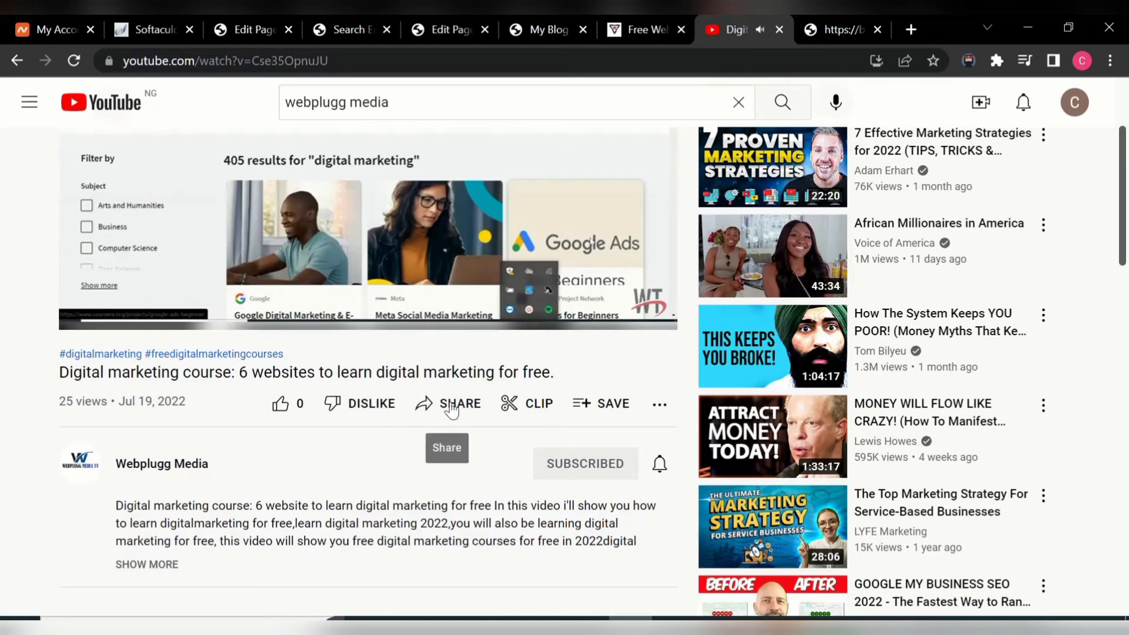
- Copy the digital marketing course video's short share link, pause it, and return to the editor tab
left_click(453, 408)
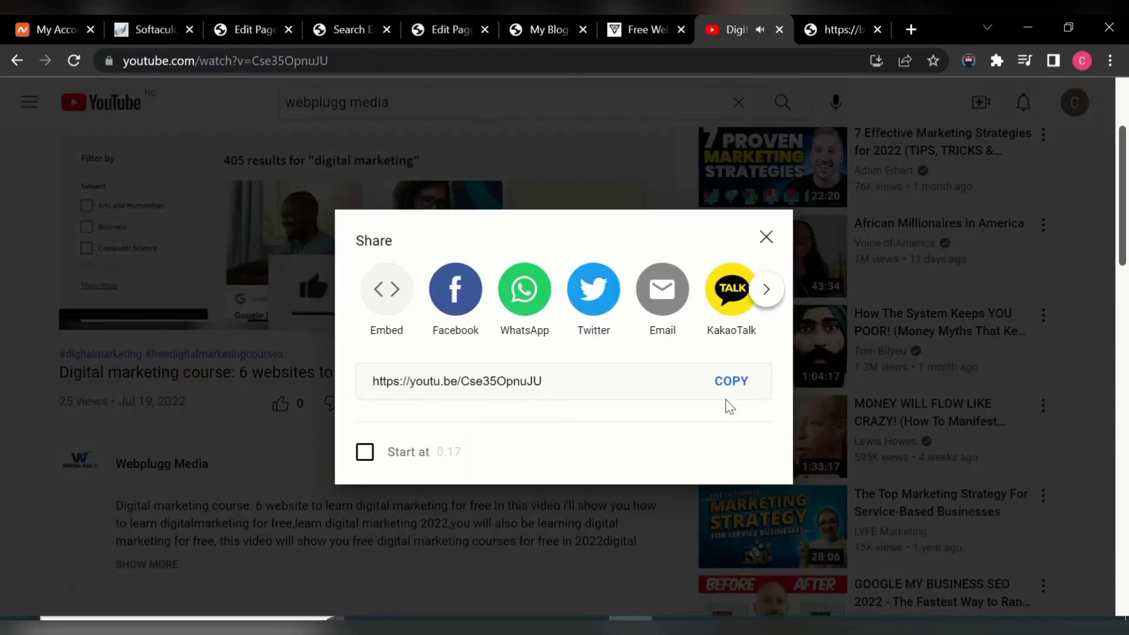
left_click(721, 389)
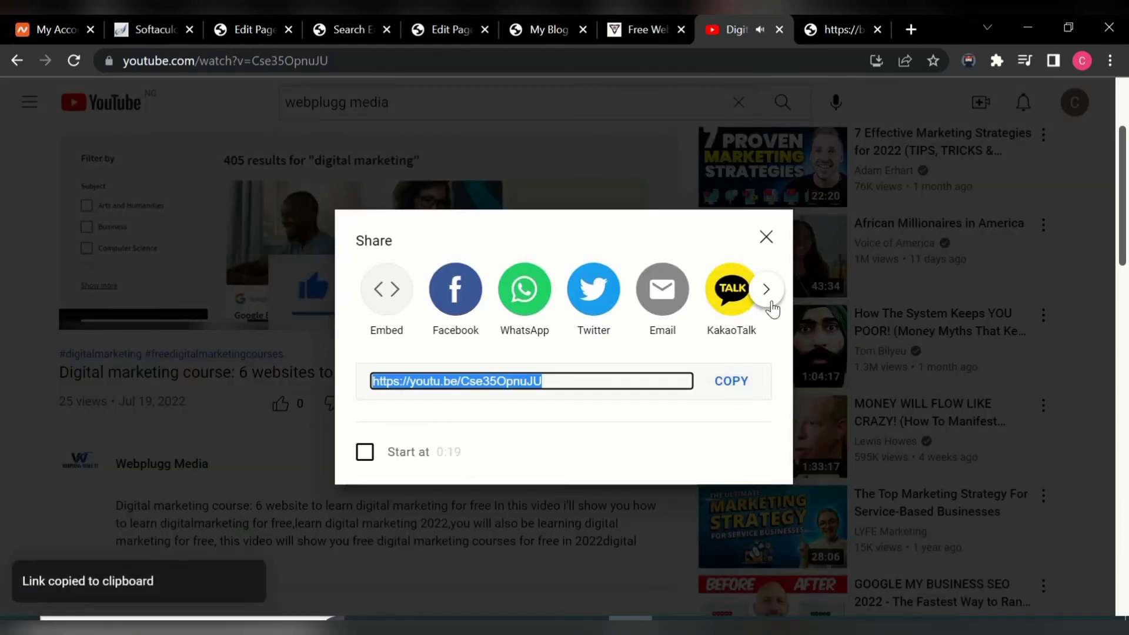
left_click(768, 238)
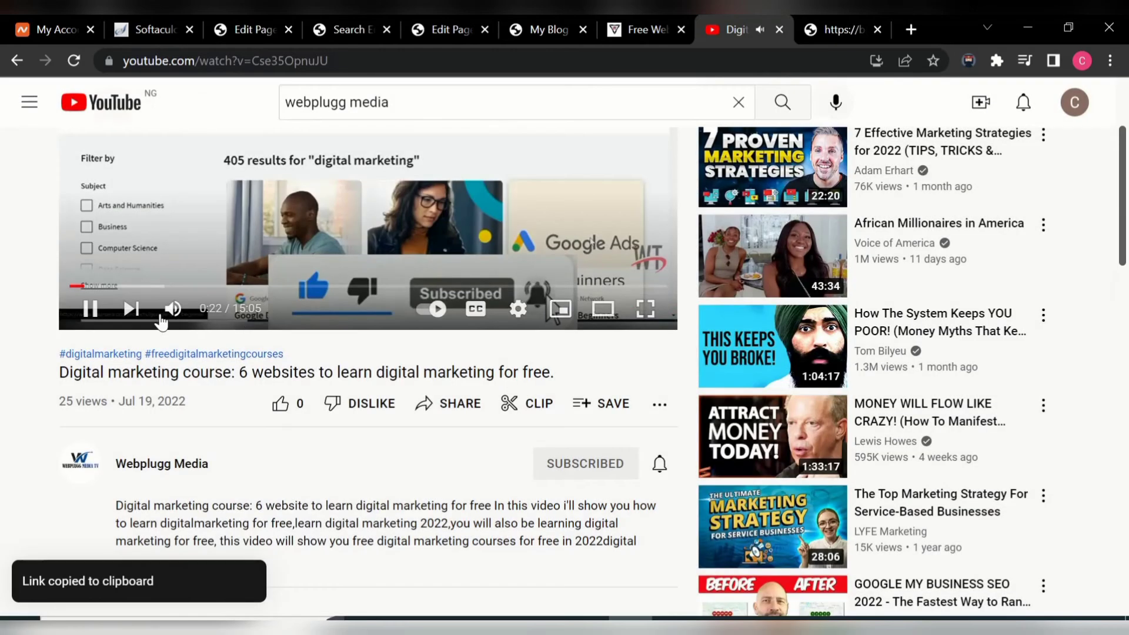
left_click(101, 311)
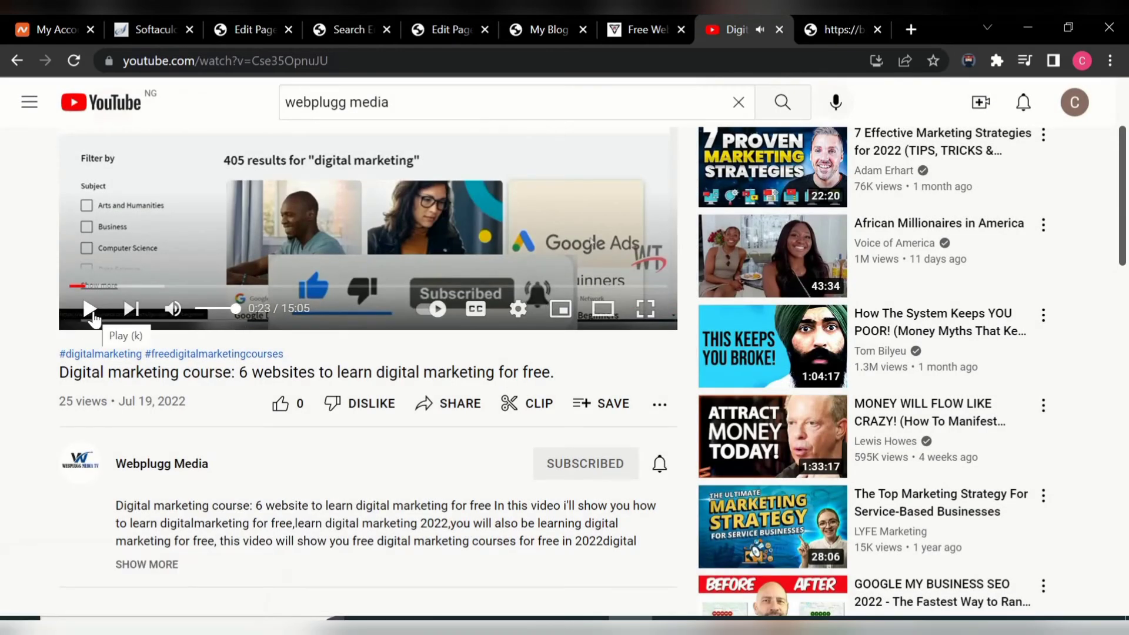
left_click(438, 20)
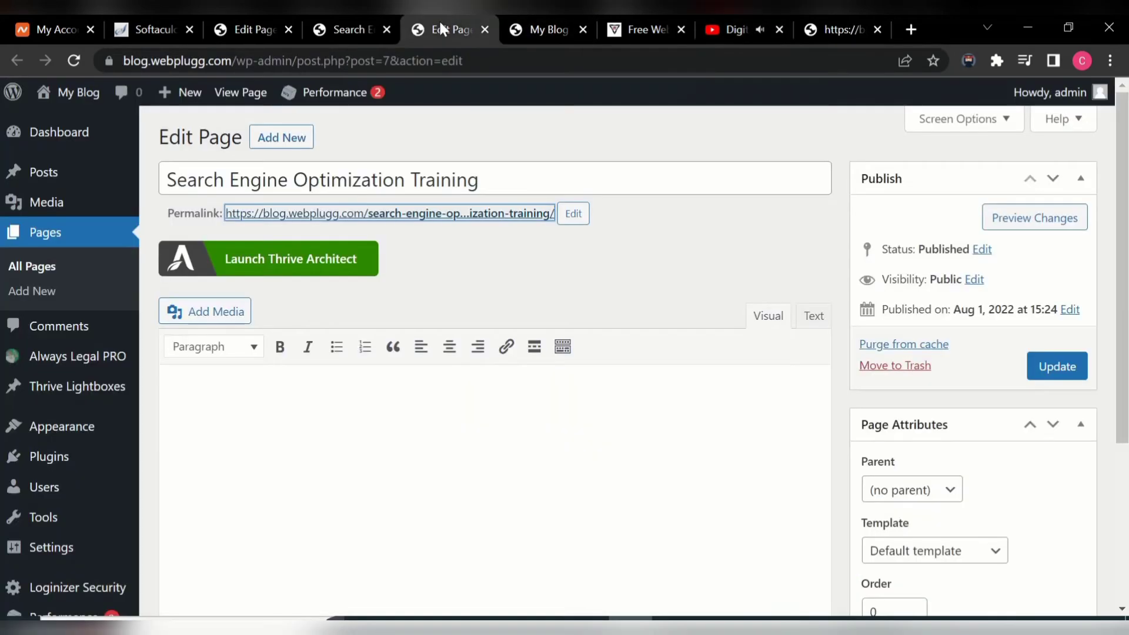
- Paste the digital marketing video link into the first video block's URL field and narrow the embed
left_click(351, 23)
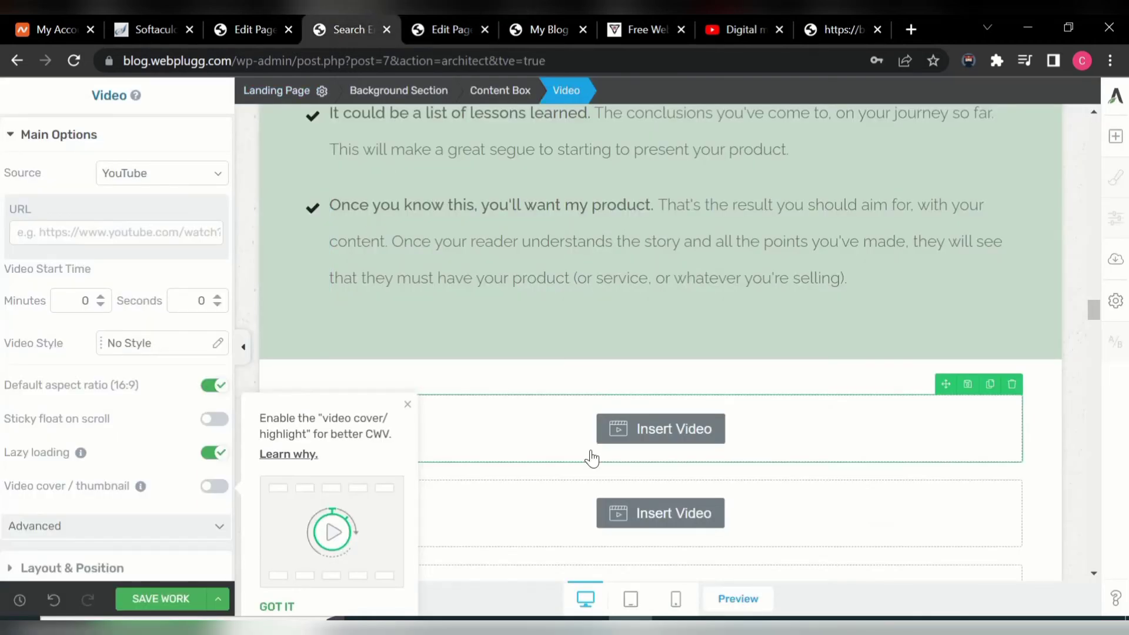
left_click(93, 232)
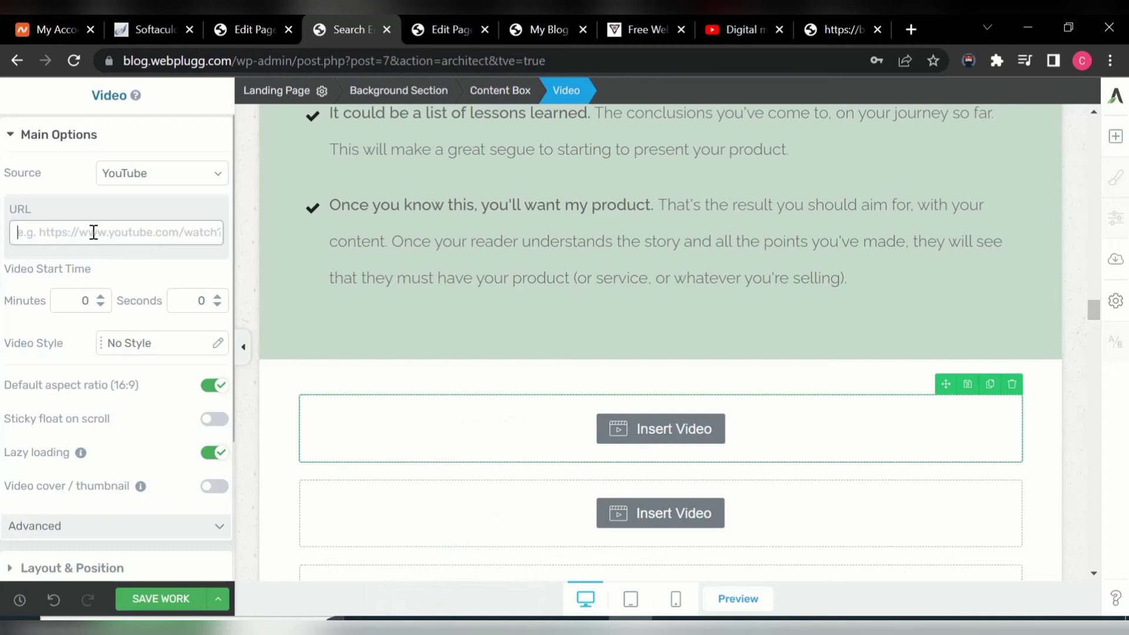
key("ctrl+v")
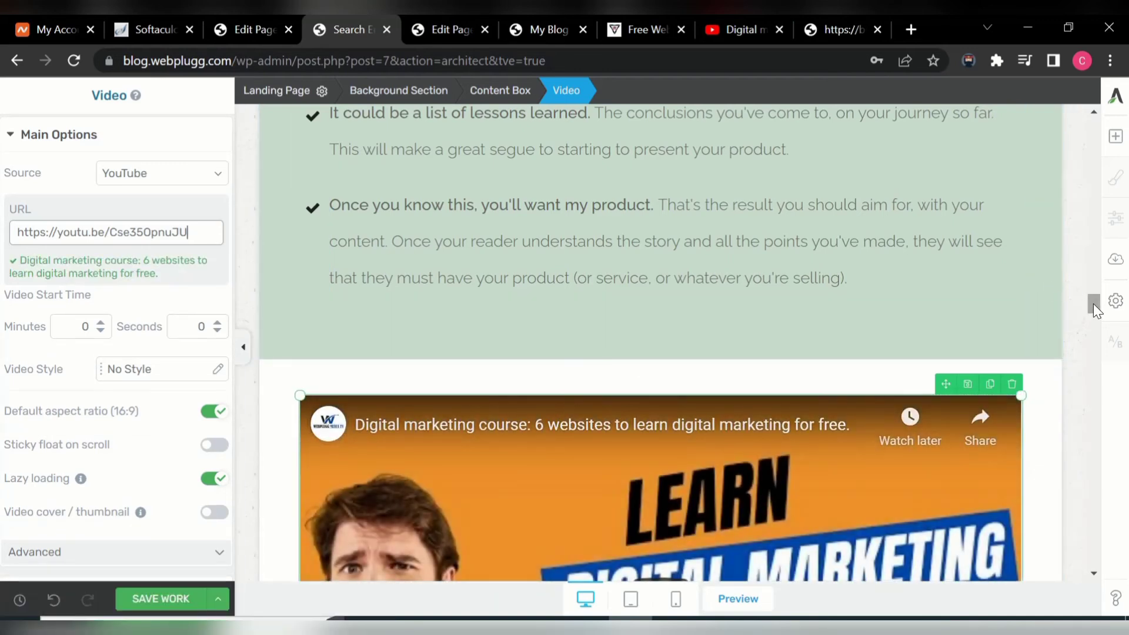
left_click_drag(1093, 304, 1100, 317)
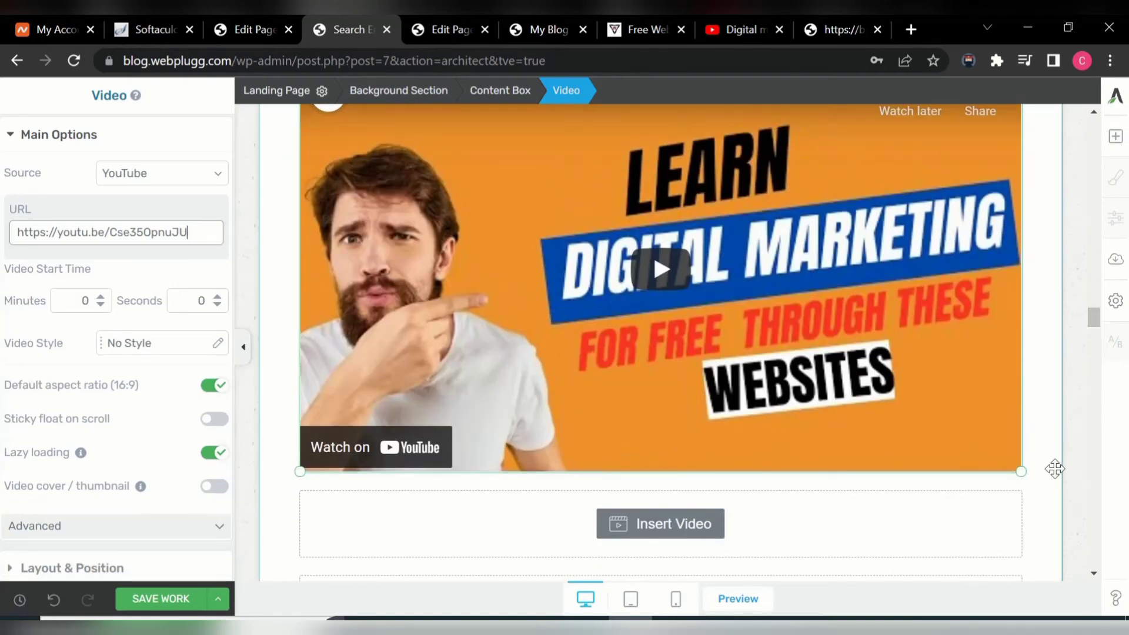
left_click_drag(1022, 471, 974, 305)
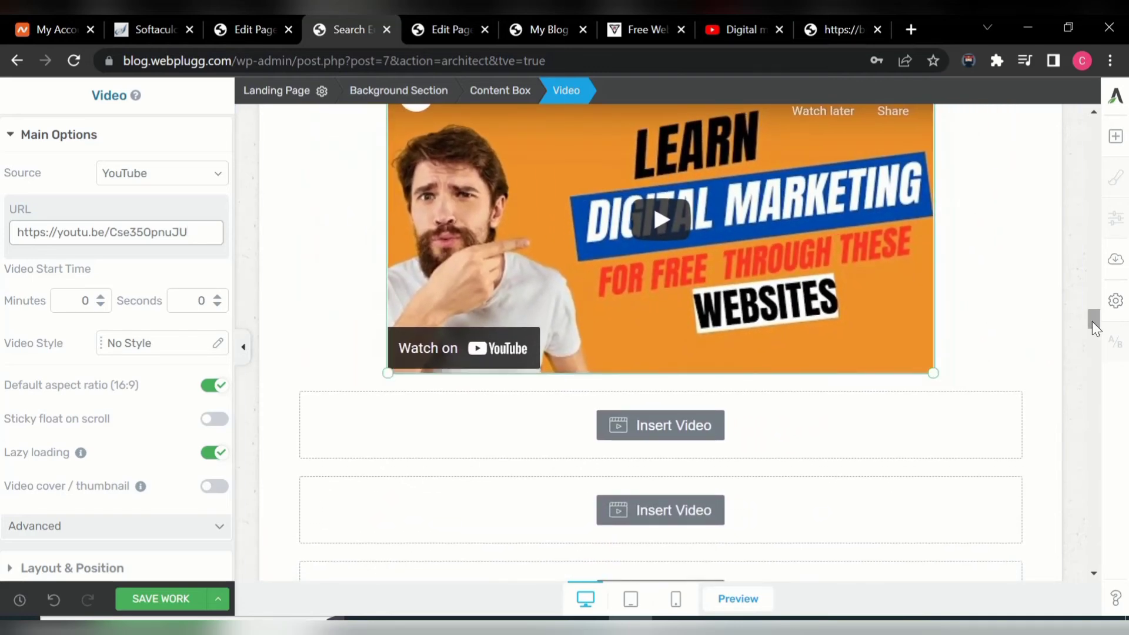
left_click_drag(1092, 321, 1092, 304)
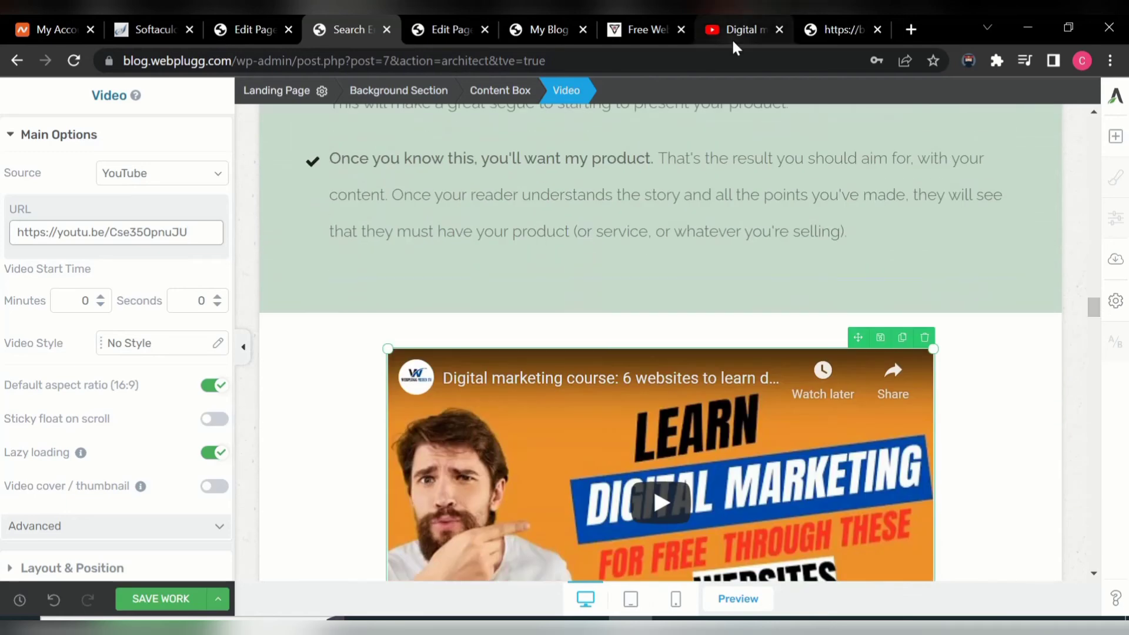
- Go back to the webplugg media search results and open the How To Clone A Website video
left_click(729, 32)
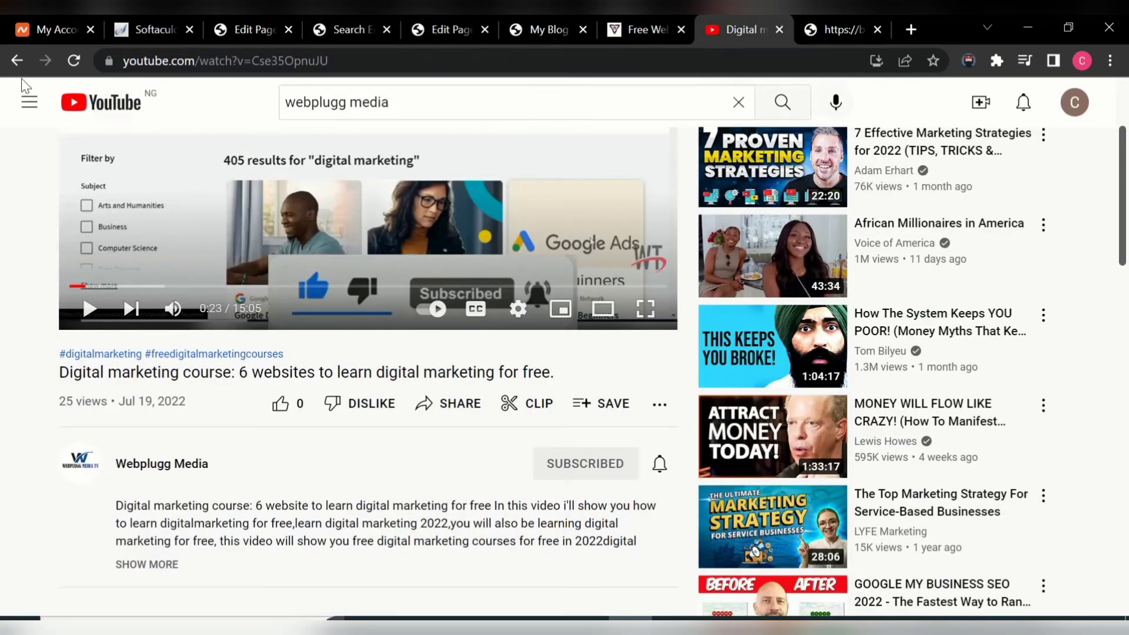
left_click(17, 60)
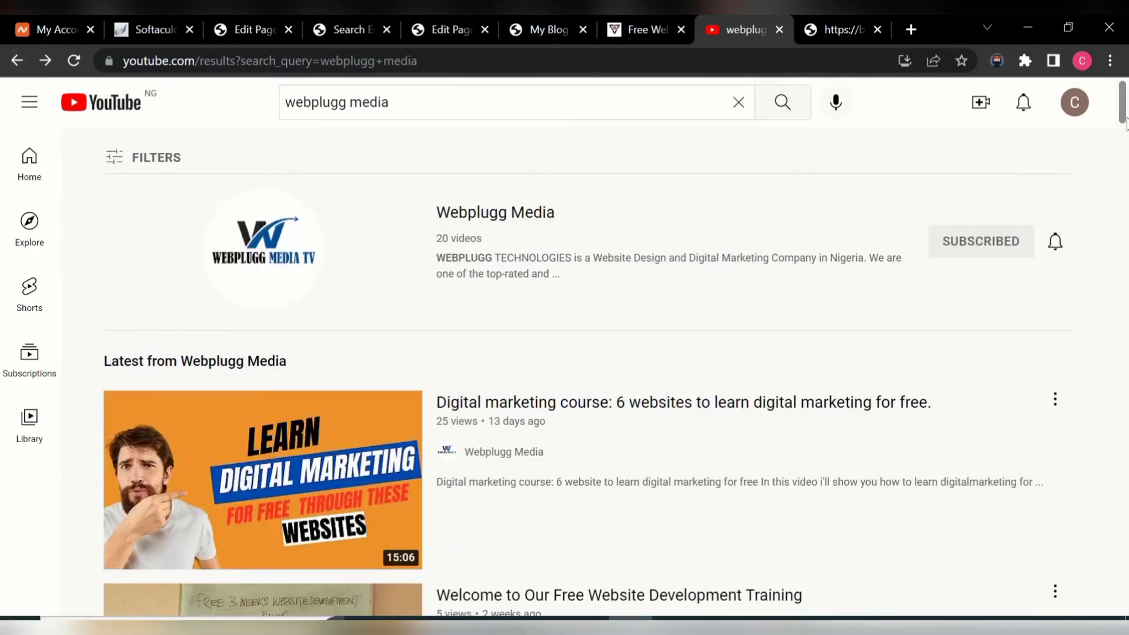
left_click_drag(1125, 117, 1125, 179)
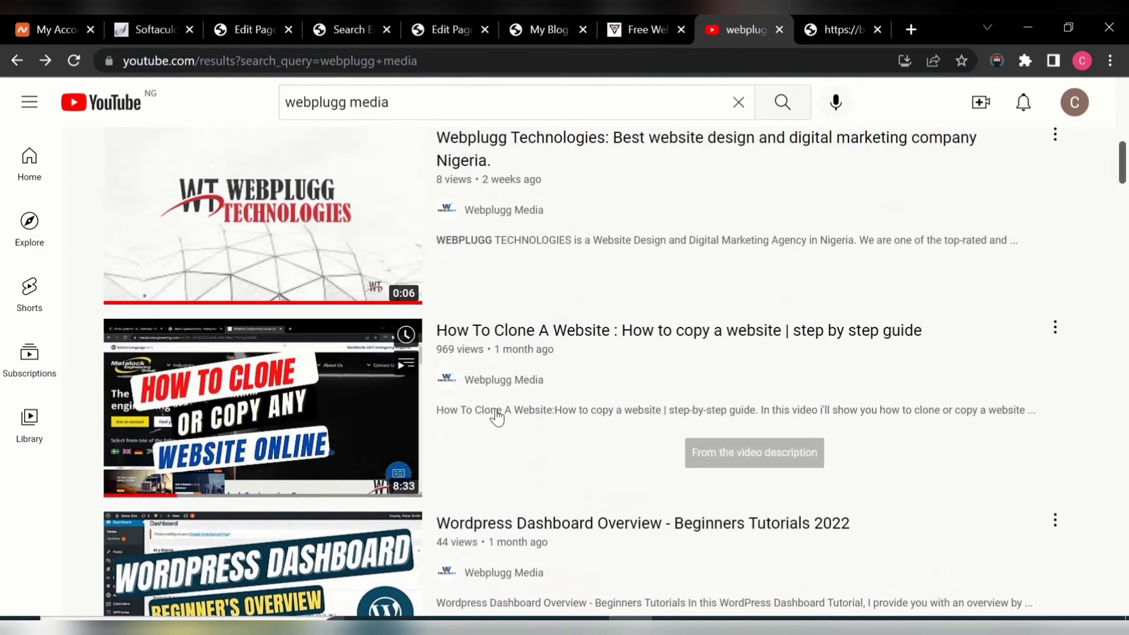
mouse_move(400, 364)
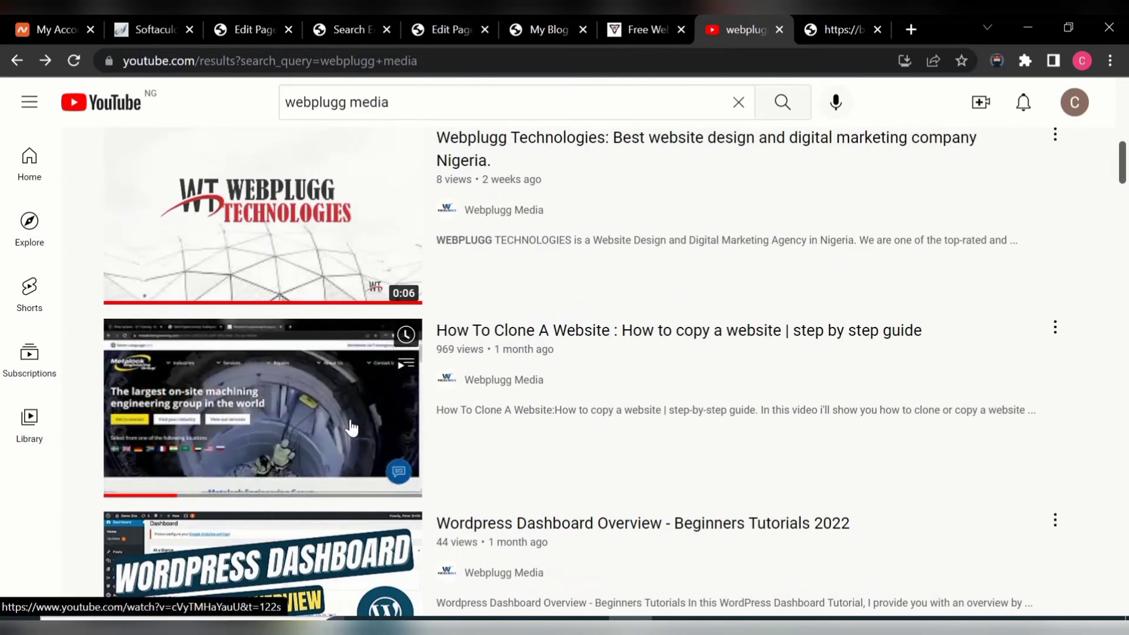
left_click(406, 396)
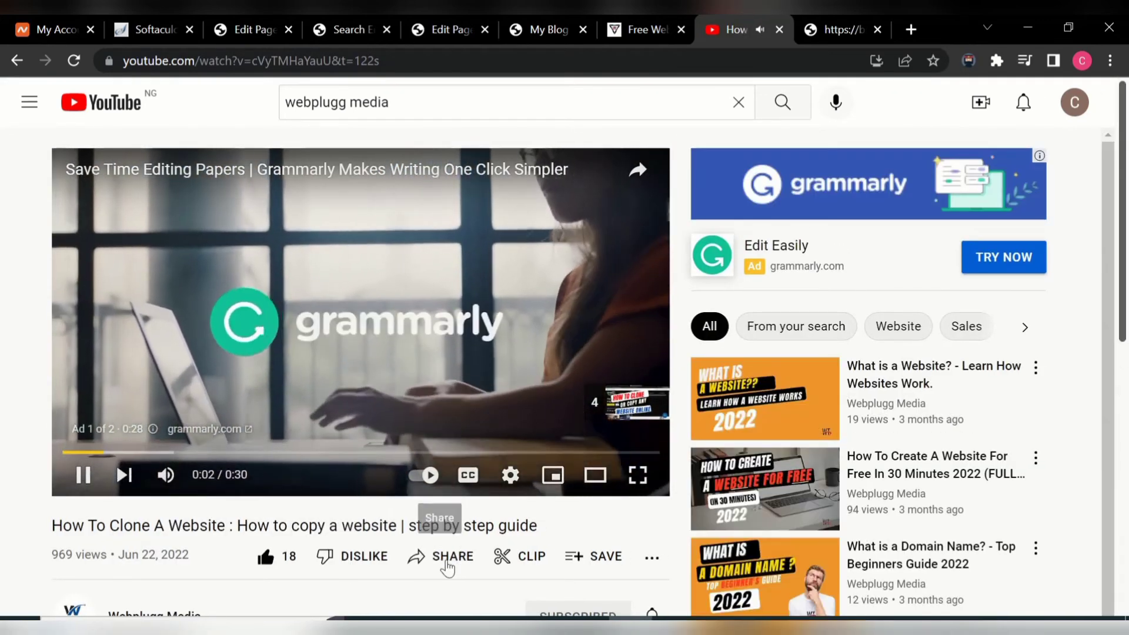
- Copy that video's short share link, pause the ad, and return to the Thrive Architect editor
left_click(447, 566)
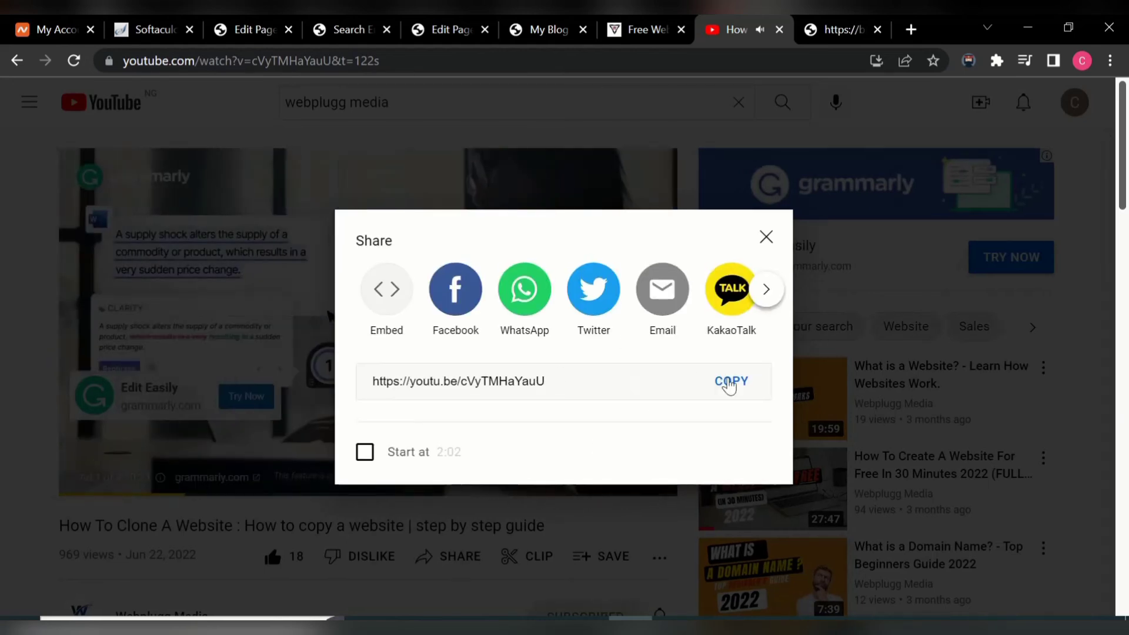
left_click(728, 382)
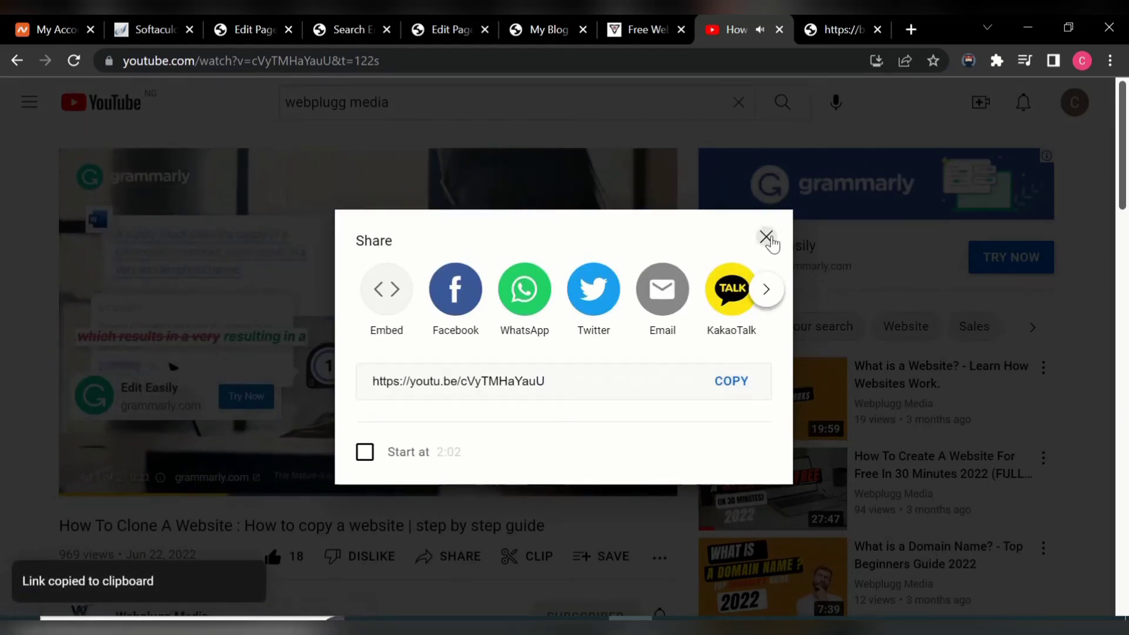
left_click(766, 237)
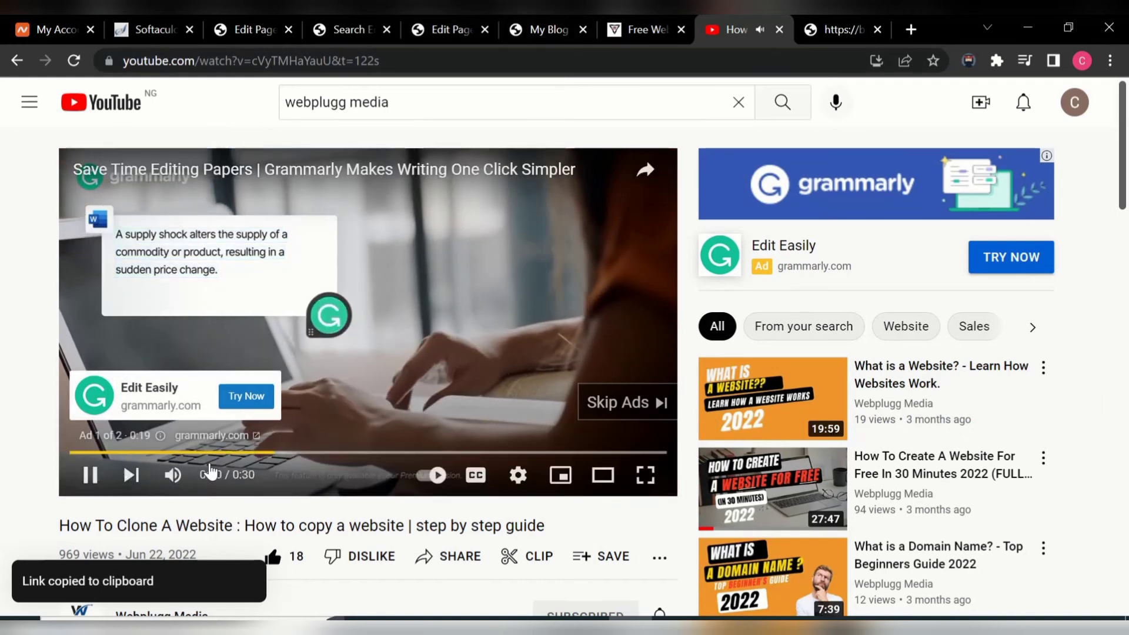
left_click(91, 476)
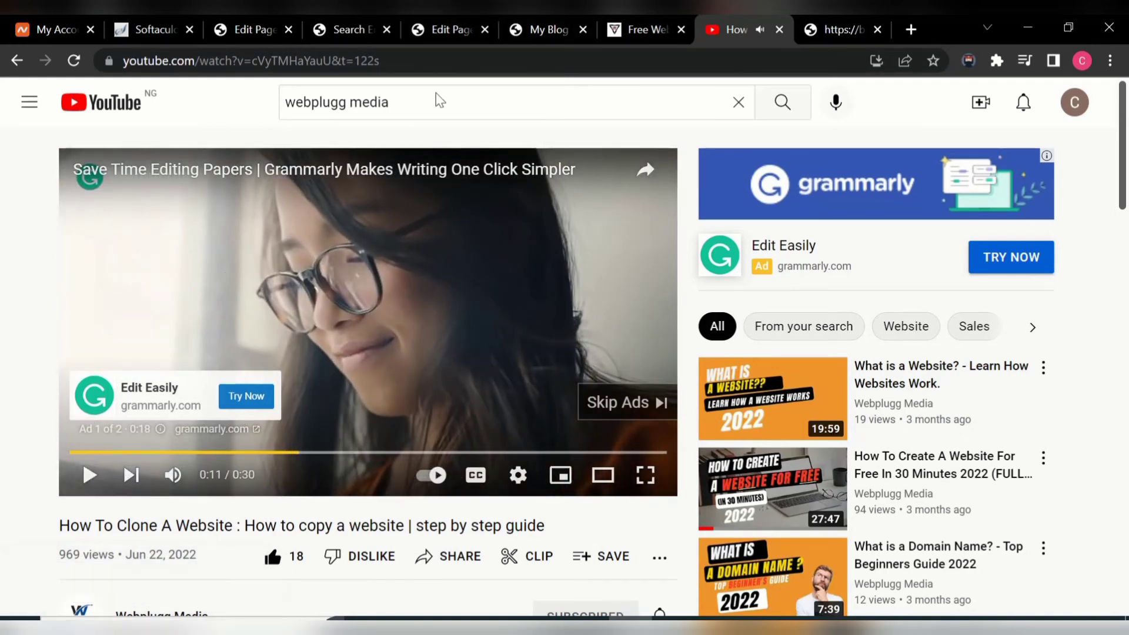
left_click(344, 30)
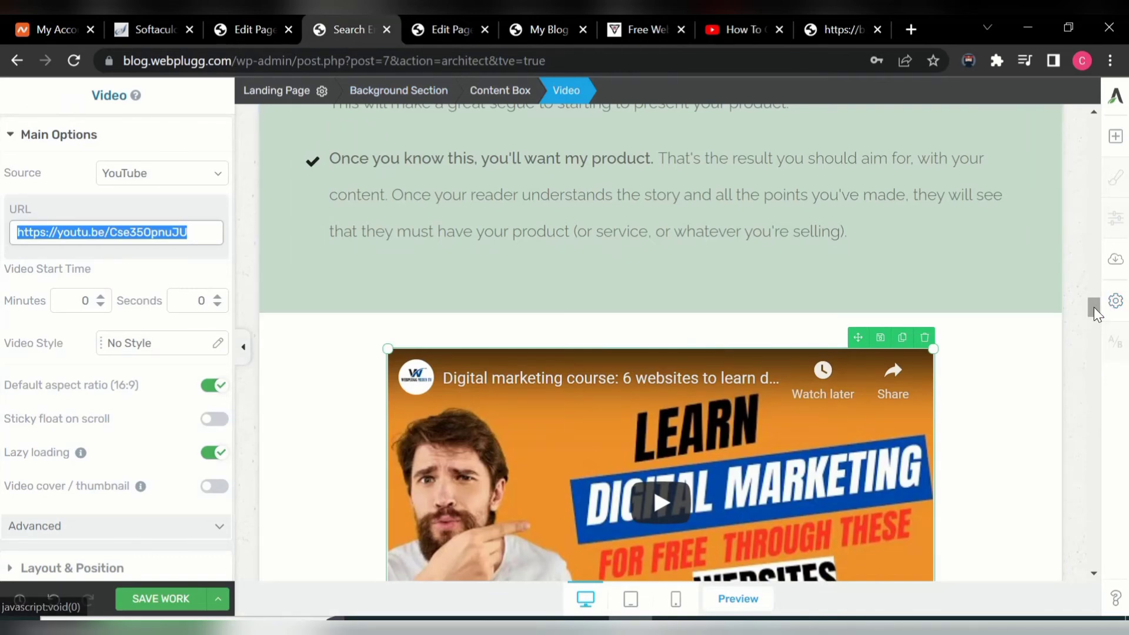
- Embed the How To Clone A Website link in the second video block and shrink it to match the first
left_click_drag(1094, 307, 1094, 323)
left_click(696, 327)
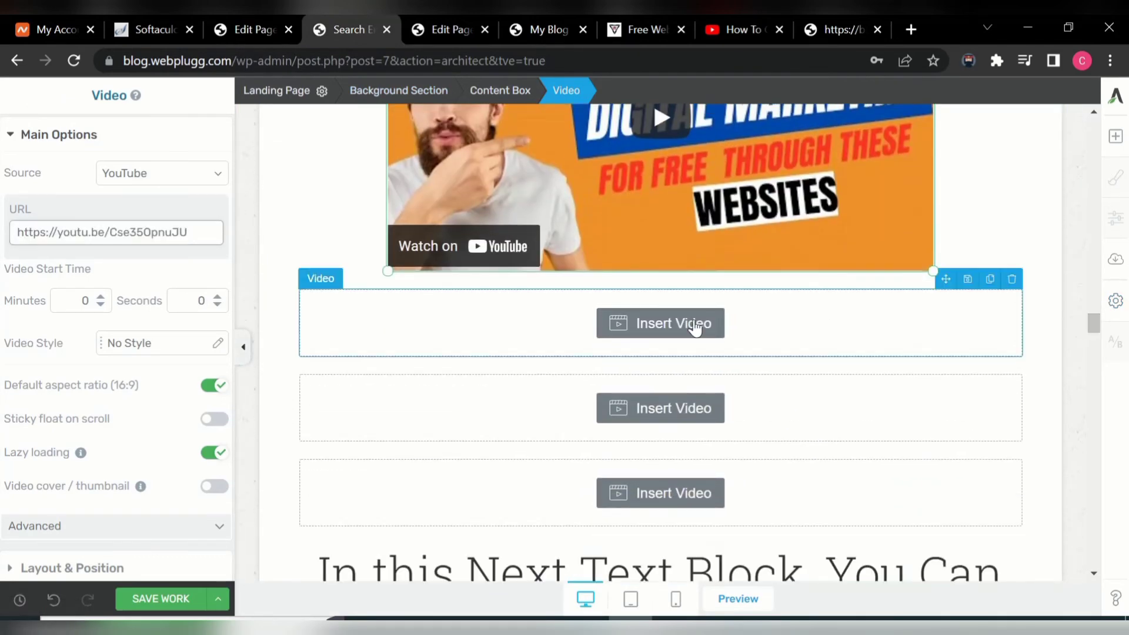
left_click(105, 231)
key("ctrl+v")
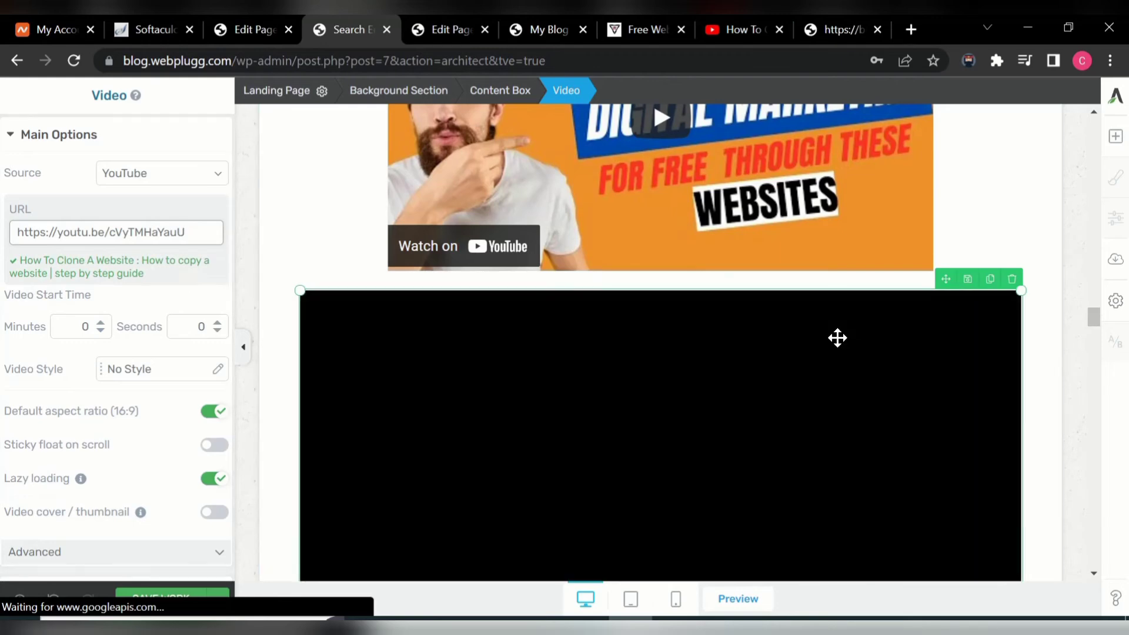
left_click_drag(1094, 313, 1096, 319)
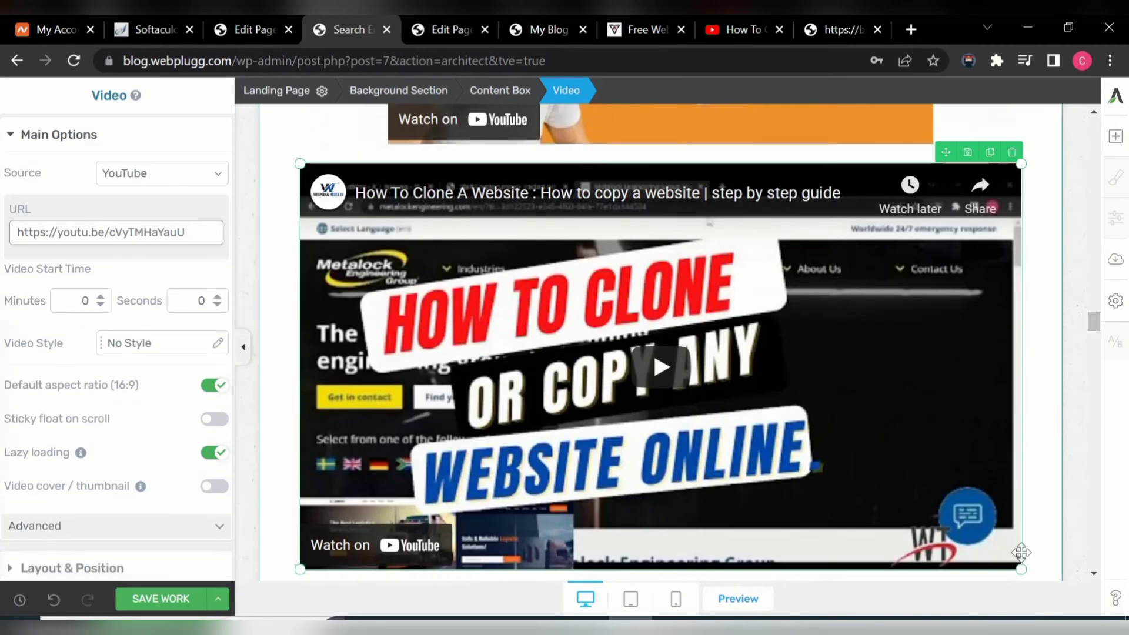
left_click_drag(1022, 570, 938, 429)
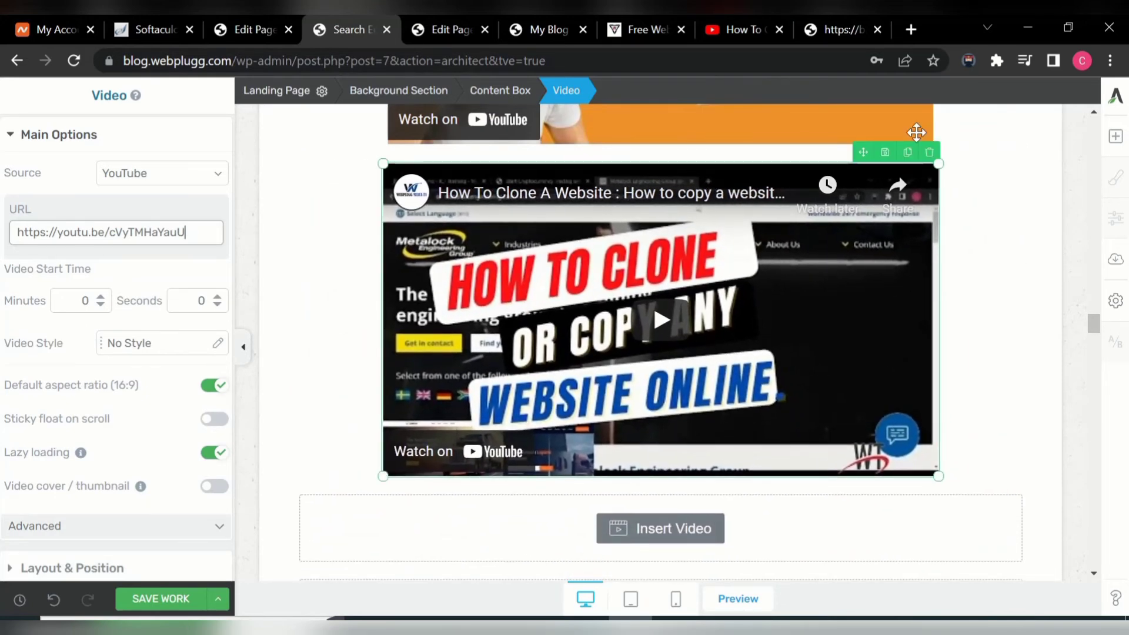
left_click(721, 27)
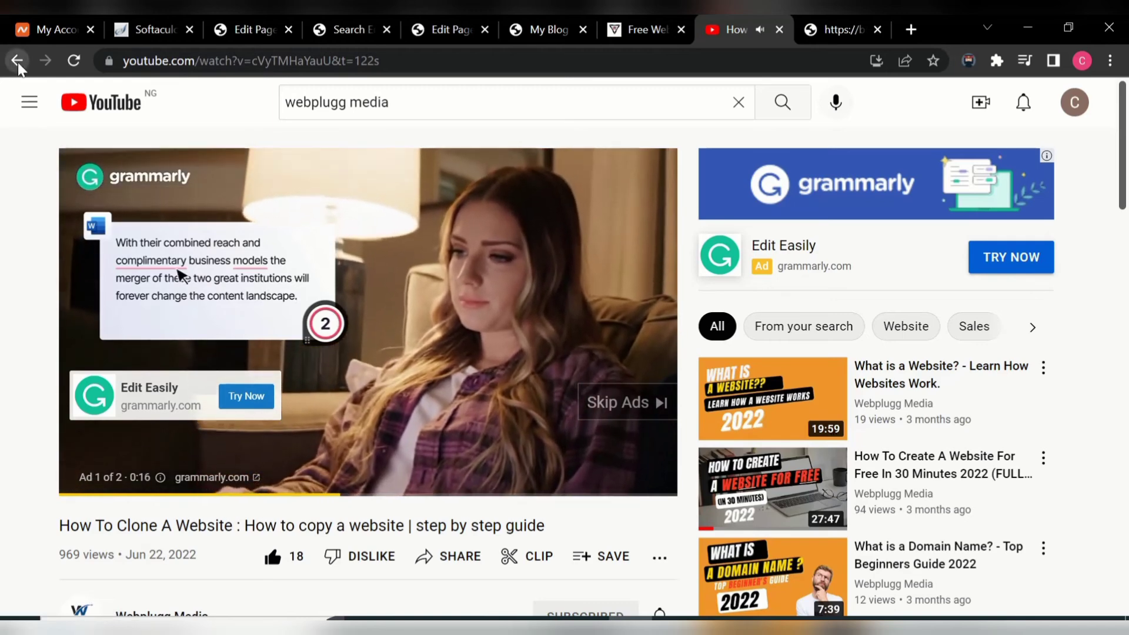
- Return to the webplugg media results and open the Udemy Free Courses video
left_click(18, 62)
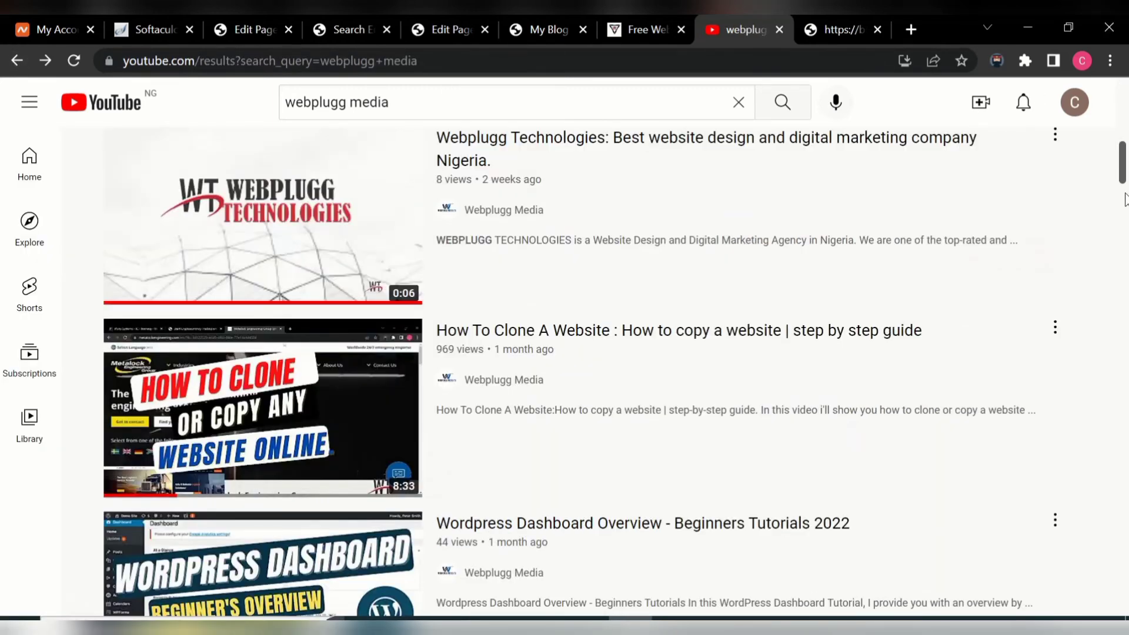
mouse_move(1123, 168)
left_mouse_down()
mouse_move(1124, 120)
mouse_move(1123, 227)
mouse_move(1123, 168)
left_mouse_up()
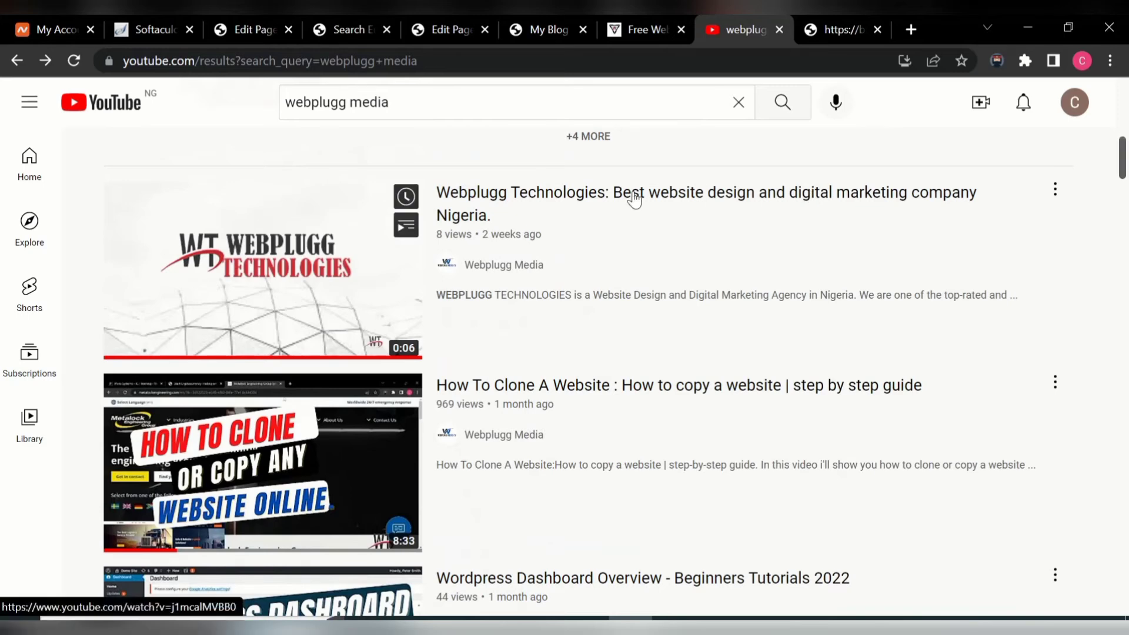
left_click(530, 265)
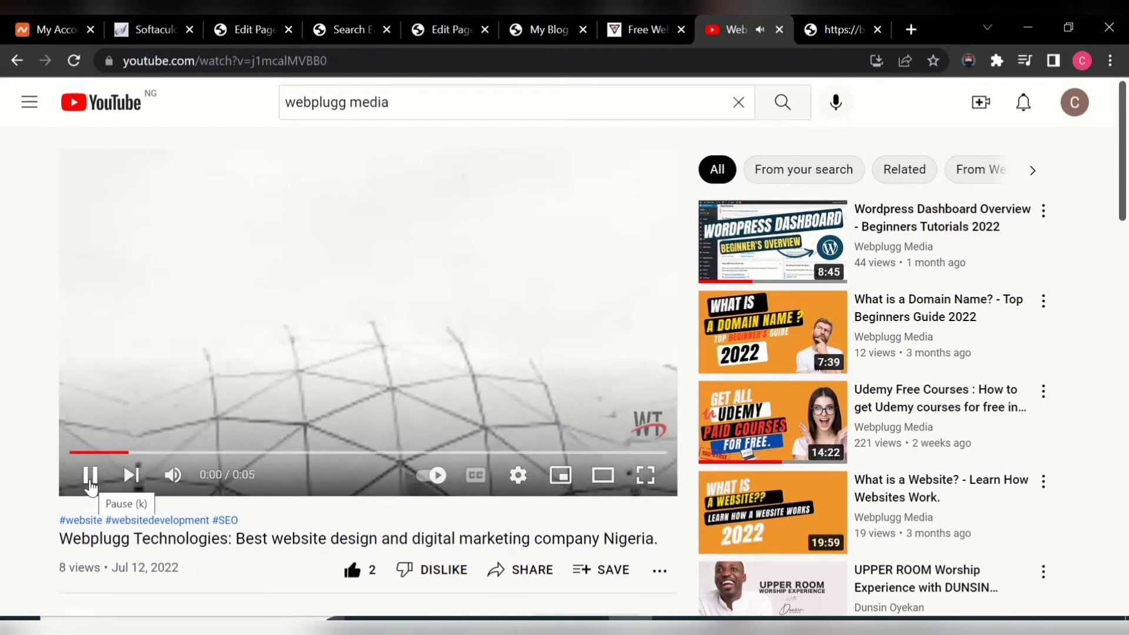
left_click(89, 480)
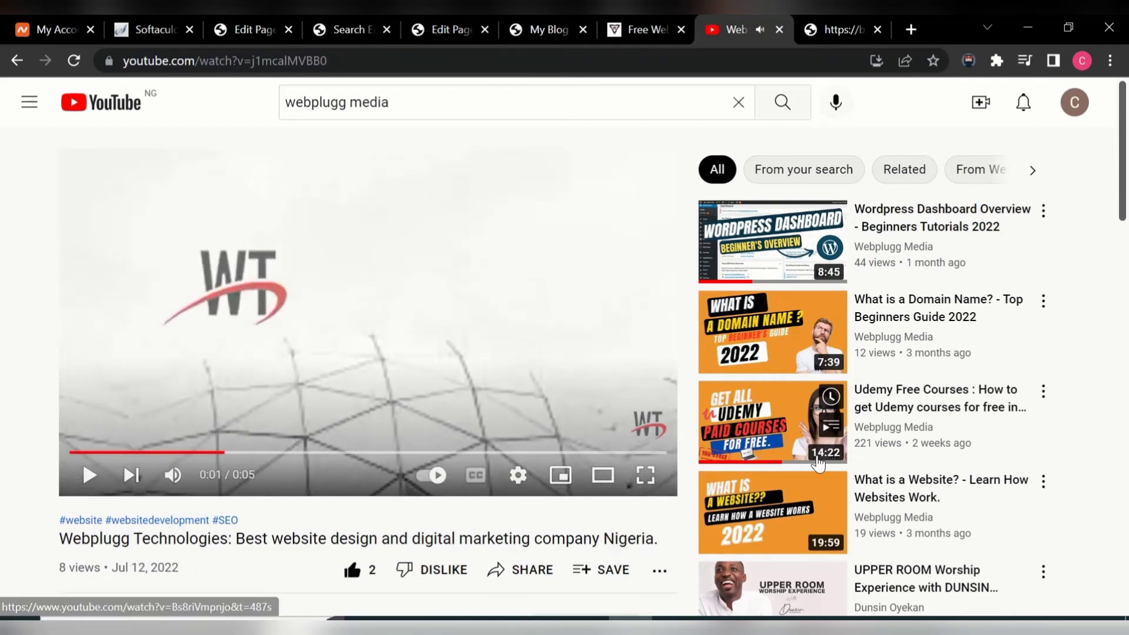
left_click(773, 427)
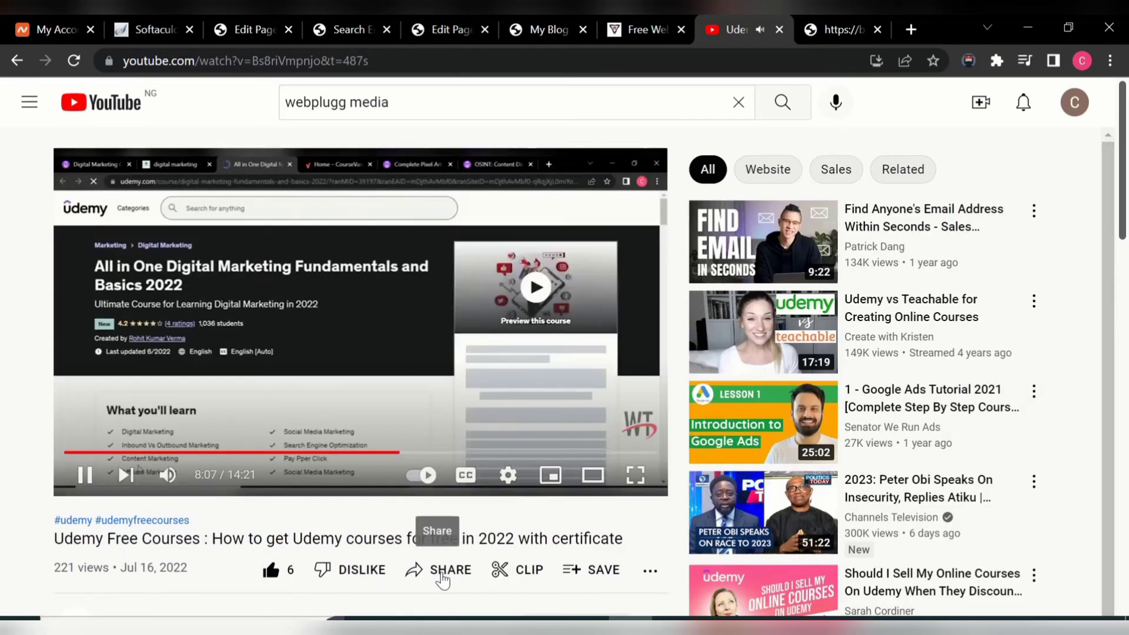
- Copy the Udemy video's short share link, pause it, and return to the landing page editor
left_click(442, 576)
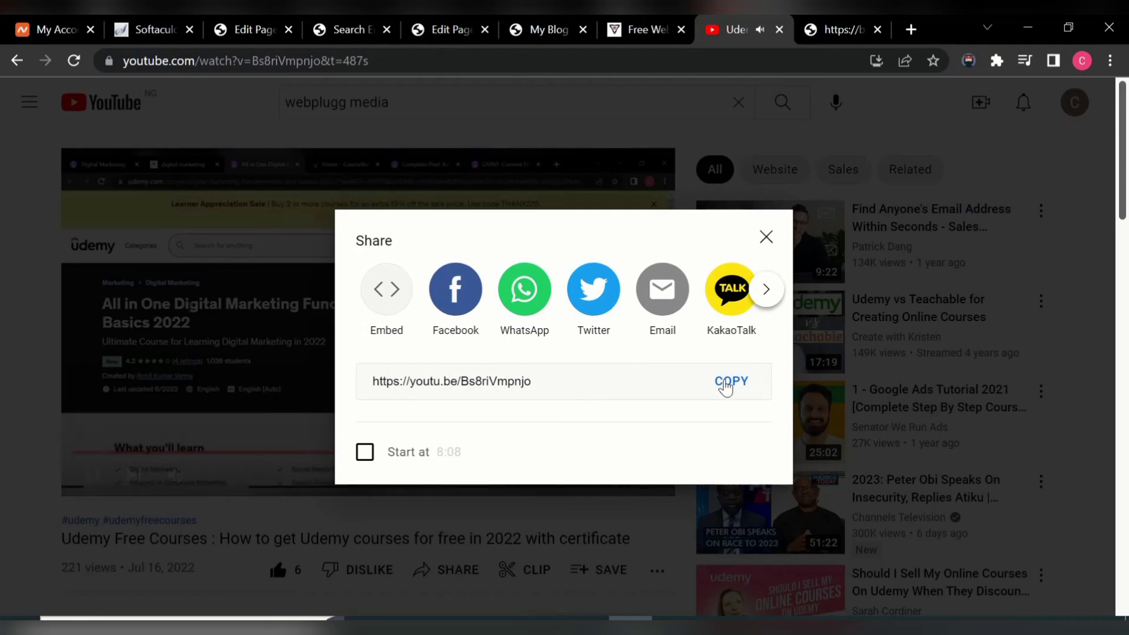
left_click(729, 384)
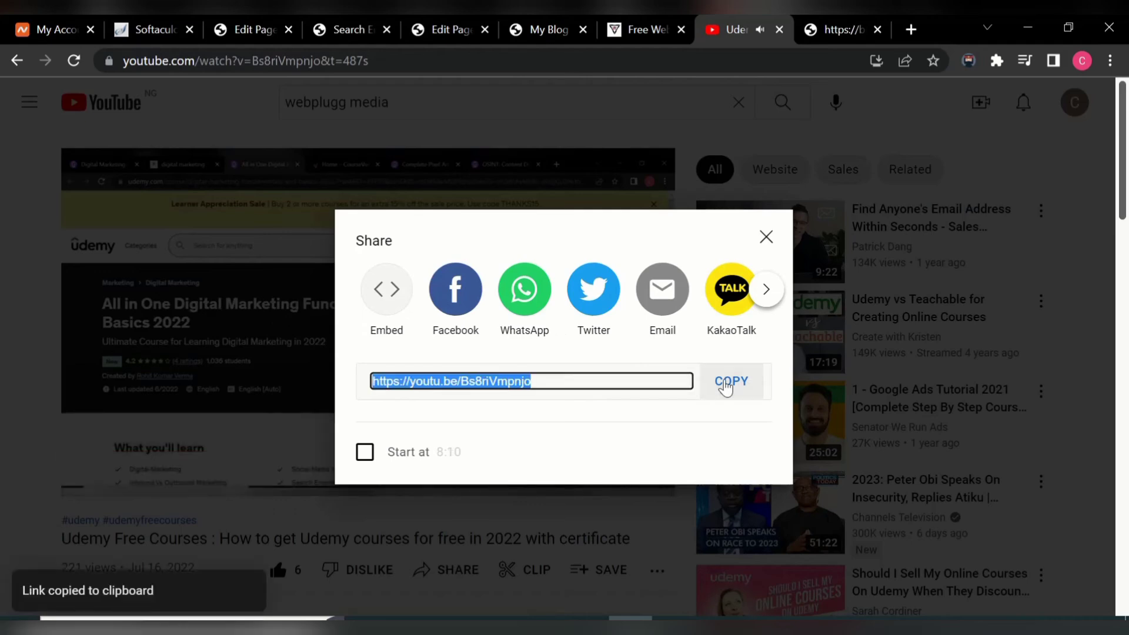
left_click(765, 237)
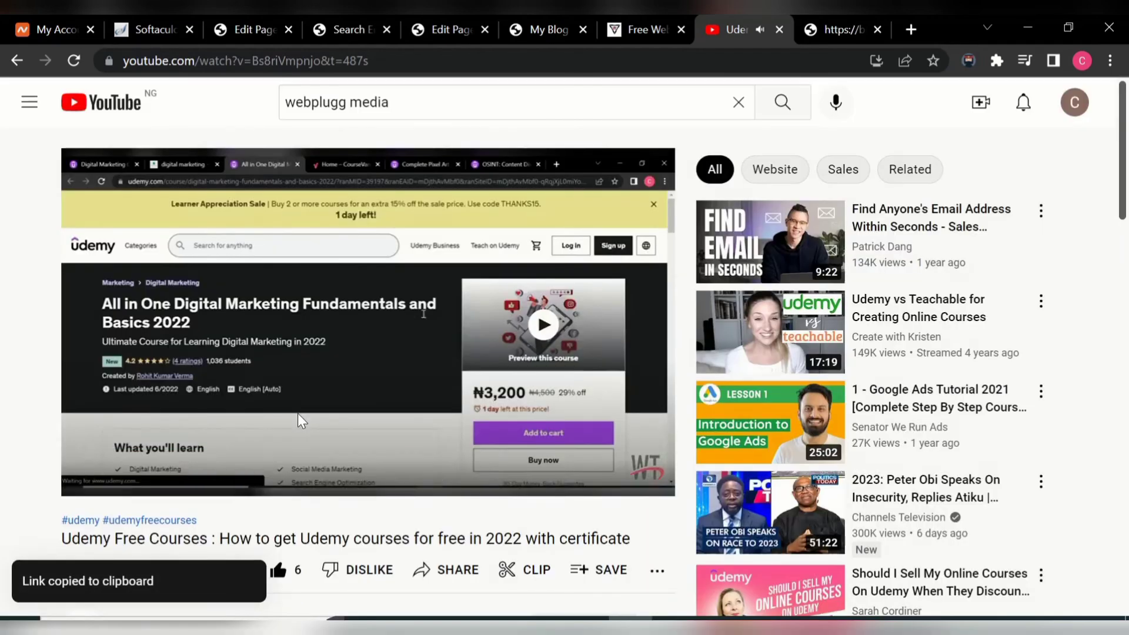
left_click(97, 483)
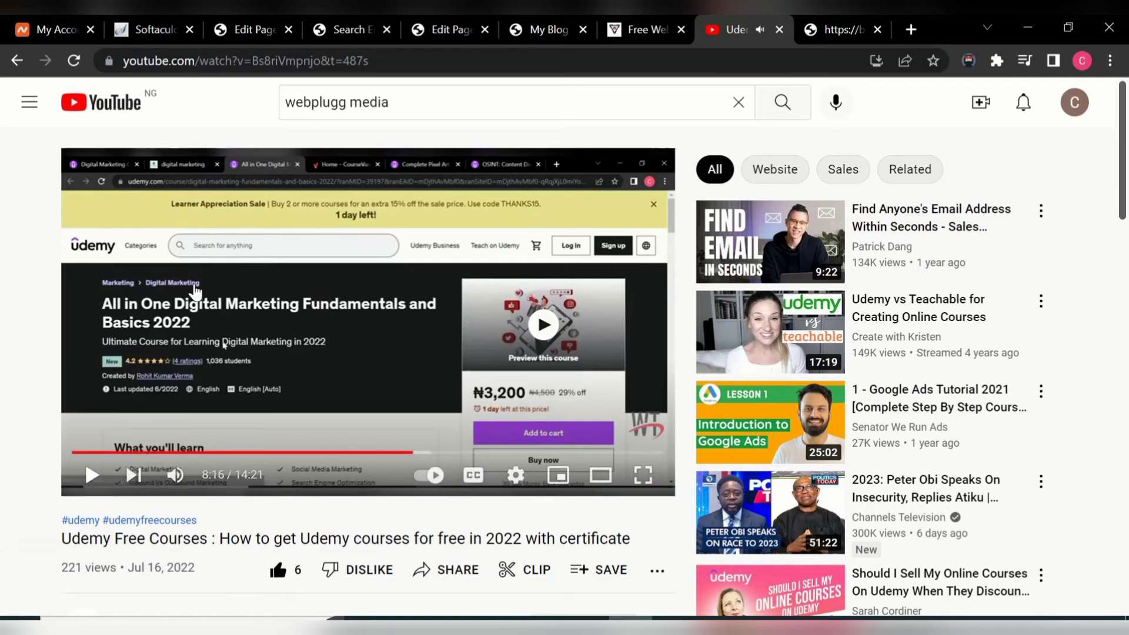
left_click(336, 26)
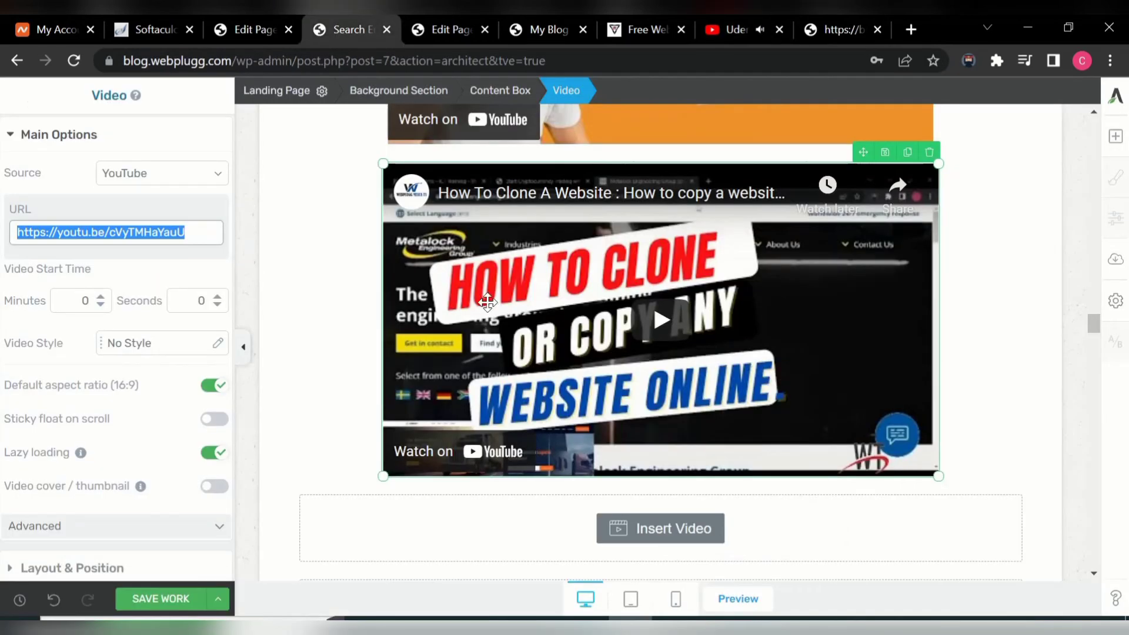
- Paste the Udemy Free Courses youtu.be link into the third video block and shrink it to match the one above
left_click(665, 540)
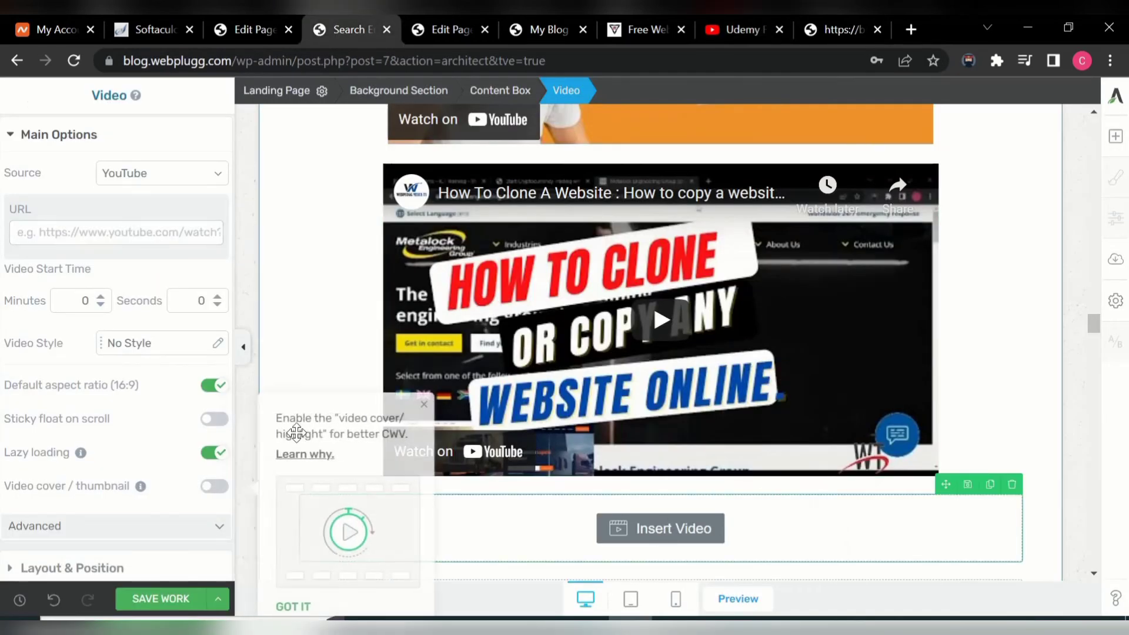
left_click(94, 233)
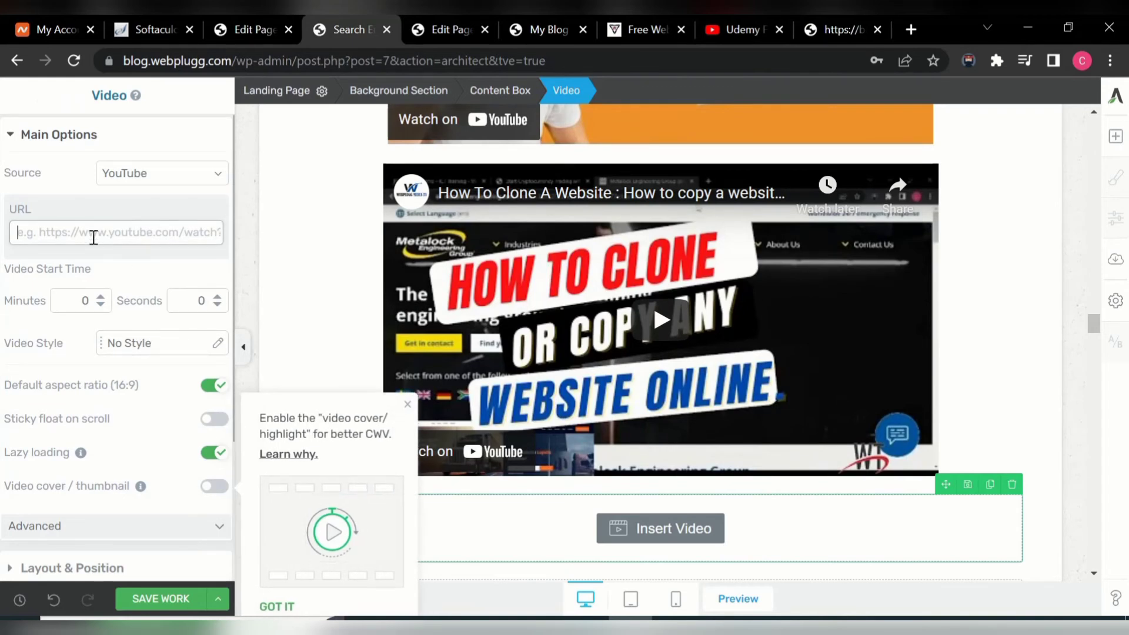
key("ctrl+v")
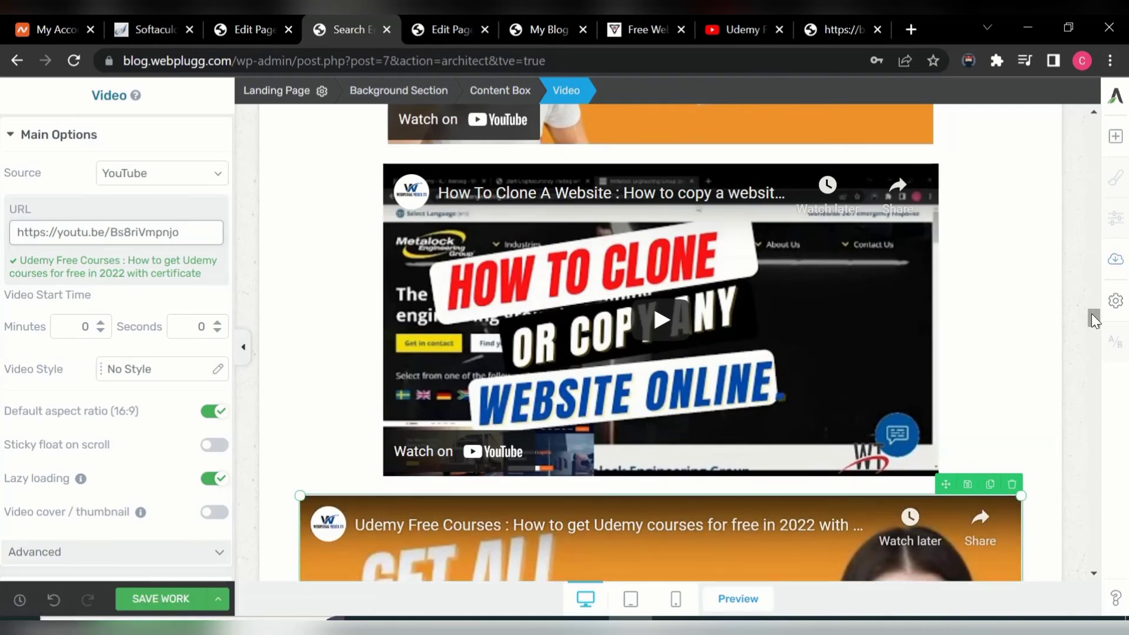
left_click_drag(1095, 319, 1094, 333)
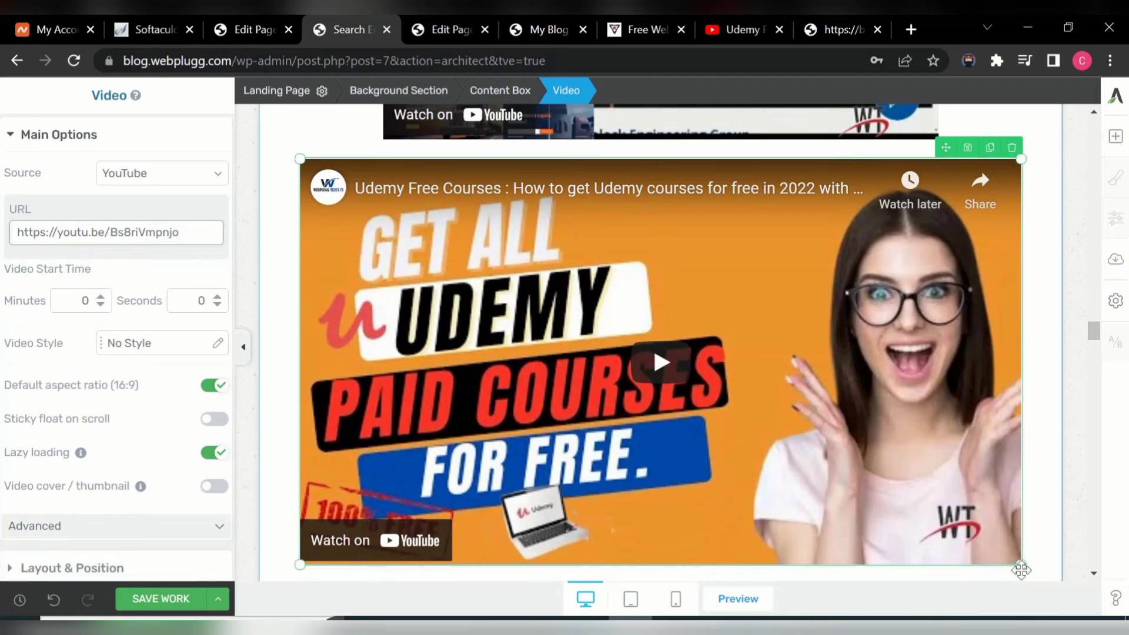
left_click_drag(1019, 564, 930, 429)
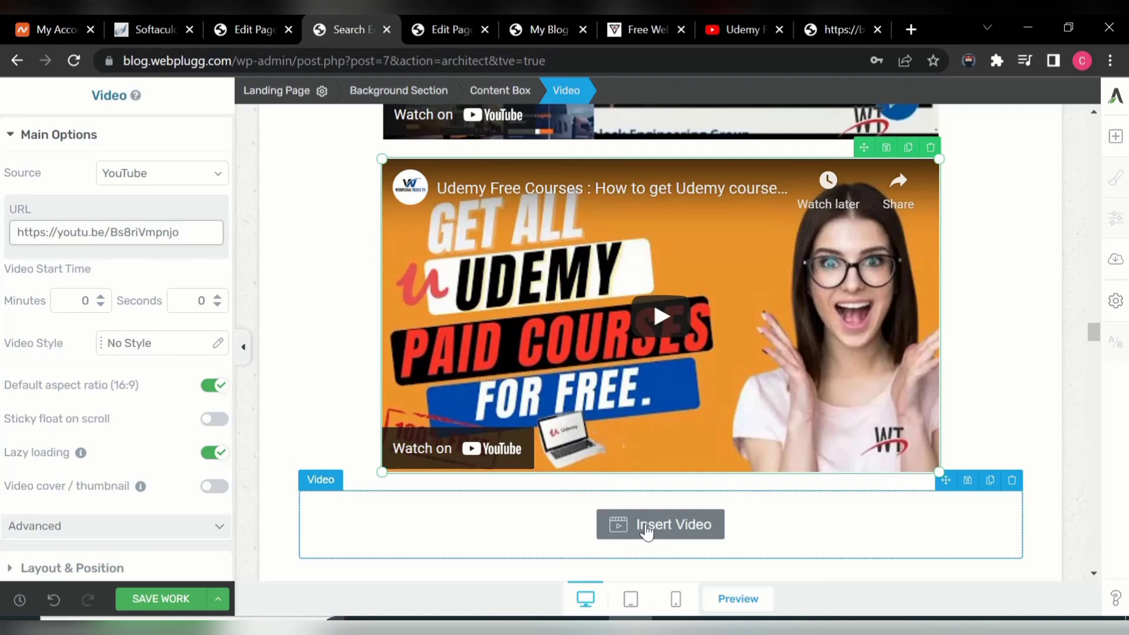
- Paste the Udemy link into the last empty video block and shrink that video to match the others
left_click(647, 532)
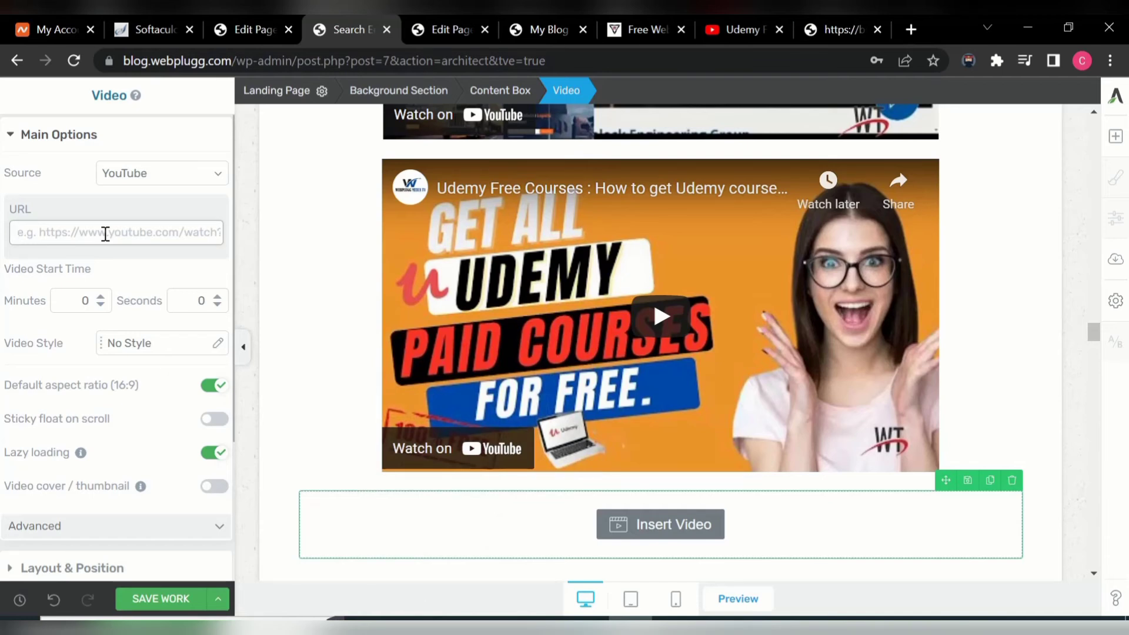
key("ctrl+v")
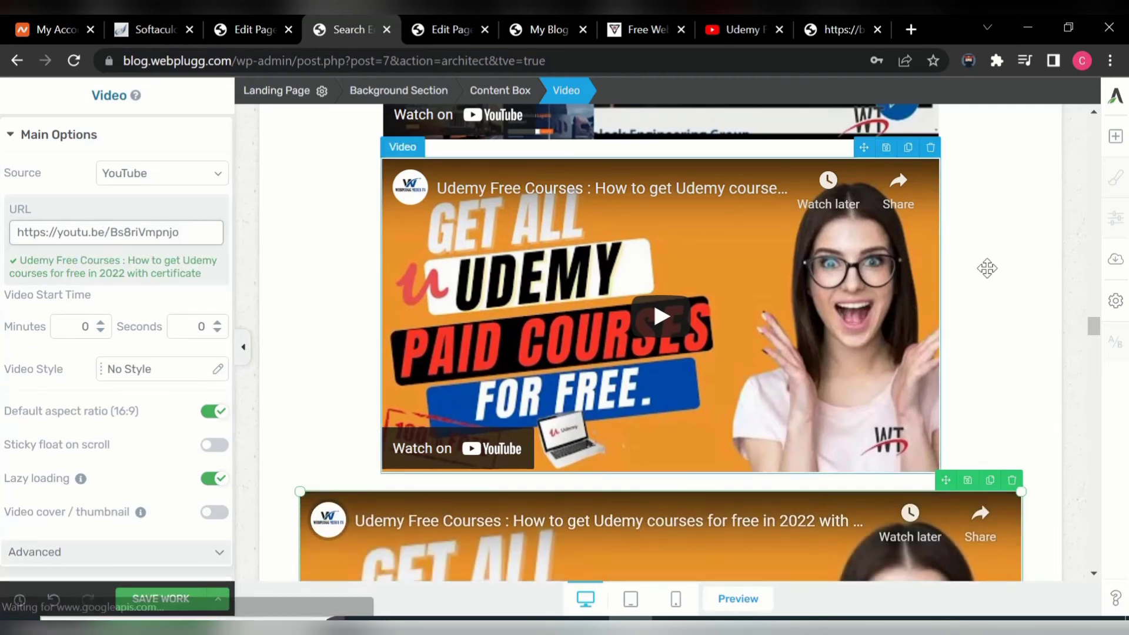
scroll(1095, 335, "down", 10)
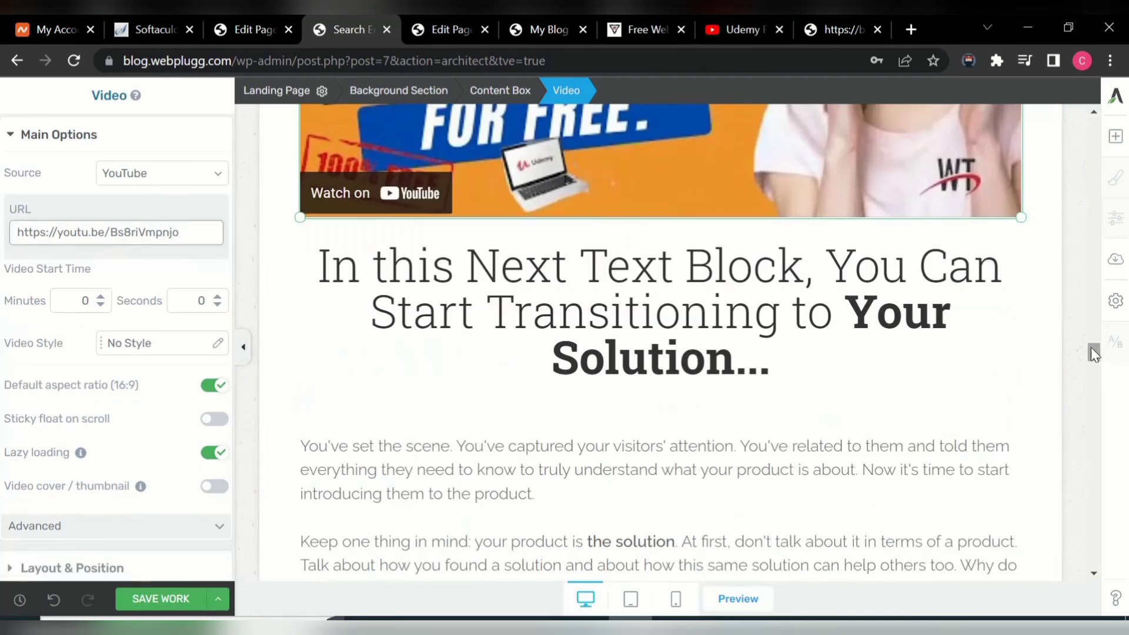
mouse_move(1093, 351)
left_mouse_down()
mouse_move(1093, 329)
mouse_move(1093, 340)
left_mouse_up()
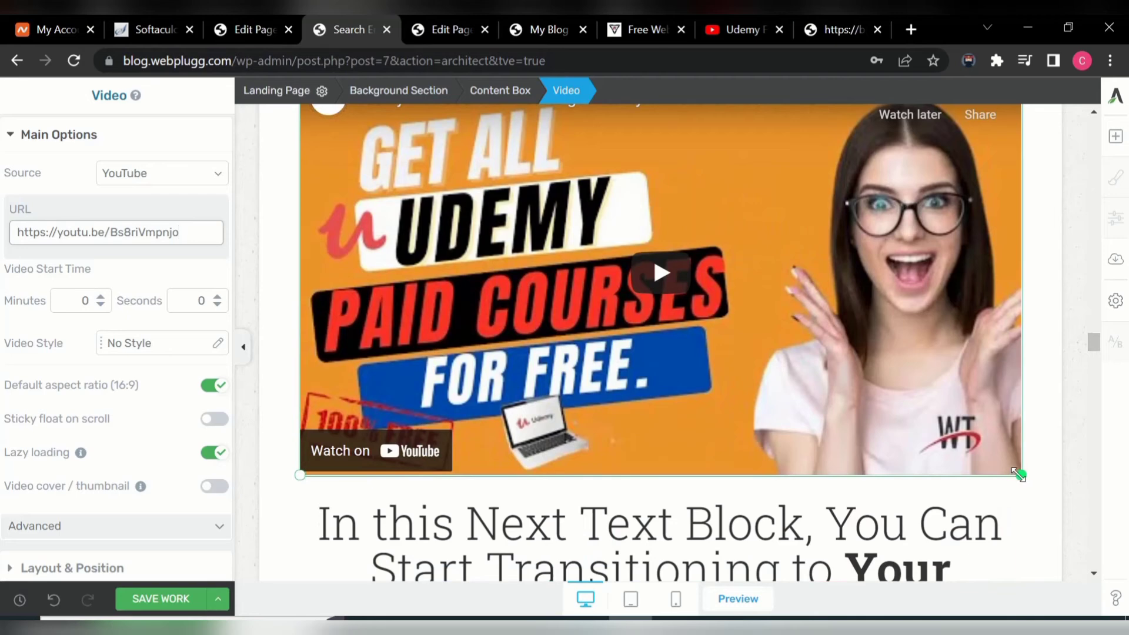
left_click_drag(1019, 474, 954, 380)
mouse_move(1091, 343)
left_mouse_down()
mouse_move(1092, 327)
mouse_move(1093, 344)
left_mouse_up()
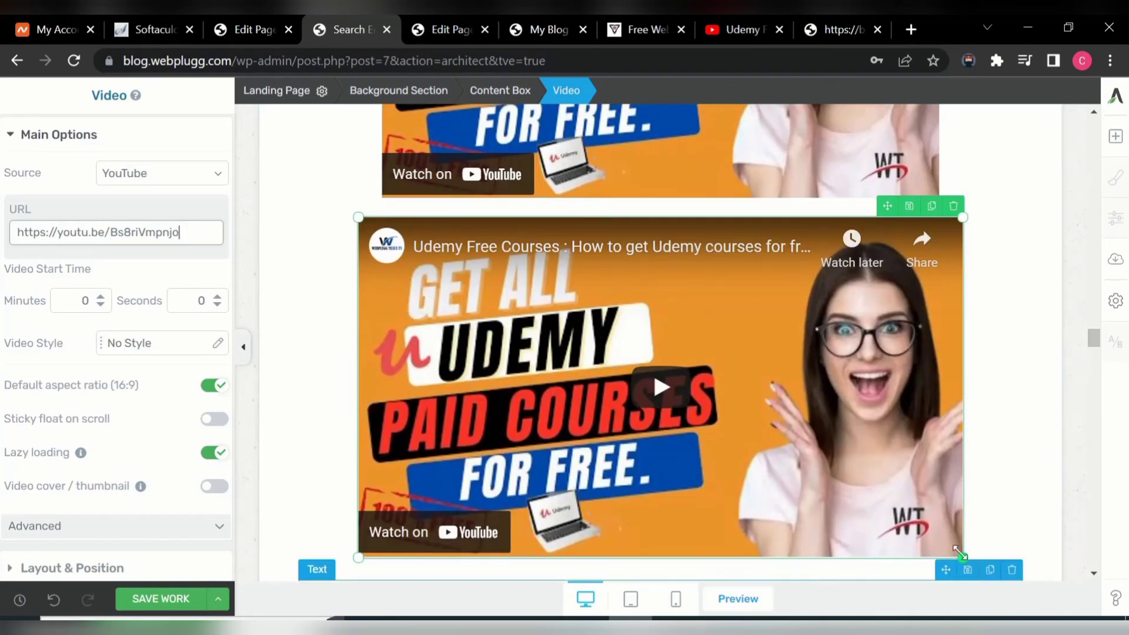
left_click_drag(958, 553, 945, 520)
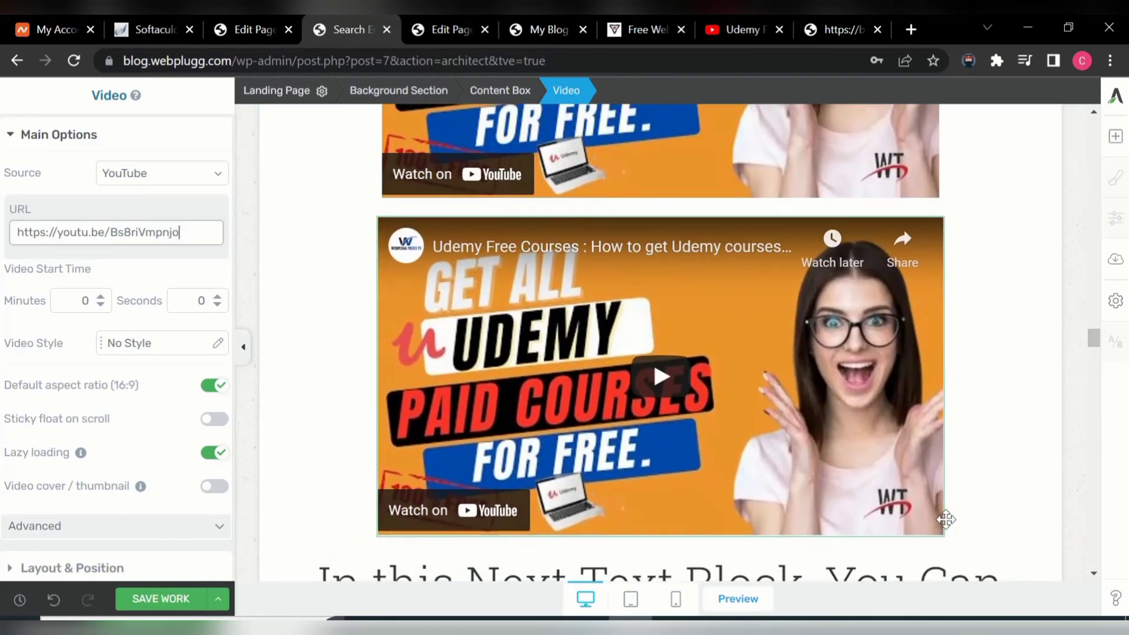
- Save the landing page work and select the heading text block below the videos
left_click(166, 600)
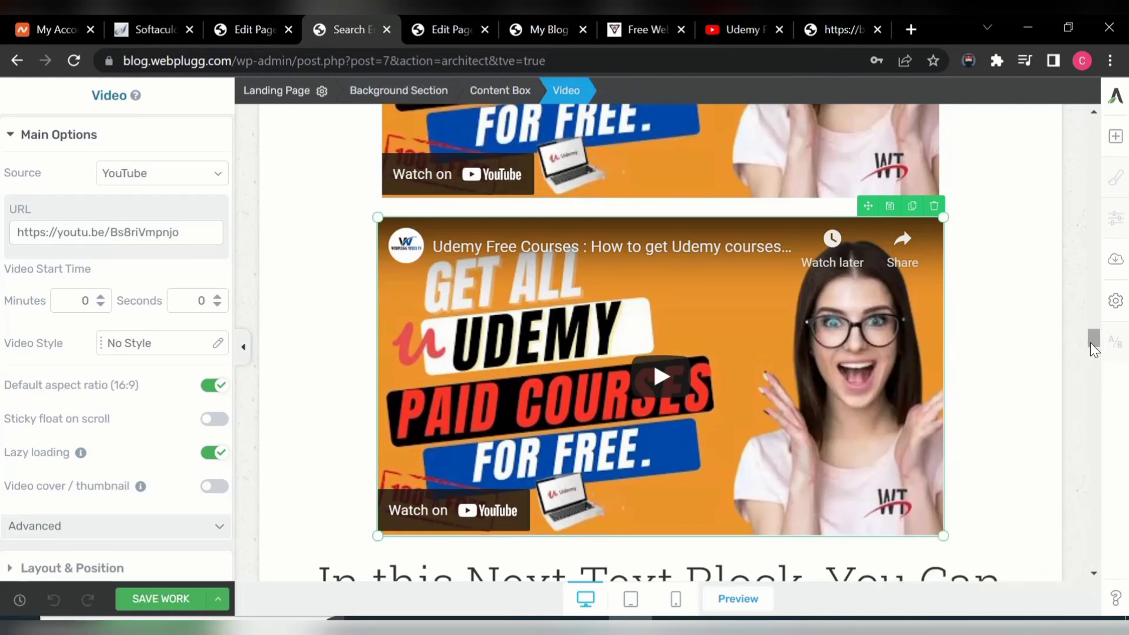
mouse_move(1093, 337)
left_mouse_down()
mouse_move(1090, 287)
mouse_move(1088, 361)
mouse_move(1086, 341)
left_mouse_up()
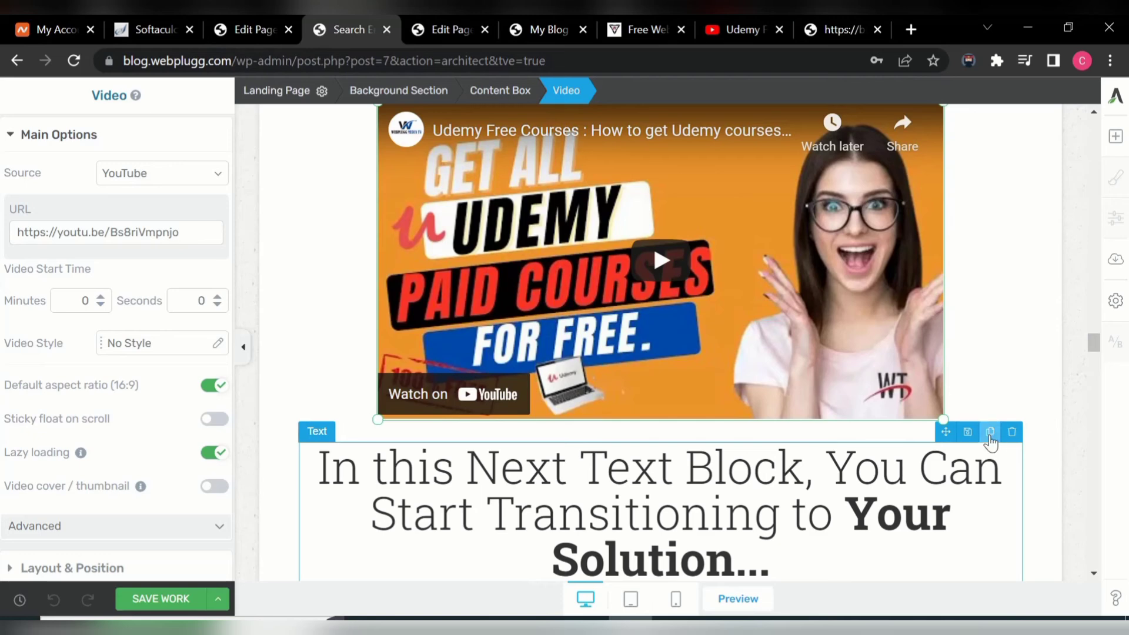
left_click(990, 439)
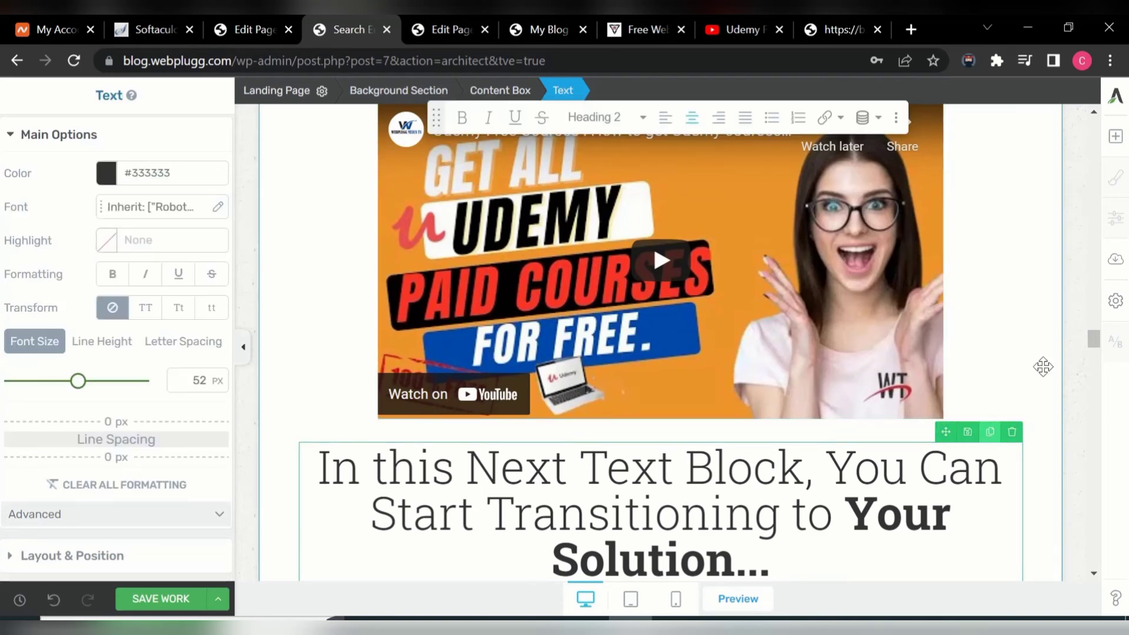
left_click_drag(1094, 339, 1099, 291)
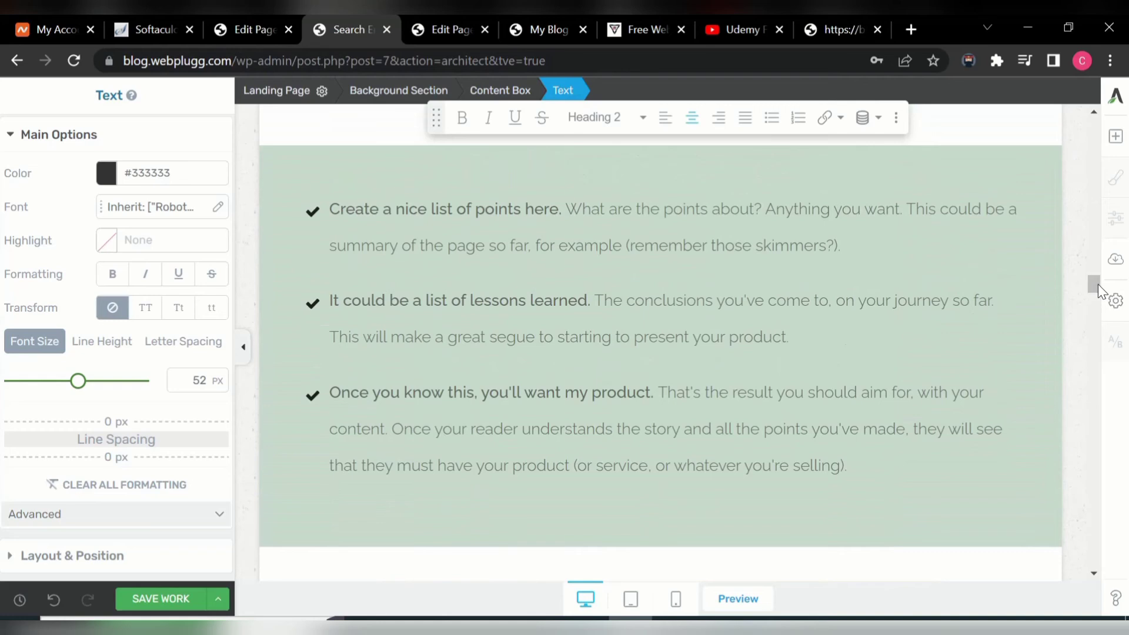
left_click(1110, 146)
left_click(990, 124)
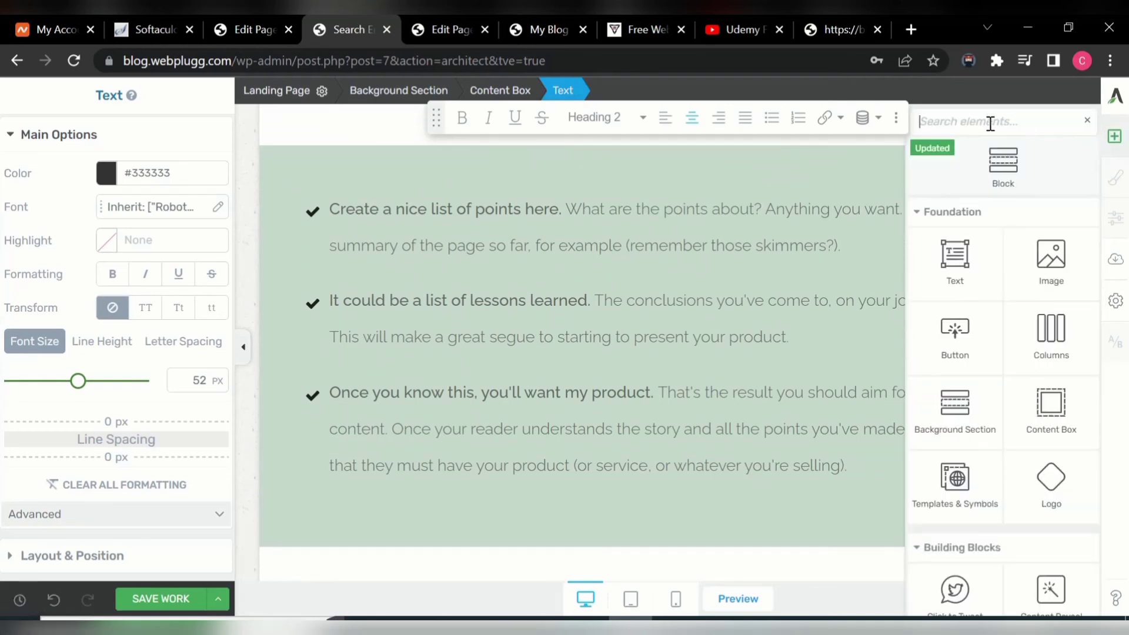
type("tex")
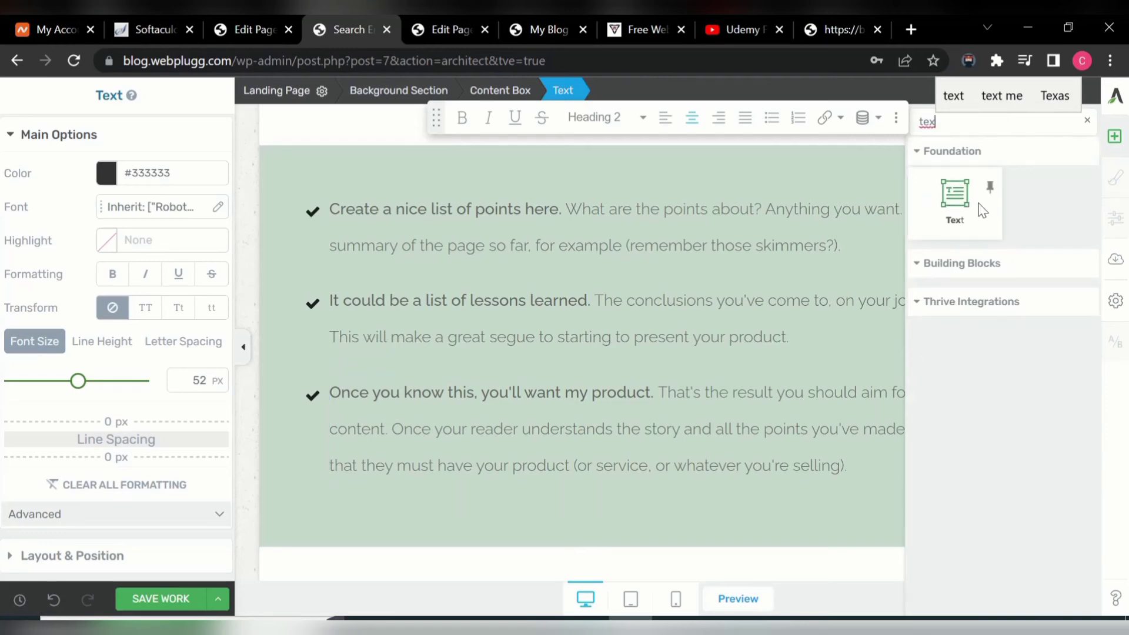
left_click_drag(967, 206, 645, 327)
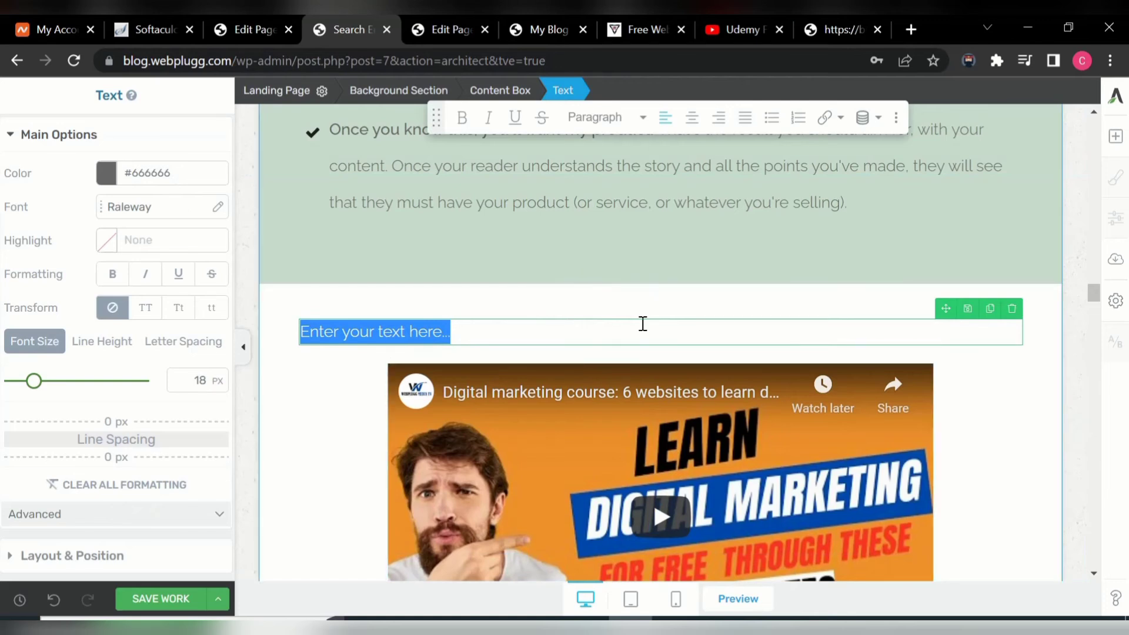
type("hdsbasjhbcKHBlygdh")
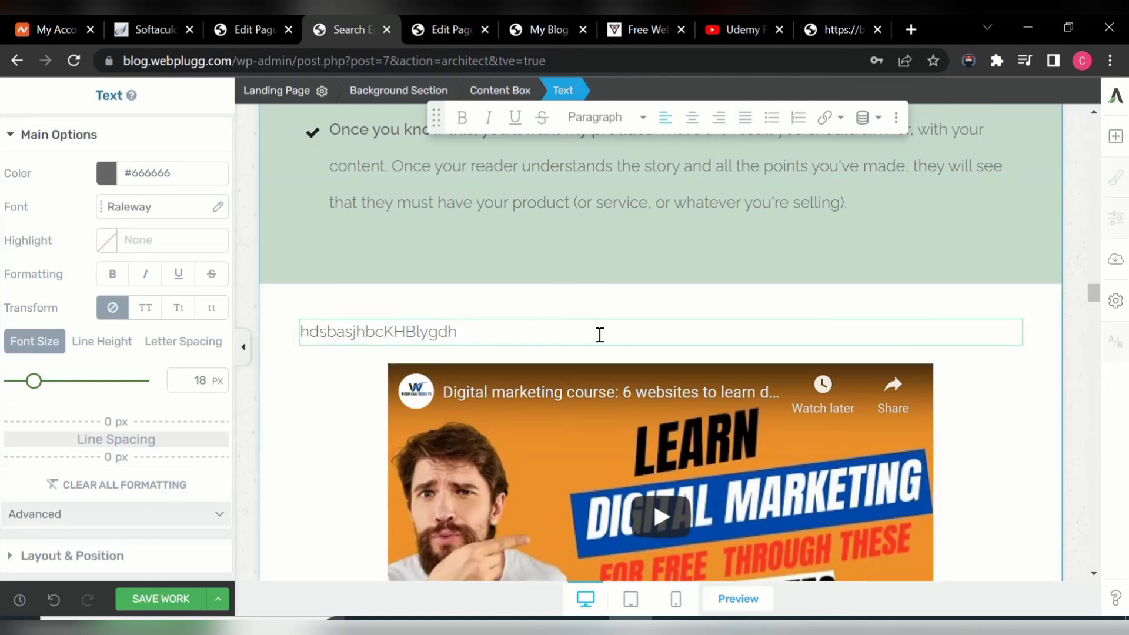
mouse_move(723, 330)
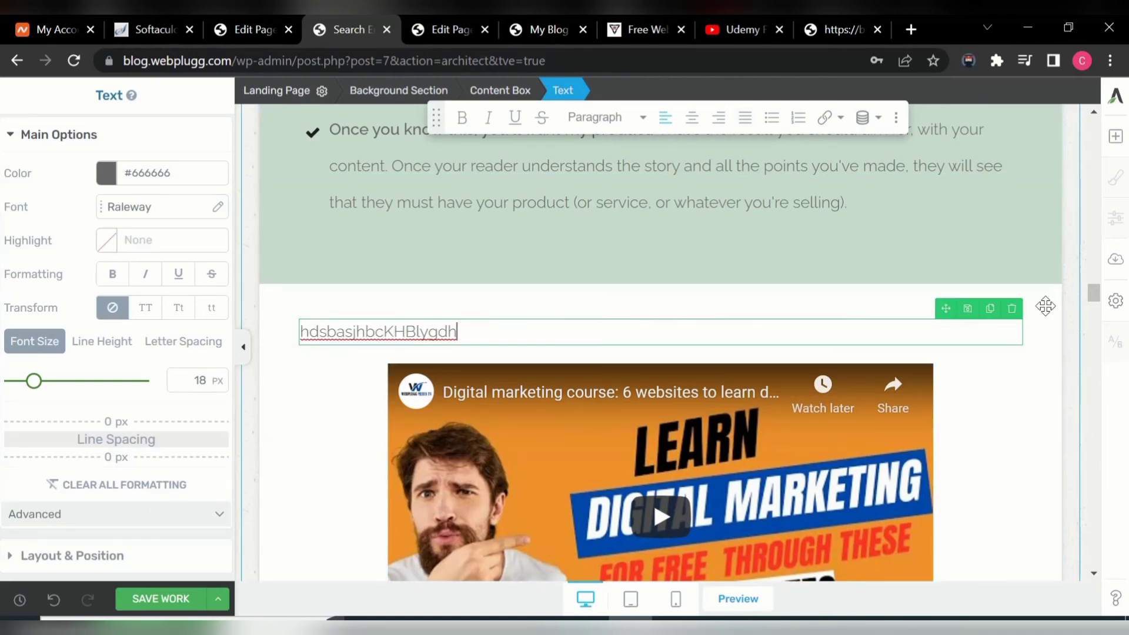
left_click(1012, 309)
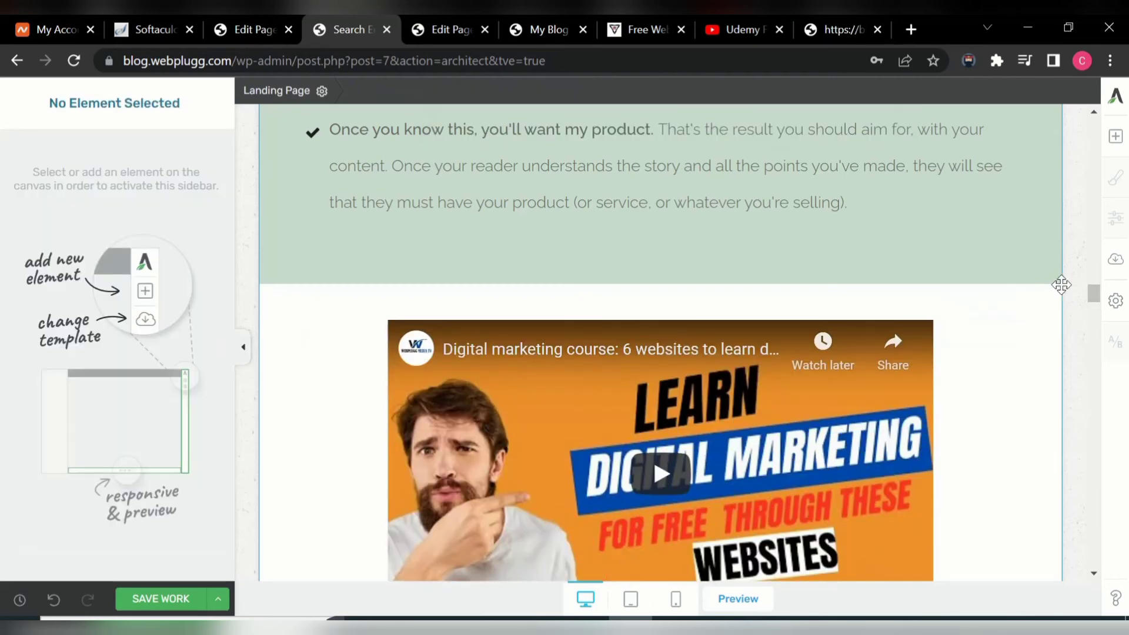
- Drag the 'In this Next Text Block' heading to the drop position above the first embedded video
left_click_drag(1094, 294, 1087, 344)
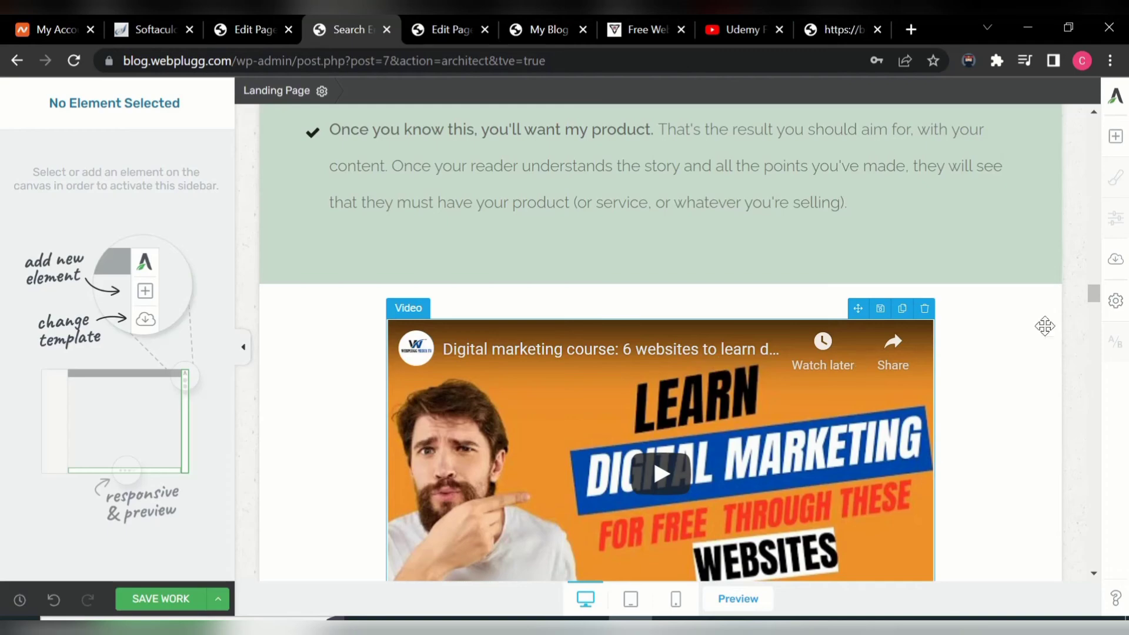
left_click_drag(1088, 289, 1093, 340)
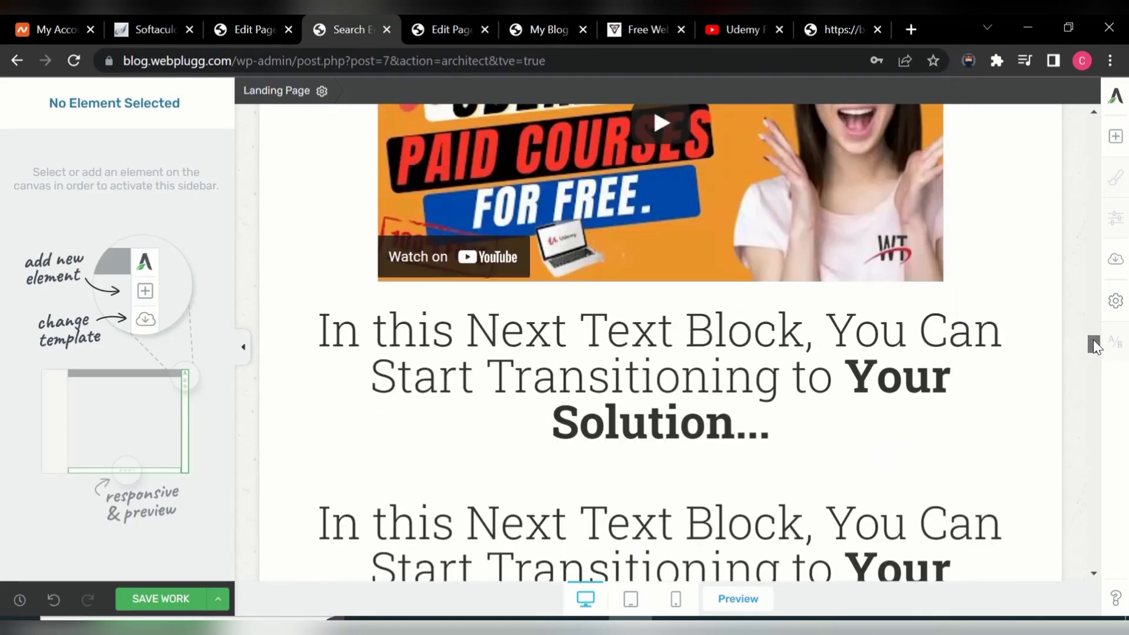
mouse_move(863, 327)
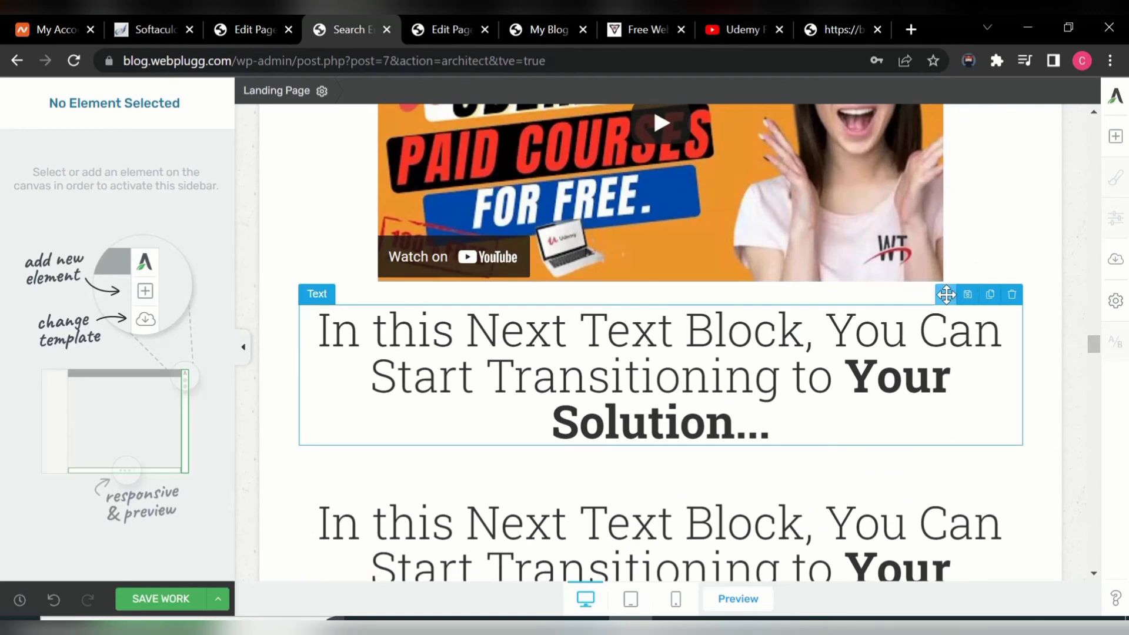
left_click_drag(946, 294, 839, 232)
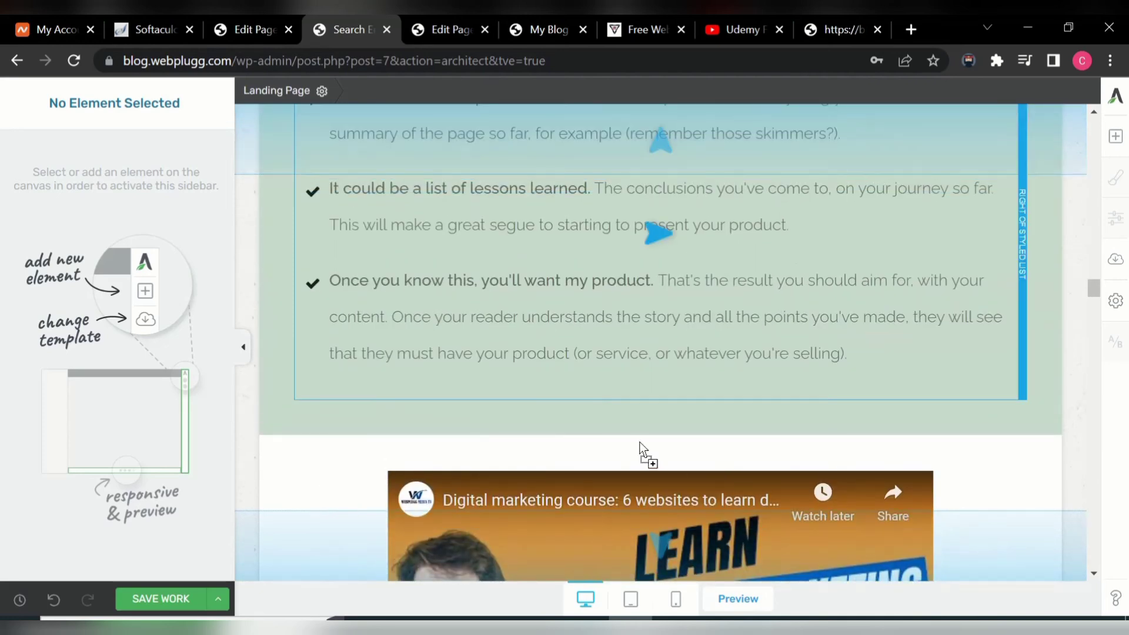
left_click_drag(629, 469, 635, 484)
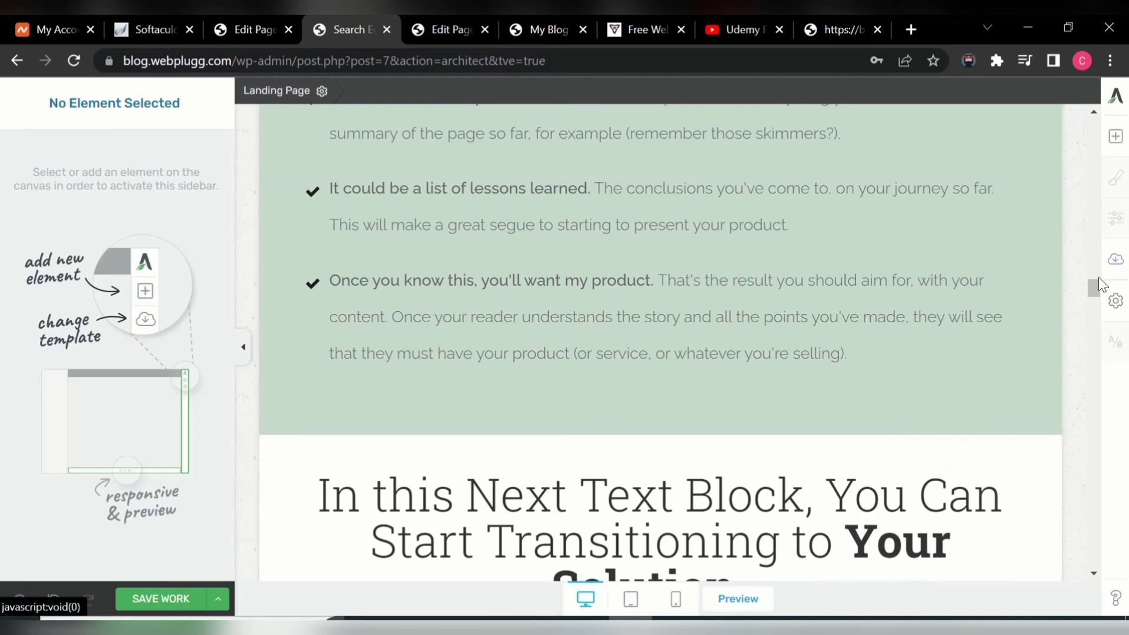
left_click_drag(1094, 286, 1095, 300)
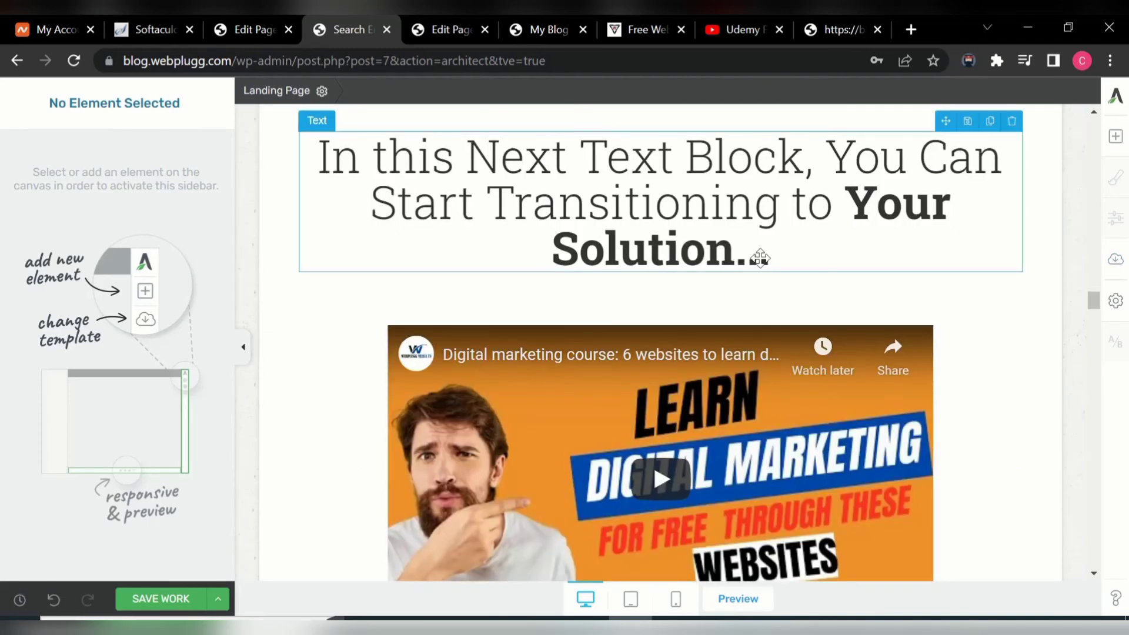
- Replace the heading's old wording with 'Watch these amazing testimonies from our students' and remove the leftover 'In this N'
left_click(675, 230)
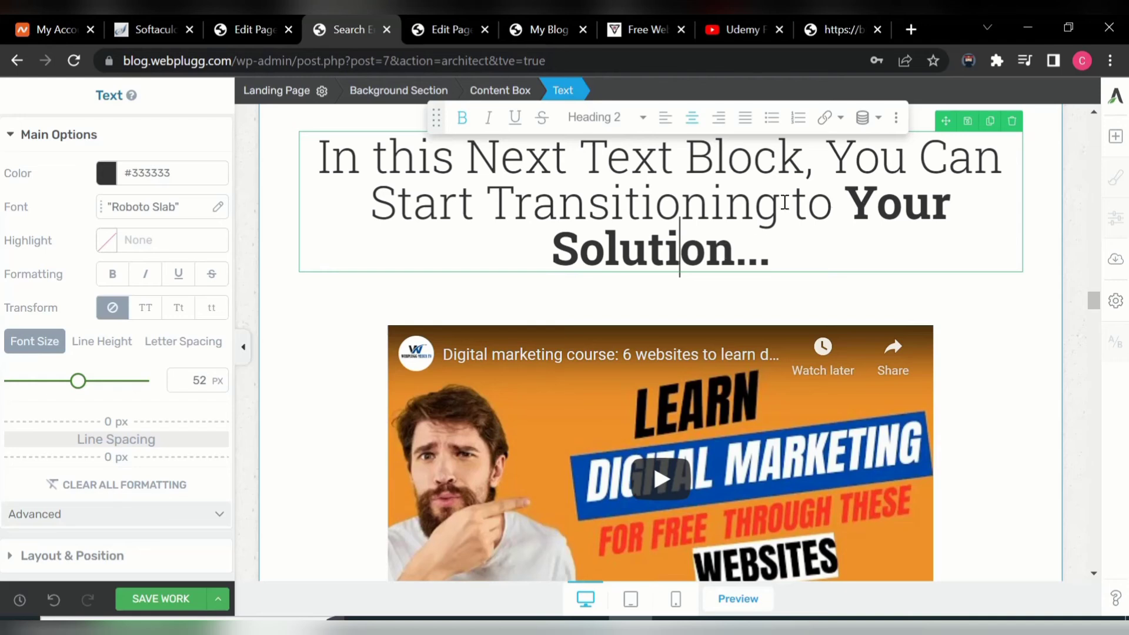
left_click(737, 257)
key("BackSpace")
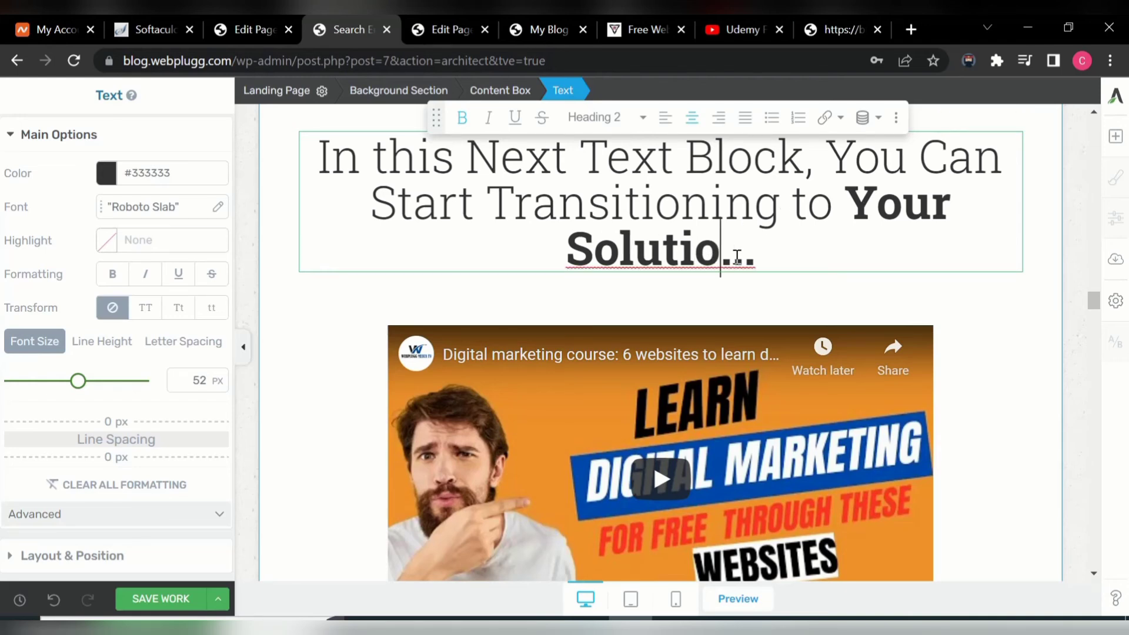
key("BackSpace")
key("BackSpace")
key("BackSpace")
key("BackSpace")
key("BackSpace")
key("BackSpace")
key("BackSpace")
key("BackSpace")
key("BackSpace")
key("BackSpace")
key("BackSpace")
key("BackSpace")
key("BackSpace")
key("BackSpace")
key("BackSpace")
key("BackSpace")
key("BackSpace")
key("BackSpace")
key("BackSpace")
key("BackSpace")
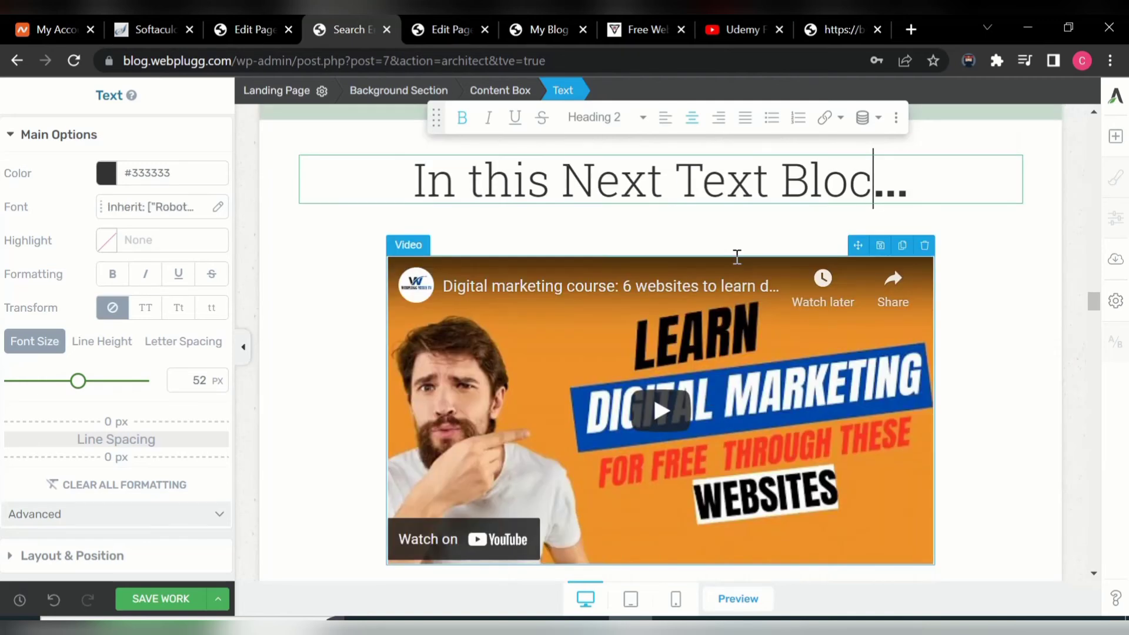
key("BackSpace")
key("BackSpace")
key("BackSpace")
key("BackSpace")
key("BackSpace")
key("BackSpace")
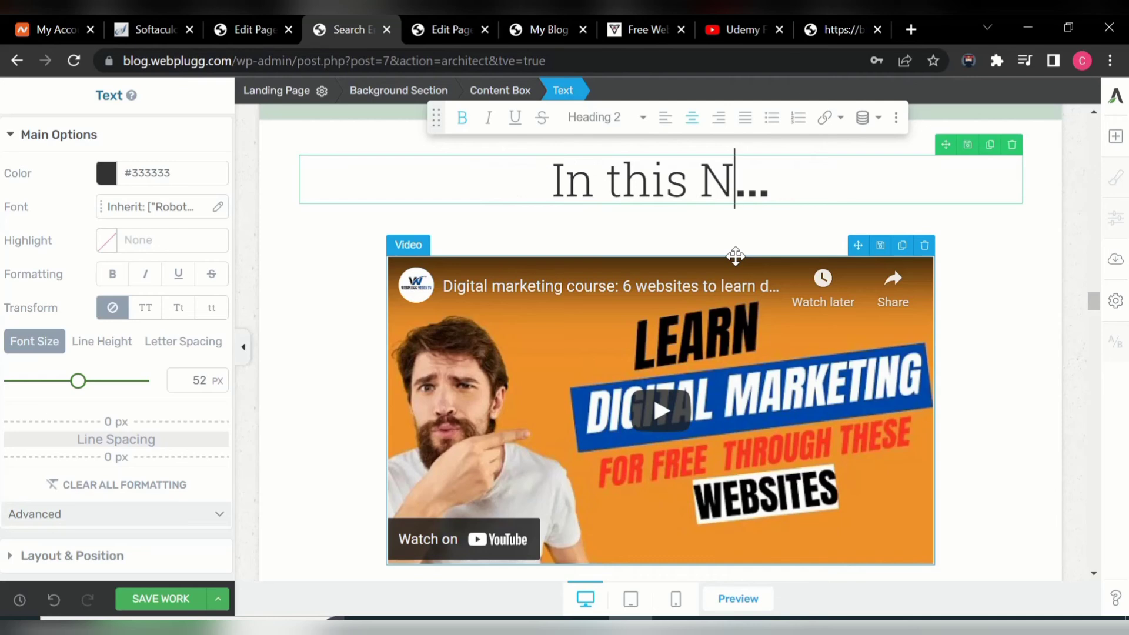
type("Wat")
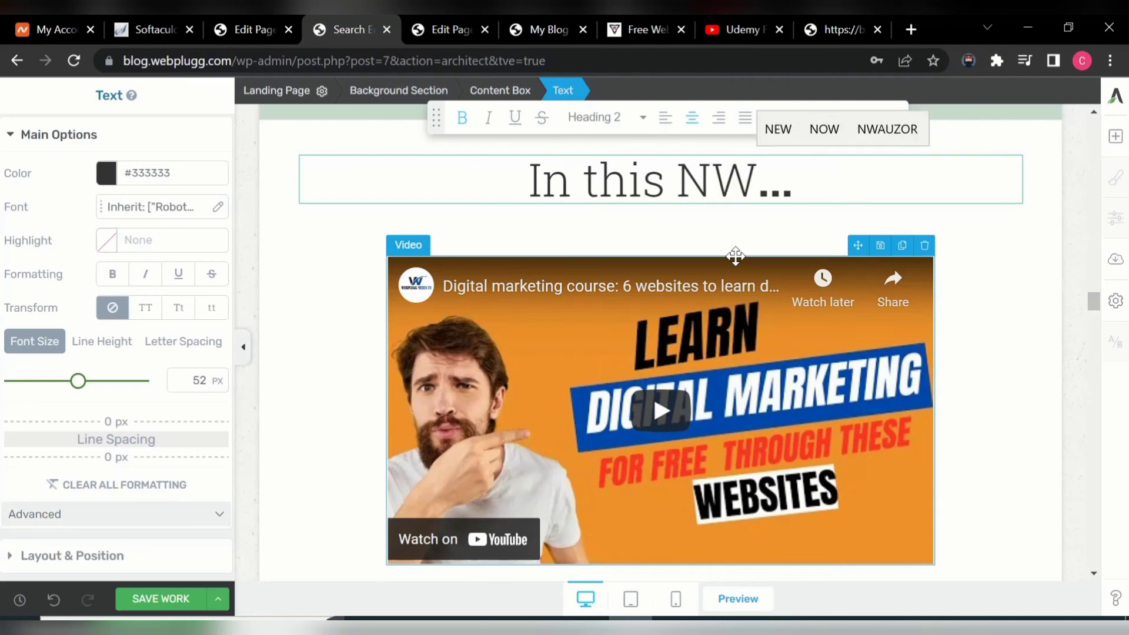
type("ch t")
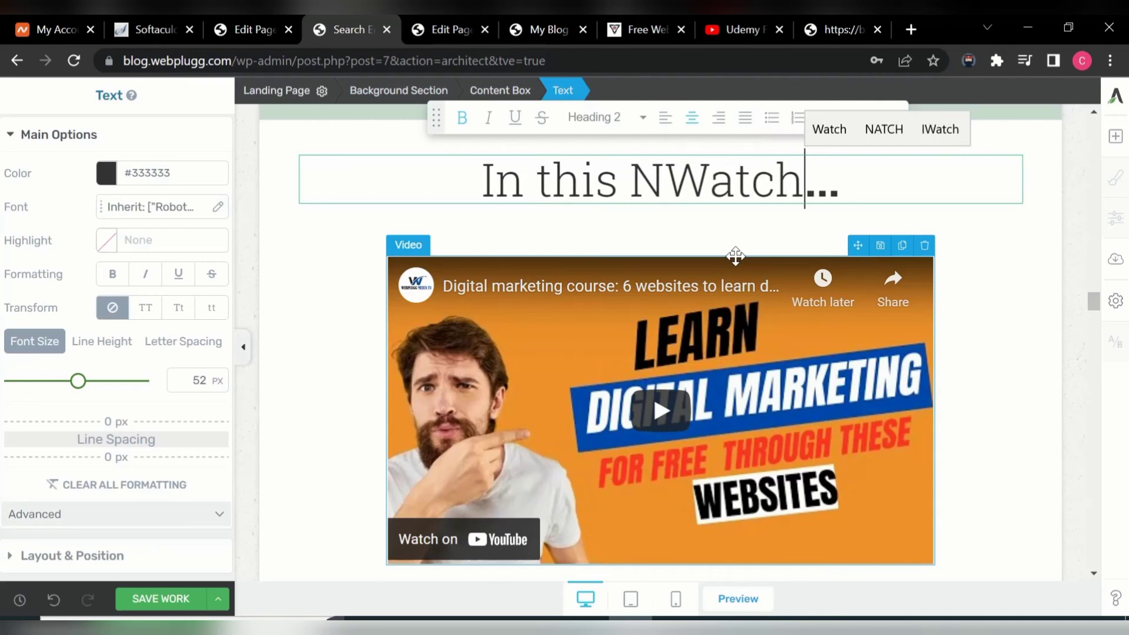
type("hese ")
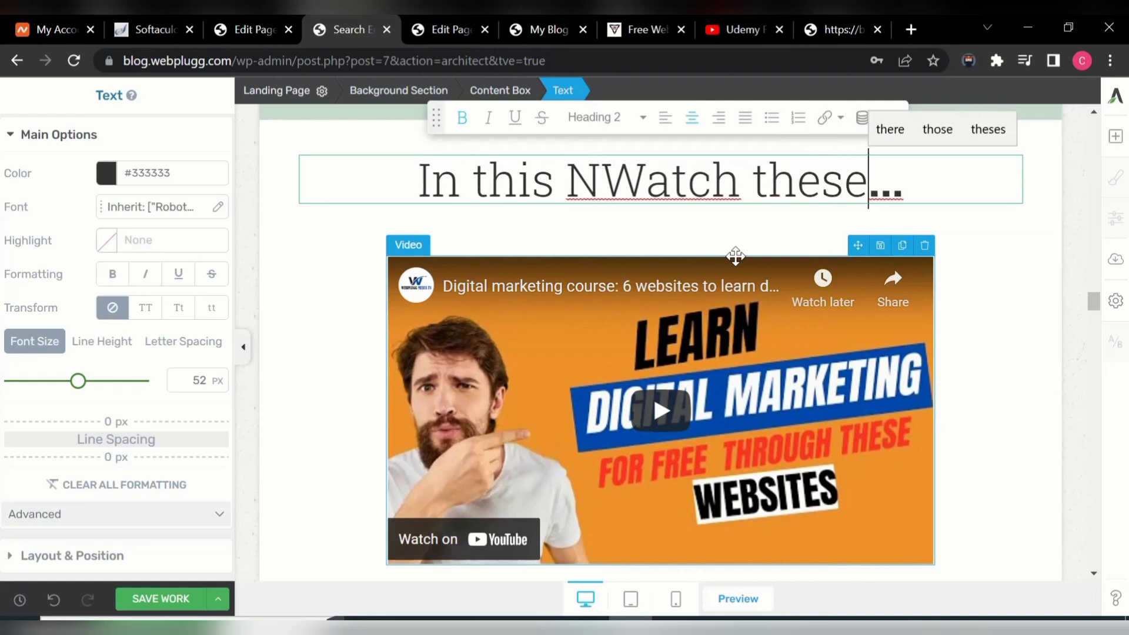
type("ama")
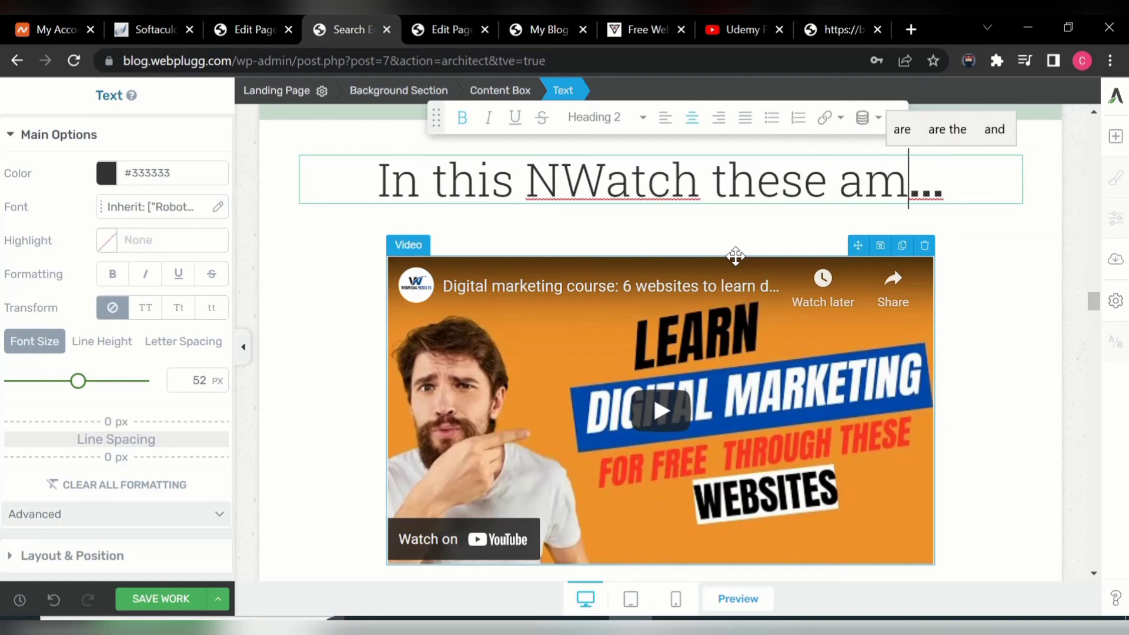
type("zing ")
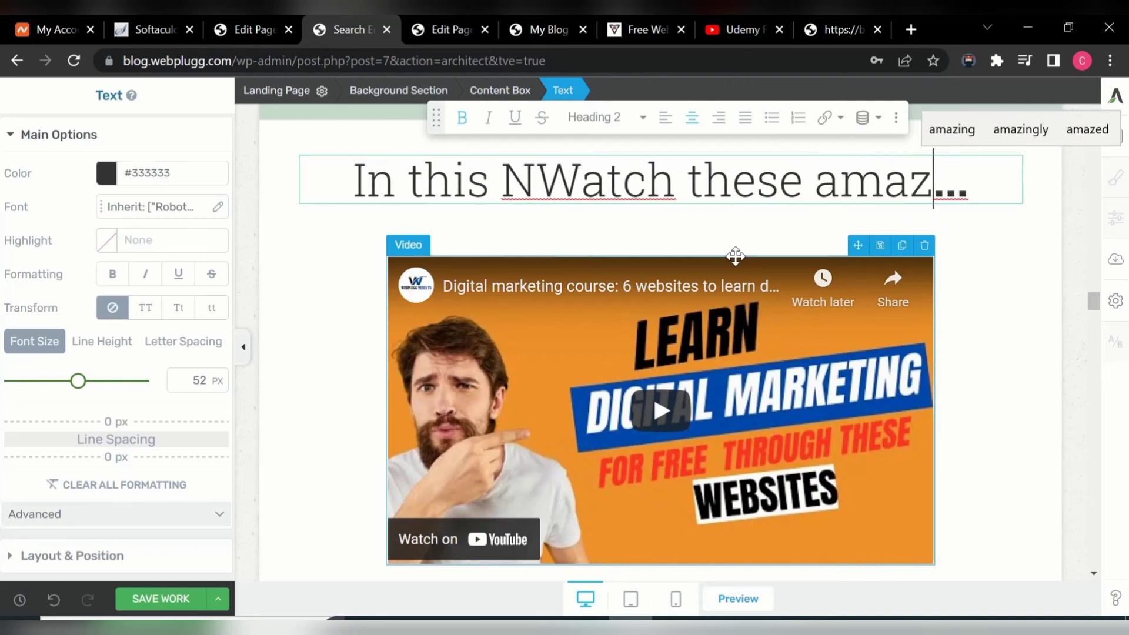
type("tes")
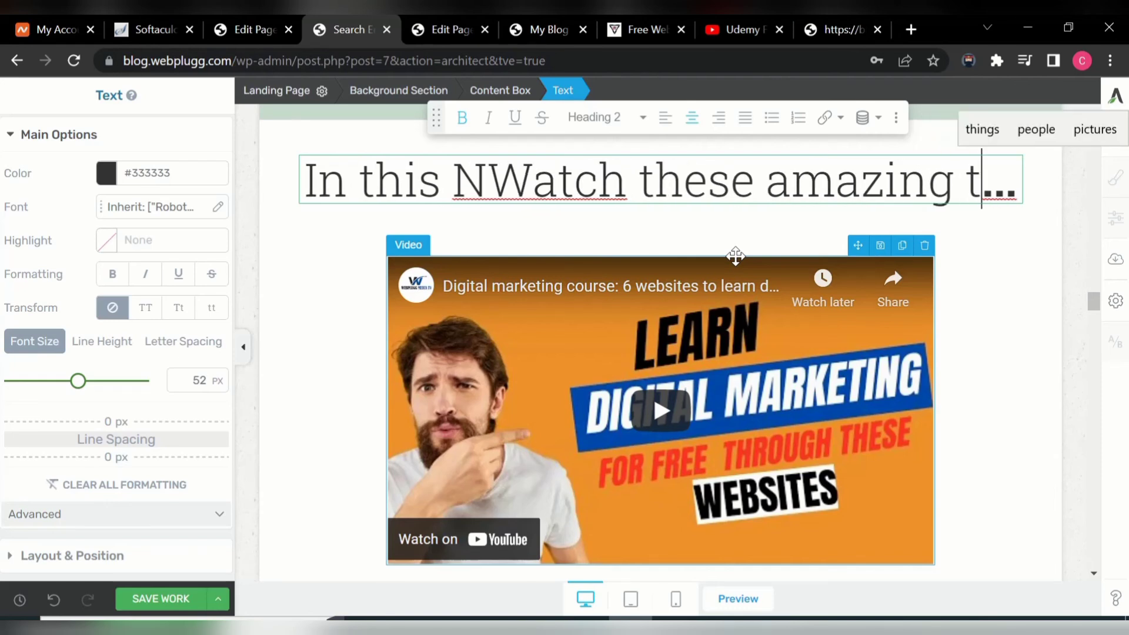
type("timo")
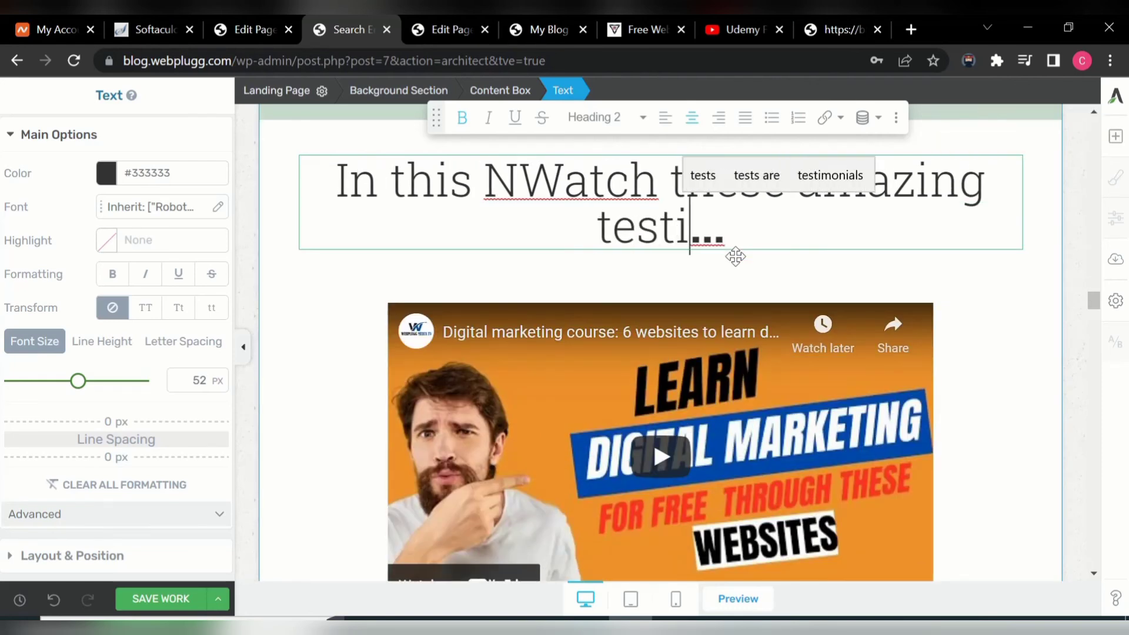
type("nies ")
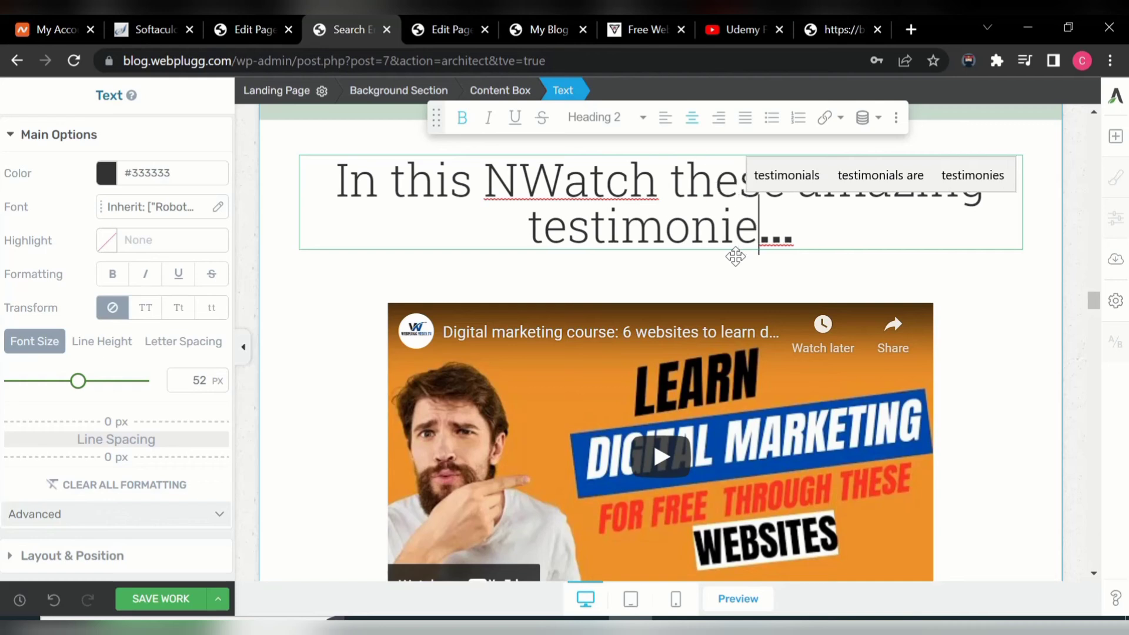
type("o")
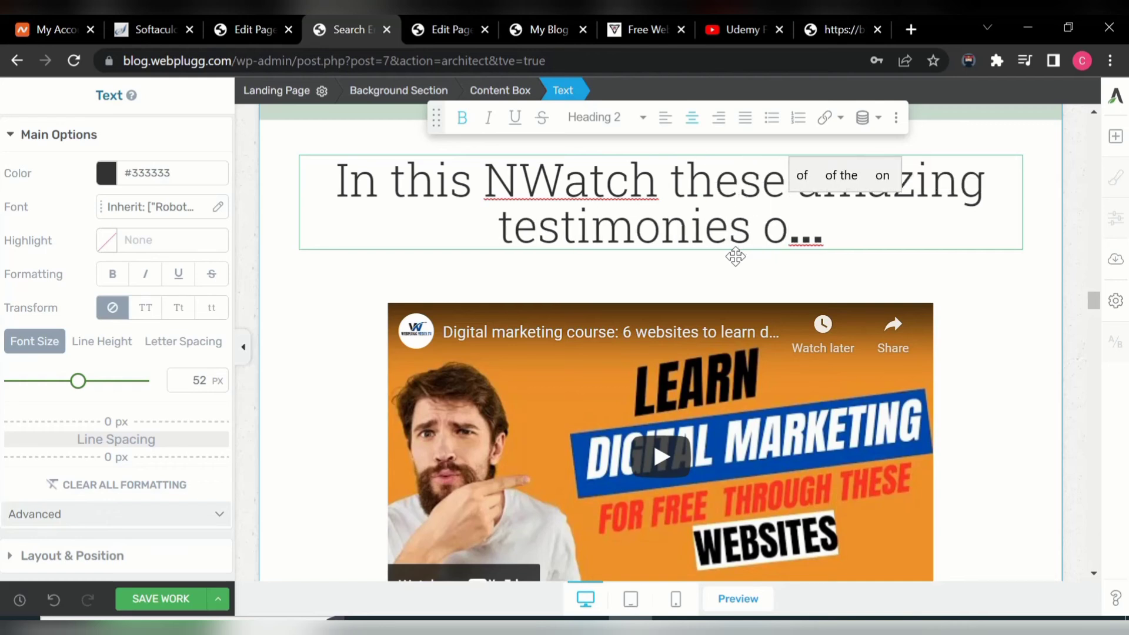
key("BackSpace")
type("from ou")
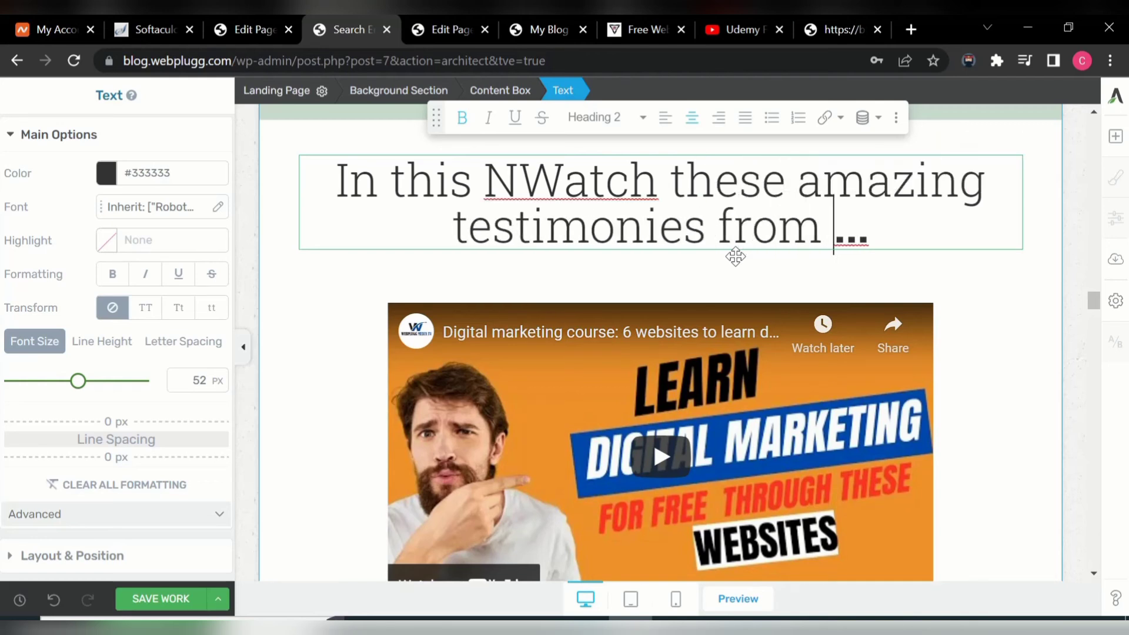
type("r s")
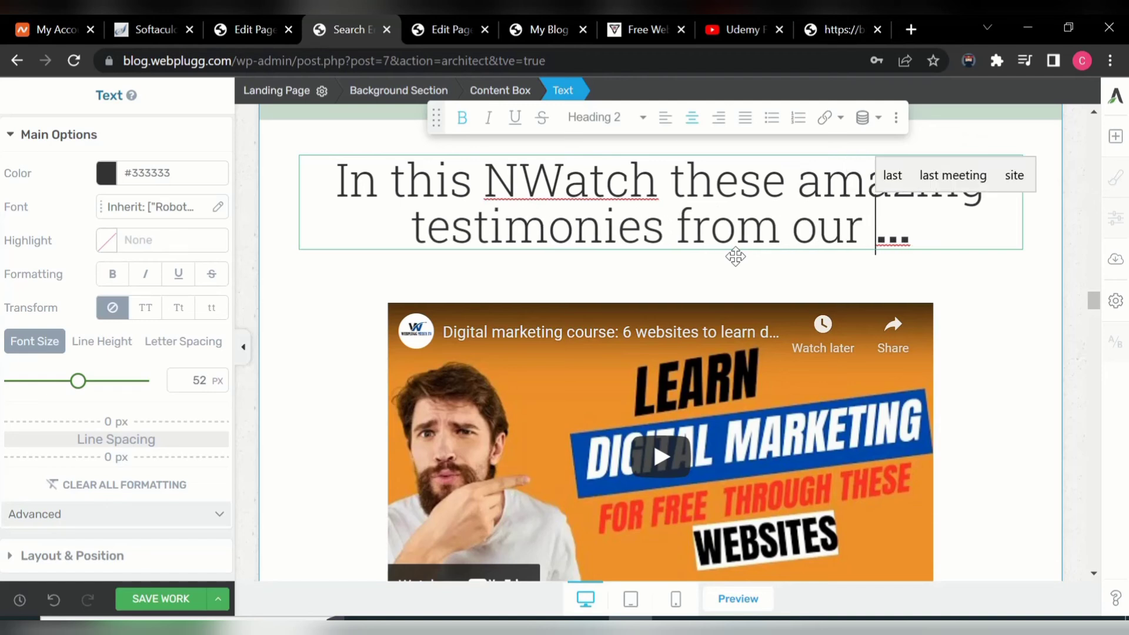
type("tude")
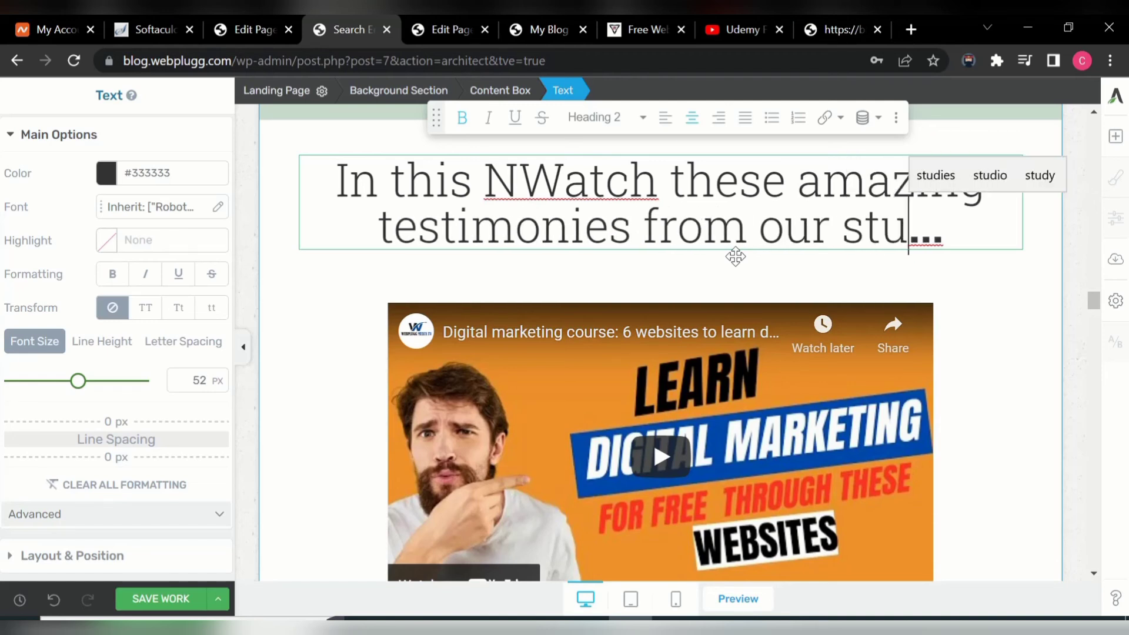
type("nts")
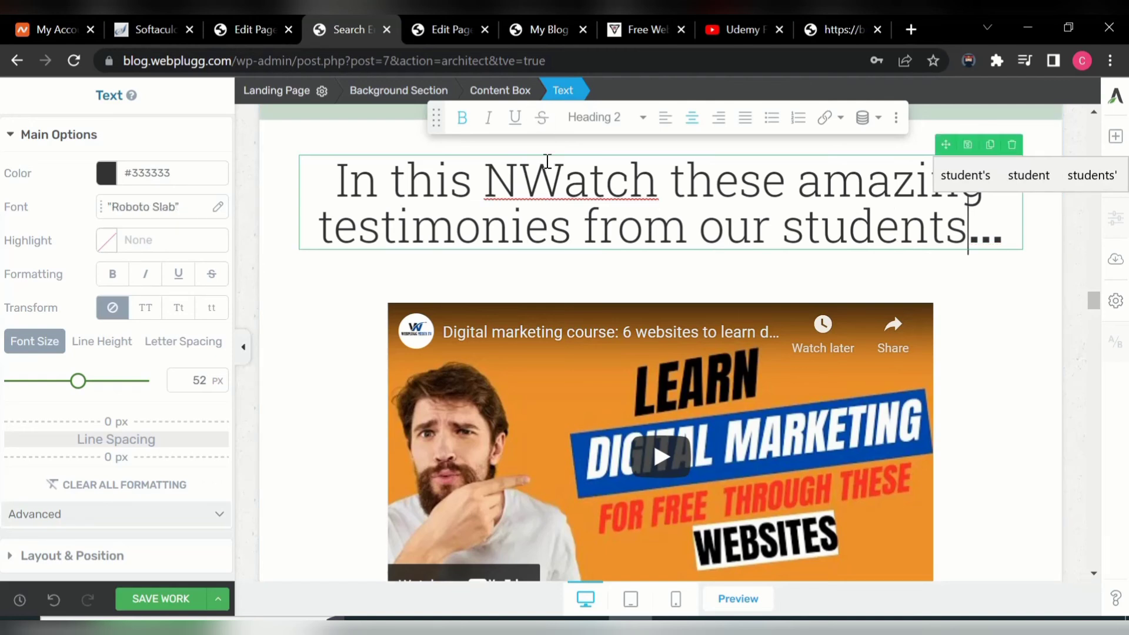
left_click(528, 184)
key("BackSpace")
key("BackSpace")
key("BackSpace")
key("BackSpace")
key("BackSpace")
key("BackSpace")
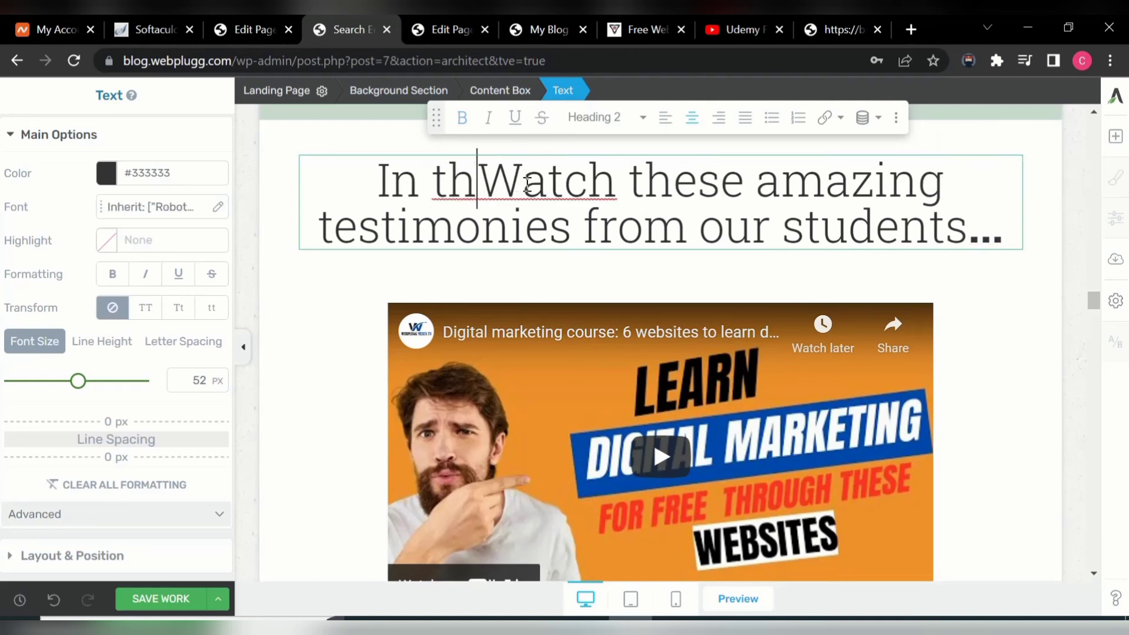
key("BackSpace")
key("BackSpace")
key("BackSpace")
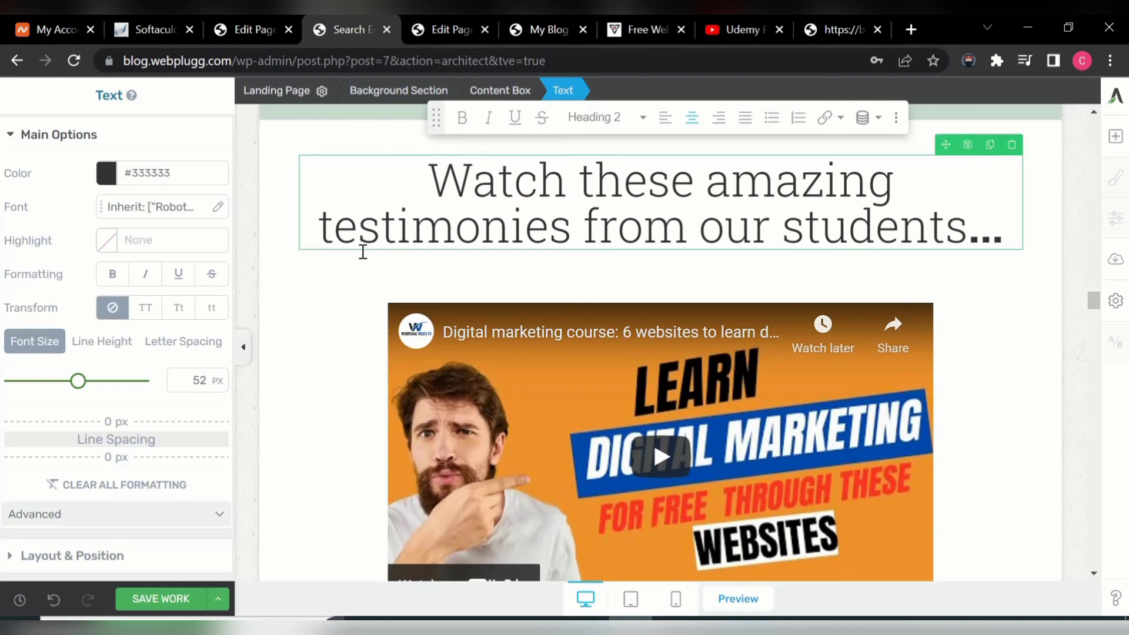
- Shrink the testimonies heading to 43 px and colour it purple #452ada
left_click_drag(78, 382, 66, 381)
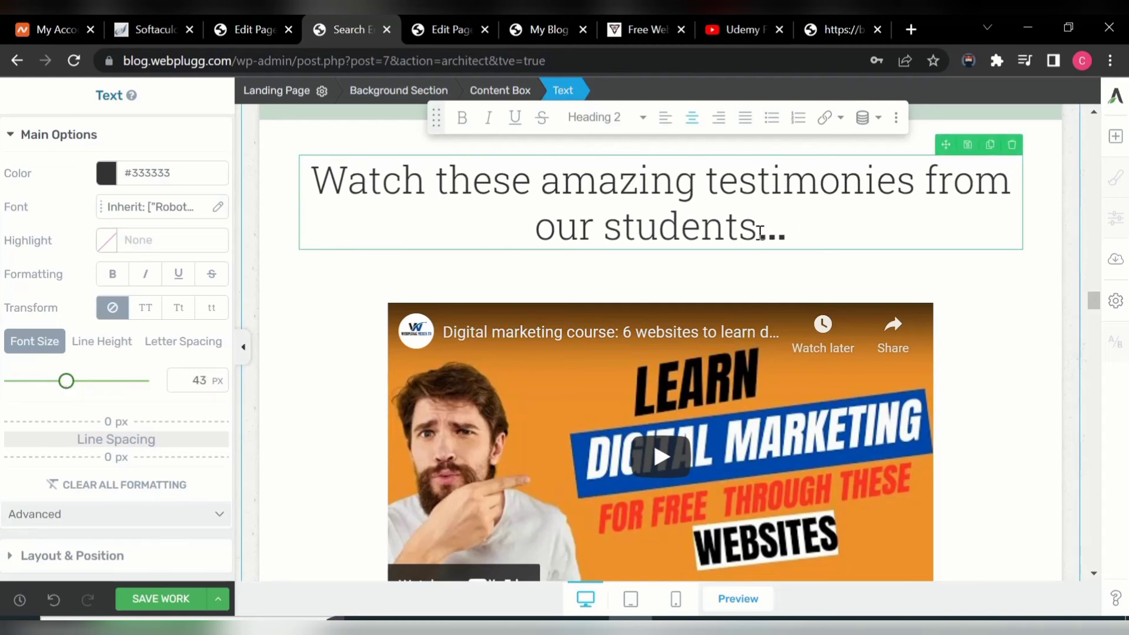
left_click_drag(760, 232, 280, 178)
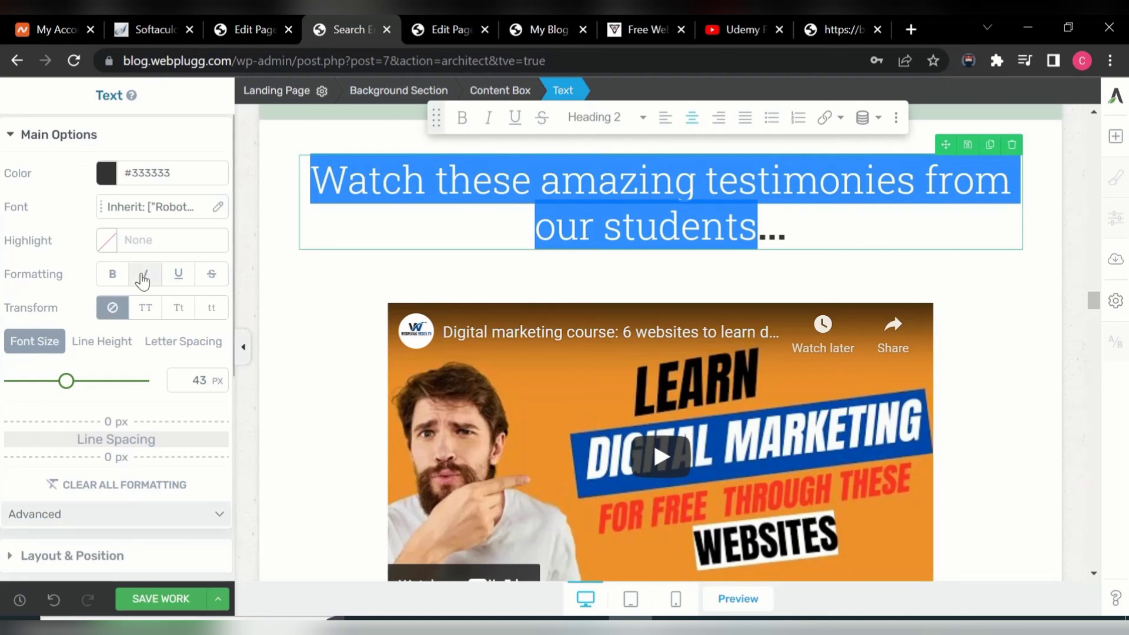
left_click(110, 180)
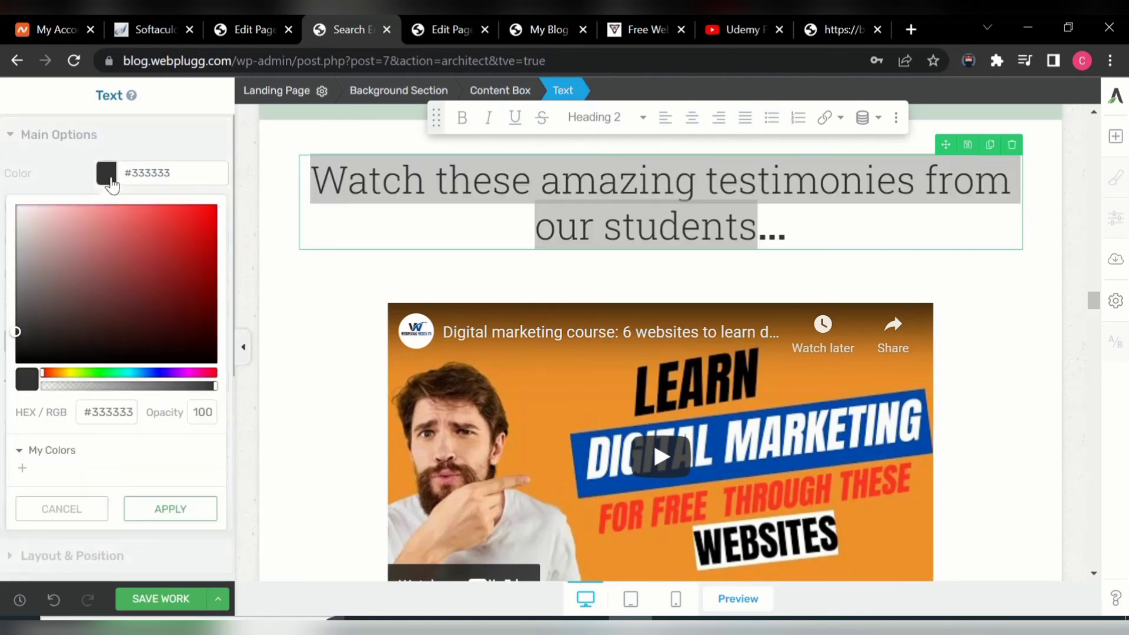
left_click(178, 229)
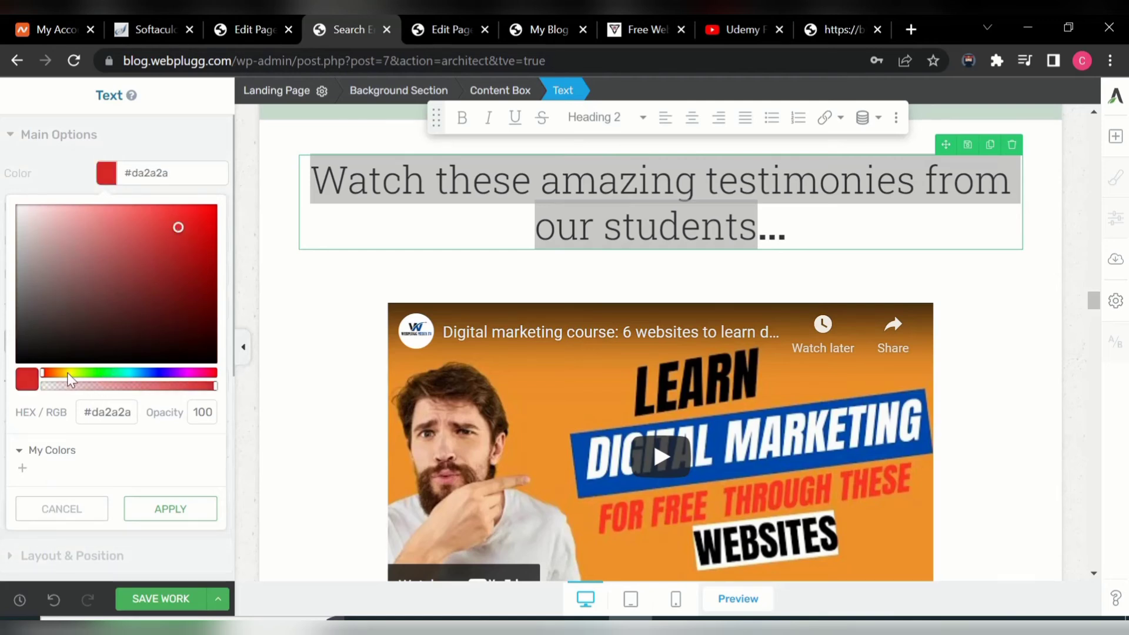
left_click(162, 373)
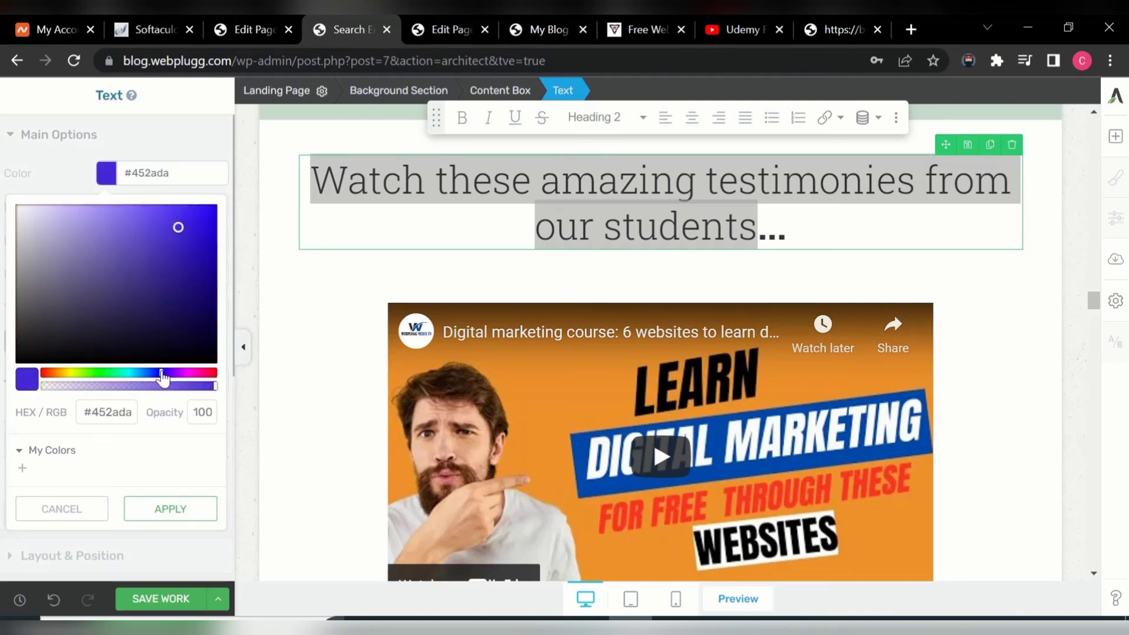
left_click(167, 515)
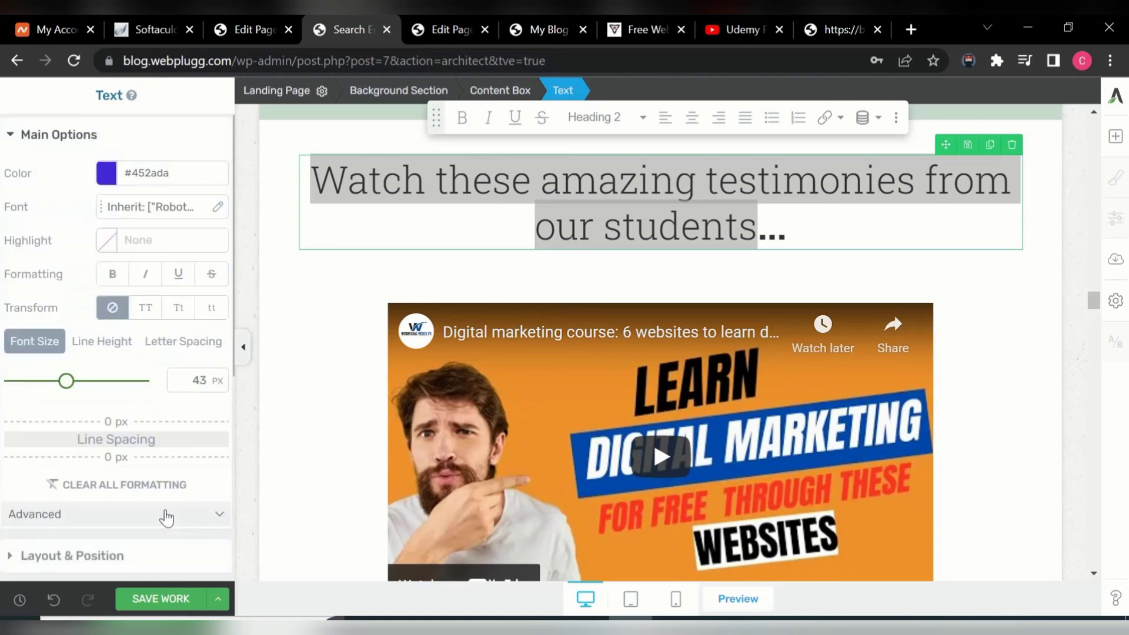
- Save the page changes and select the Content Box holding the heading
left_click(157, 600)
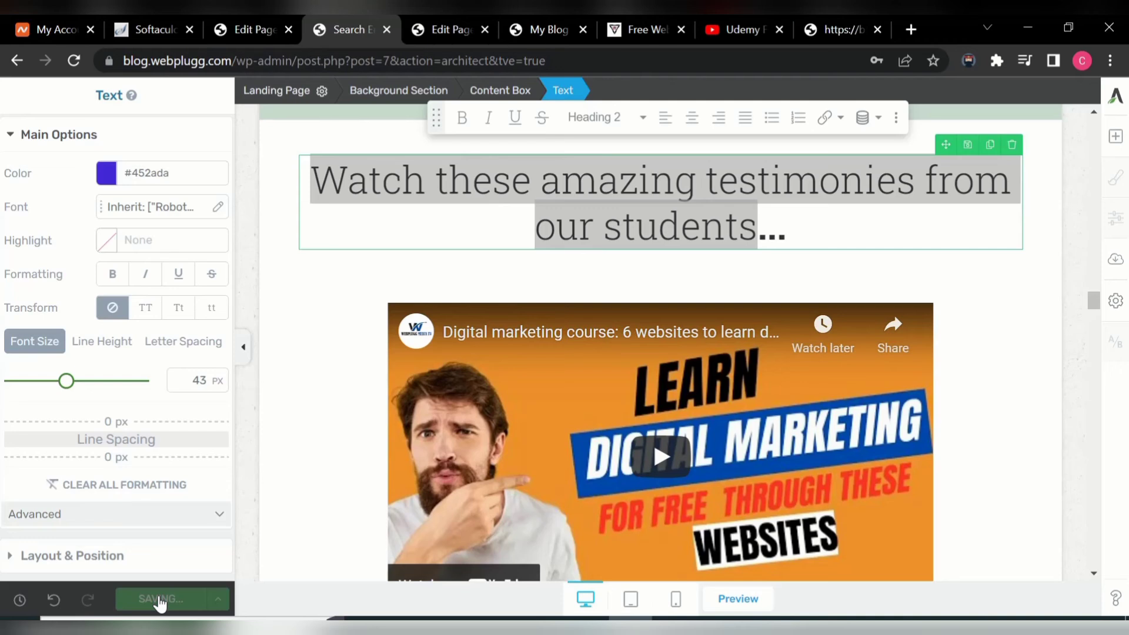
left_click(887, 628)
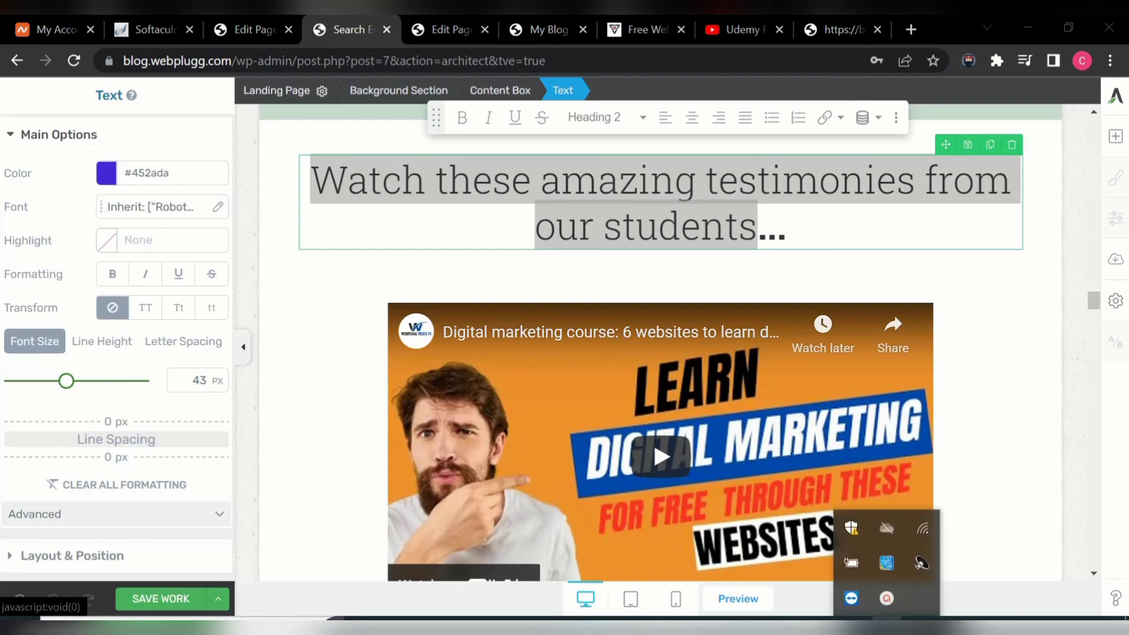
left_click(888, 604)
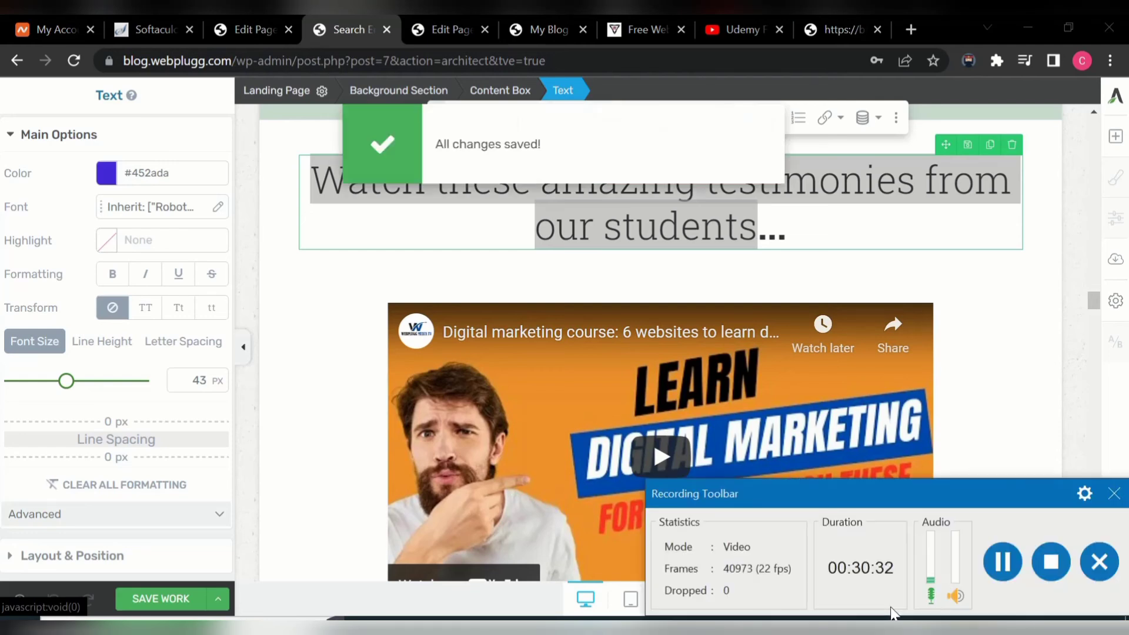
left_click(1116, 496)
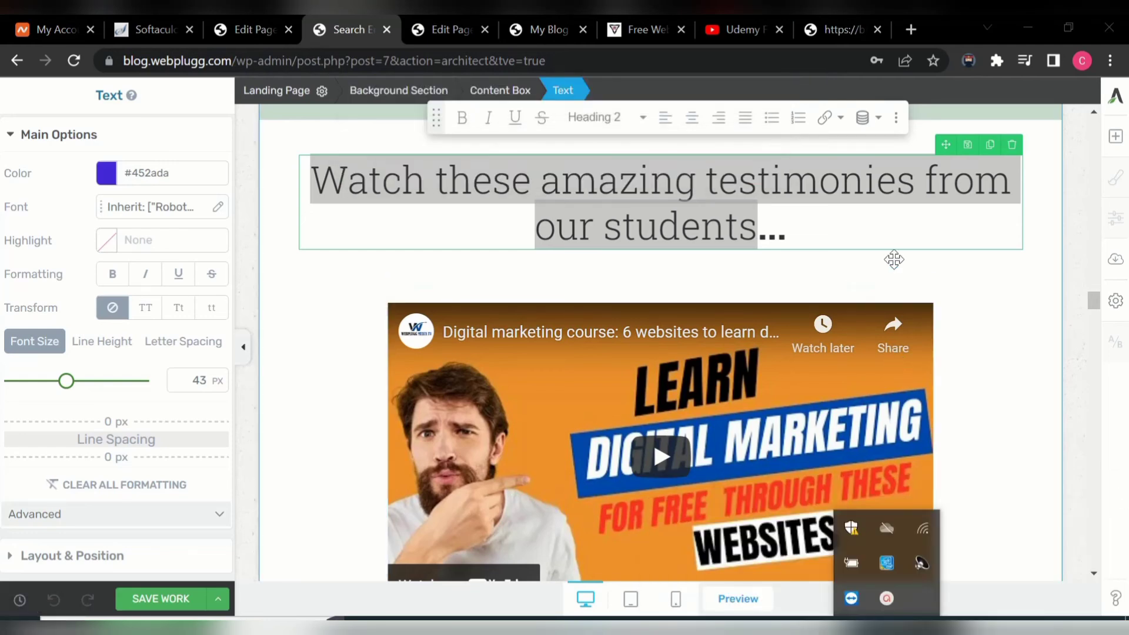
left_click(933, 269)
left_click(933, 269)
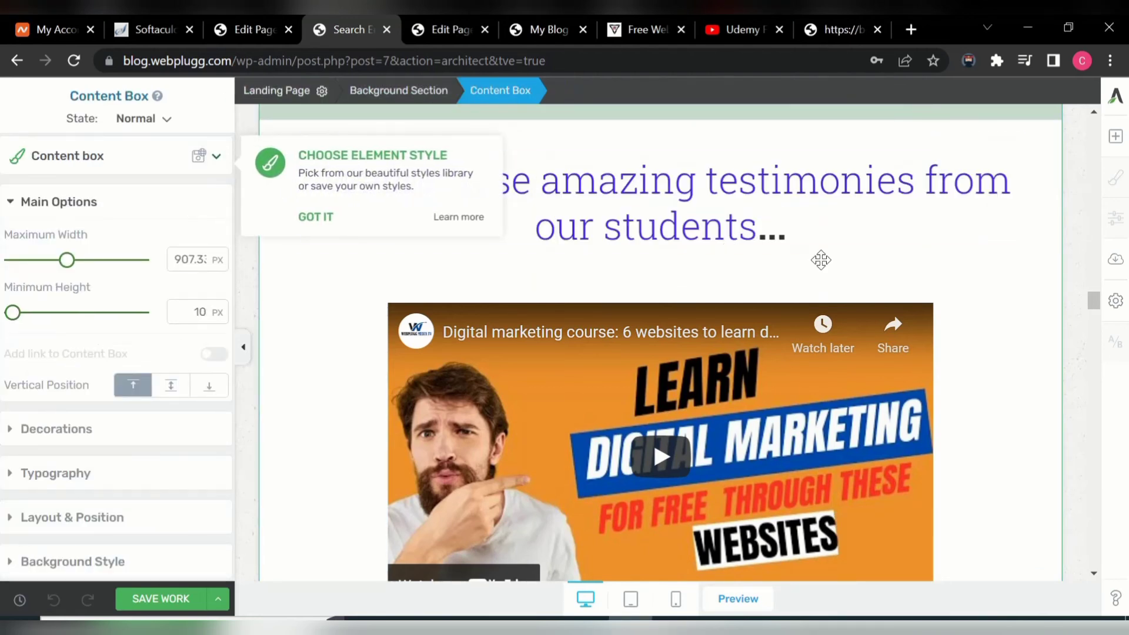
left_click(840, 27)
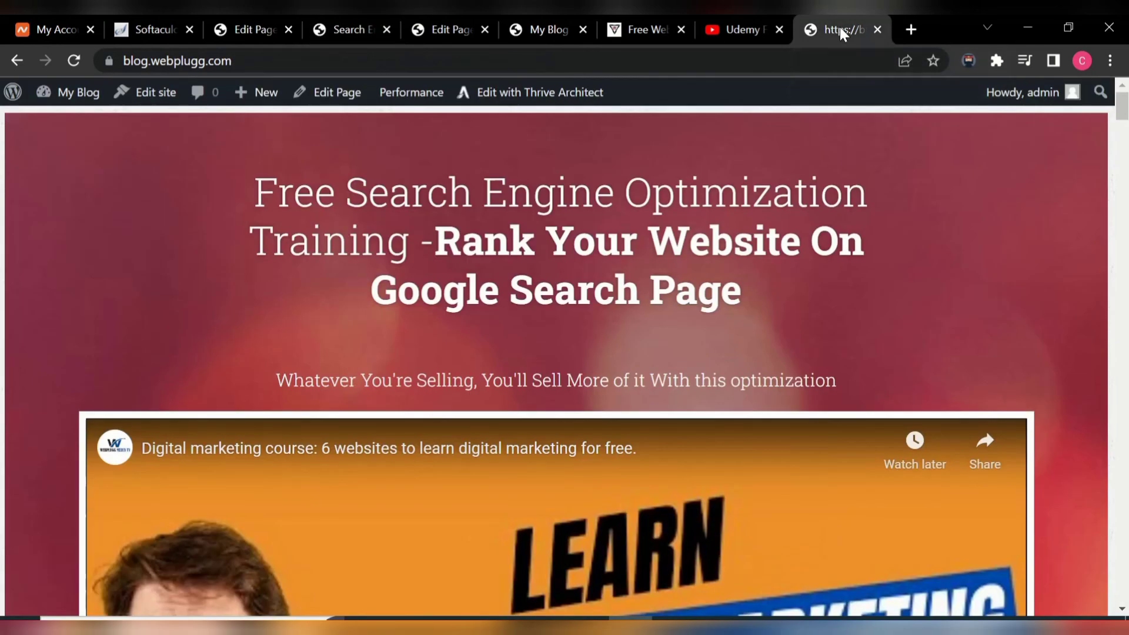
left_click(69, 63)
left_click(1123, 121)
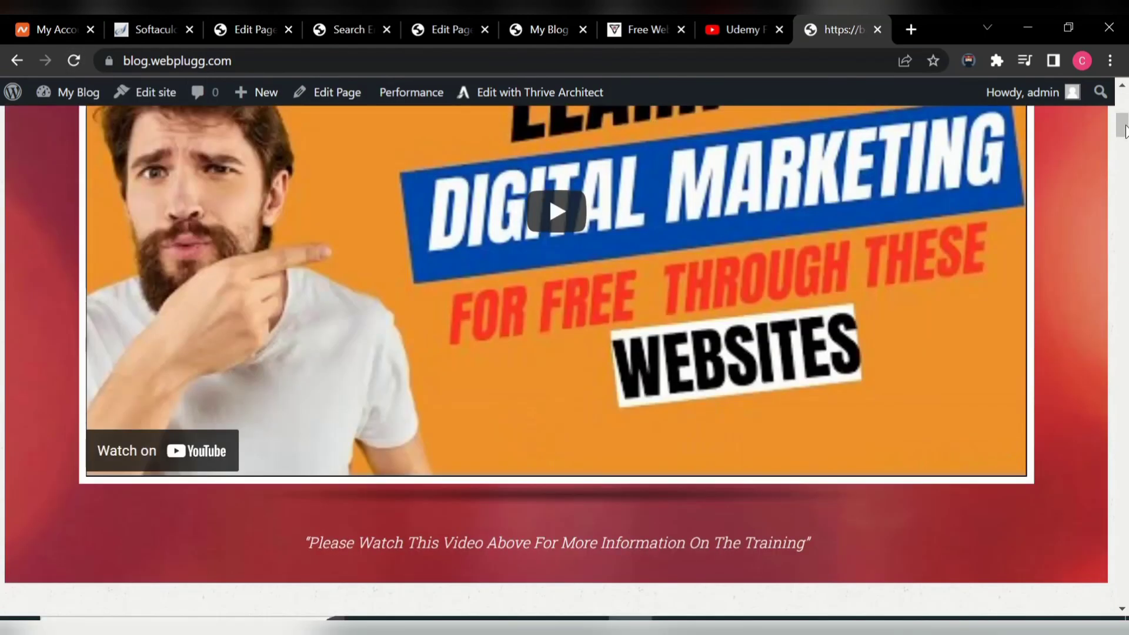
mouse_move(1125, 134)
left_mouse_down()
mouse_move(1123, 388)
mouse_move(1122, 356)
mouse_move(1099, 425)
mouse_move(1107, 476)
mouse_move(1106, 458)
left_mouse_up()
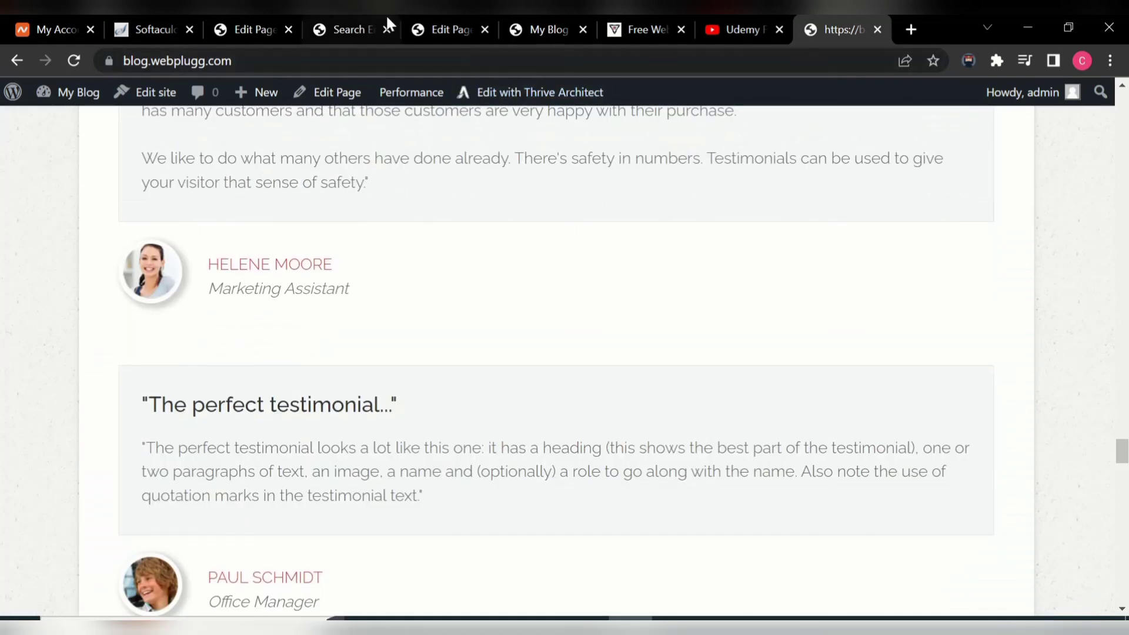
left_click(346, 26)
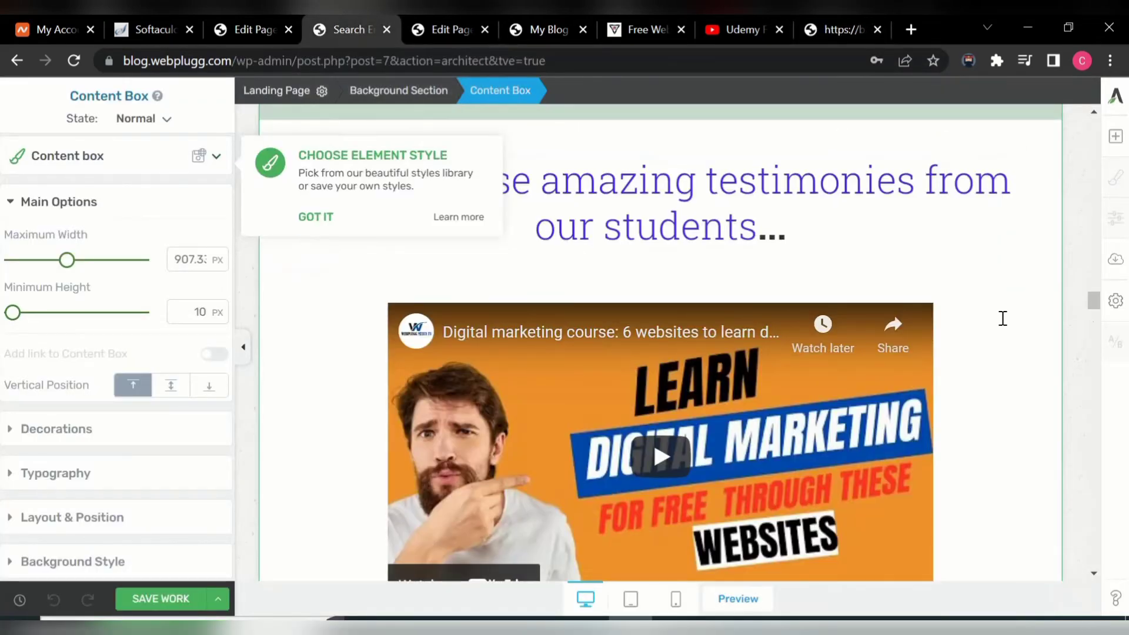
- Delete the 'See what our customers have to say:' heading and the first two sample testimonials with their photos
left_click_drag(1092, 301, 1112, 425)
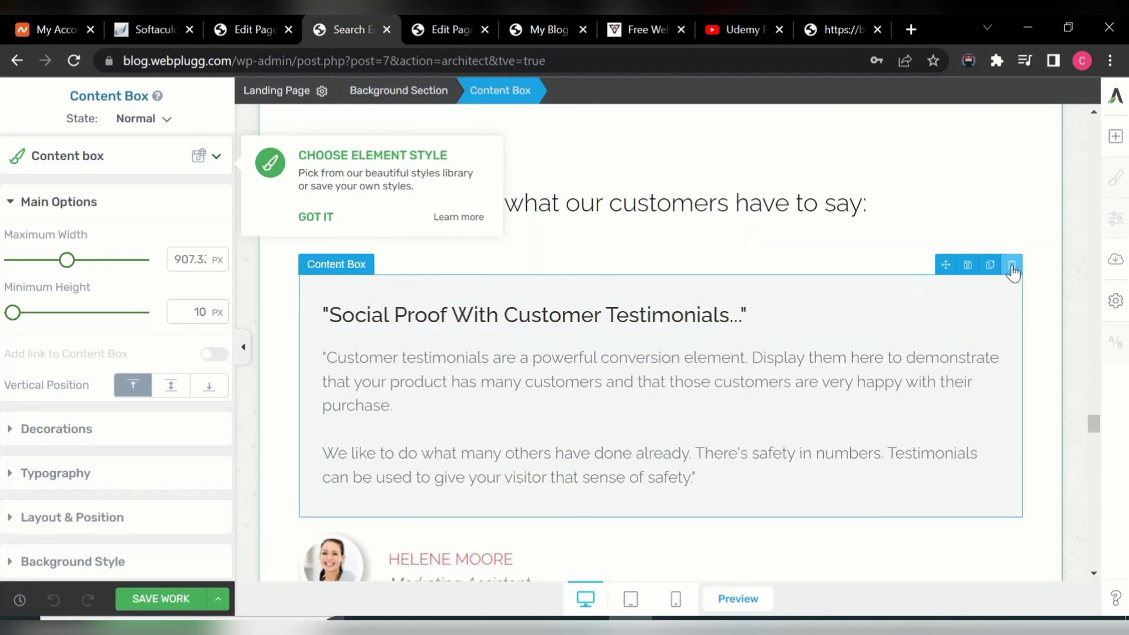
left_click(1012, 266)
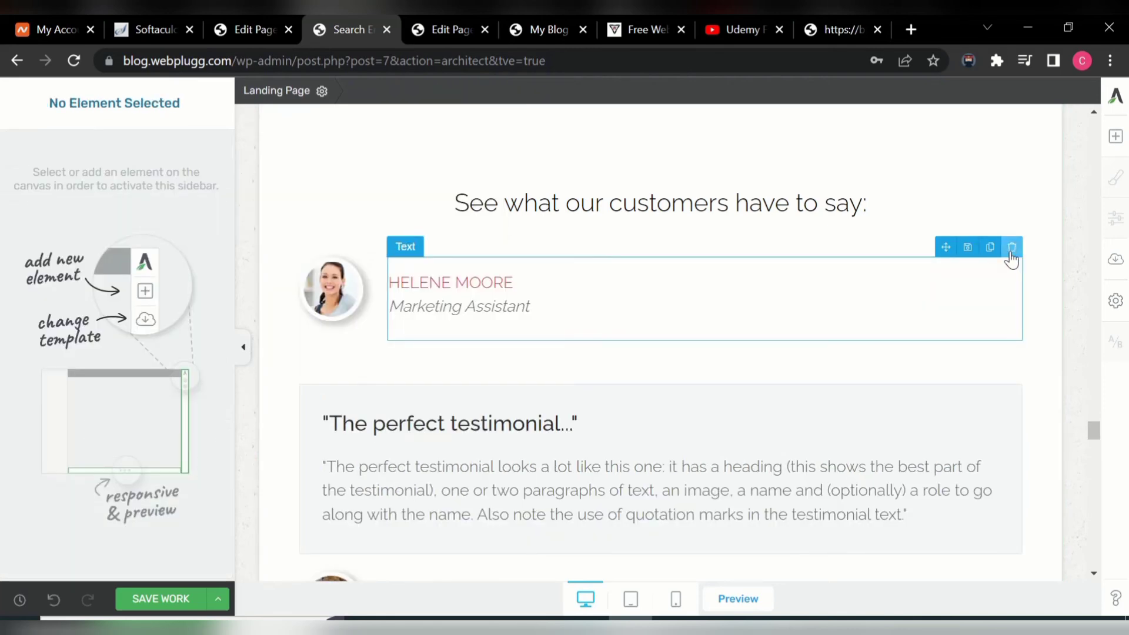
left_click(1012, 255)
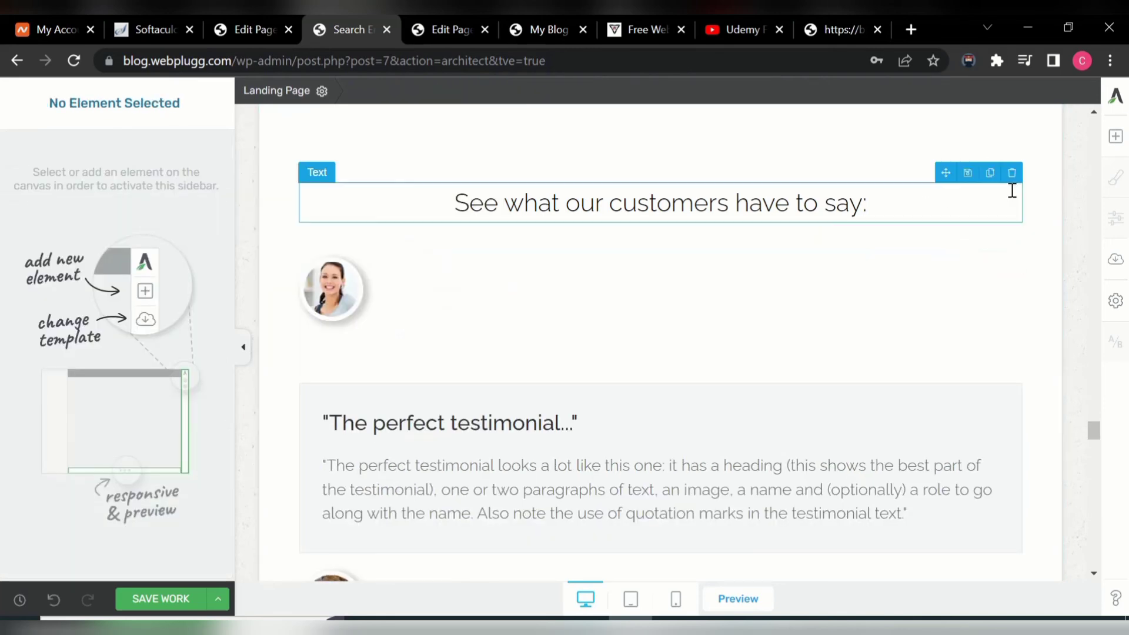
left_click(1012, 173)
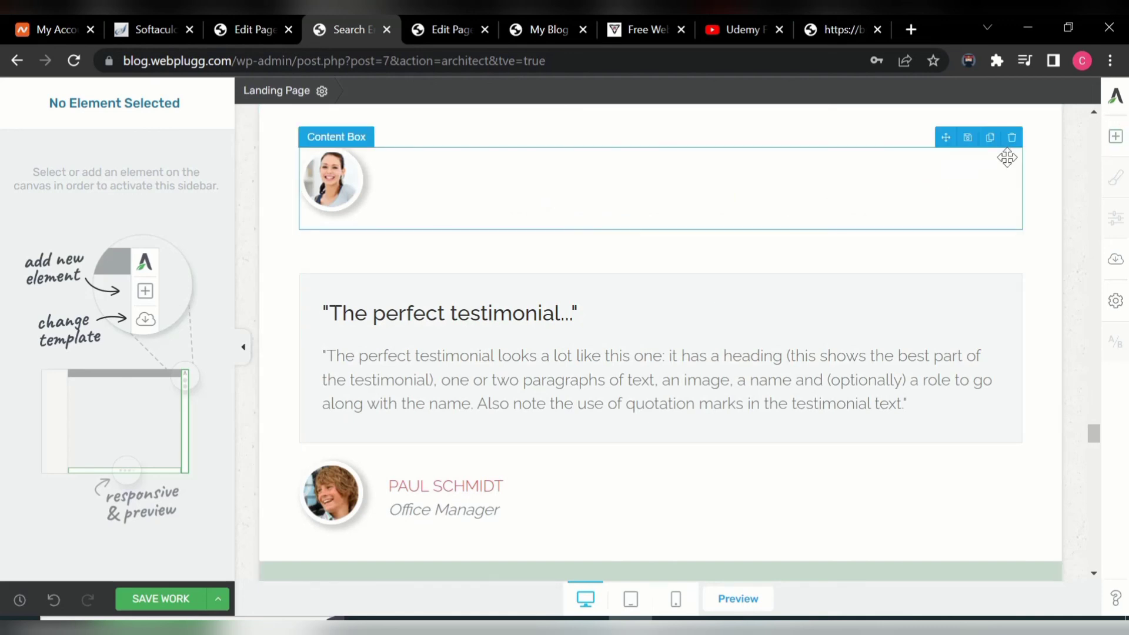
left_click(1012, 139)
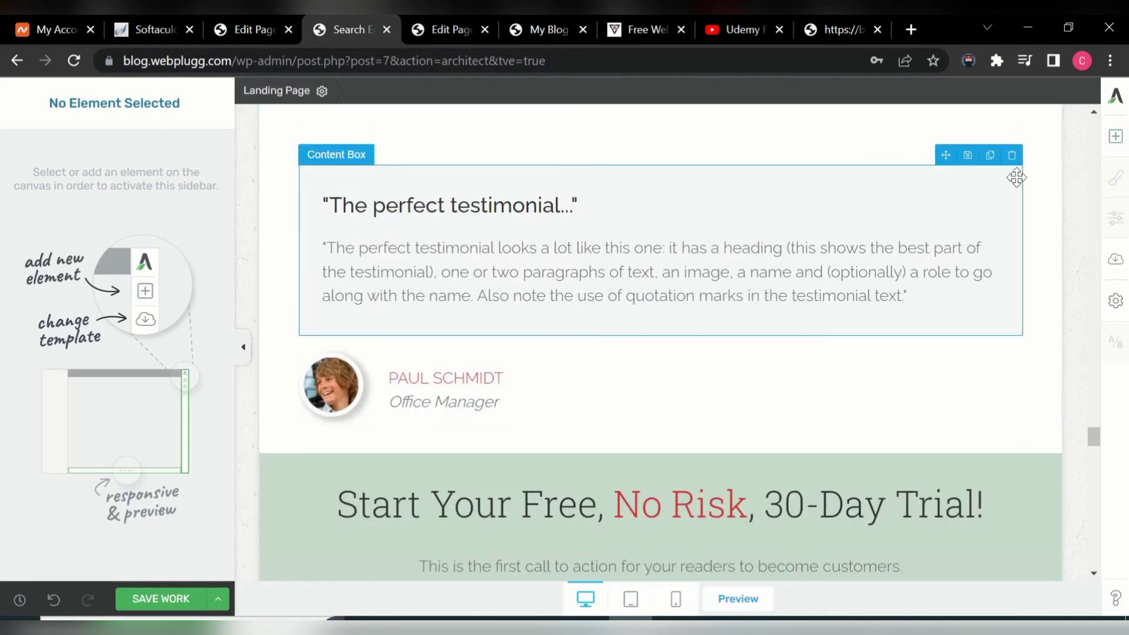
left_click(1012, 157)
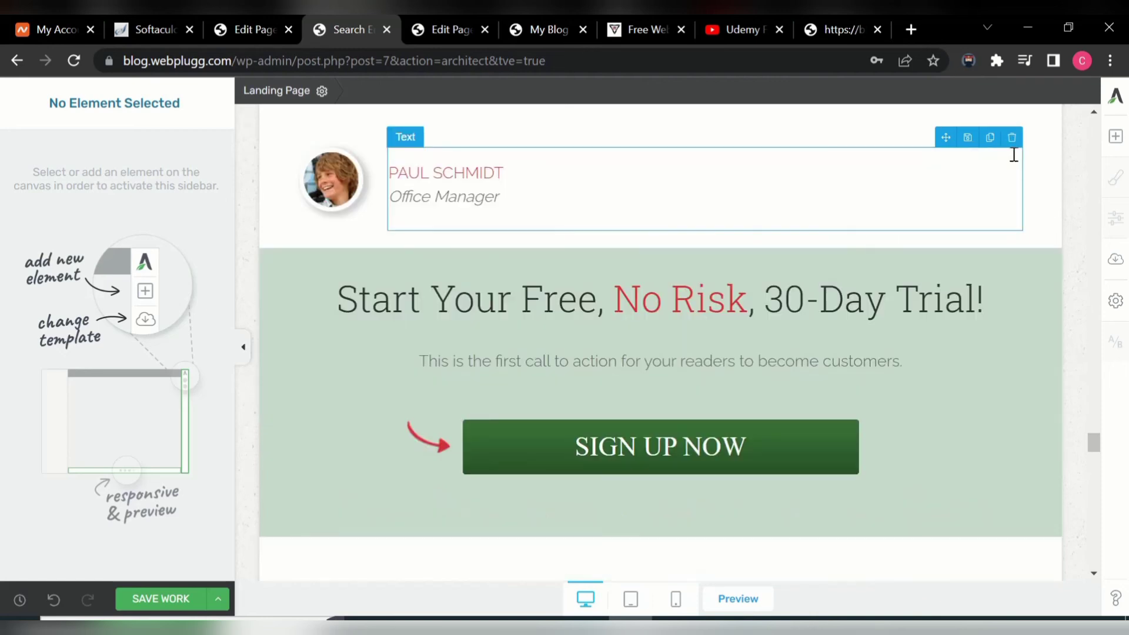
left_click(1013, 138)
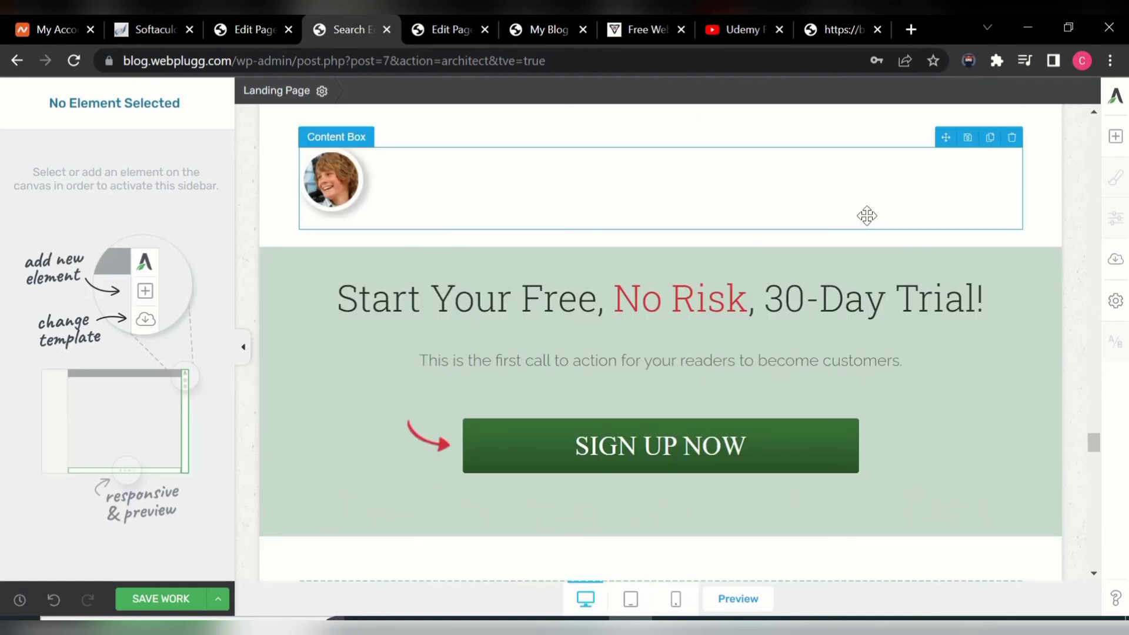
left_click(1011, 140)
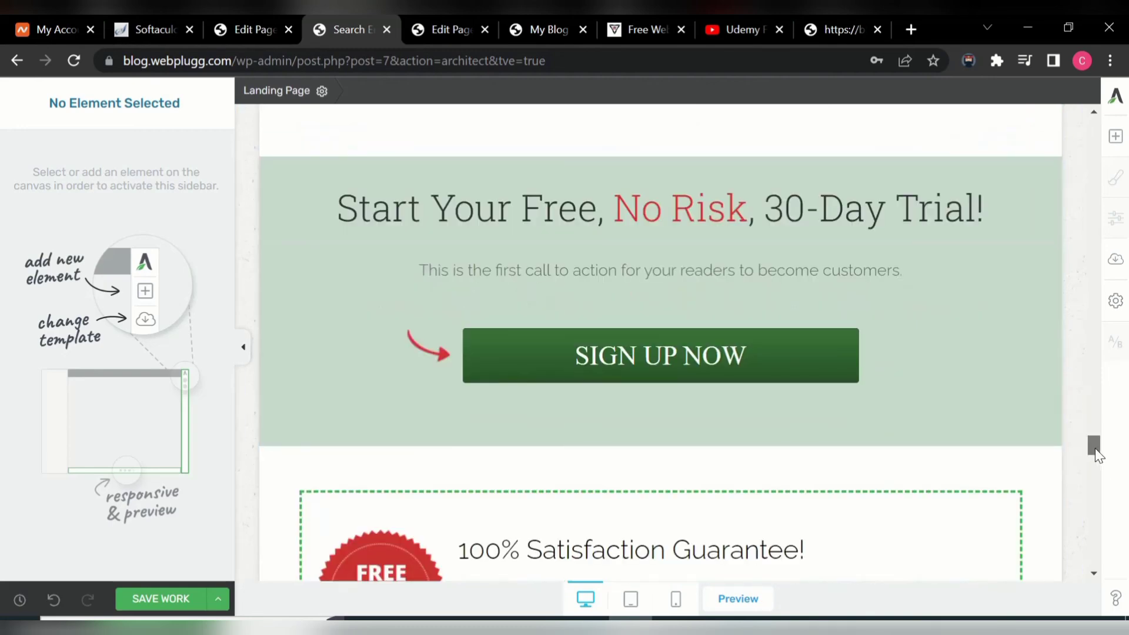
- Delete the remaining 'Velit mauris' and 'Add some more testimonials here' testimonials and the leftover avatar box
left_click_drag(1096, 449, 1105, 486)
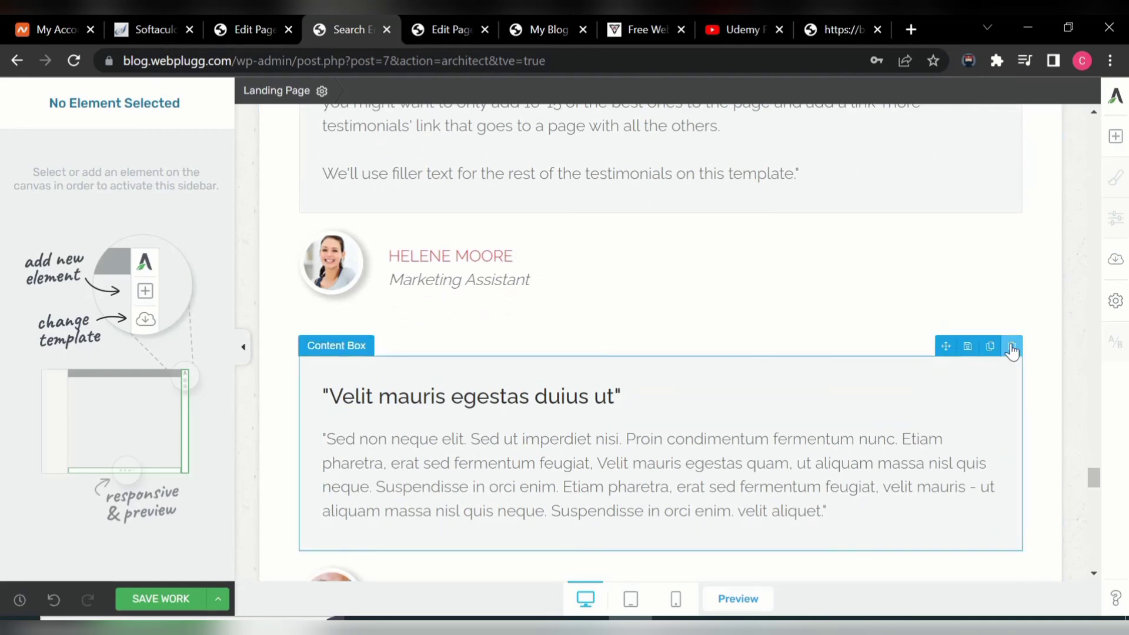
left_click(1012, 348)
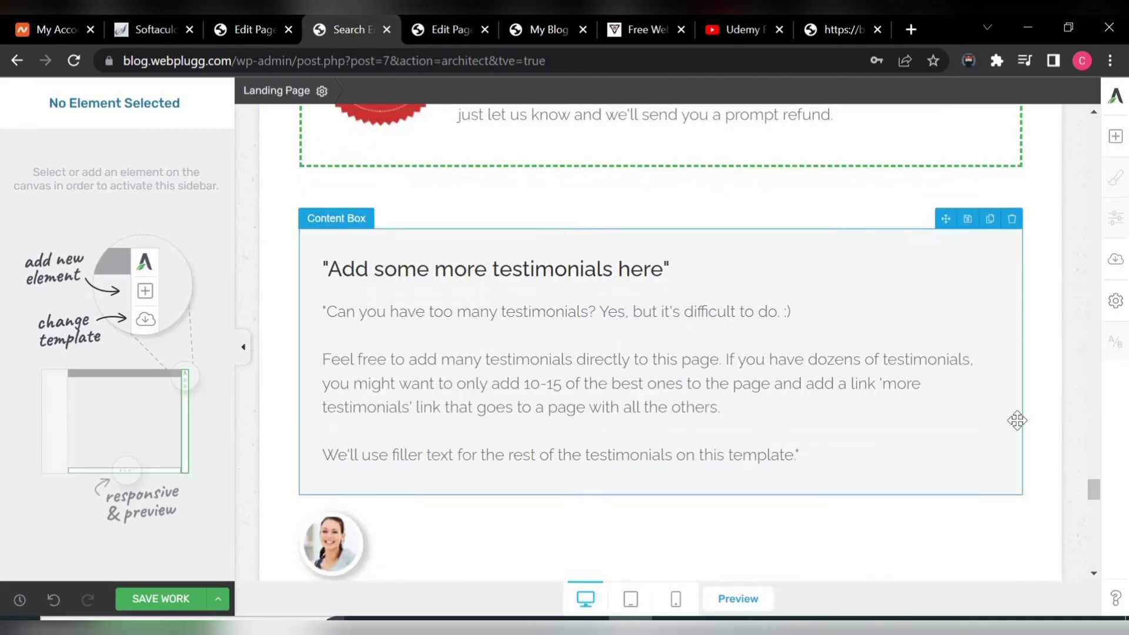
left_click(1012, 219)
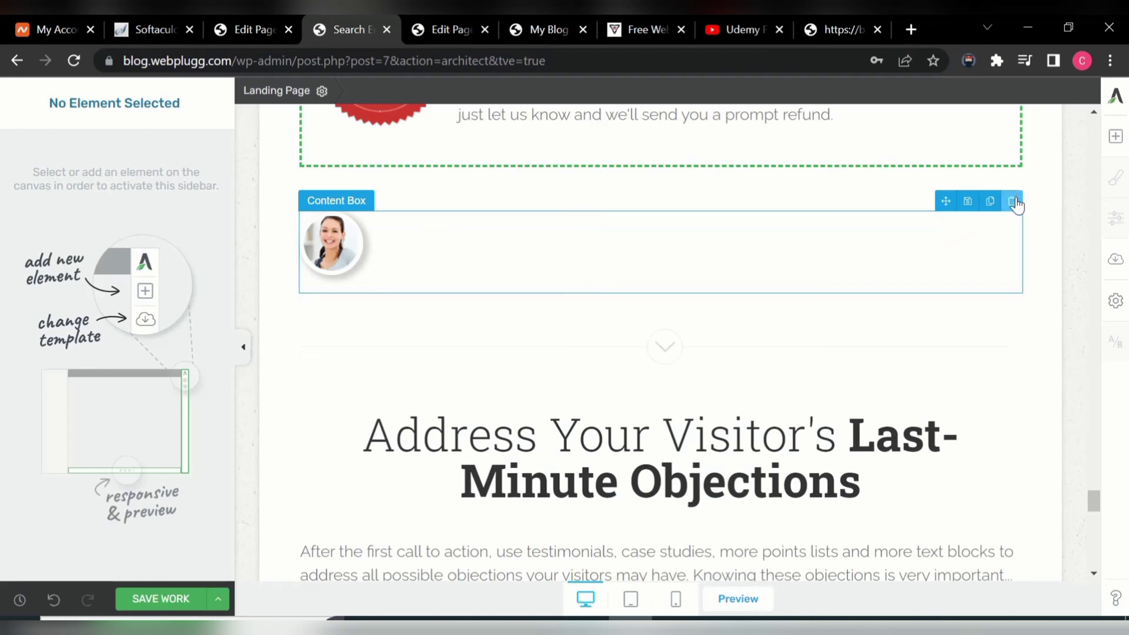
left_click(1012, 202)
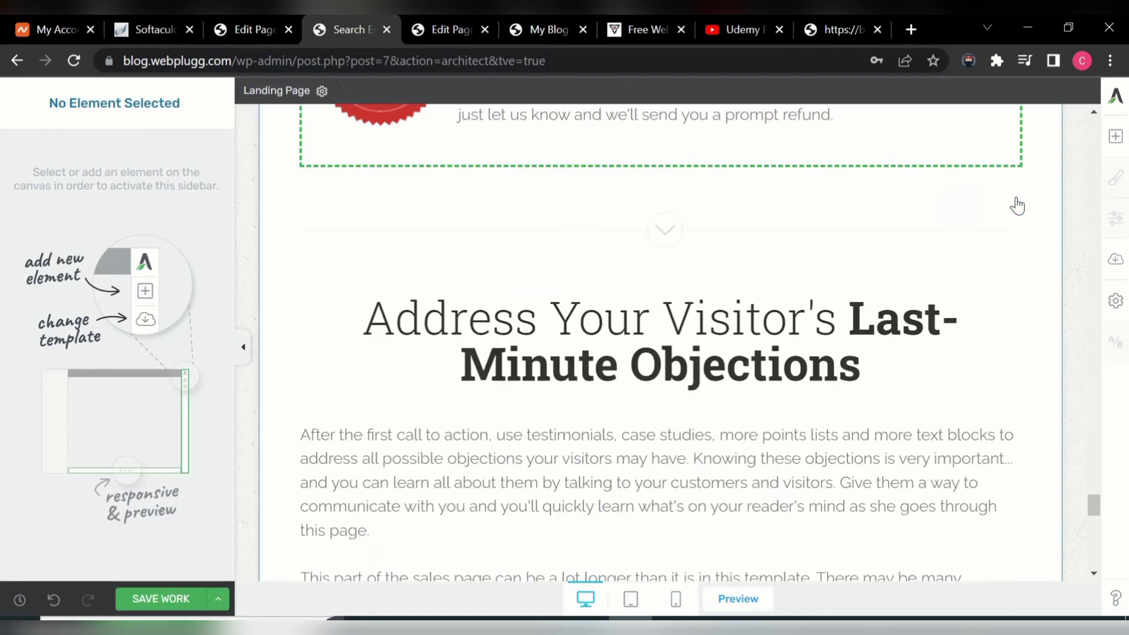
- Add an Image element above the Last-Minute Objections heading, uploading download.jpg from Downloads
left_click(1119, 140)
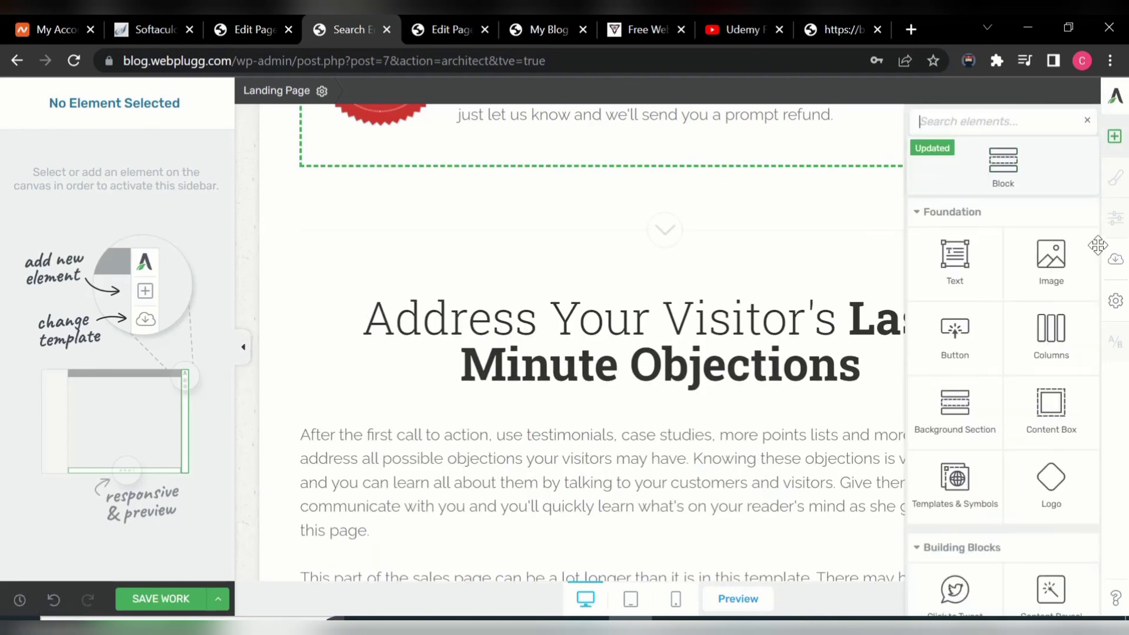
left_click_drag(1050, 268, 626, 252)
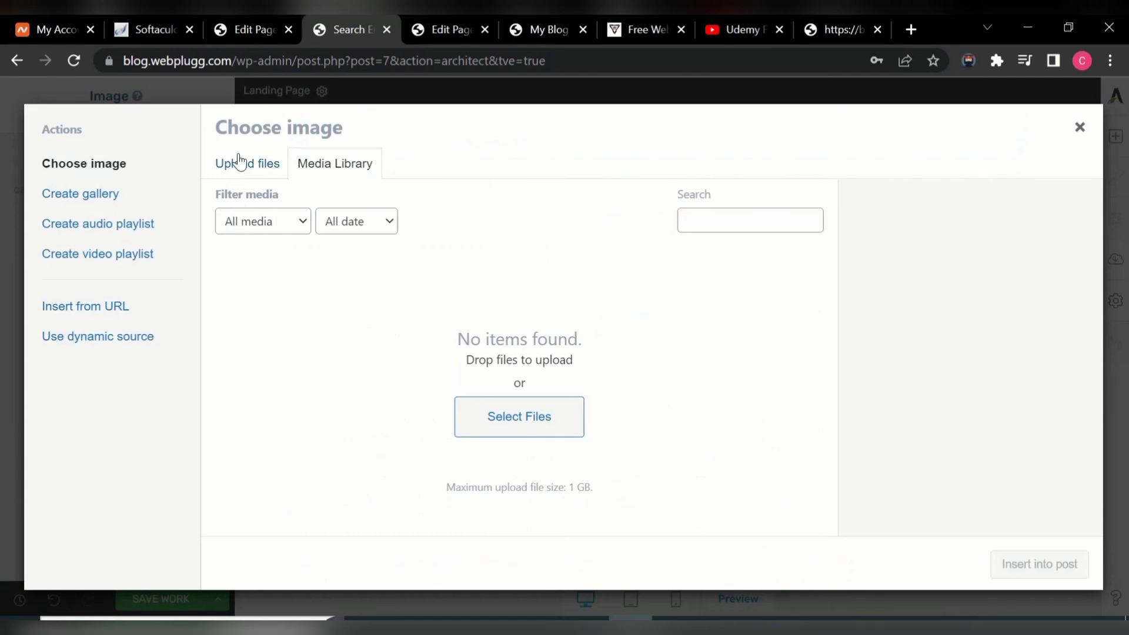
left_click(240, 174)
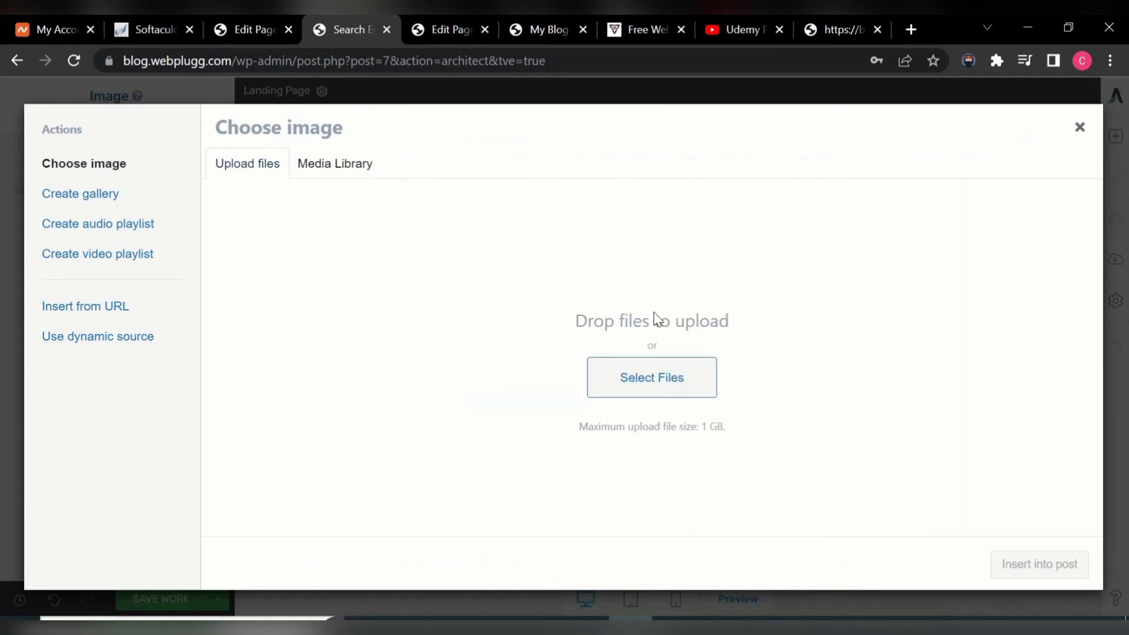
left_click(650, 385)
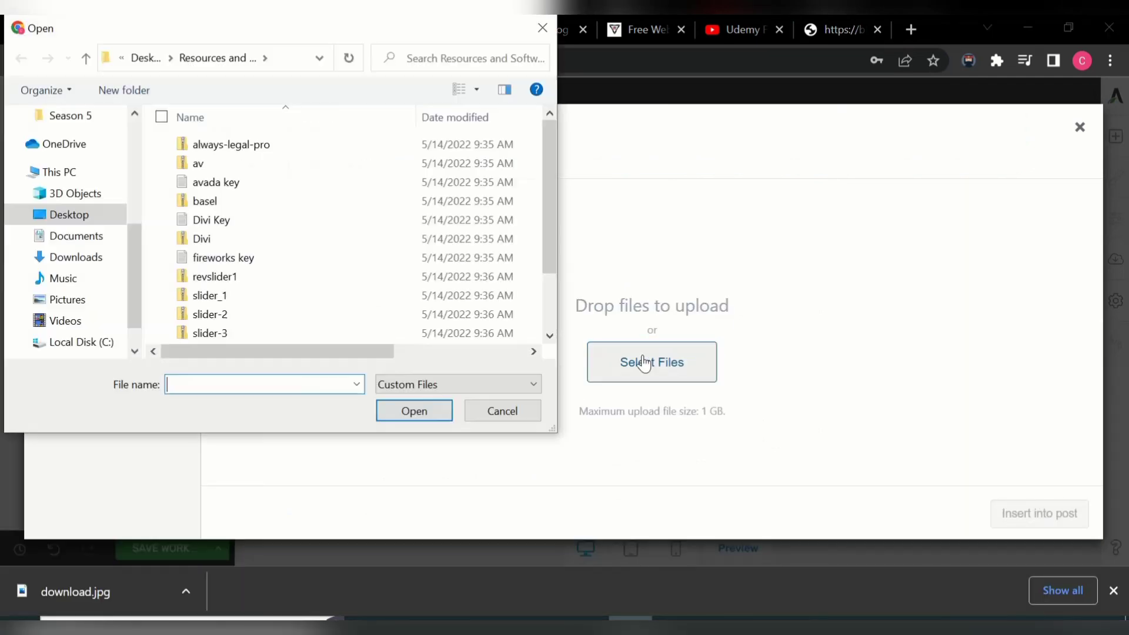
left_click(83, 257)
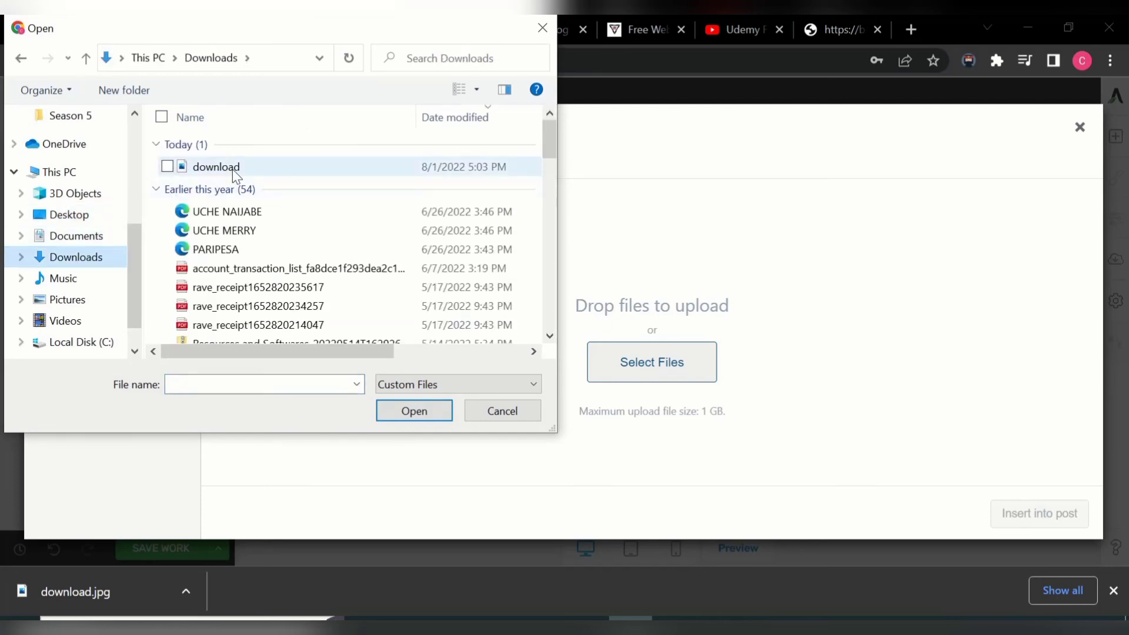
double_click(247, 167)
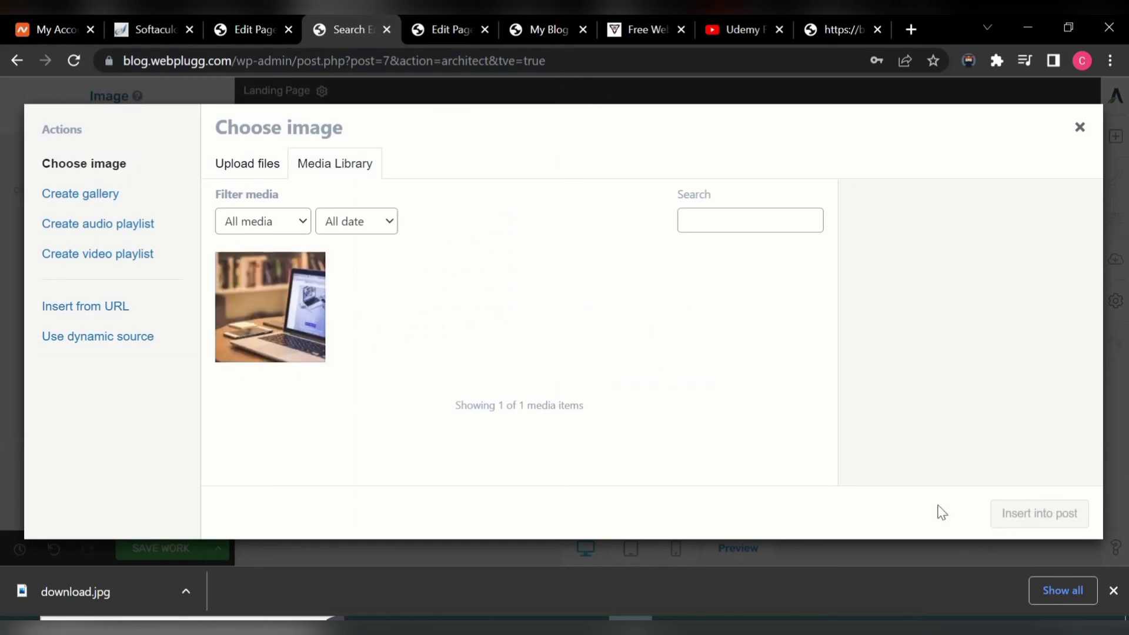
left_click(287, 330)
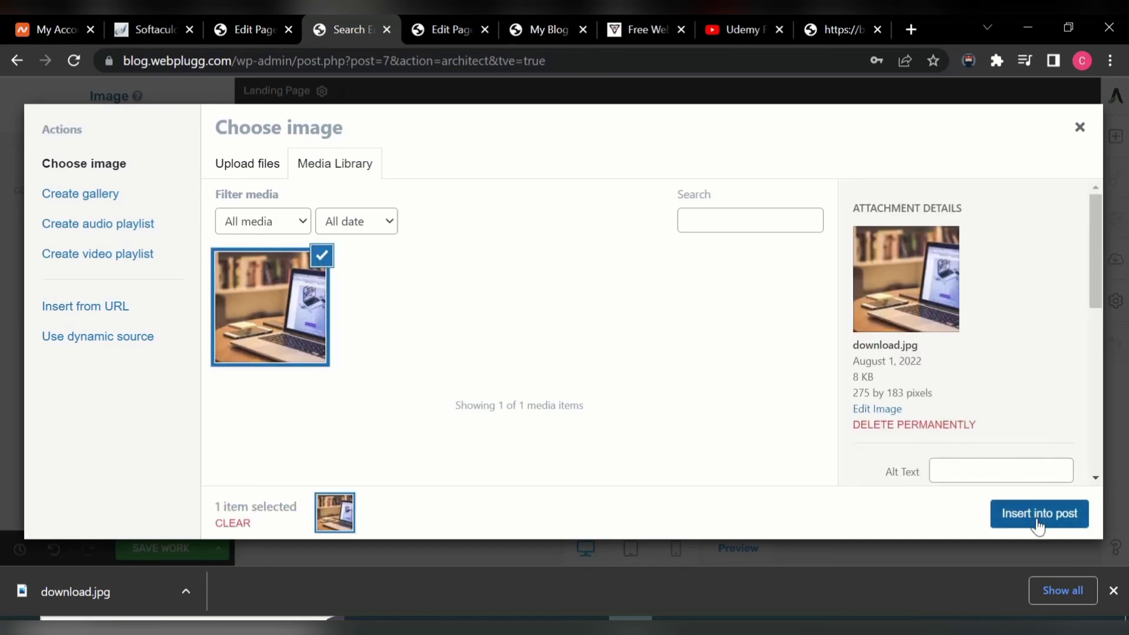
left_click(1038, 514)
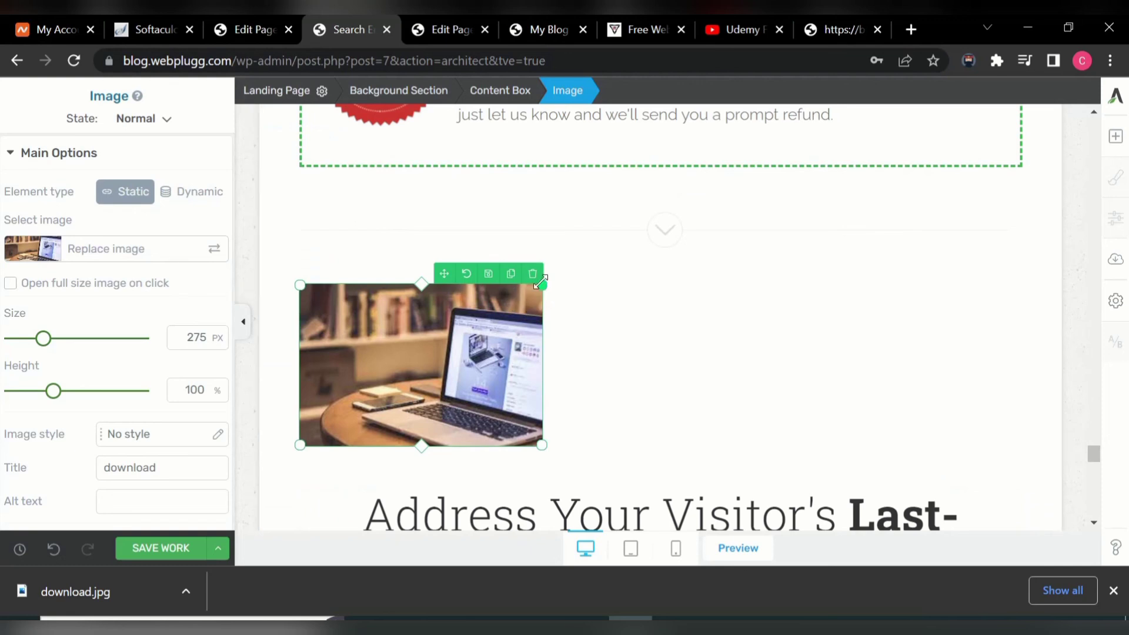
- Enlarge the laptop photo to about 584 px wide, trimming its height to 93%
left_click_drag(543, 284, 595, 292)
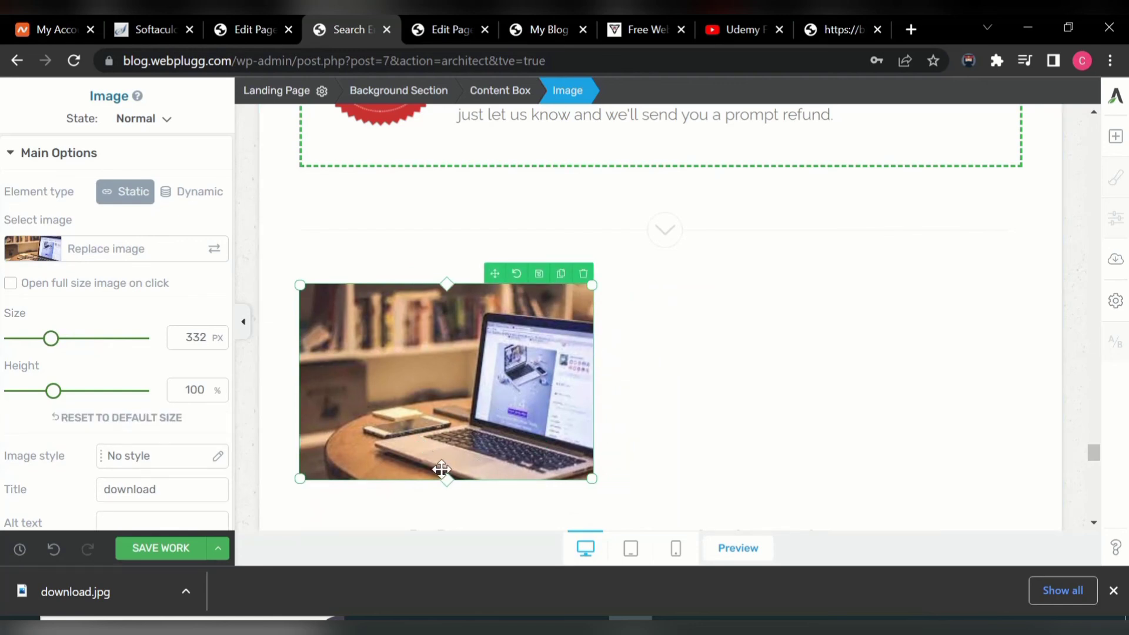
mouse_move(448, 479)
left_mouse_down()
mouse_move(449, 515)
mouse_move(448, 396)
mouse_move(452, 468)
left_mouse_up()
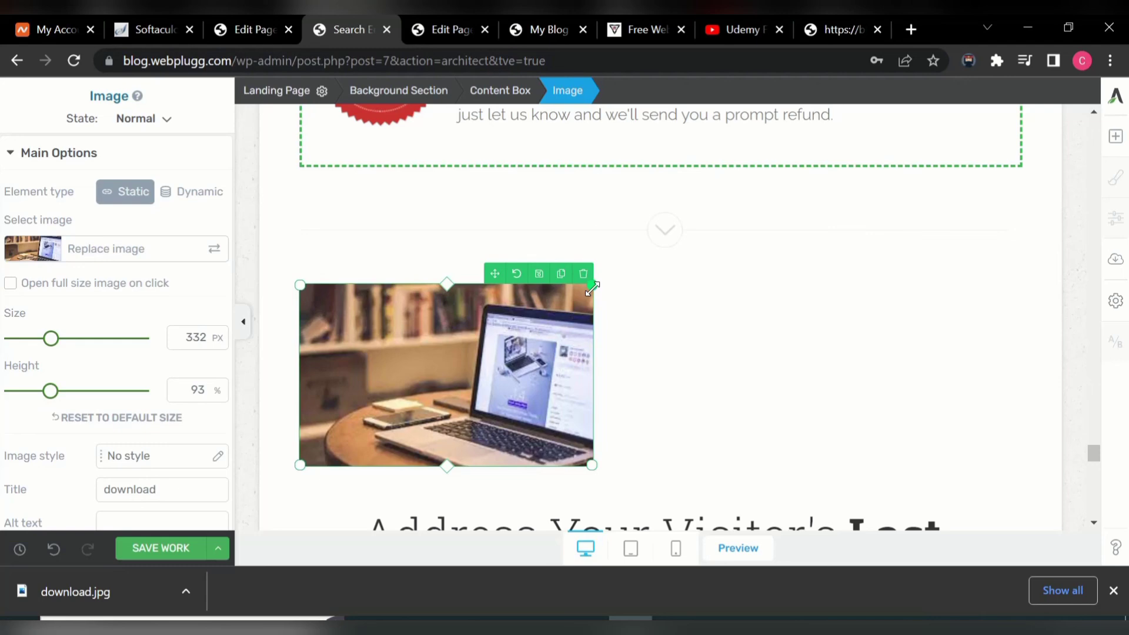
left_click_drag(591, 286, 816, 274)
mouse_move(1093, 450)
left_mouse_down()
mouse_move(1099, 519)
mouse_move(1078, 278)
mouse_move(1026, 97)
left_mouse_up()
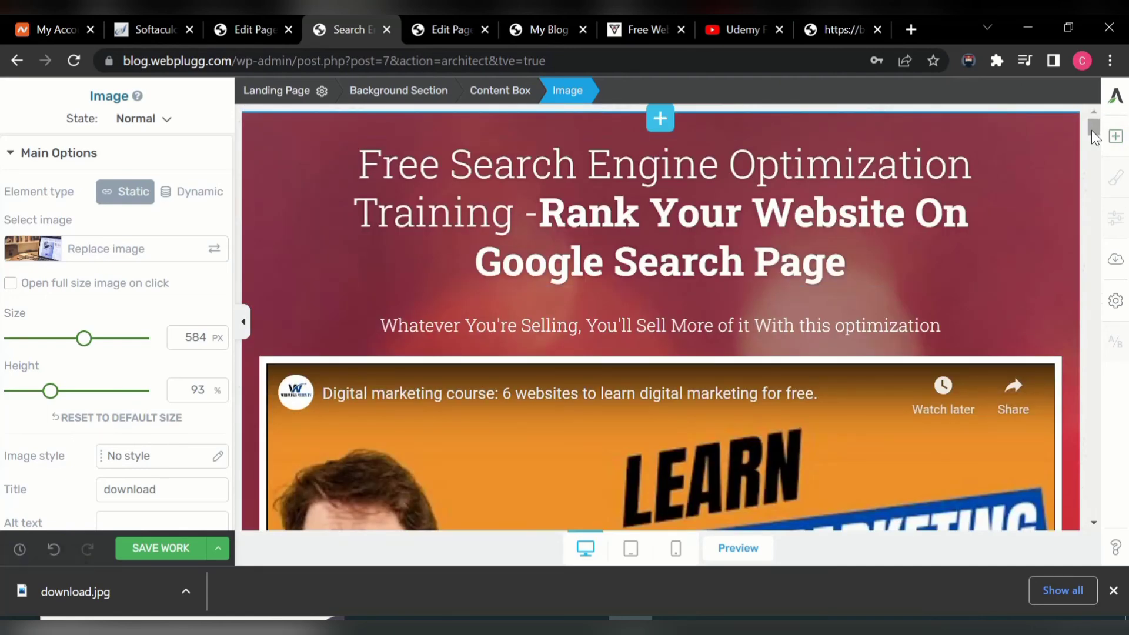
left_click_drag(1092, 129, 1098, 262)
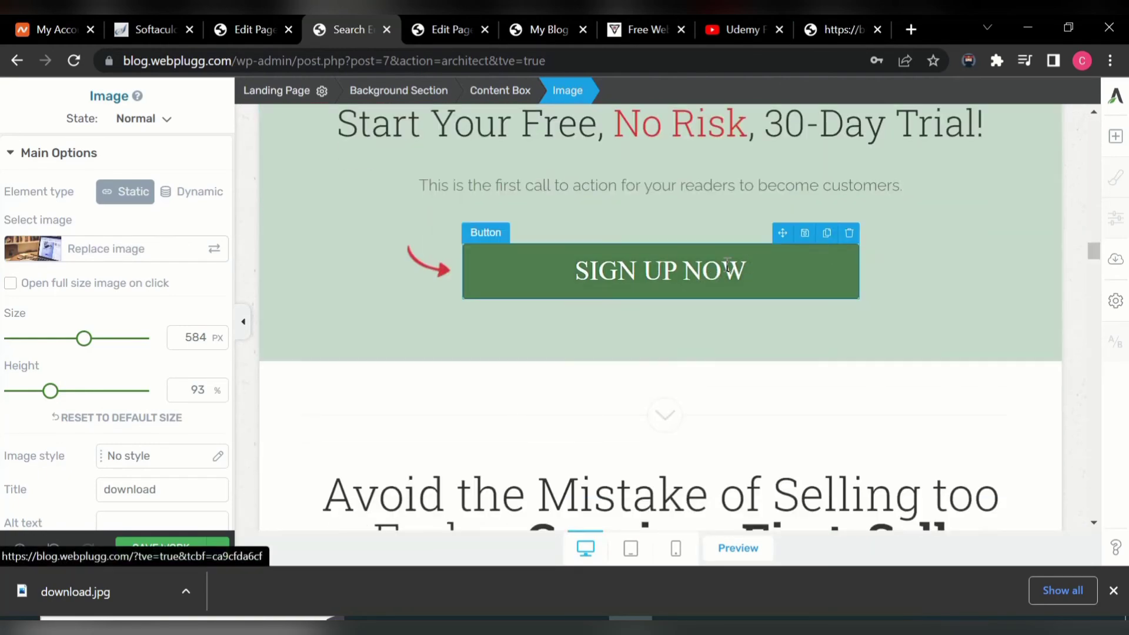
- Select the SIGN UP NOW button to show its settings, then switch to the Free Website training tab
left_click(807, 247)
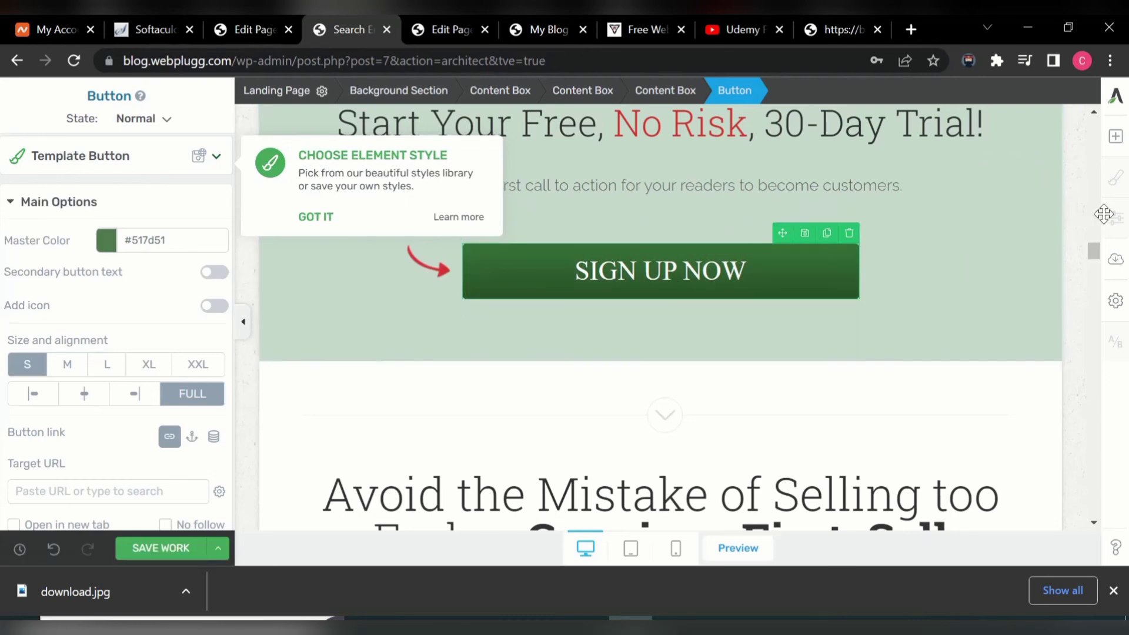
left_click_drag(1096, 254, 1095, 270)
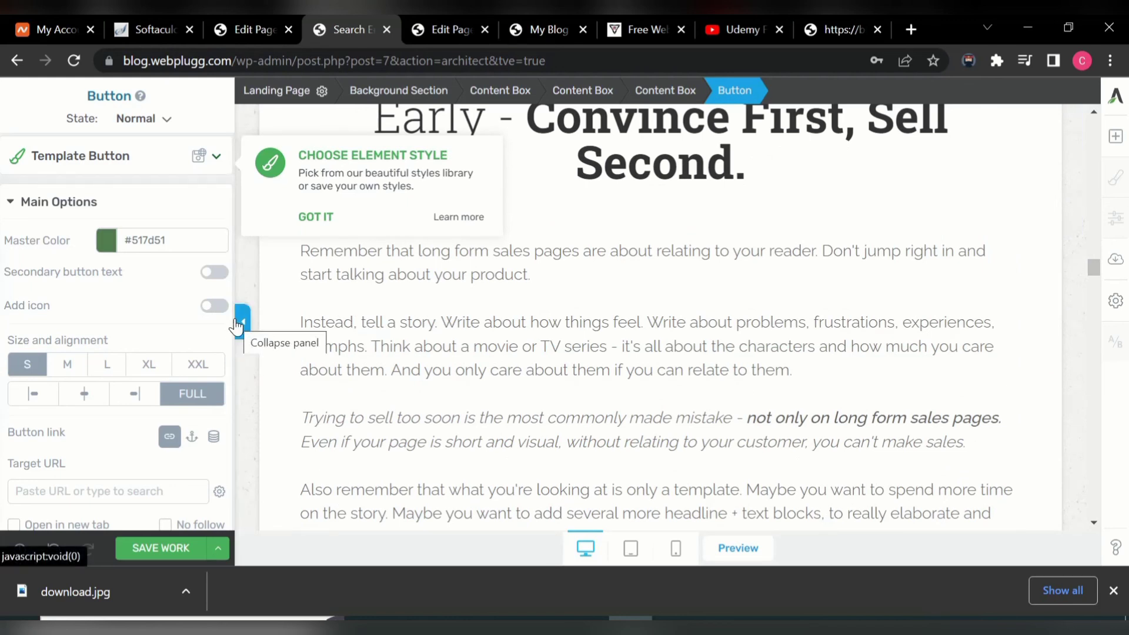
scroll(239, 353, "down", 2)
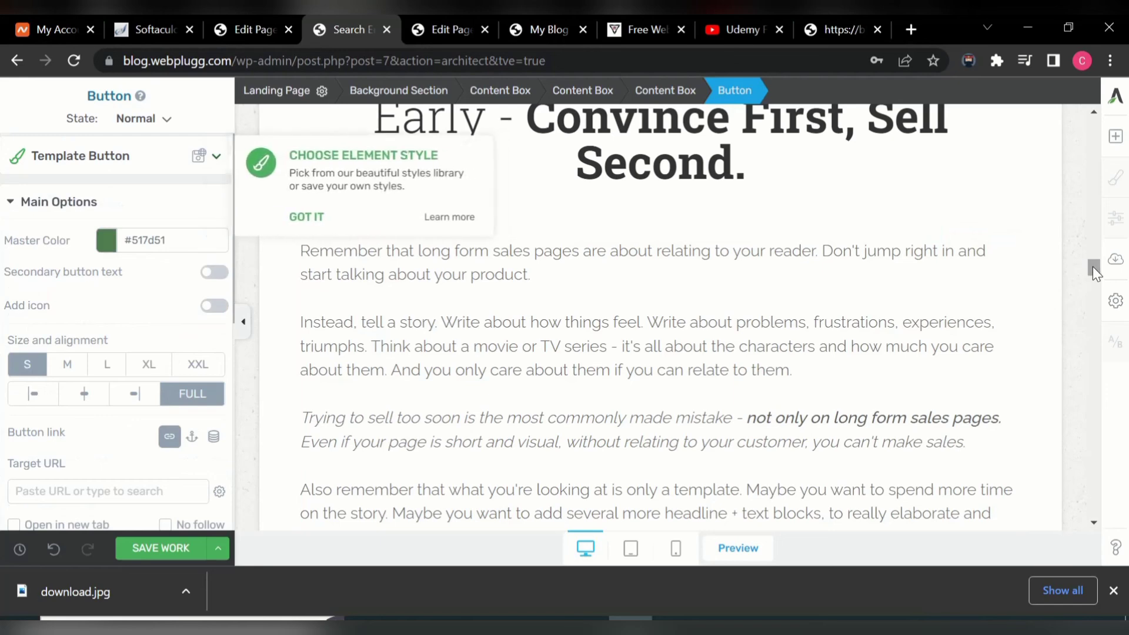
scroll(1093, 266, "up", 1)
scroll(1094, 265, "down", 10)
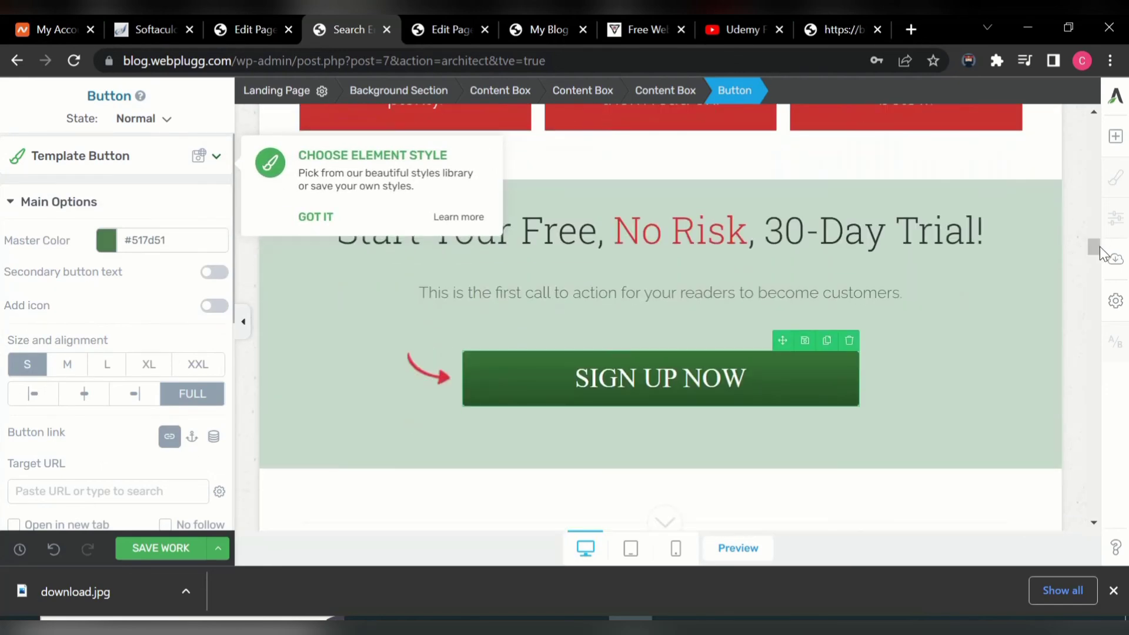
double_click(578, 388)
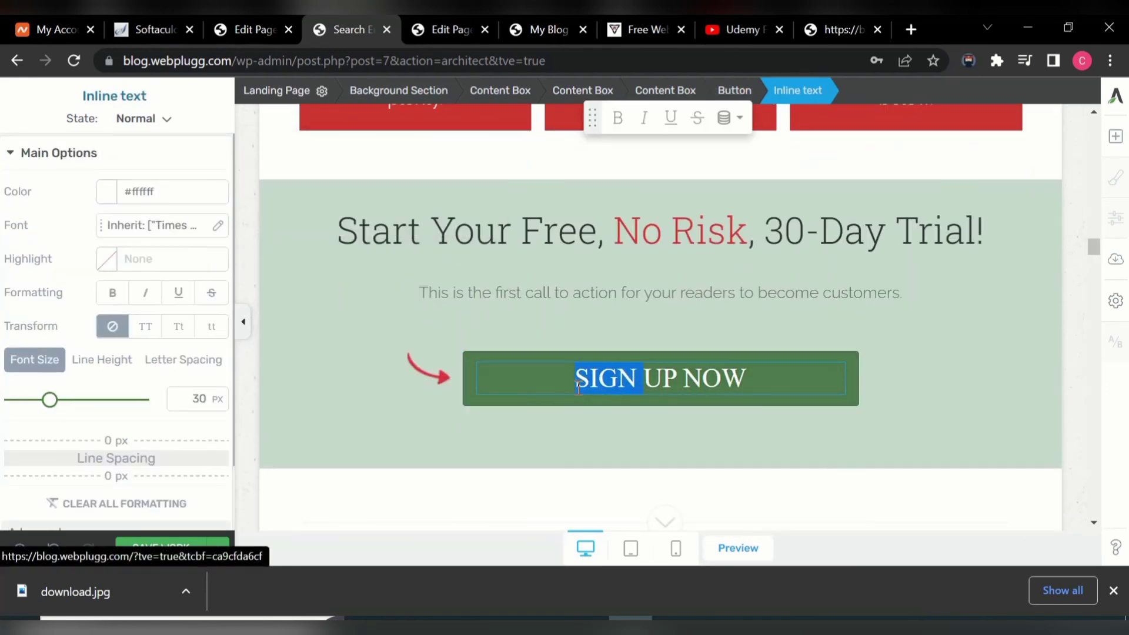
left_click(365, 336)
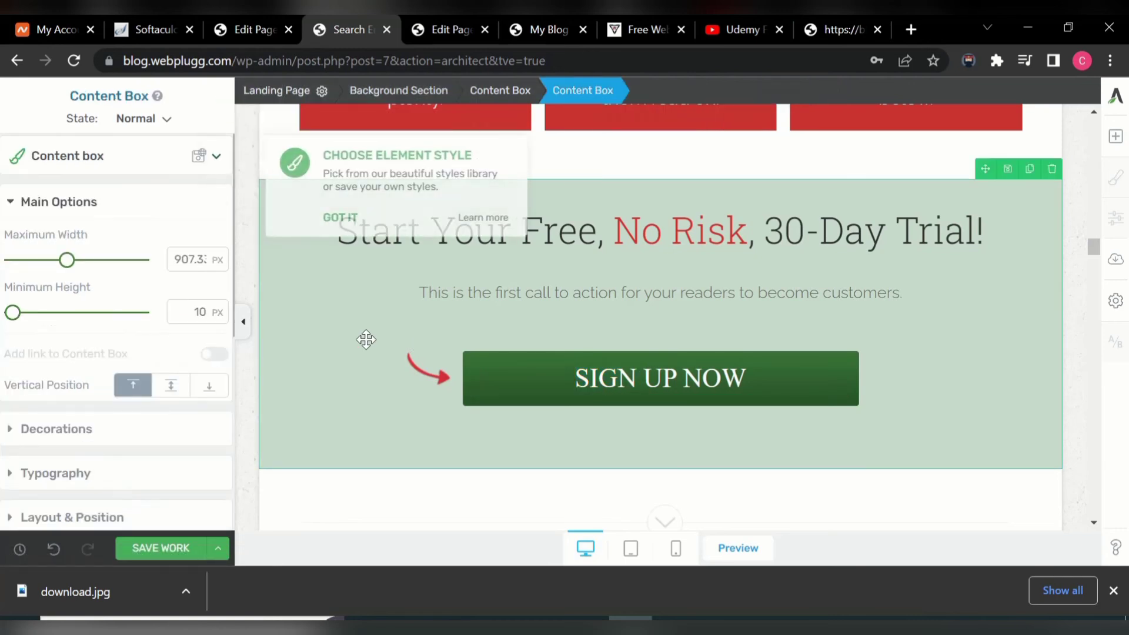
left_click(644, 366)
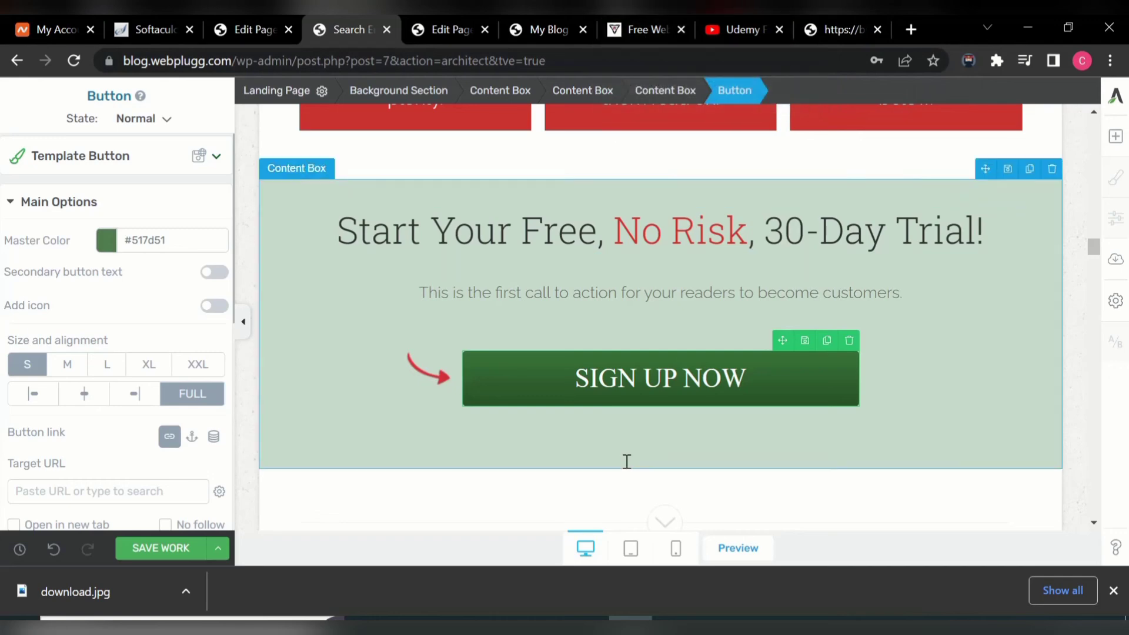
left_click(638, 31)
- Copy the free website design training page URL from the address bar
left_click(433, 60)
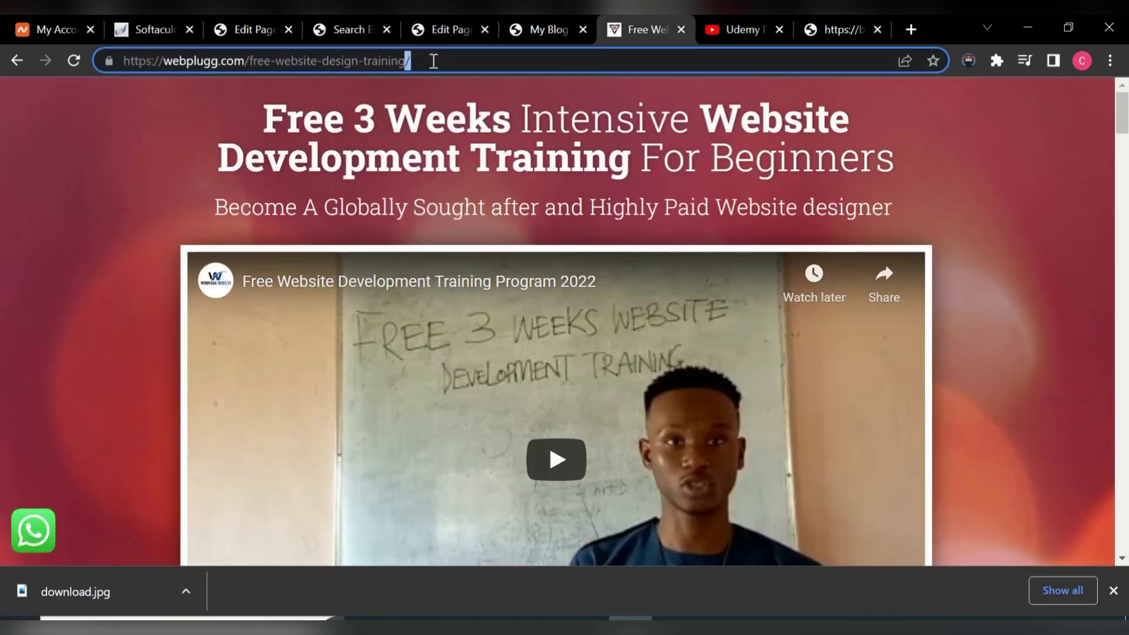
triple_click(447, 61)
triple_click(447, 61)
right_click(447, 61)
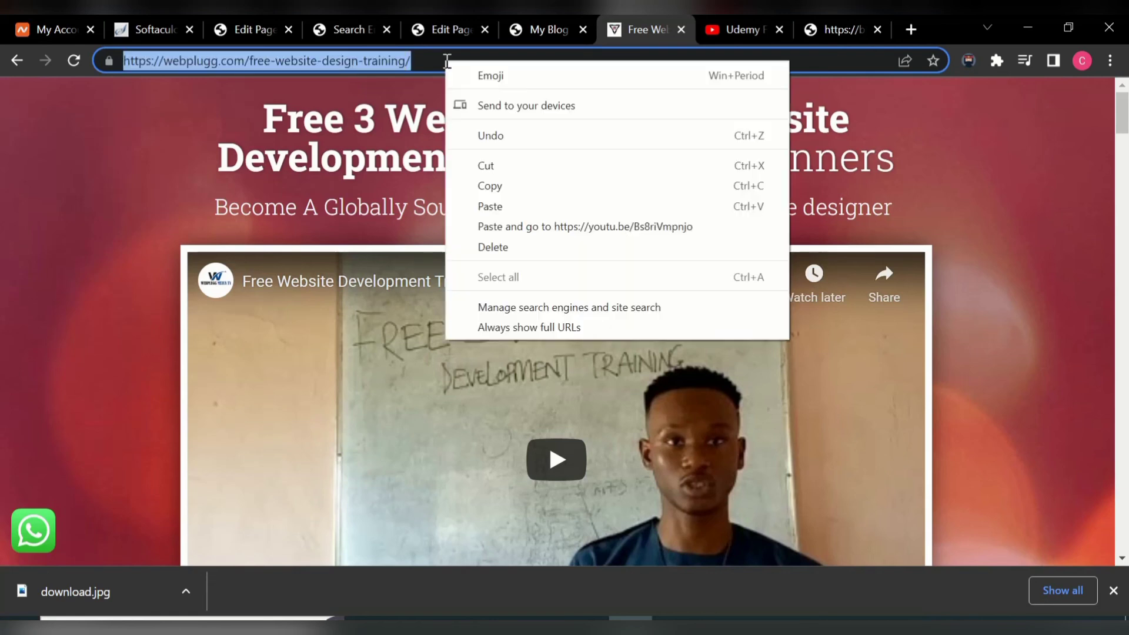
left_click(538, 186)
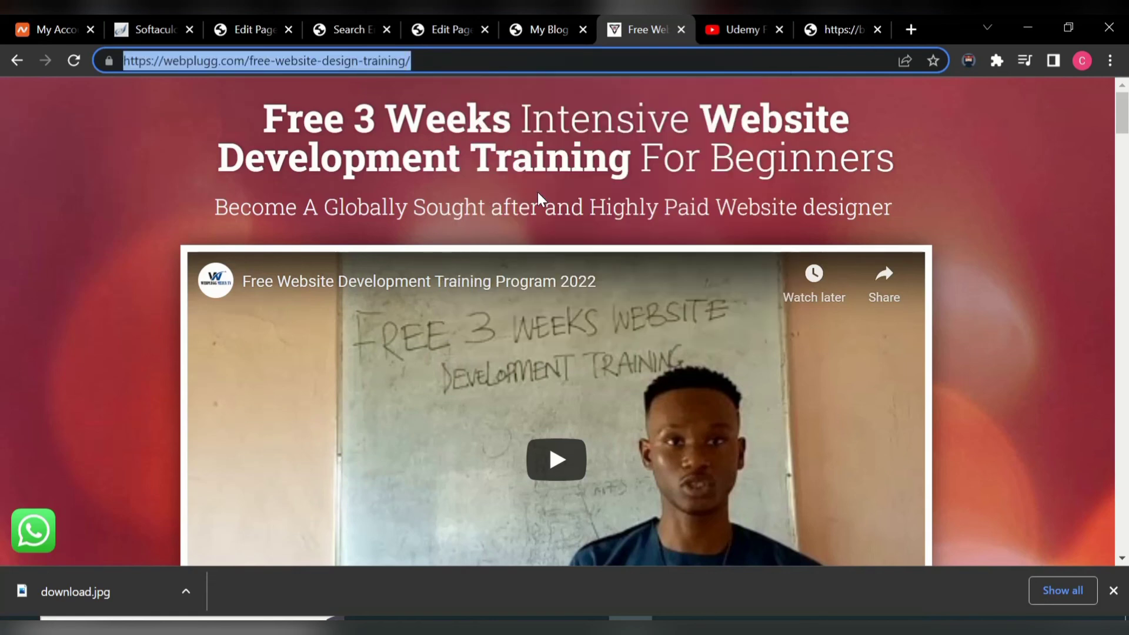
left_click(337, 25)
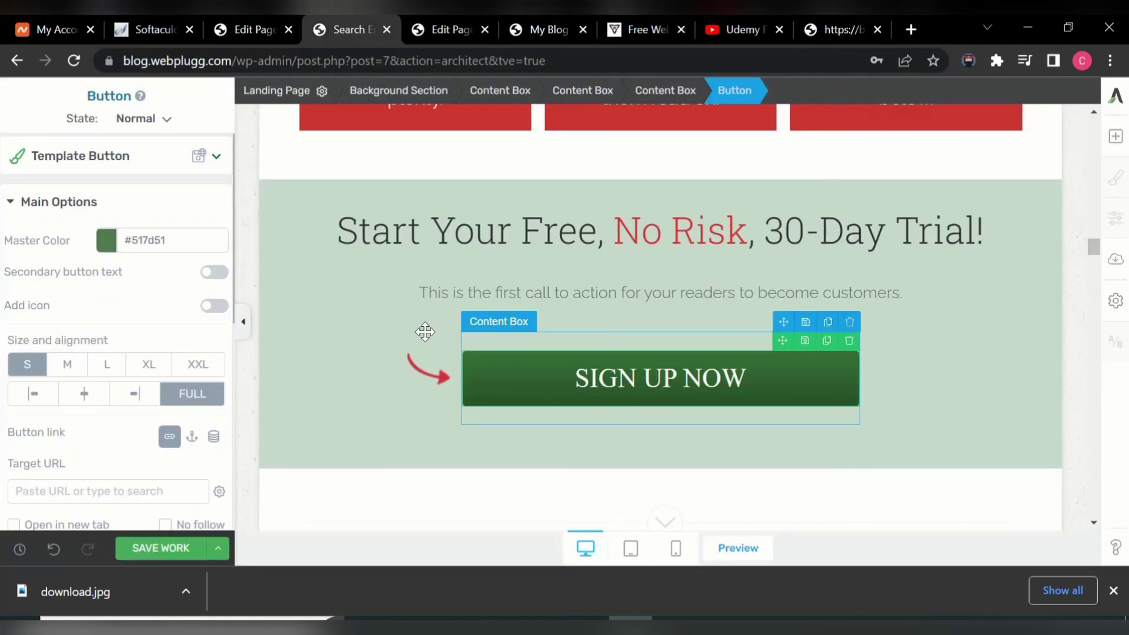
- Paste the training URL as the button's Target URL, enable Open in new tab, and save
scroll(131, 434, "down", 3)
scroll(114, 340, "up", 4)
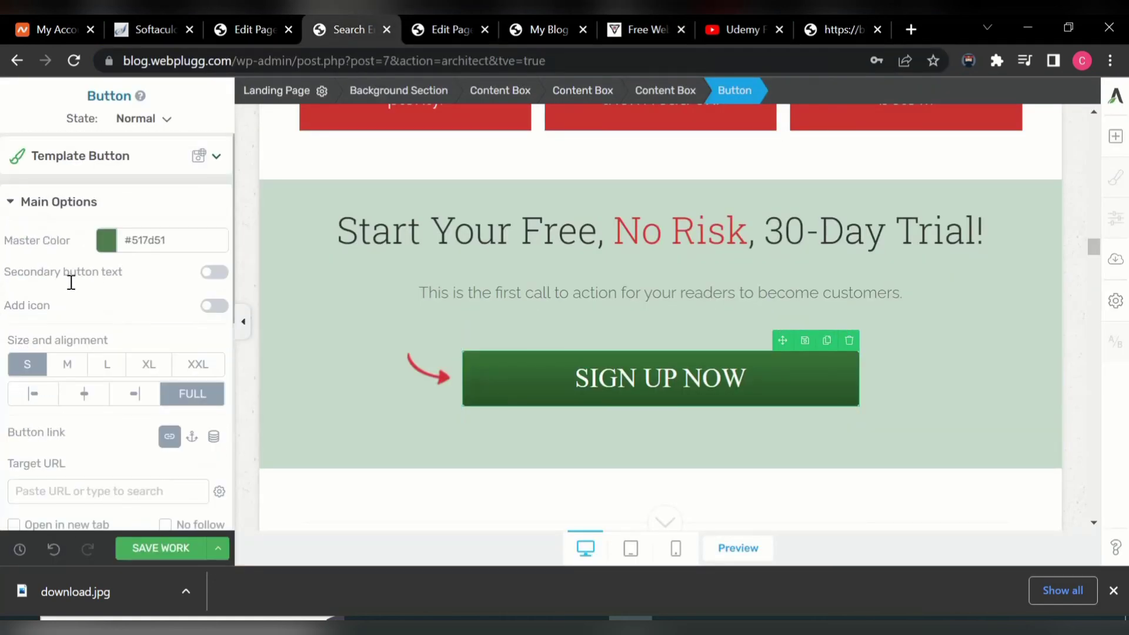
scroll(84, 344, "down", 1)
scroll(82, 347, "down", 2)
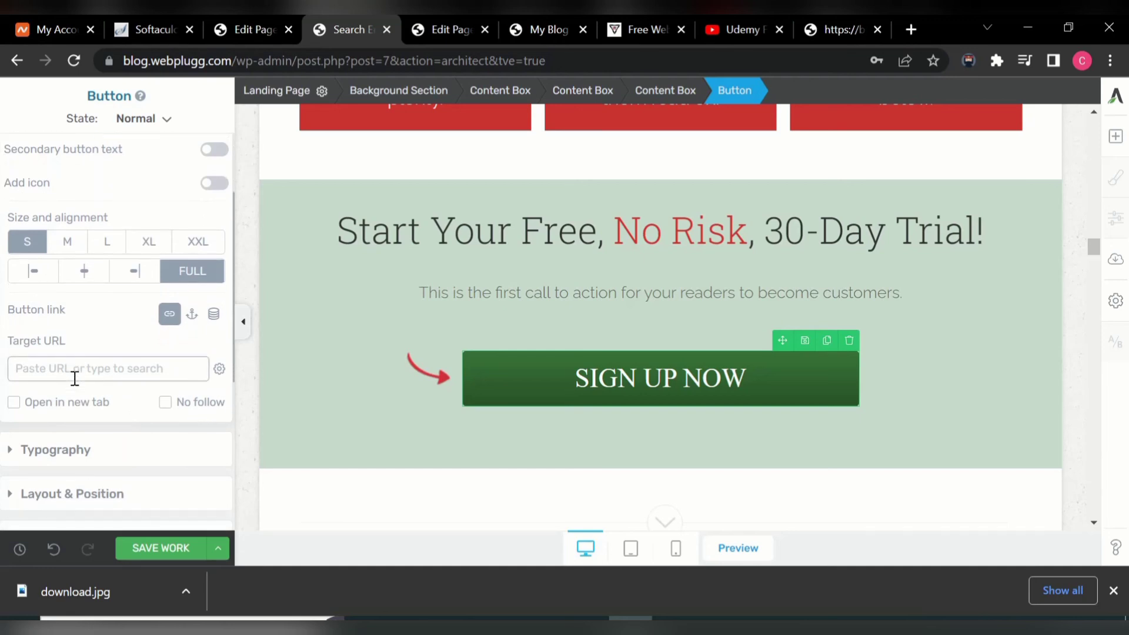
scroll(77, 376, "up", 1)
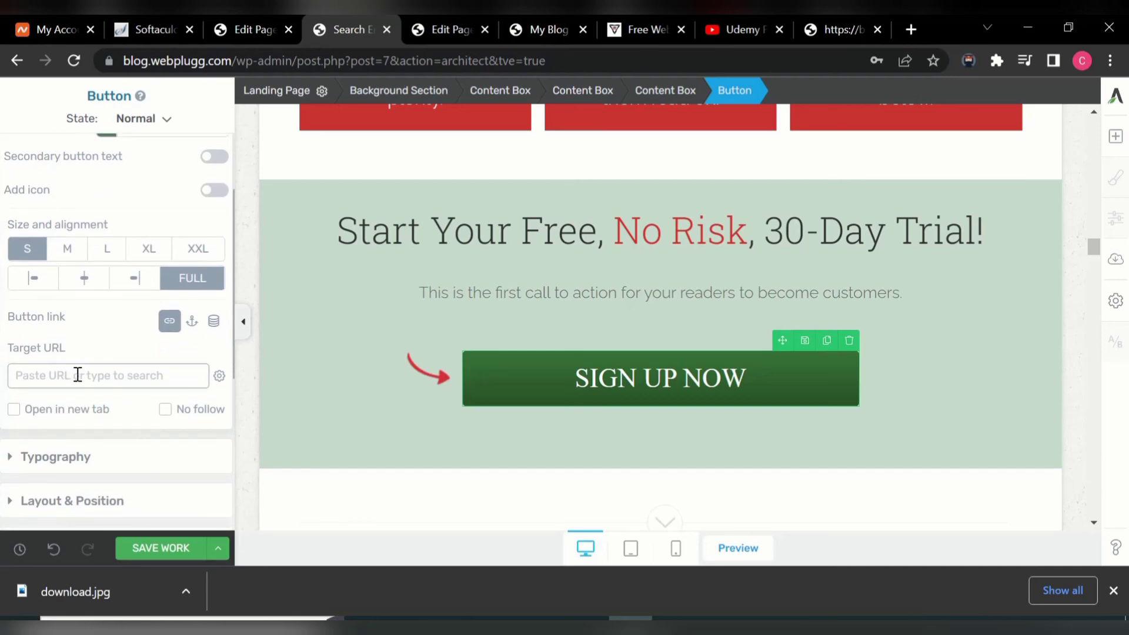
key("ctrl+v")
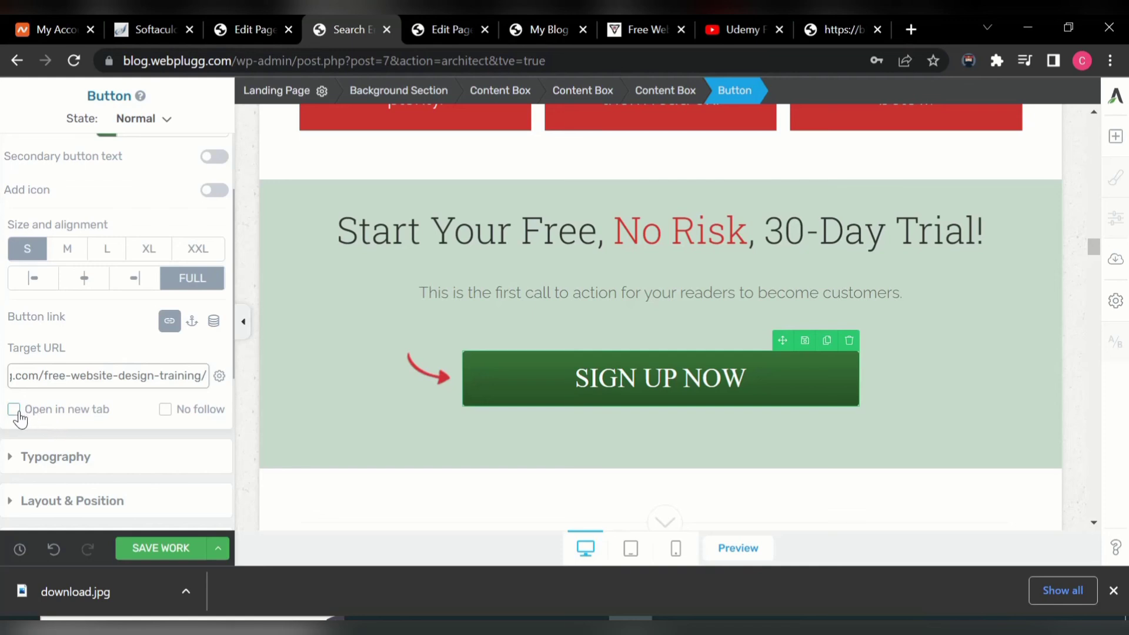
left_click(15, 410)
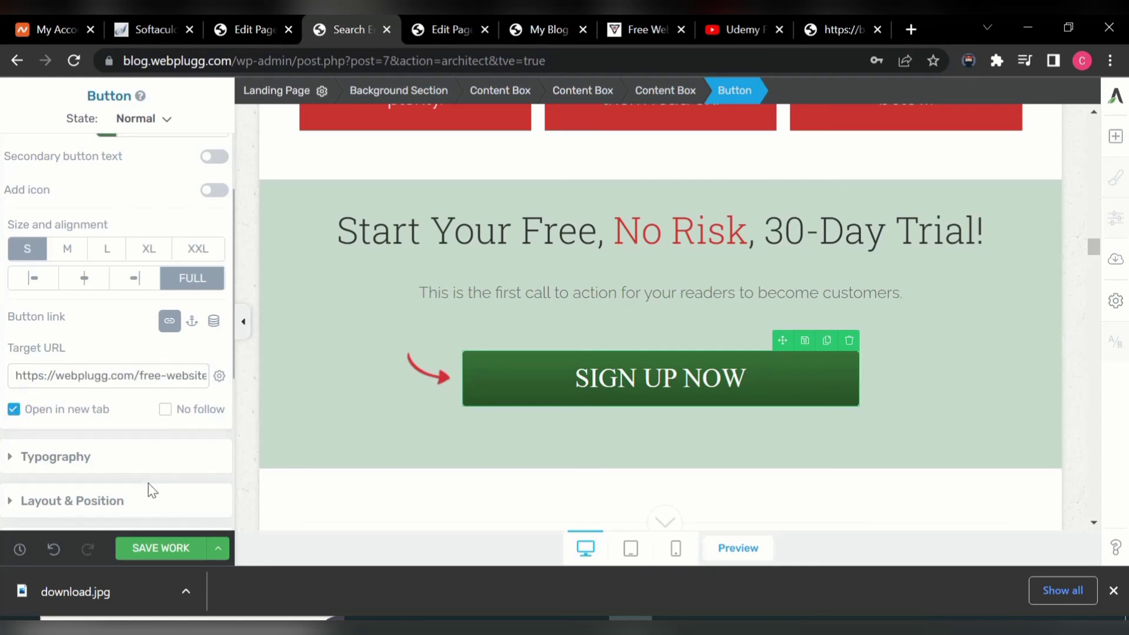
left_click(167, 550)
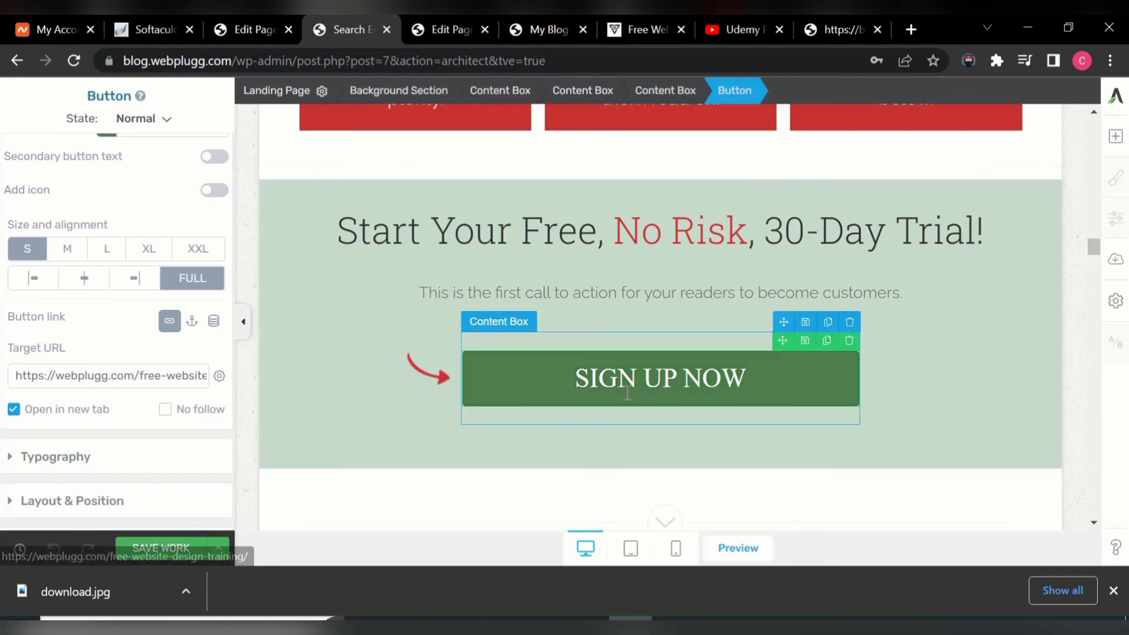
left_click(853, 29)
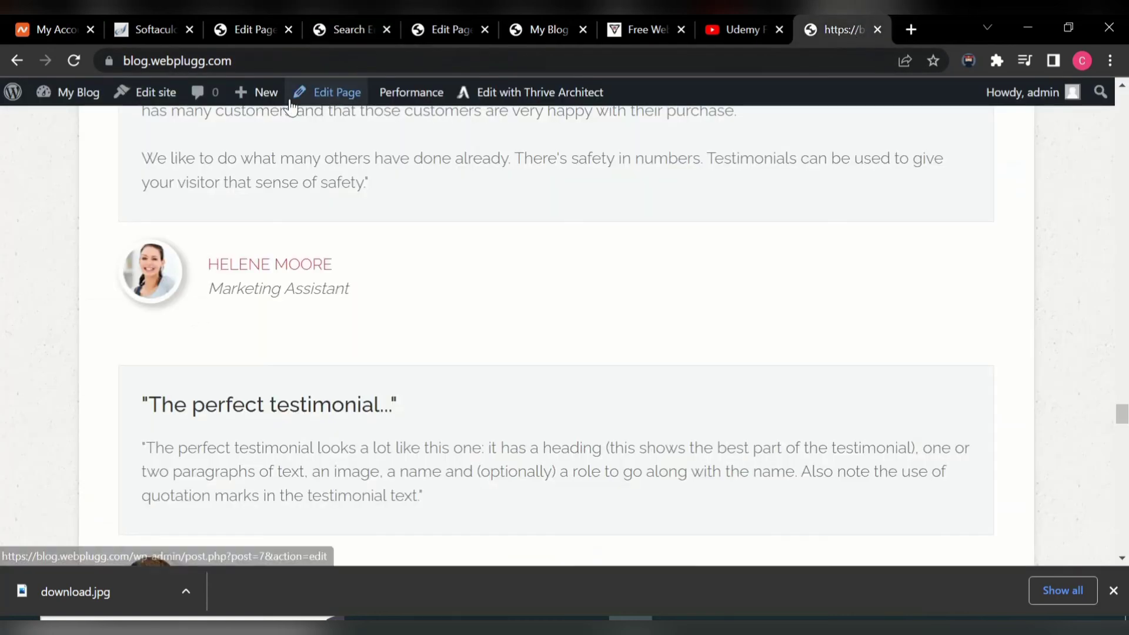
- Reload the live page and check SIGN UP NOW opens the training page in a new tab
left_click(78, 59)
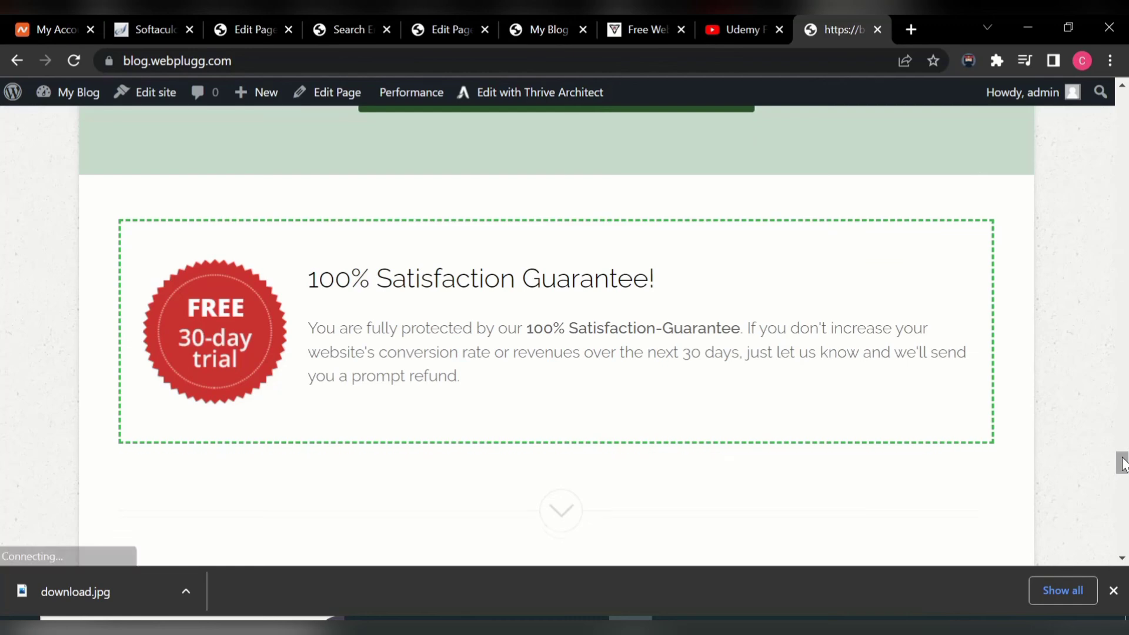
scroll(1127, 412, "up", 10)
scroll(740, 427, "down", 10)
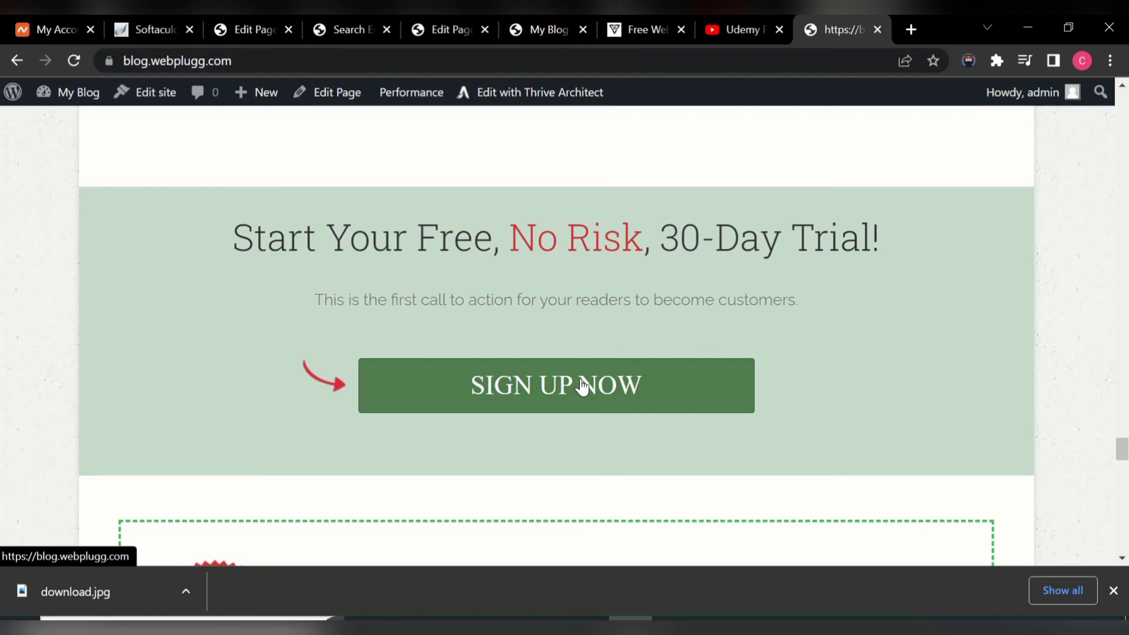
left_click(583, 387)
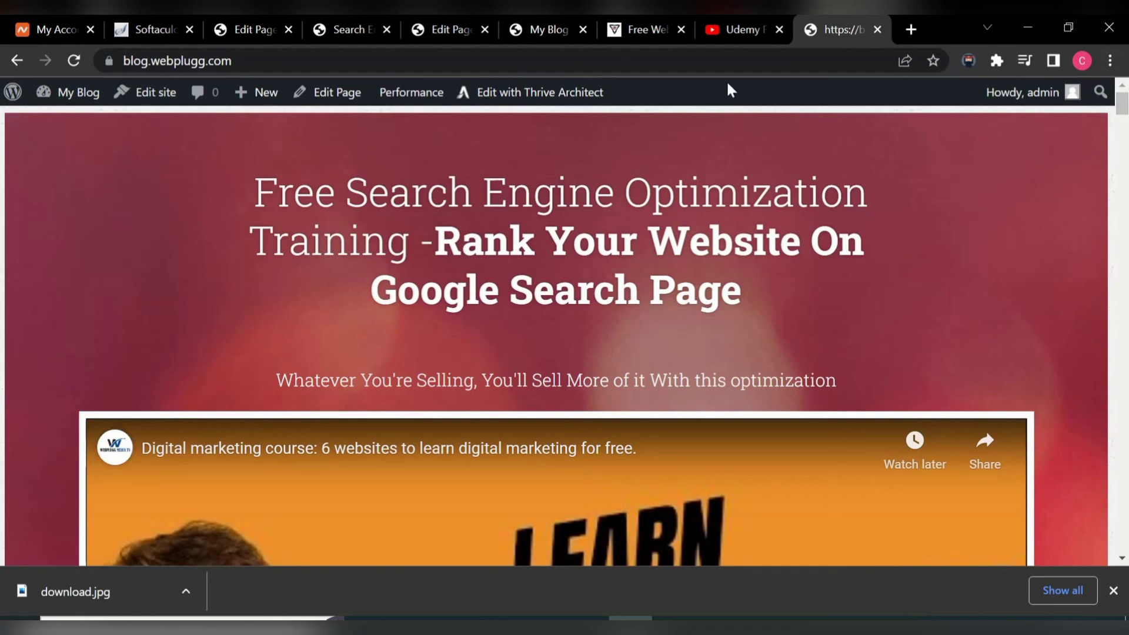
left_click(349, 31)
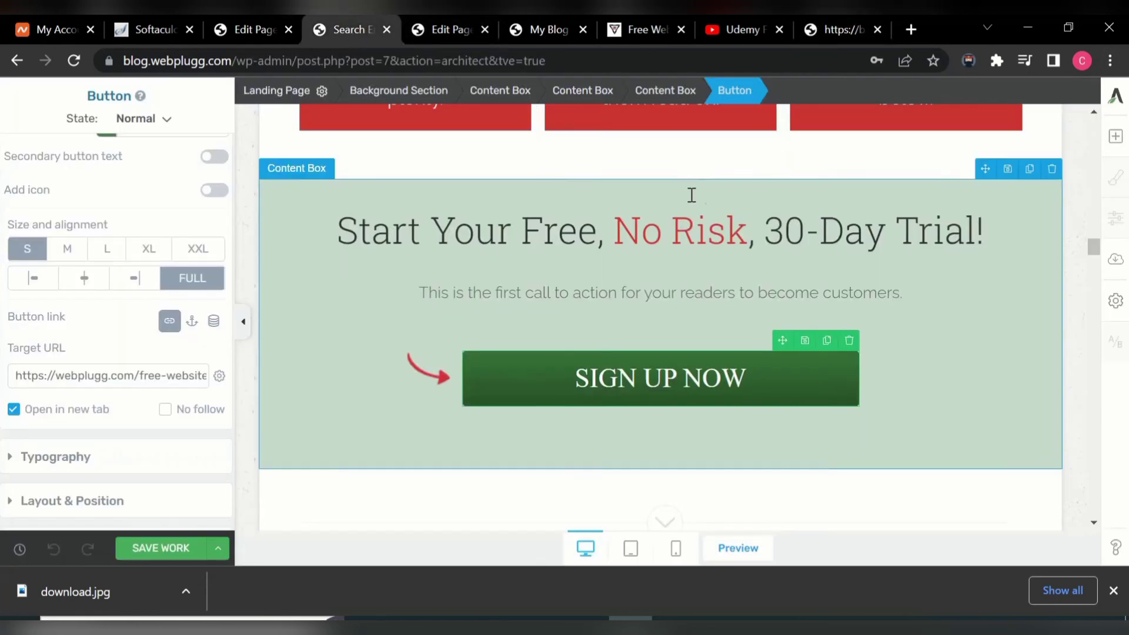
left_click(853, 24)
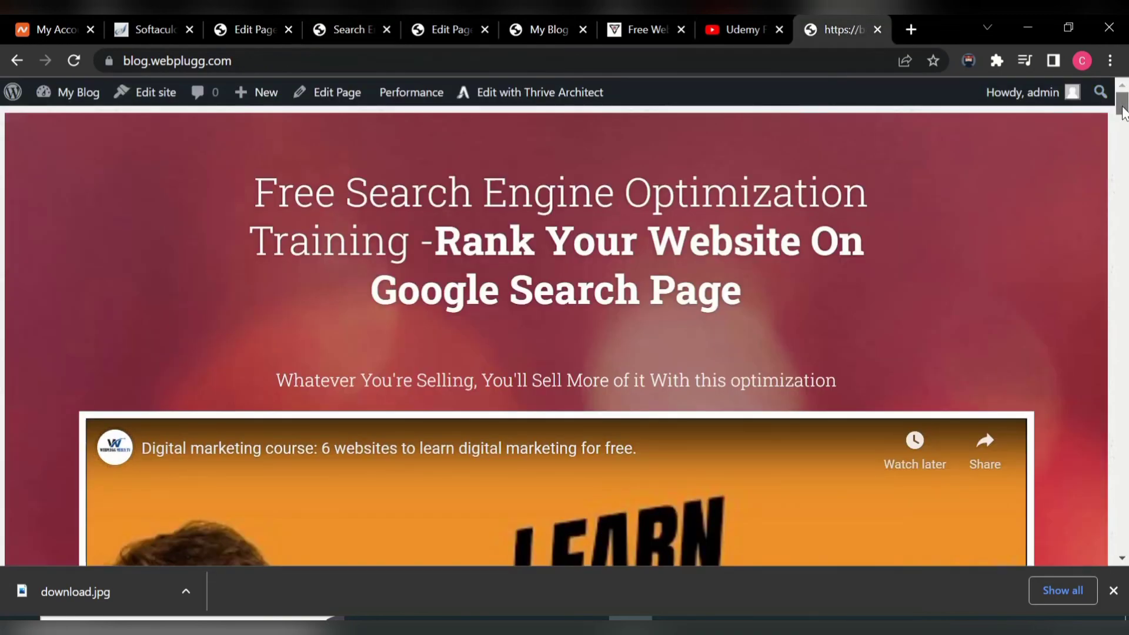
left_click_drag(1121, 103, 1126, 250)
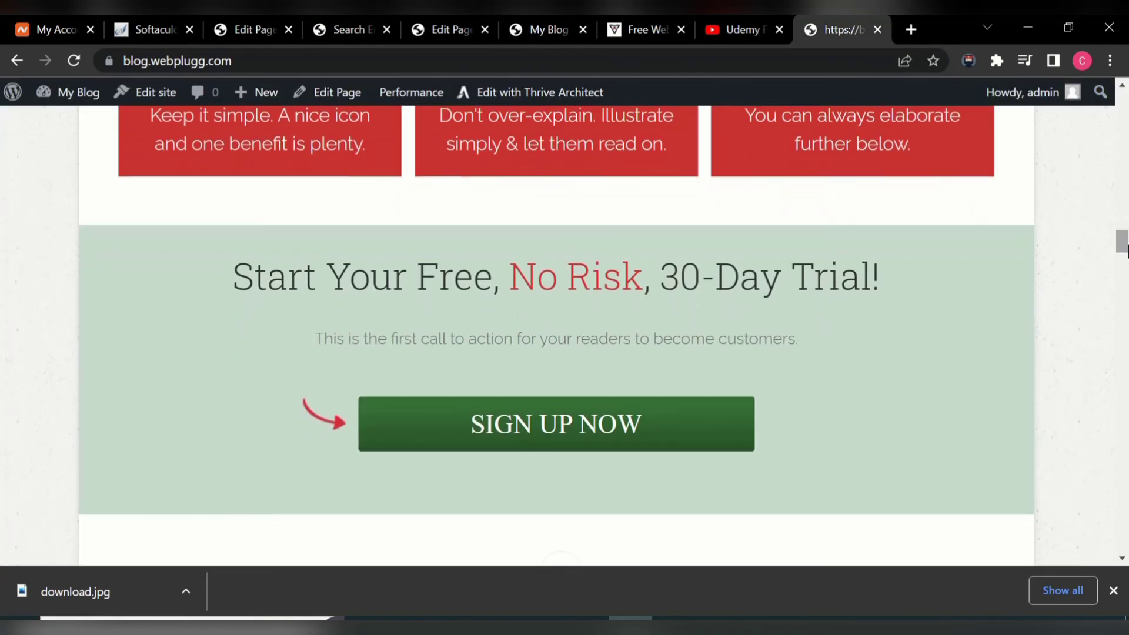
left_click(582, 428)
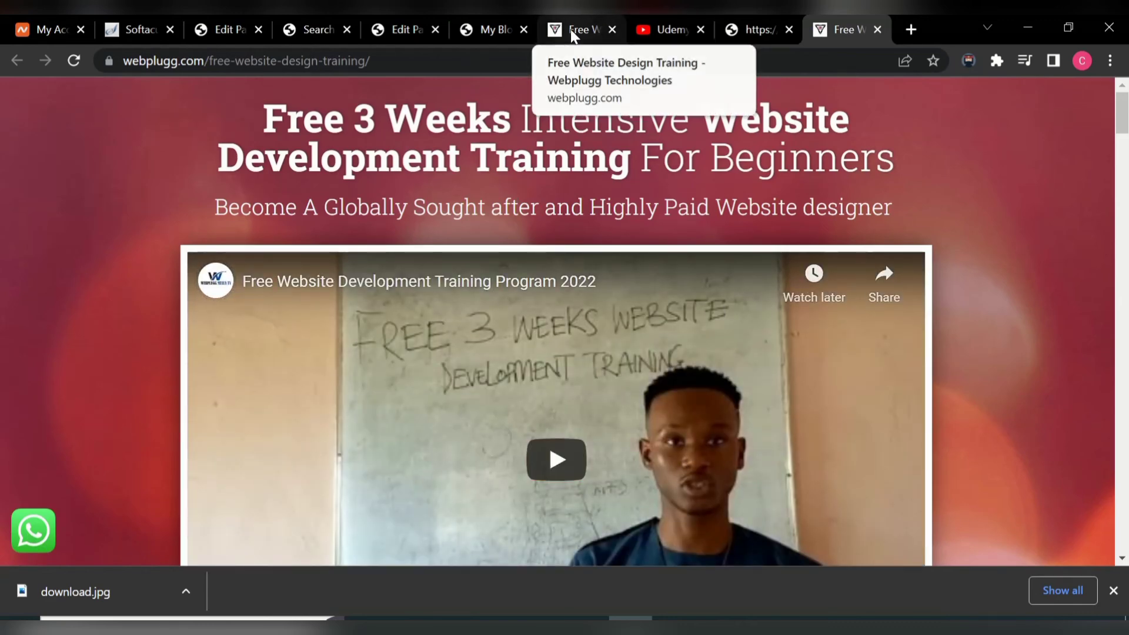
left_click(305, 26)
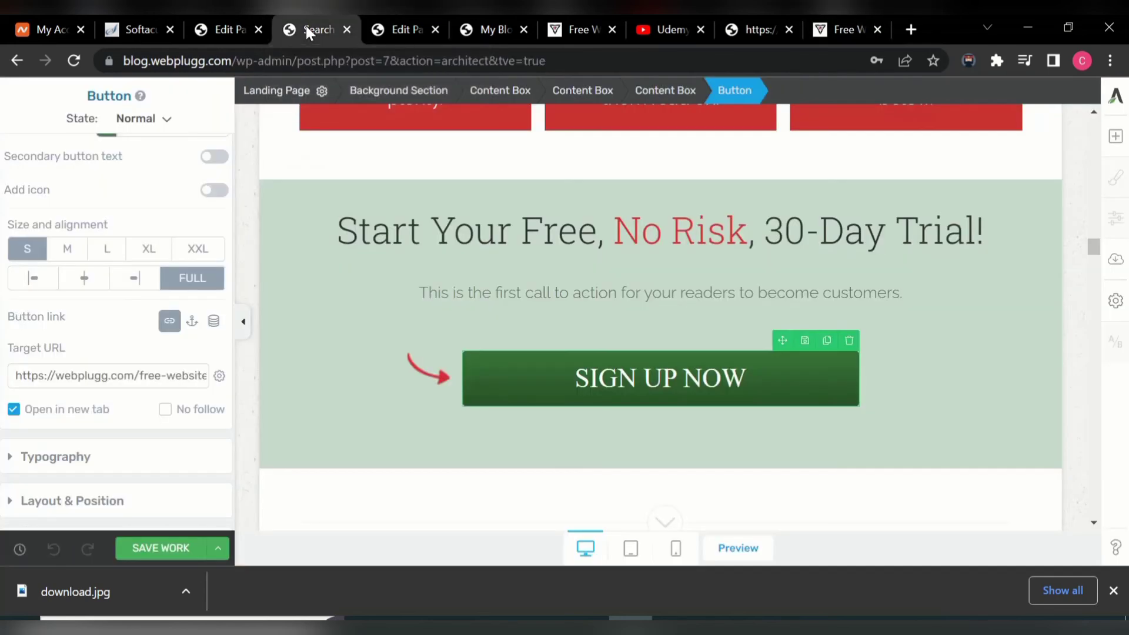